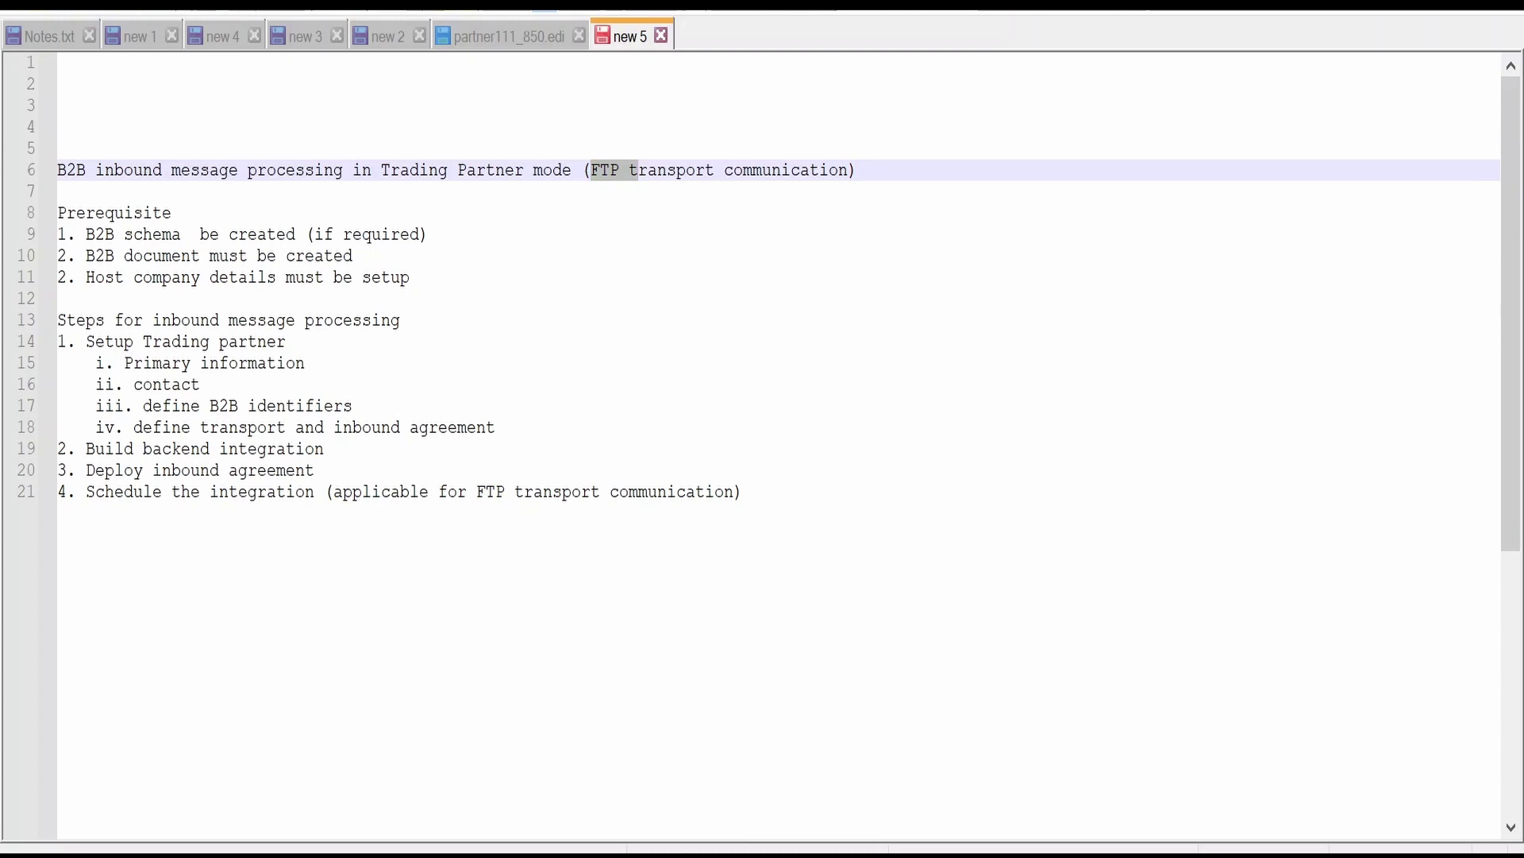
Step: Review the notes on FTP inbound message processing, covering the B2B schema, B2B document and host company prerequisites
{"action": "double_click", "coordinate": [603, 171]}
{"action": "left_click_drag", "start_coordinate": [413, 277], "coordinate": [57, 234]}
{"action": "left_click", "coordinate": [105, 235]}
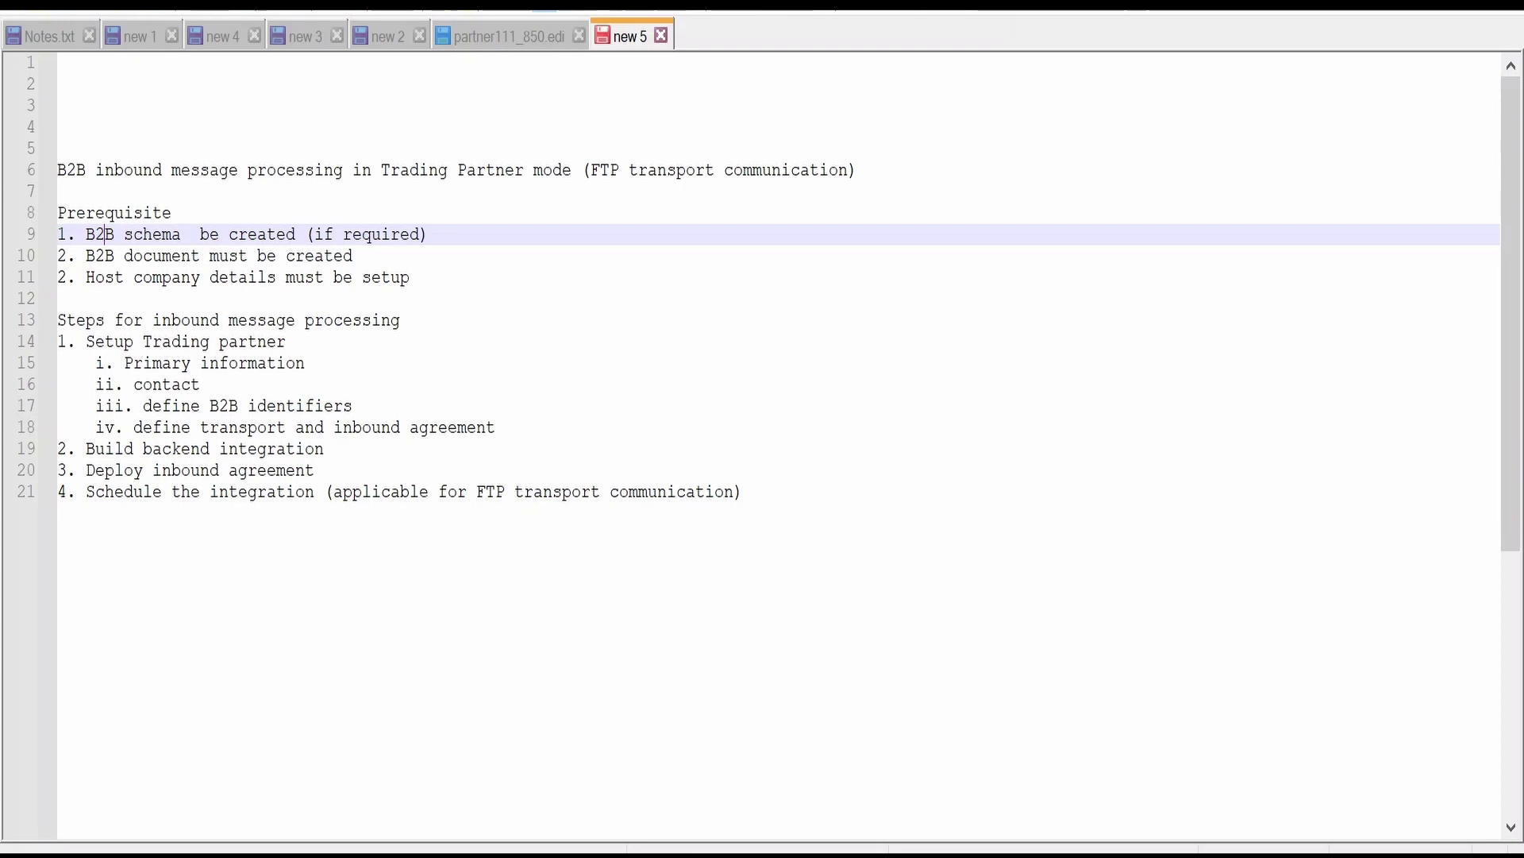
{"action": "left_click_drag", "start_coordinate": [352, 254], "coordinate": [57, 234]}
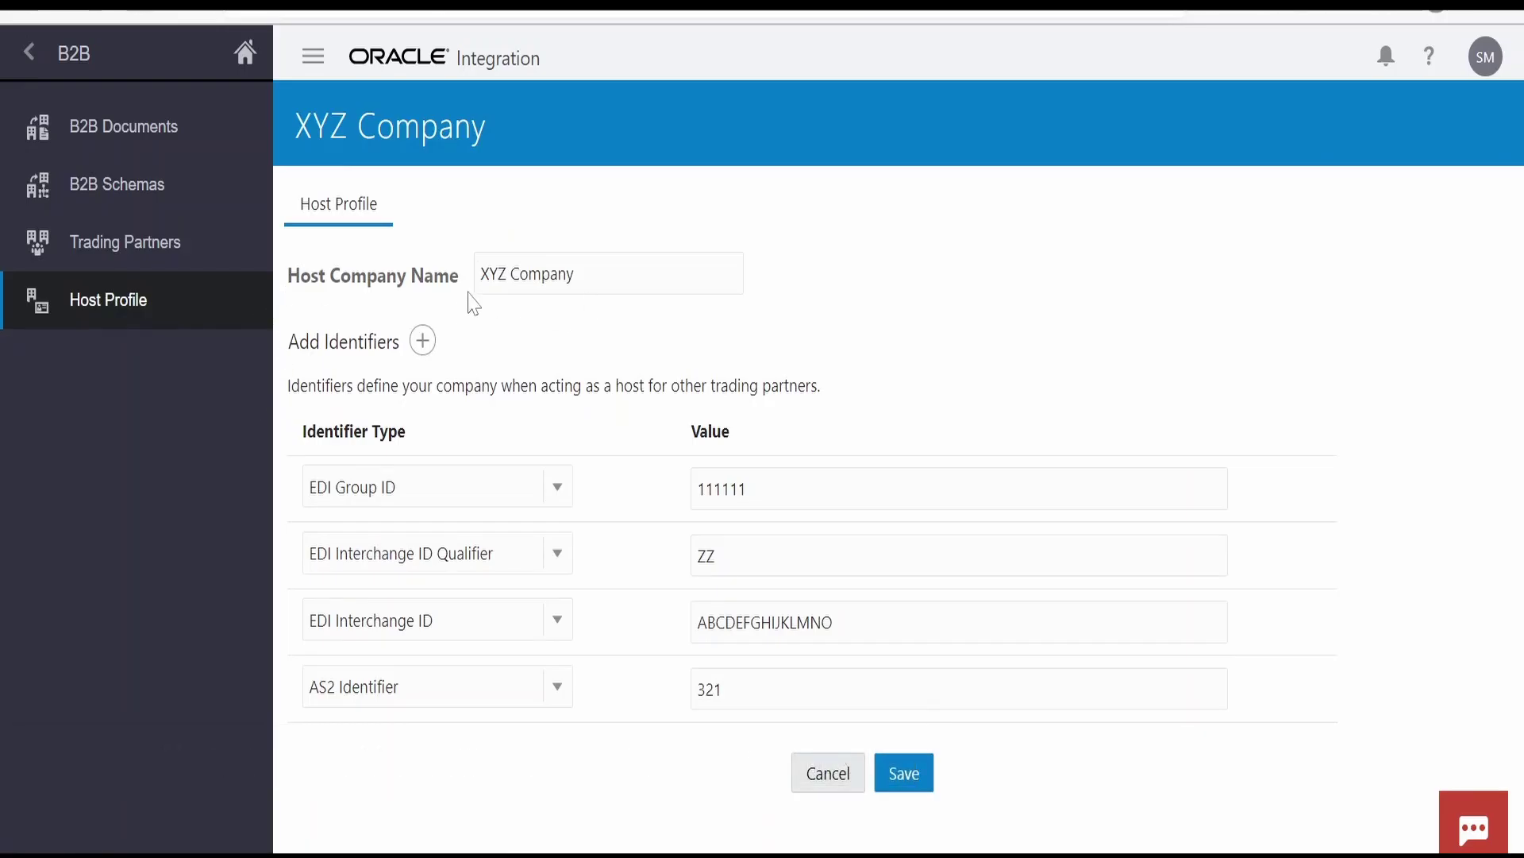
Step: Try adding an Application Partner ID identifier to the XYZ Company host profile and remove the row
{"action": "left_click_drag", "start_coordinate": [575, 275], "coordinate": [447, 287]}
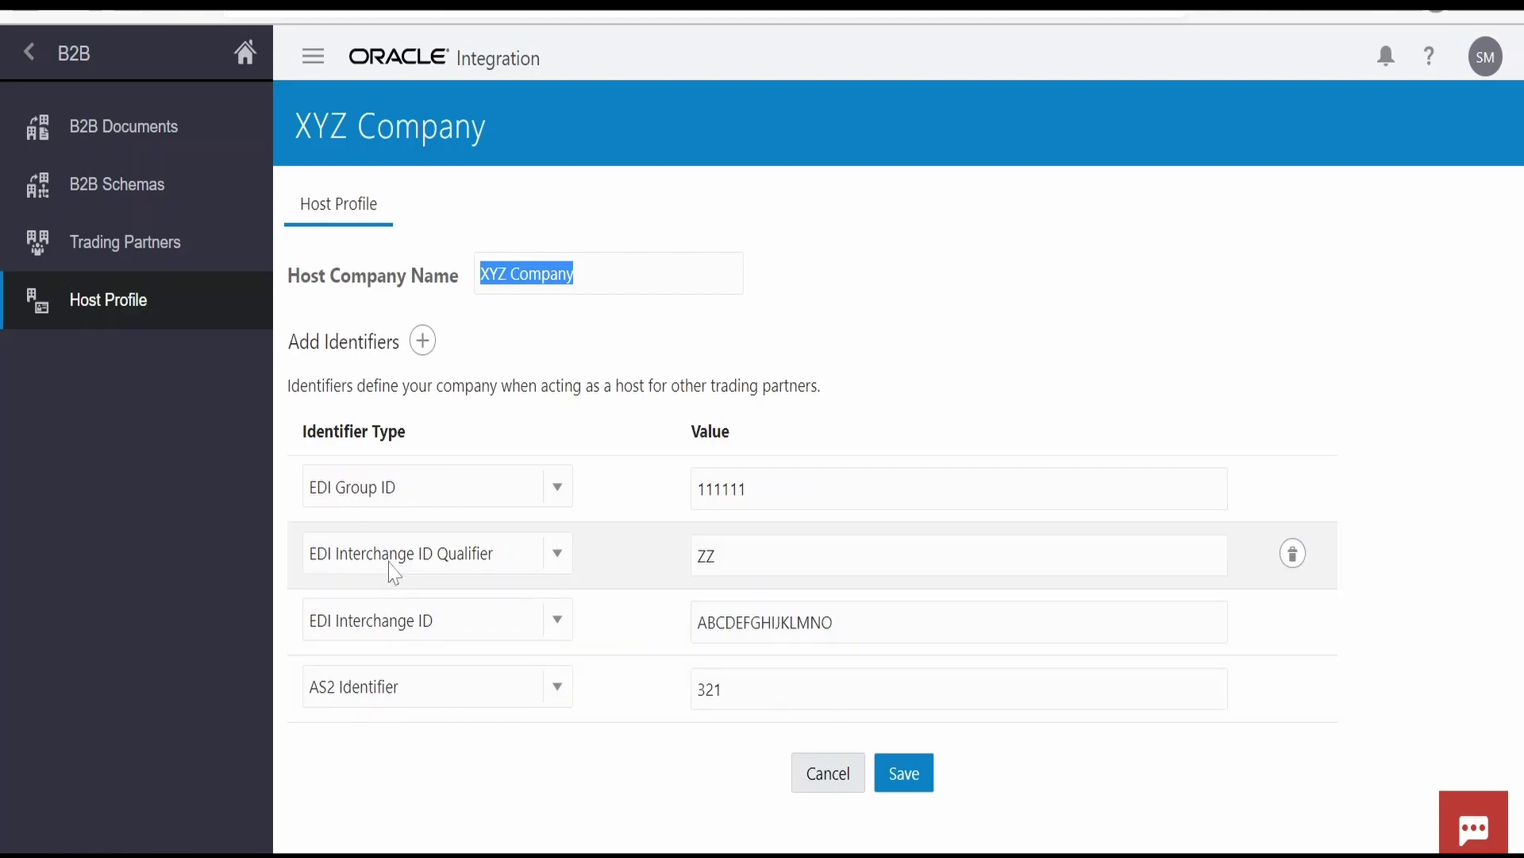
{"action": "left_click", "coordinate": [422, 357]}
{"action": "scroll", "coordinate": [466, 718], "scroll_direction": "down", "scroll_amount": 1}
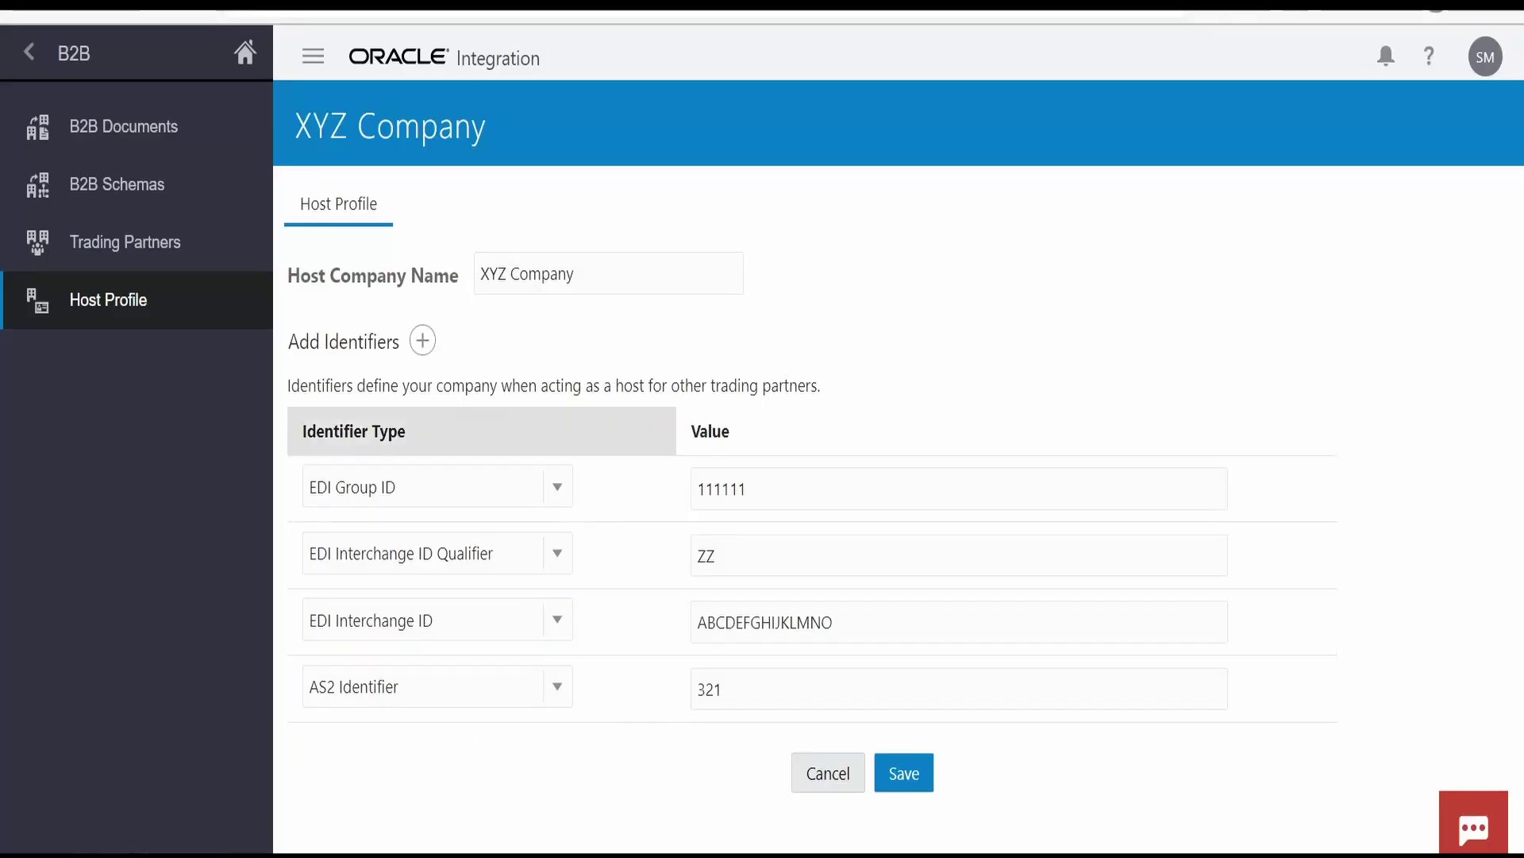
{"action": "left_click", "coordinate": [419, 349]}
{"action": "left_click", "coordinate": [561, 498]}
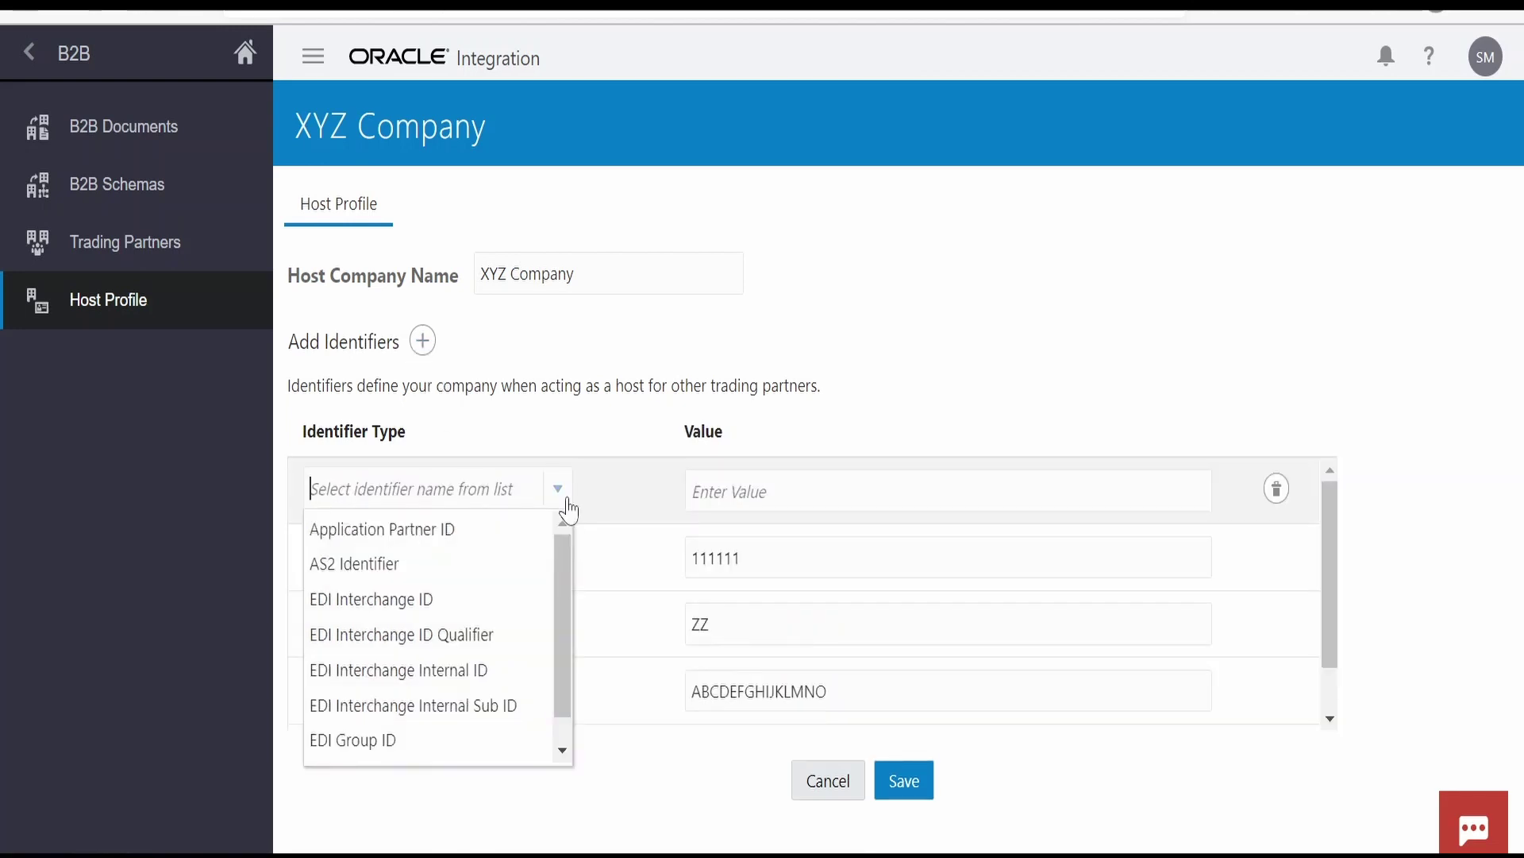
{"action": "left_click", "coordinate": [481, 530]}
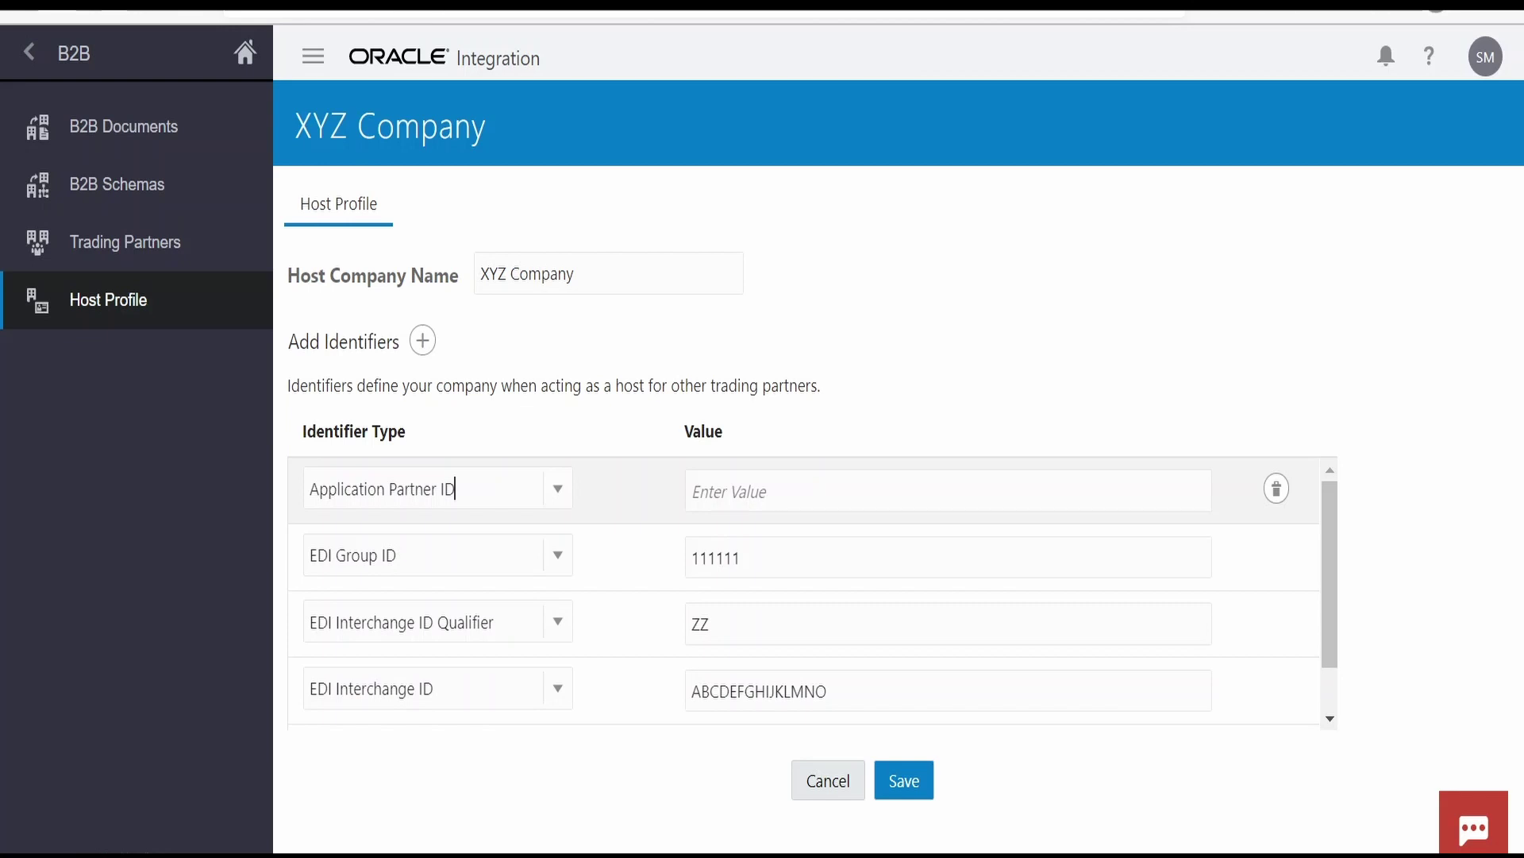
{"action": "left_click", "coordinate": [1275, 488]}
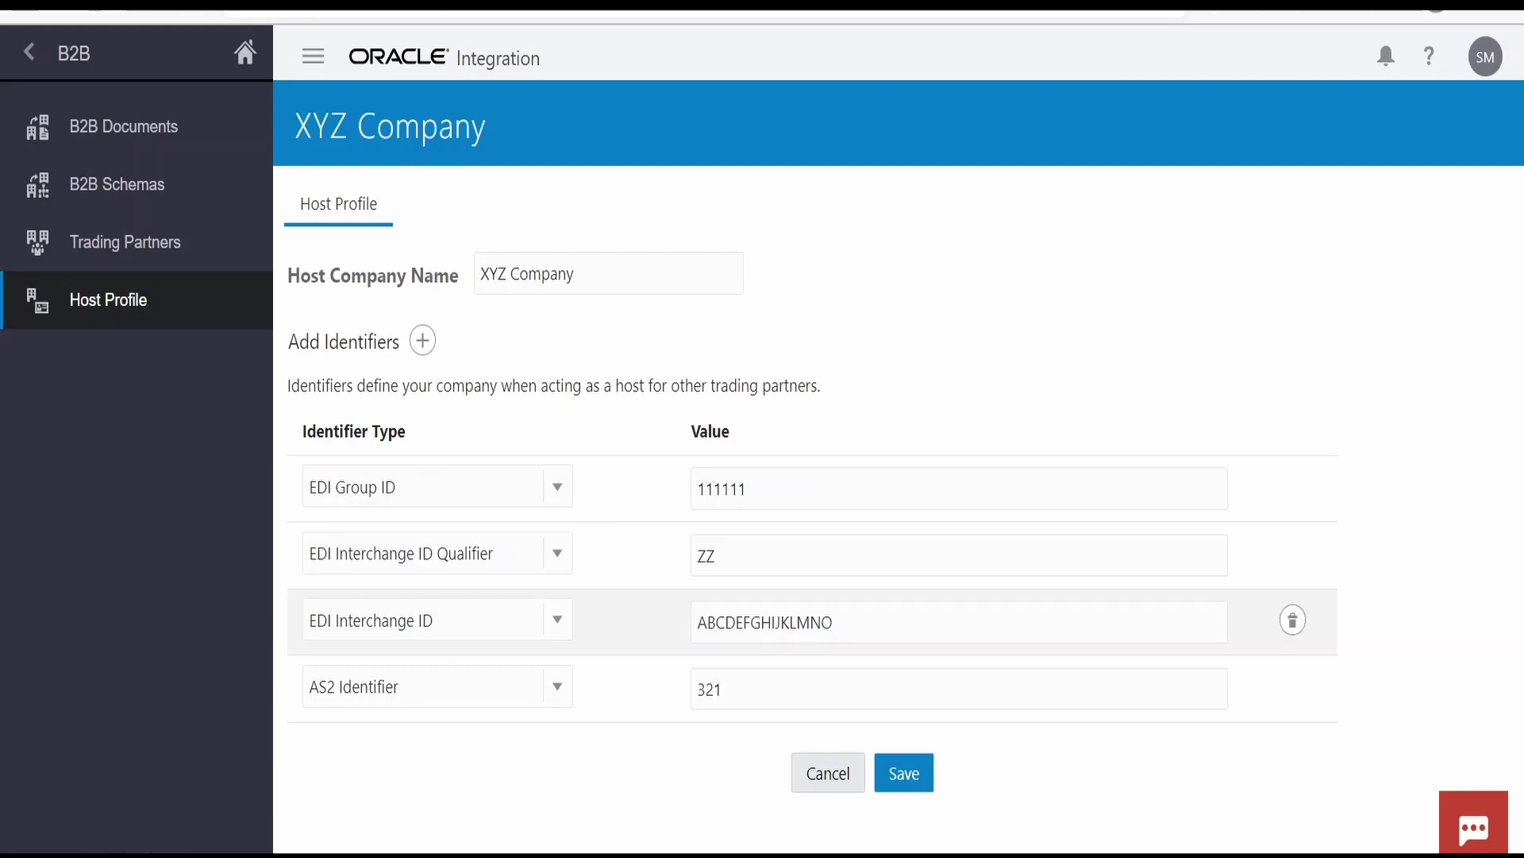
{"action": "left_click", "coordinate": [373, 486]}
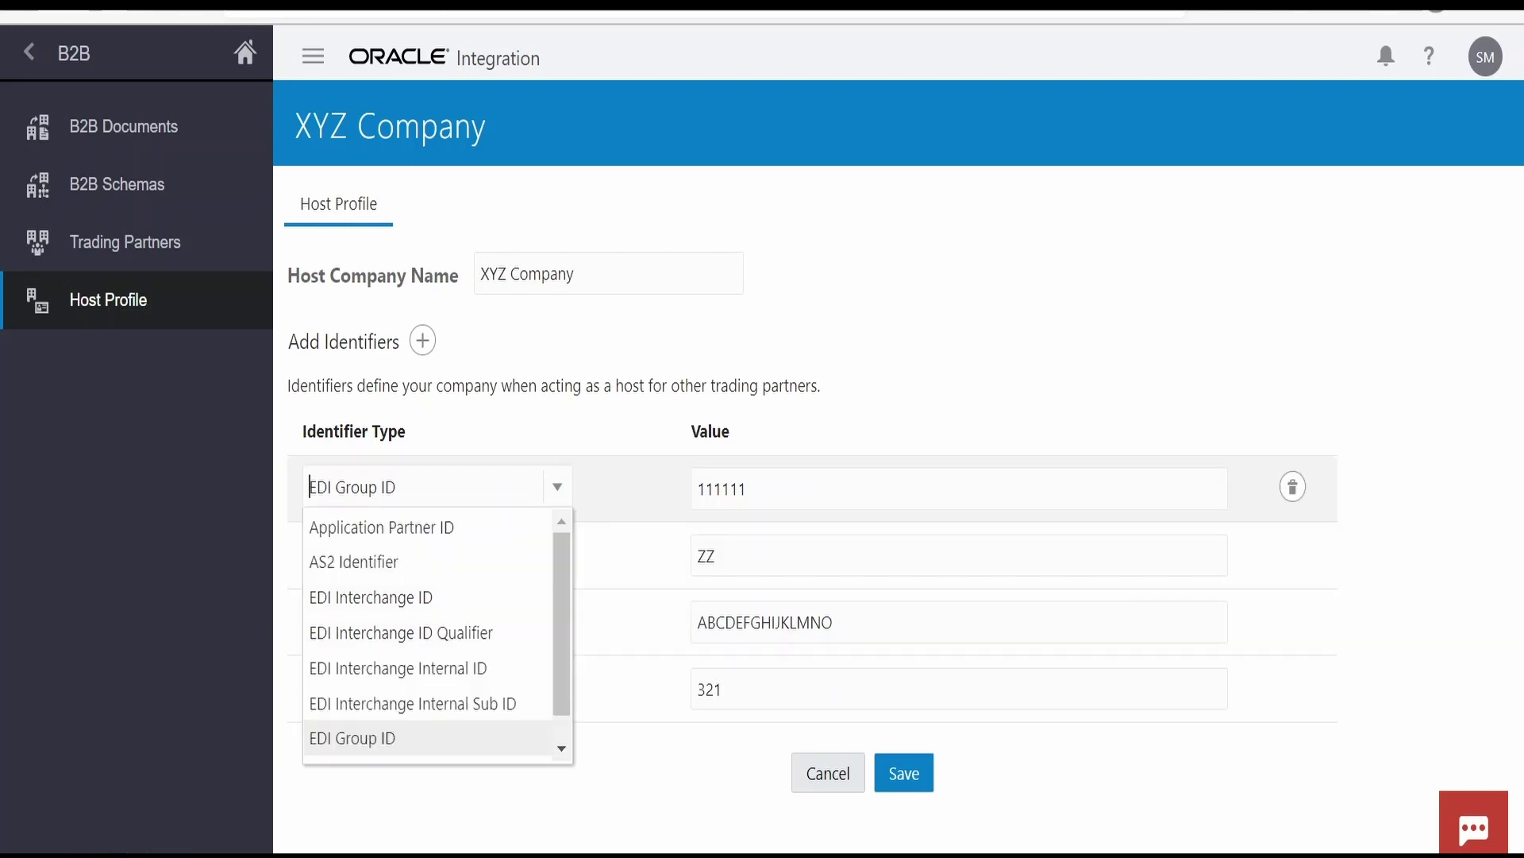
{"action": "key", "text": "Escape"}
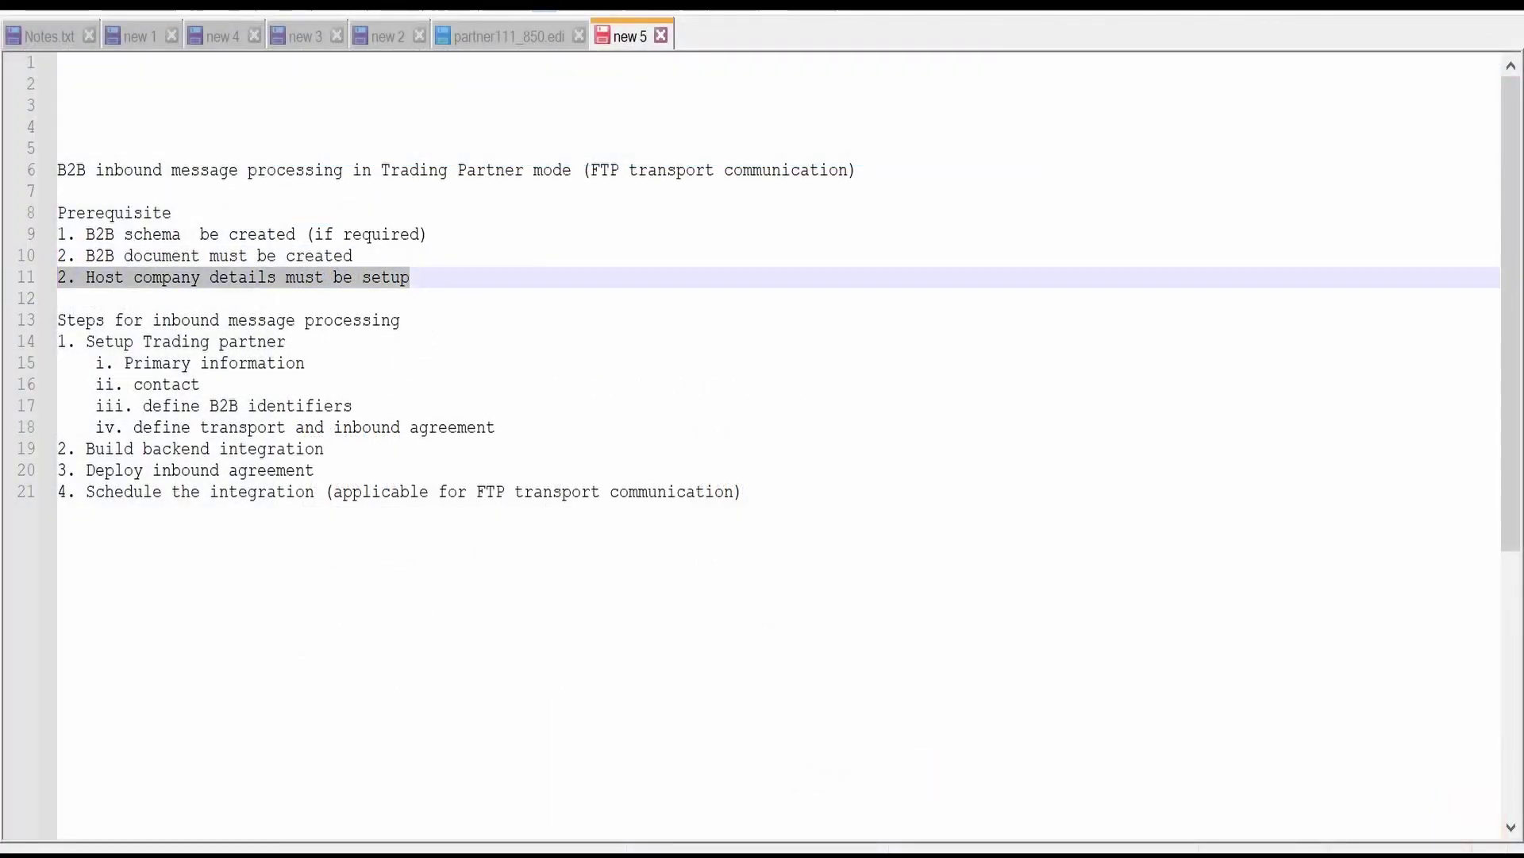
Step: Review the steps for inbound message processing in the notes, from trading partner setup to scheduling the integration
{"action": "scroll", "coordinate": [762, 317], "scroll_direction": "down", "scroll_amount": 1}
{"action": "left_click", "coordinate": [296, 341]}
{"action": "left_click_drag", "start_coordinate": [743, 428], "coordinate": [58, 255]}
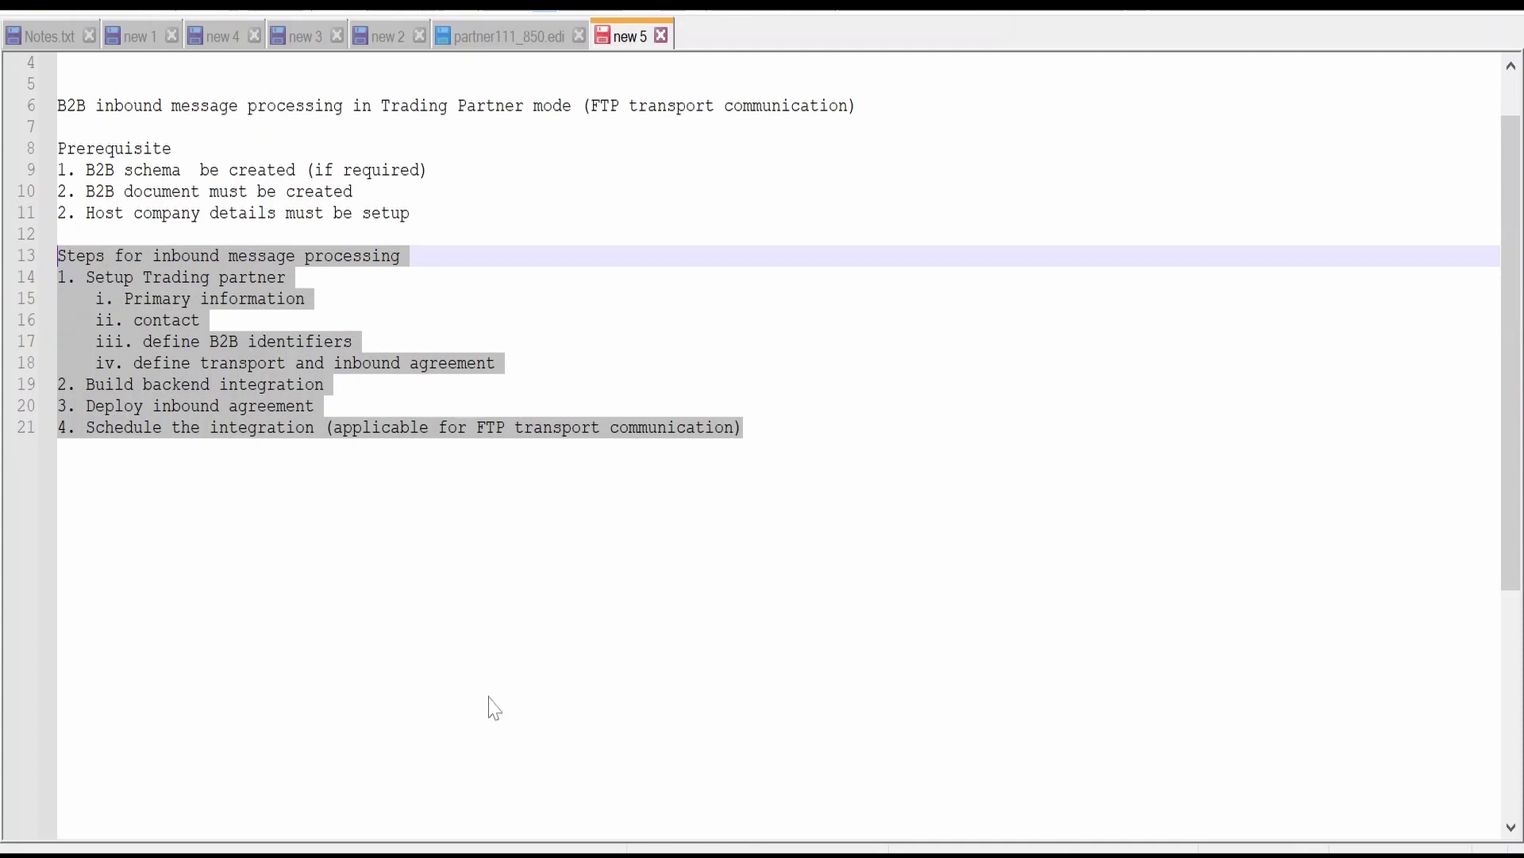
Step: Switch to the Oracle Help Center and read the Host Company and Trading Partners sections of the Trading Partner Mode Concepts
{"action": "left_click", "coordinate": [377, 850]}
{"action": "scroll", "coordinate": [349, 484], "scroll_direction": "up", "scroll_amount": 1}
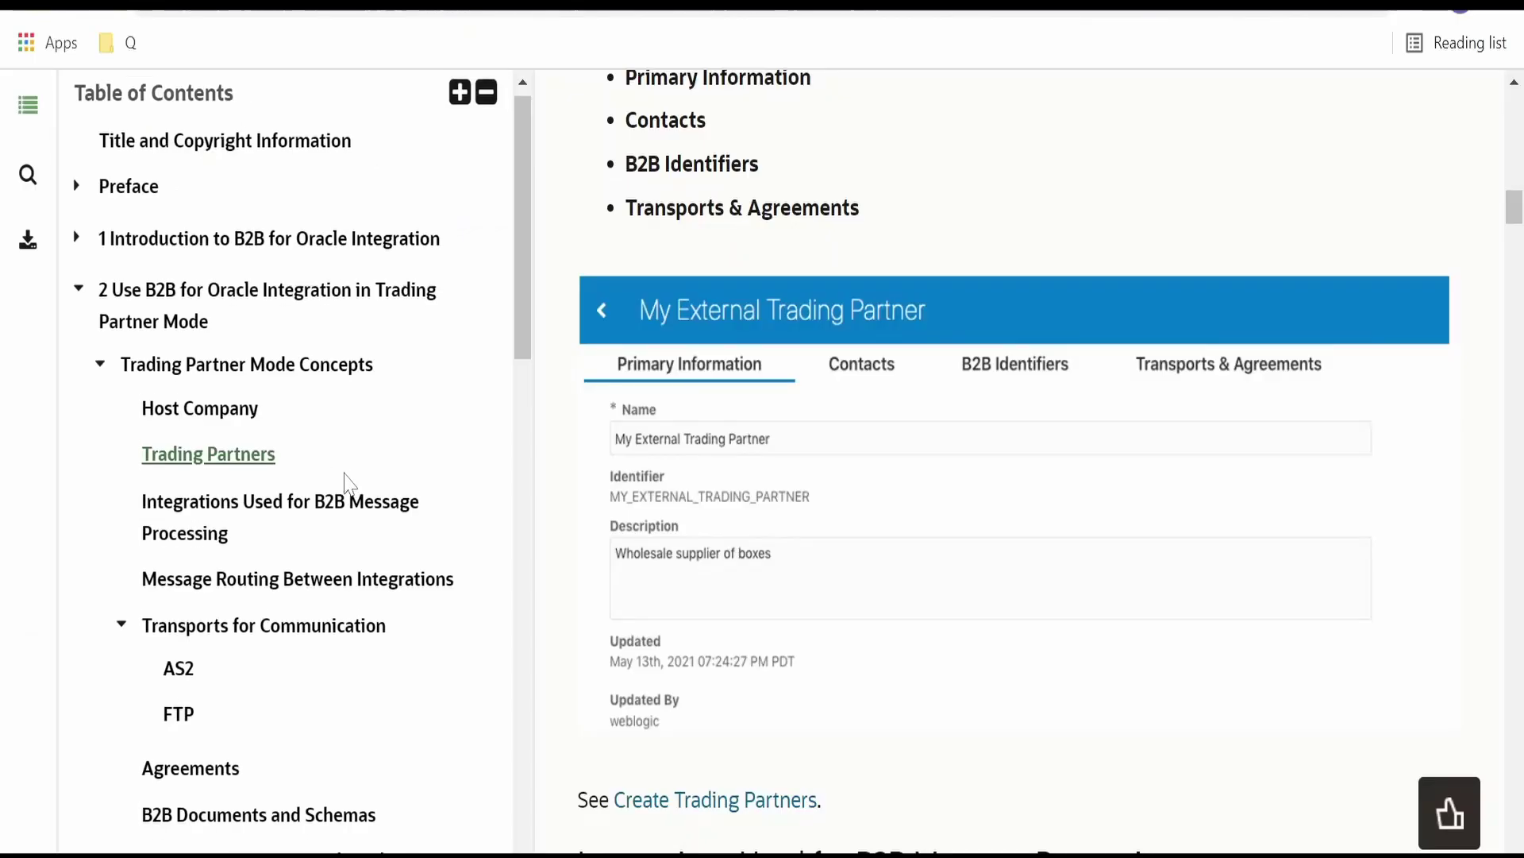
{"action": "scroll", "coordinate": [790, 543], "scroll_direction": "up", "scroll_amount": 5}
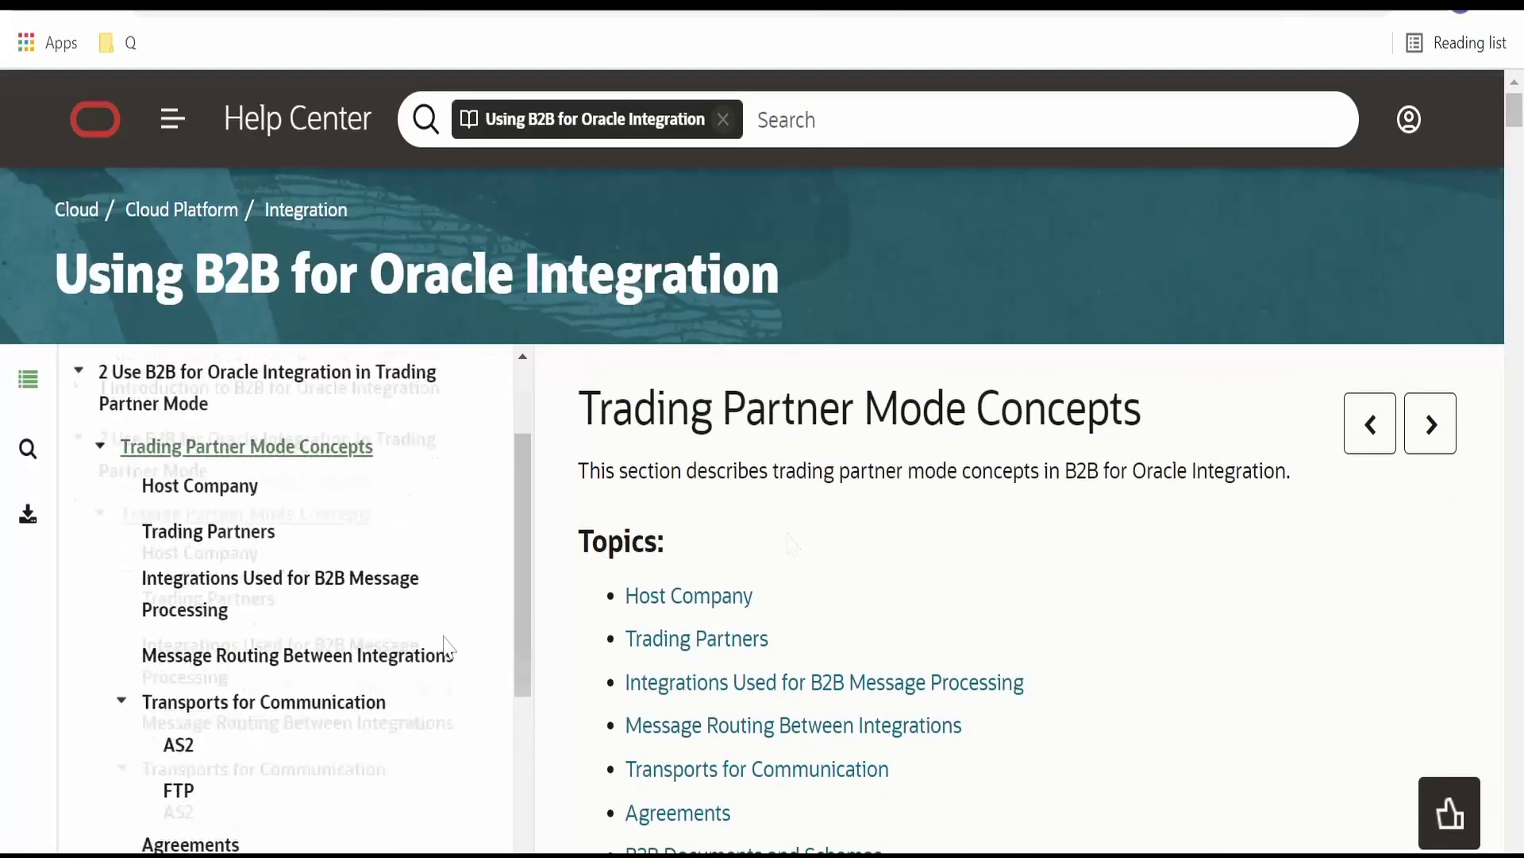
{"action": "scroll", "coordinate": [446, 647], "scroll_direction": "down", "scroll_amount": 1}
{"action": "scroll", "coordinate": [239, 643], "scroll_direction": "up", "scroll_amount": 3}
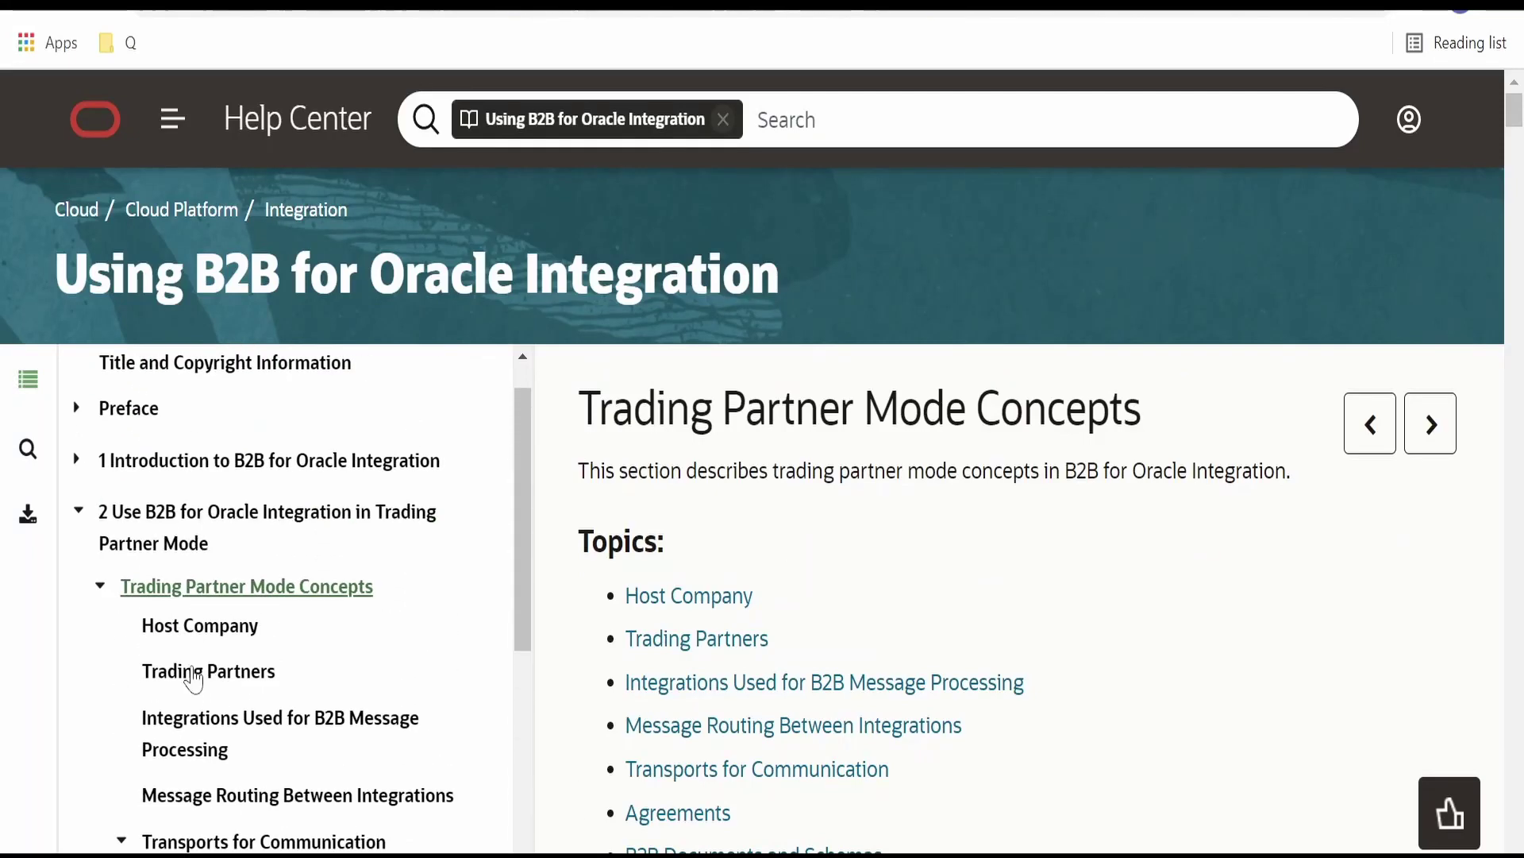
{"action": "left_click", "coordinate": [199, 624]}
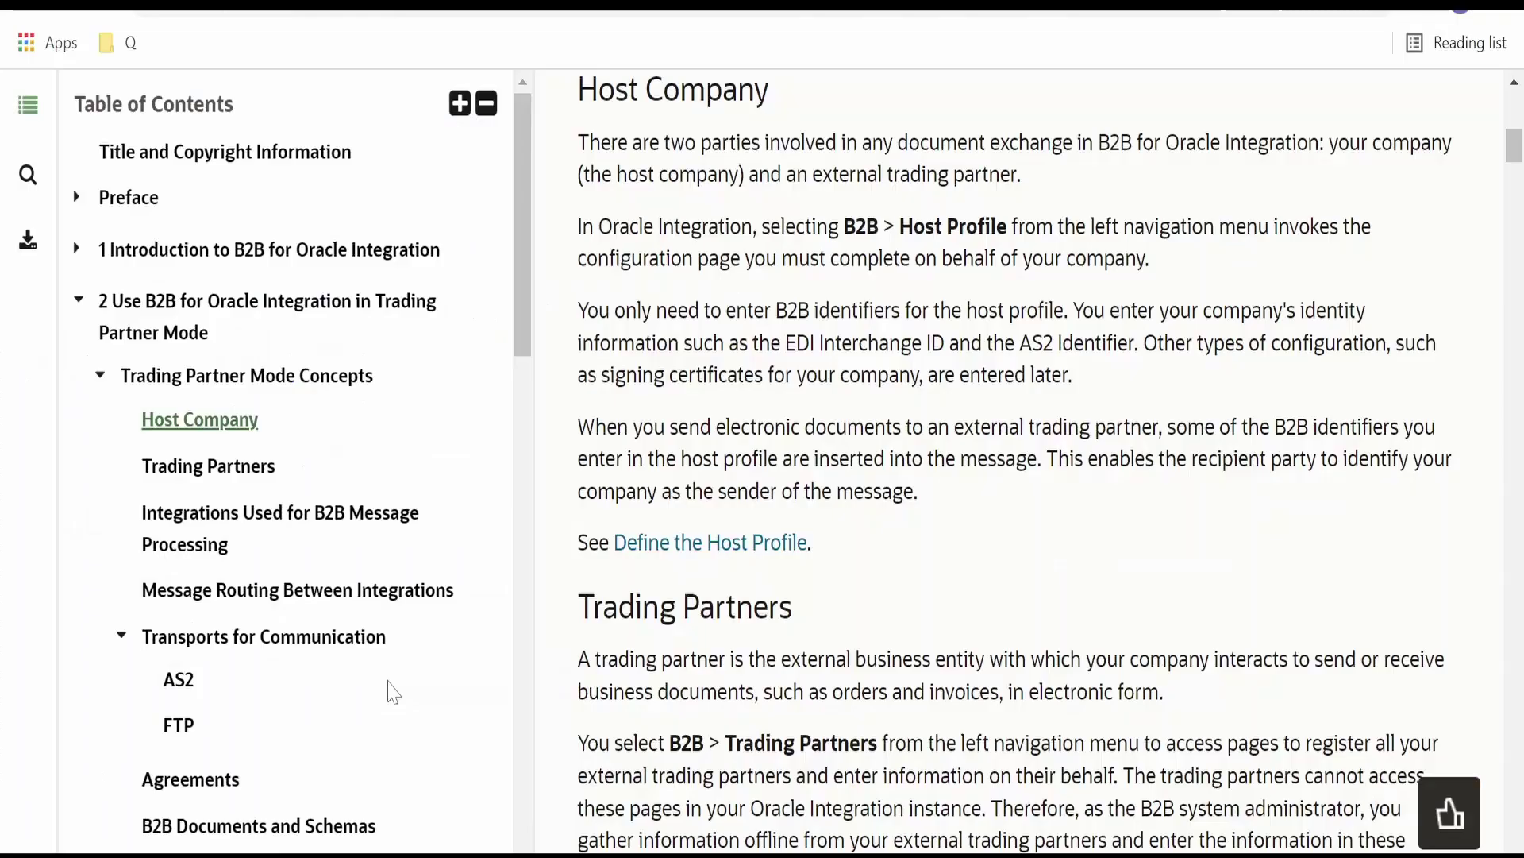
{"action": "left_click", "coordinate": [208, 467]}
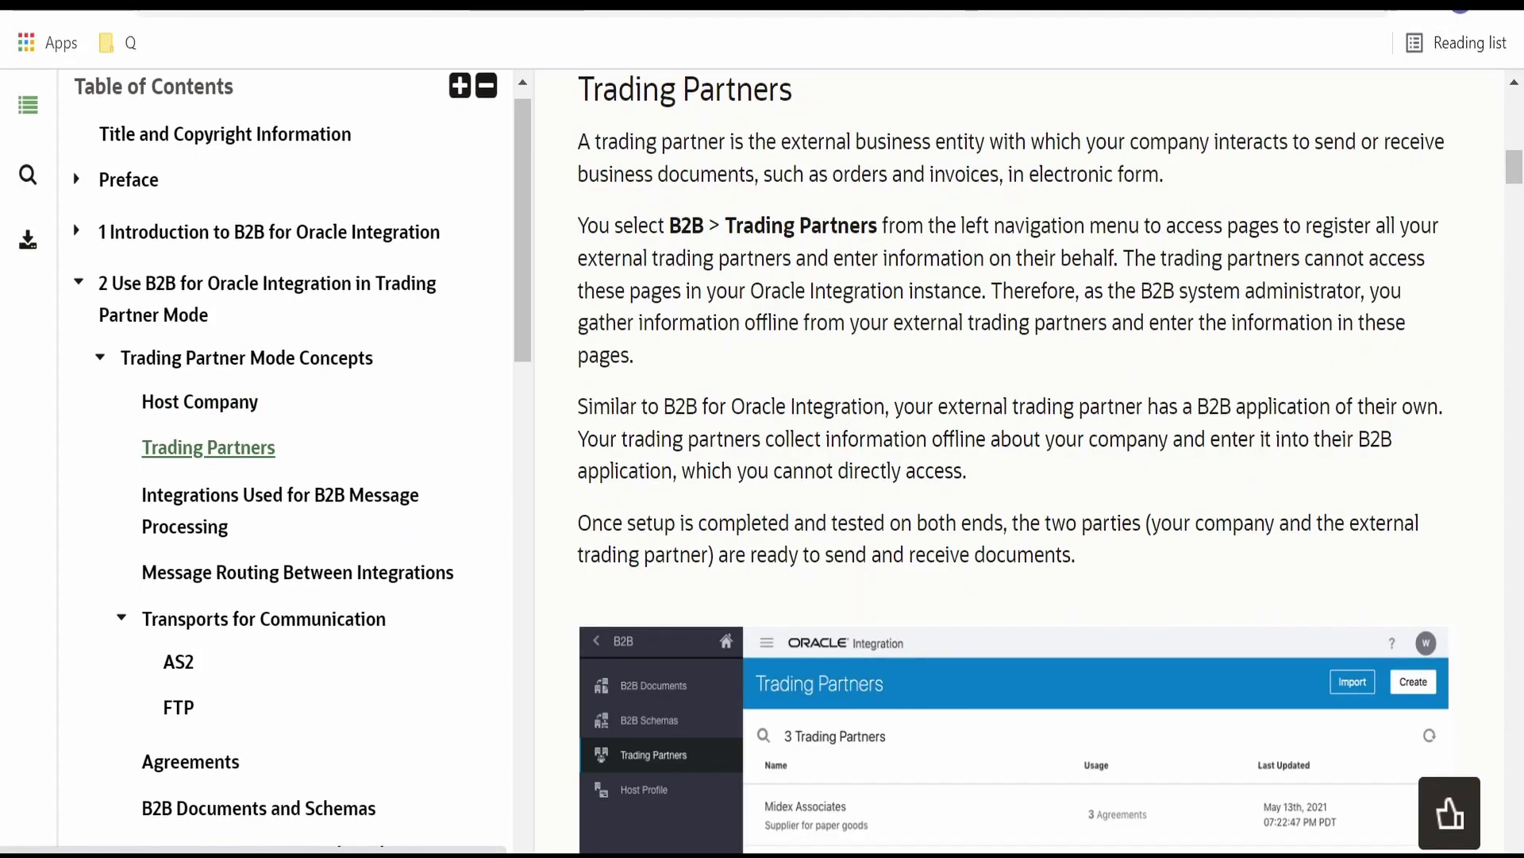
{"action": "scroll", "coordinate": [750, 592], "scroll_direction": "down", "scroll_amount": 3}
{"action": "scroll", "coordinate": [750, 591], "scroll_direction": "down", "scroll_amount": 5}
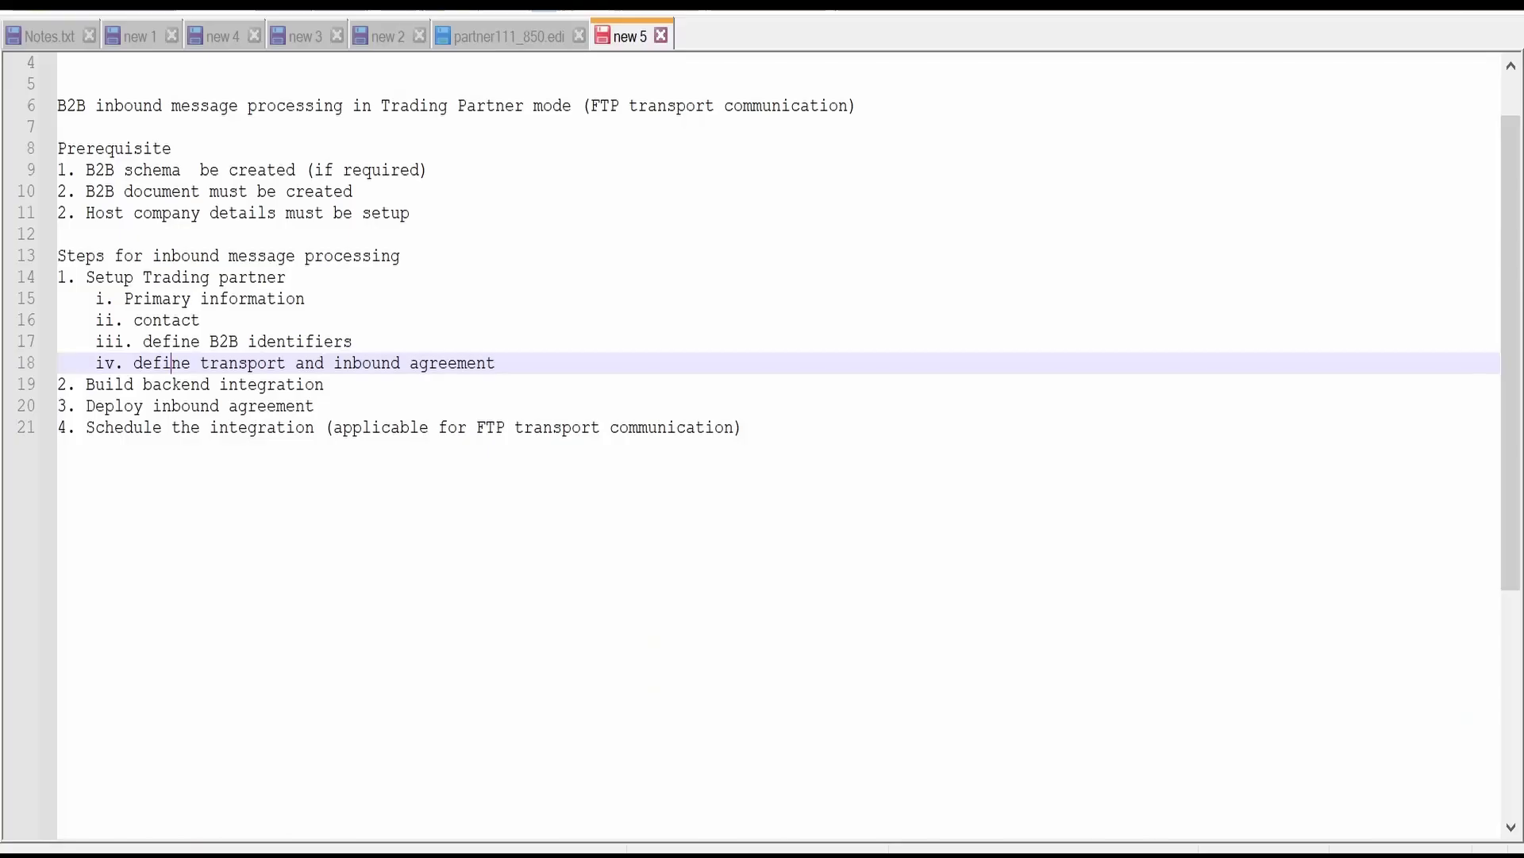
Step: Switch to the notes and check the trading partner setup items, including primary information, transport and the FTP communication
{"action": "left_click_drag", "start_coordinate": [124, 298], "coordinate": [304, 299]}
{"action": "double_click", "coordinate": [242, 362]}
{"action": "double_click", "coordinate": [605, 106]}
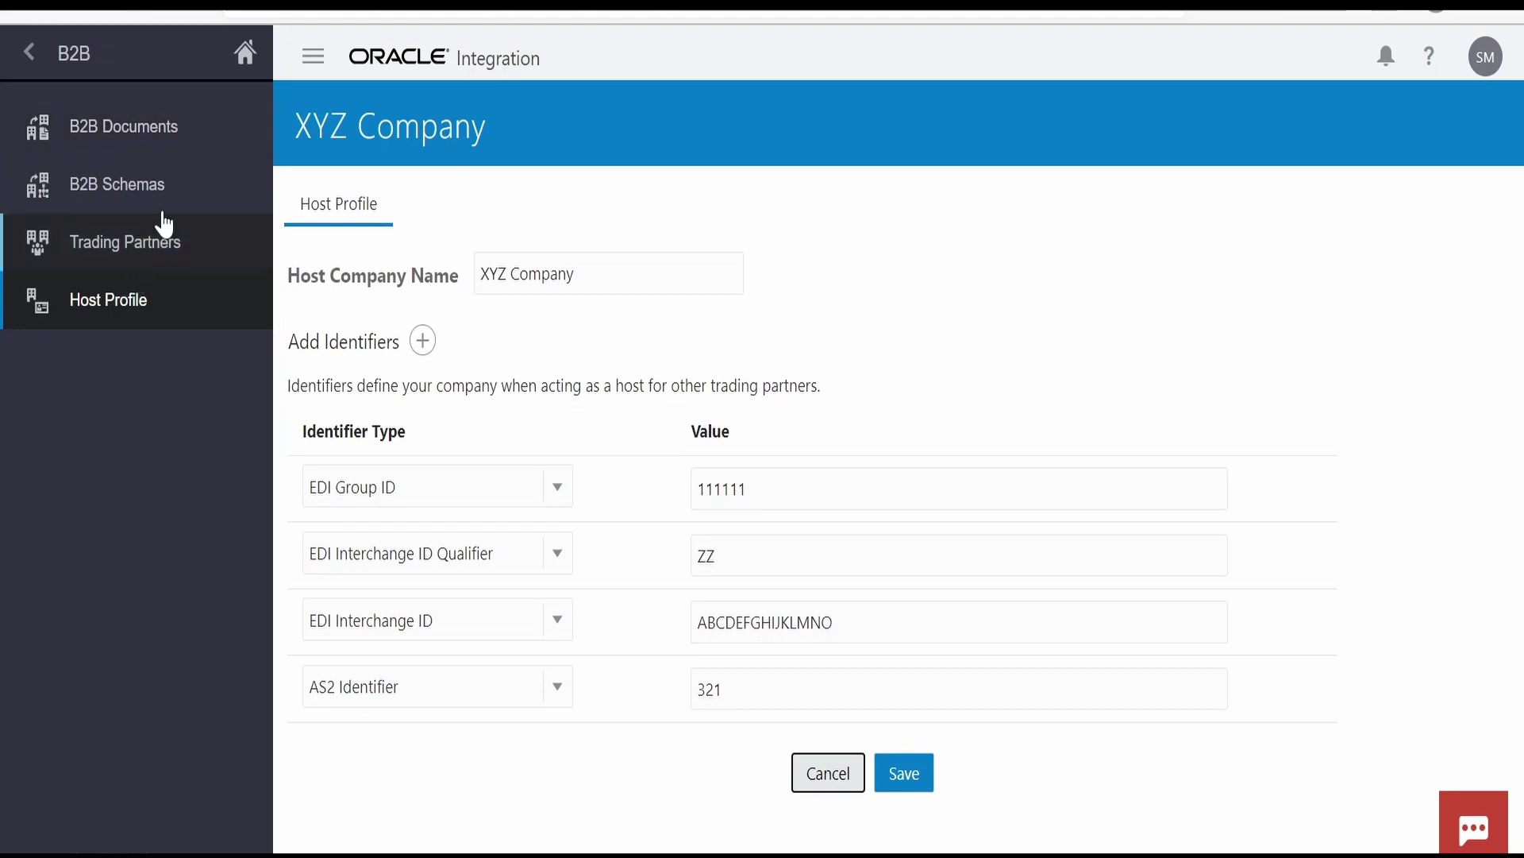
Step: Switch to Oracle Integration and examine the existing trading partners, B2B schemas and B2B documents
{"action": "left_click", "coordinate": [159, 246]}
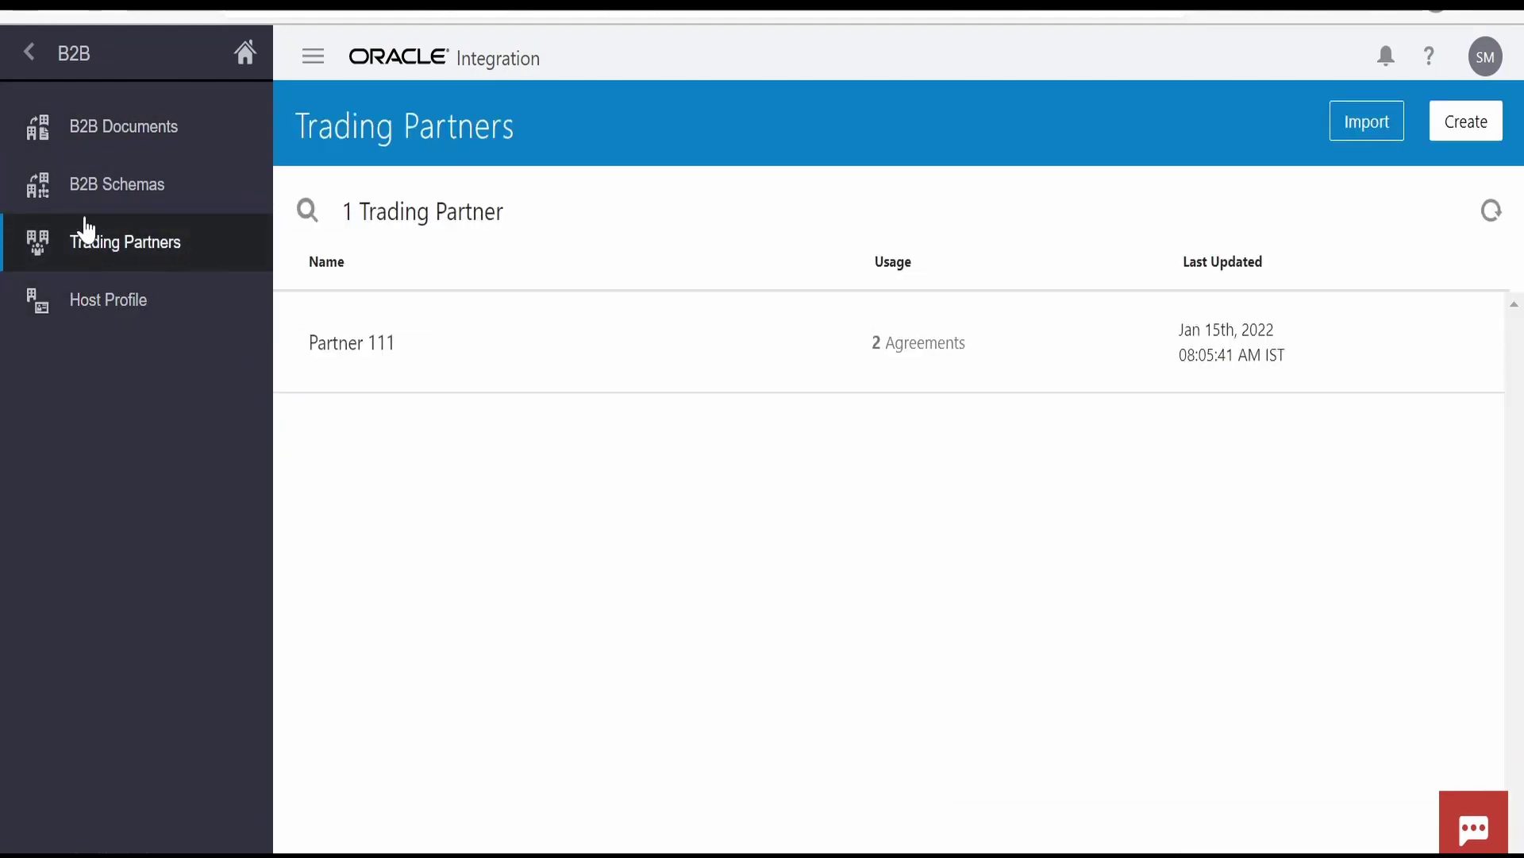
{"action": "left_click", "coordinate": [123, 200]}
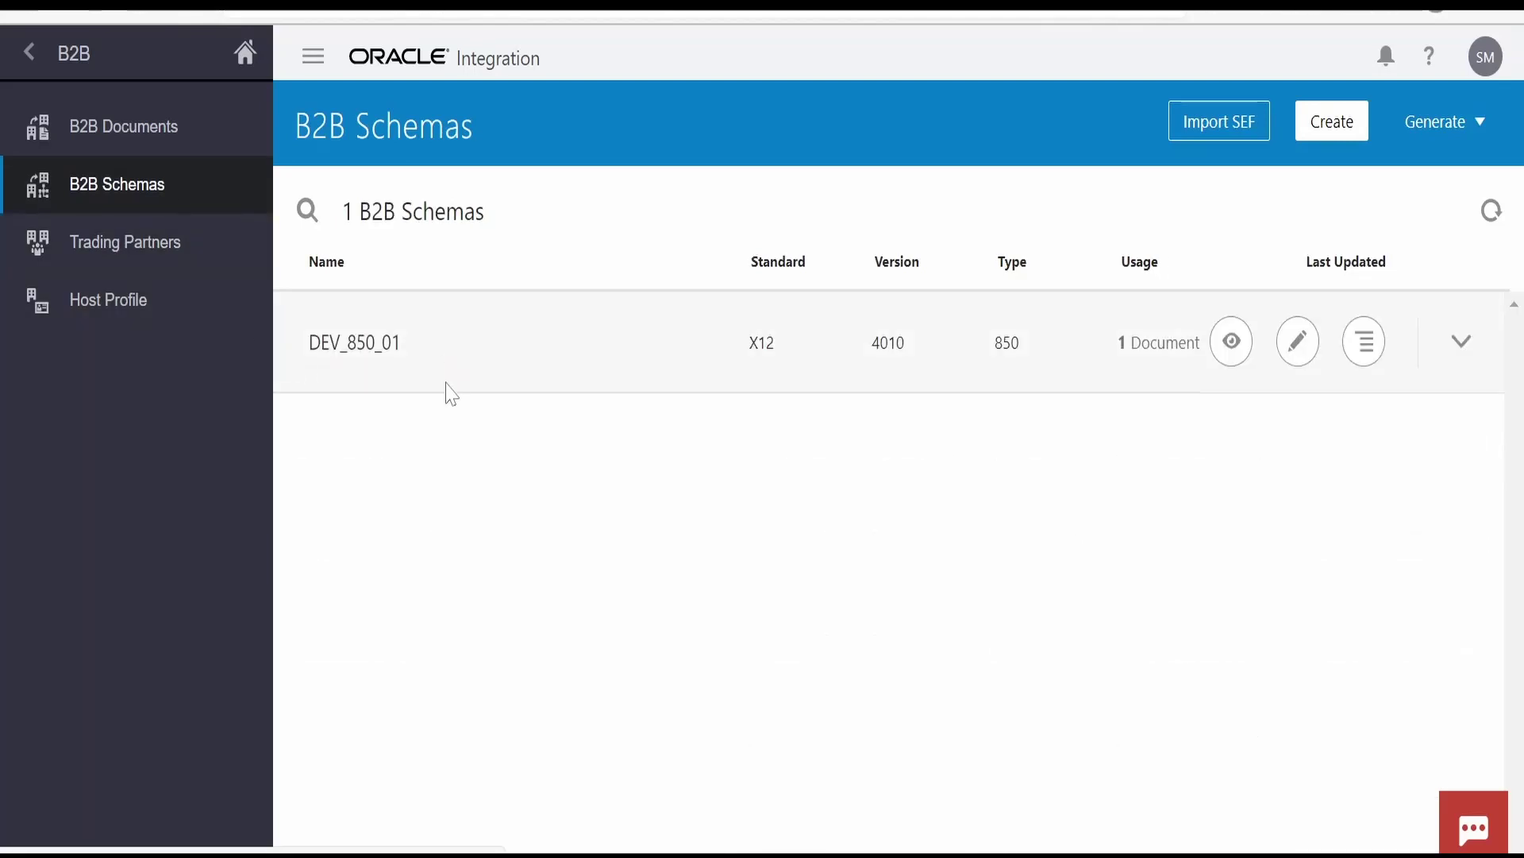
{"action": "left_click", "coordinate": [174, 146]}
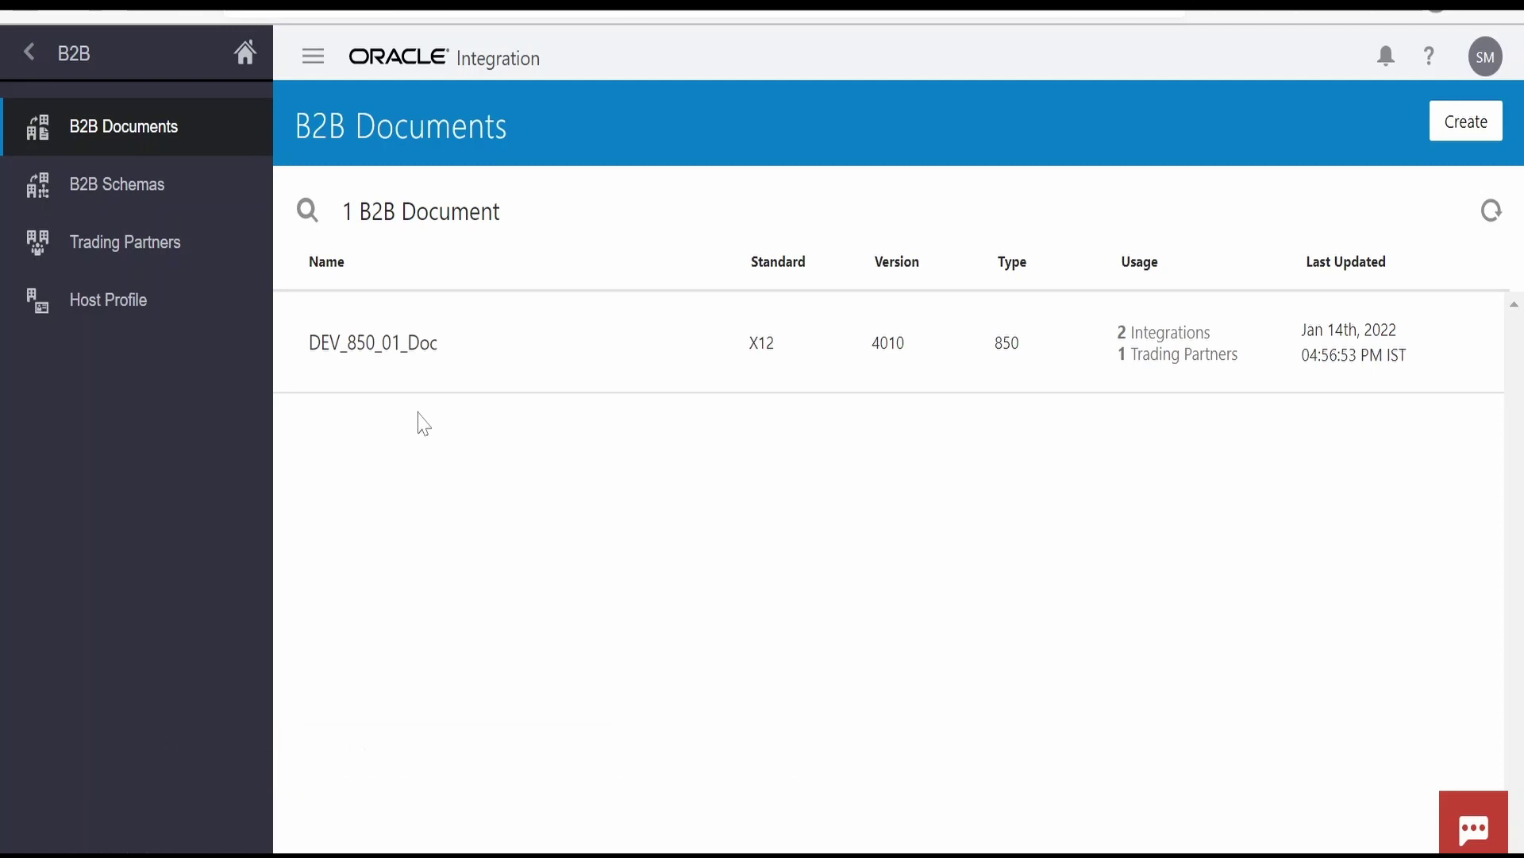
Step: Create a new trading partner named Partner 222
{"action": "left_click", "coordinate": [147, 256]}
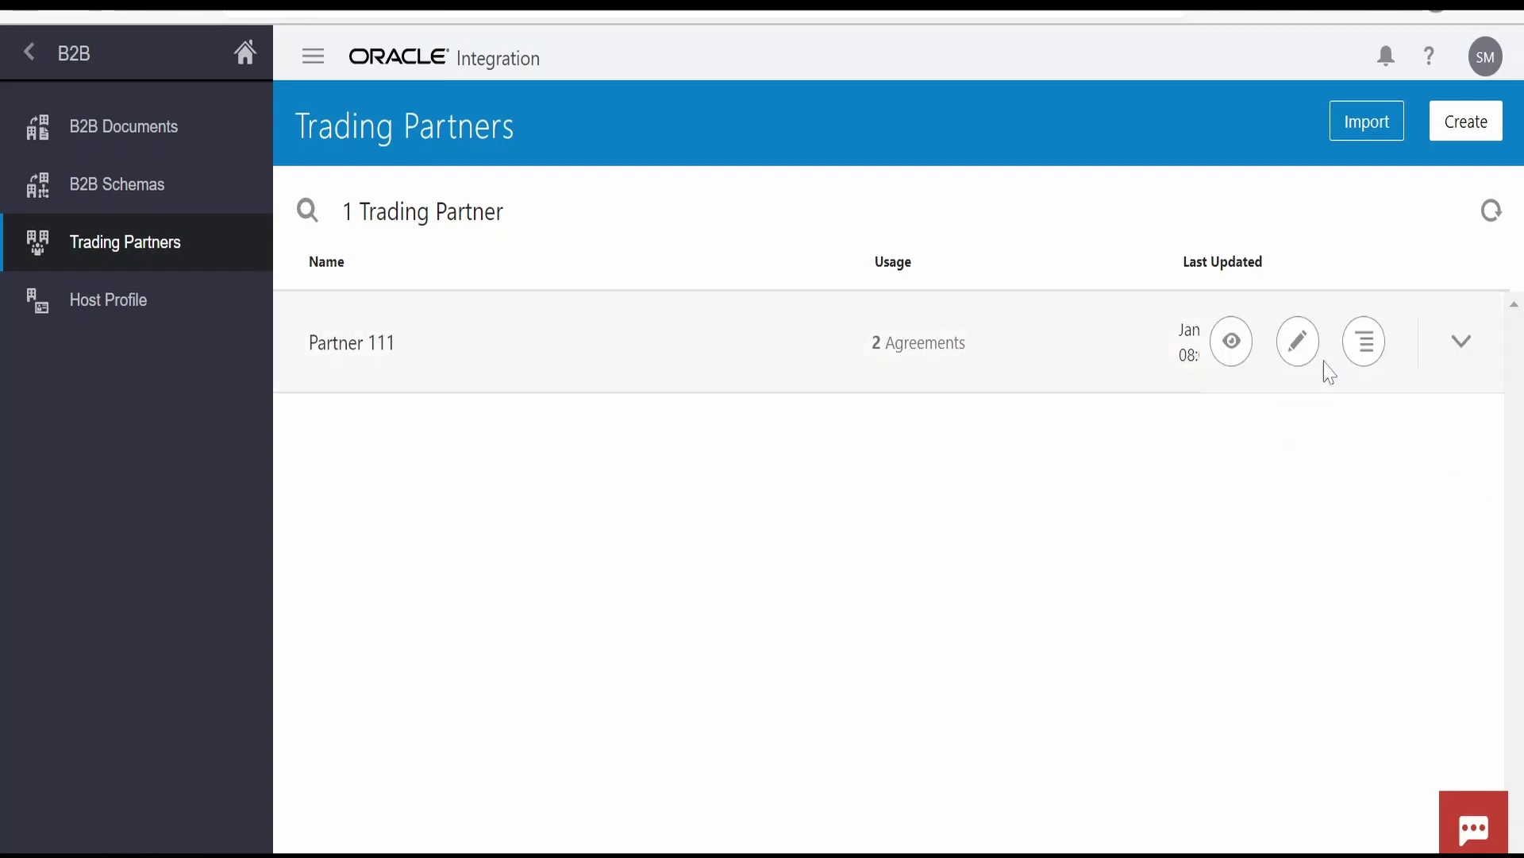
{"action": "left_click", "coordinate": [1487, 131]}
{"action": "type", "text": "Partner 222"}
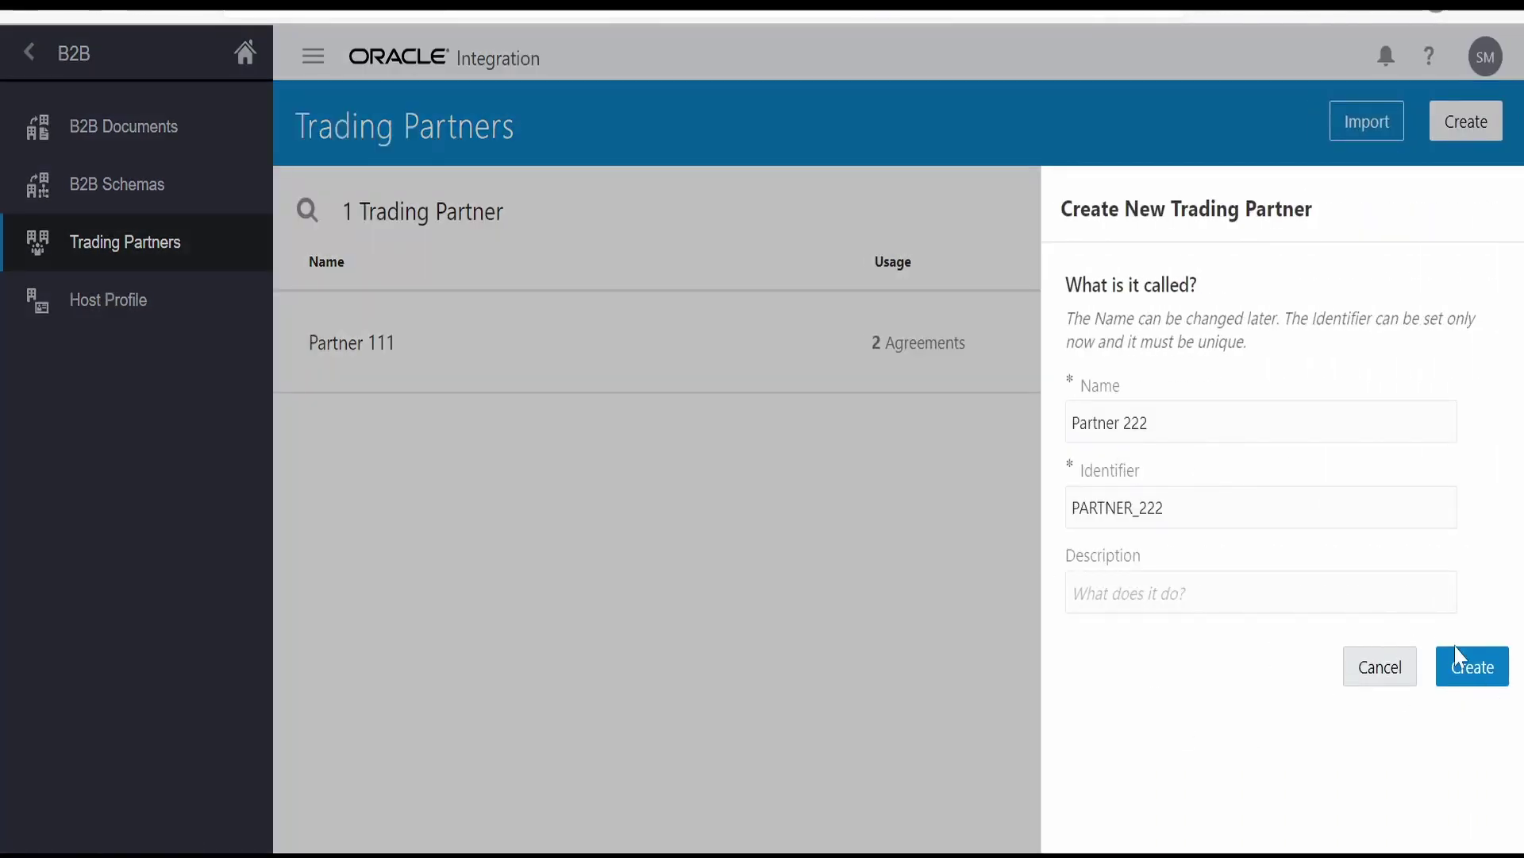
{"action": "left_click", "coordinate": [1471, 669]}
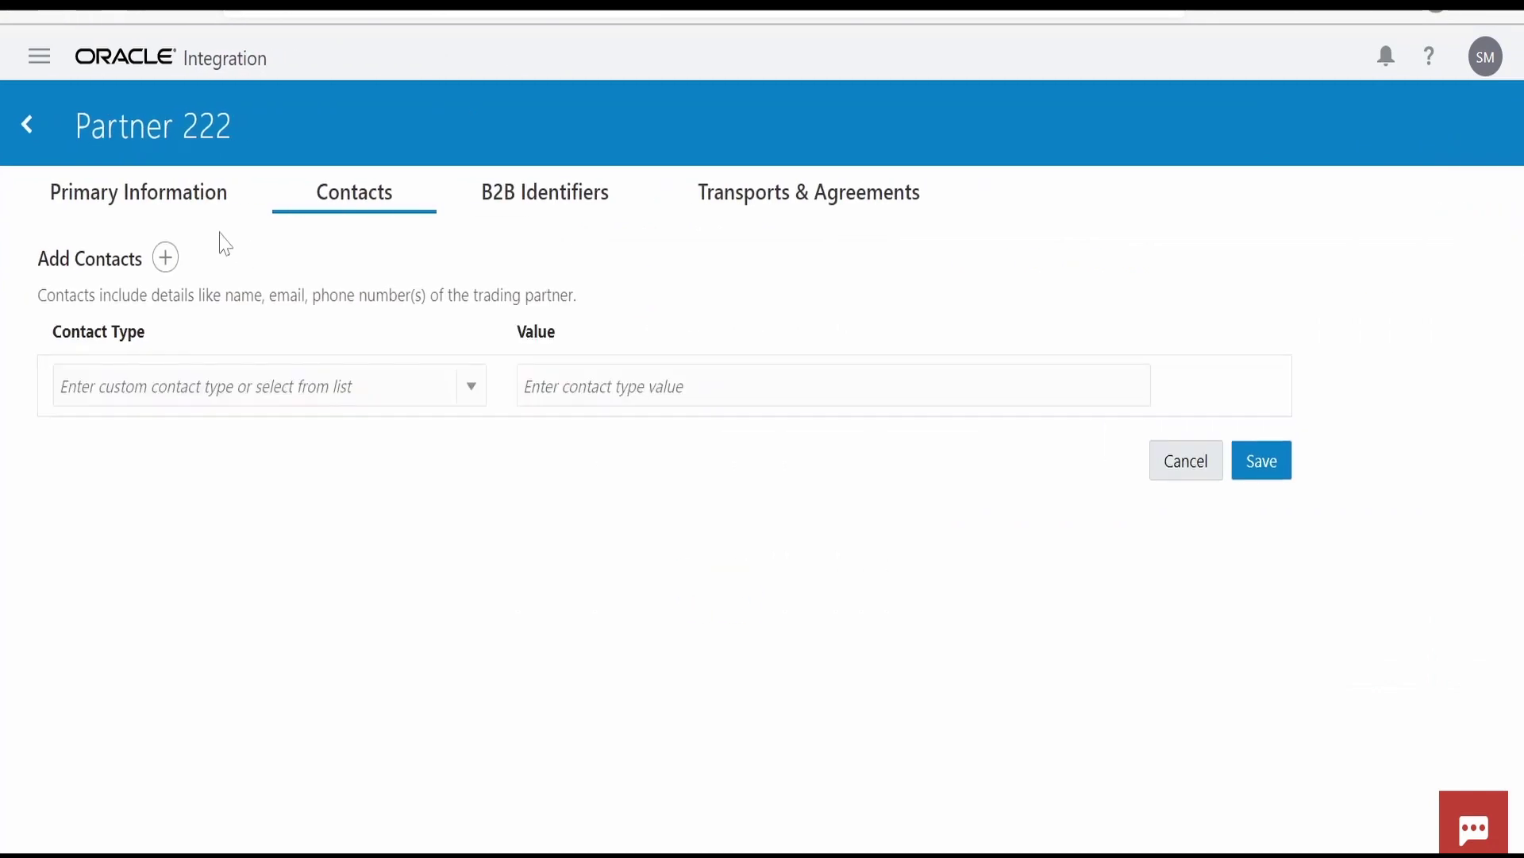
Step: Add an Email contact with the contact's e-mail address to Partner 222 and open its B2B identifiers
{"action": "left_click", "coordinate": [469, 389]}
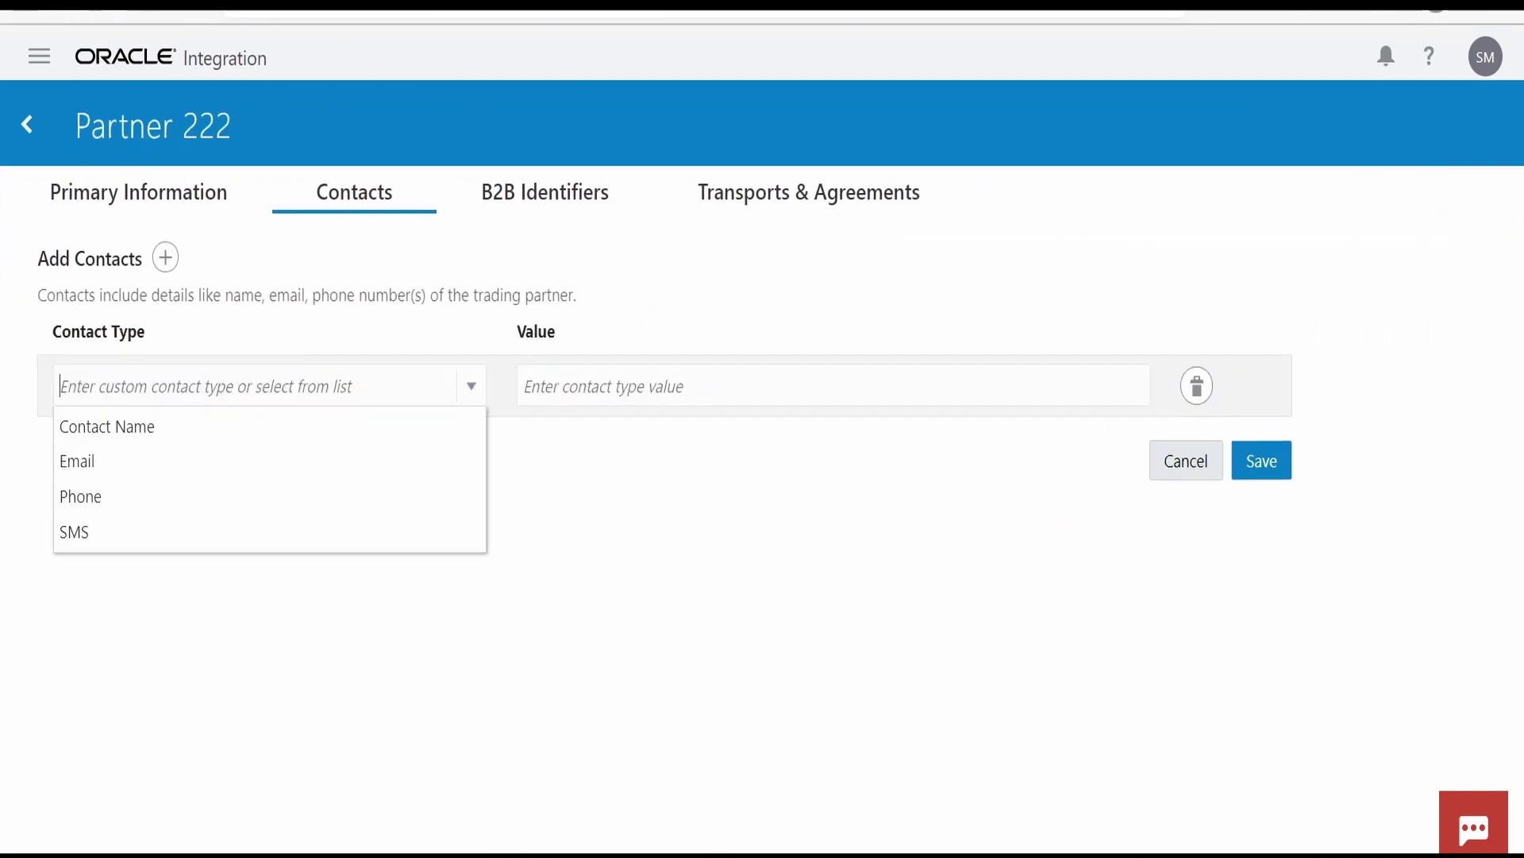
{"action": "left_click", "coordinate": [174, 427]}
{"action": "left_click", "coordinate": [463, 400]}
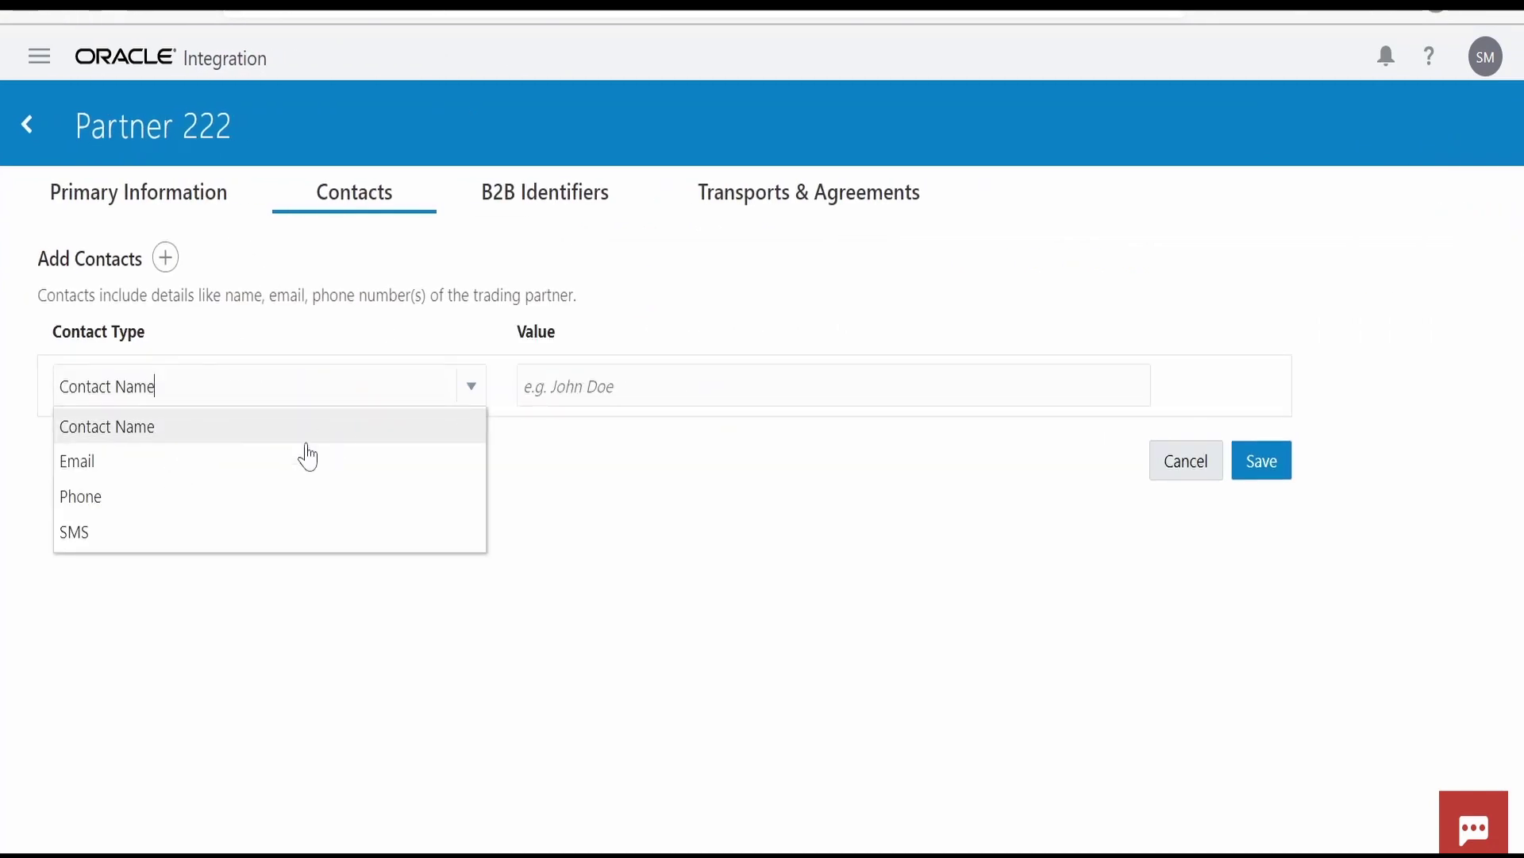
{"action": "left_click", "coordinate": [300, 463]}
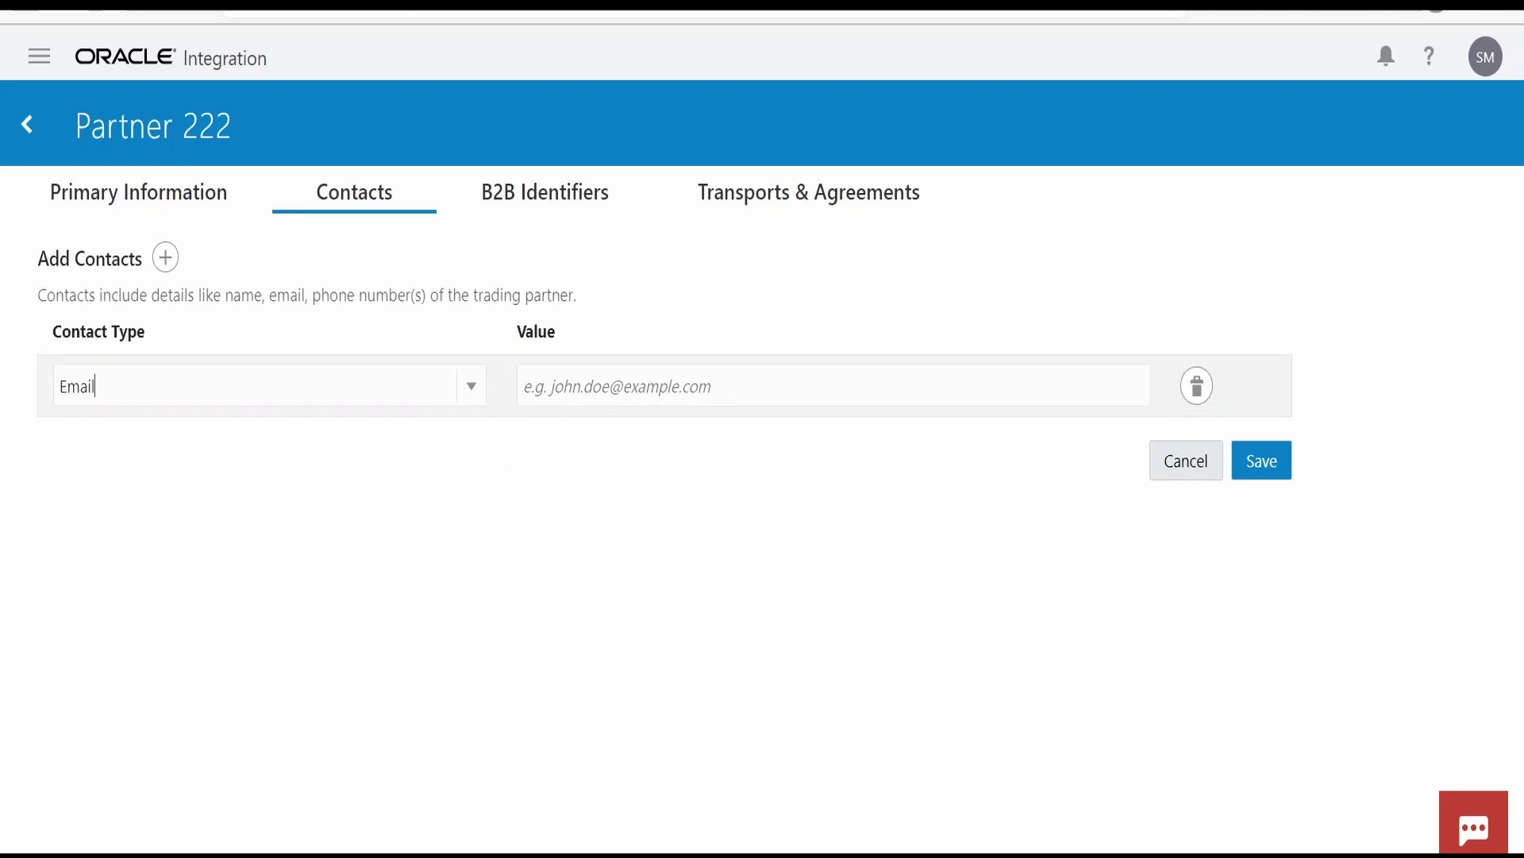
{"action": "key", "text": "Tab"}
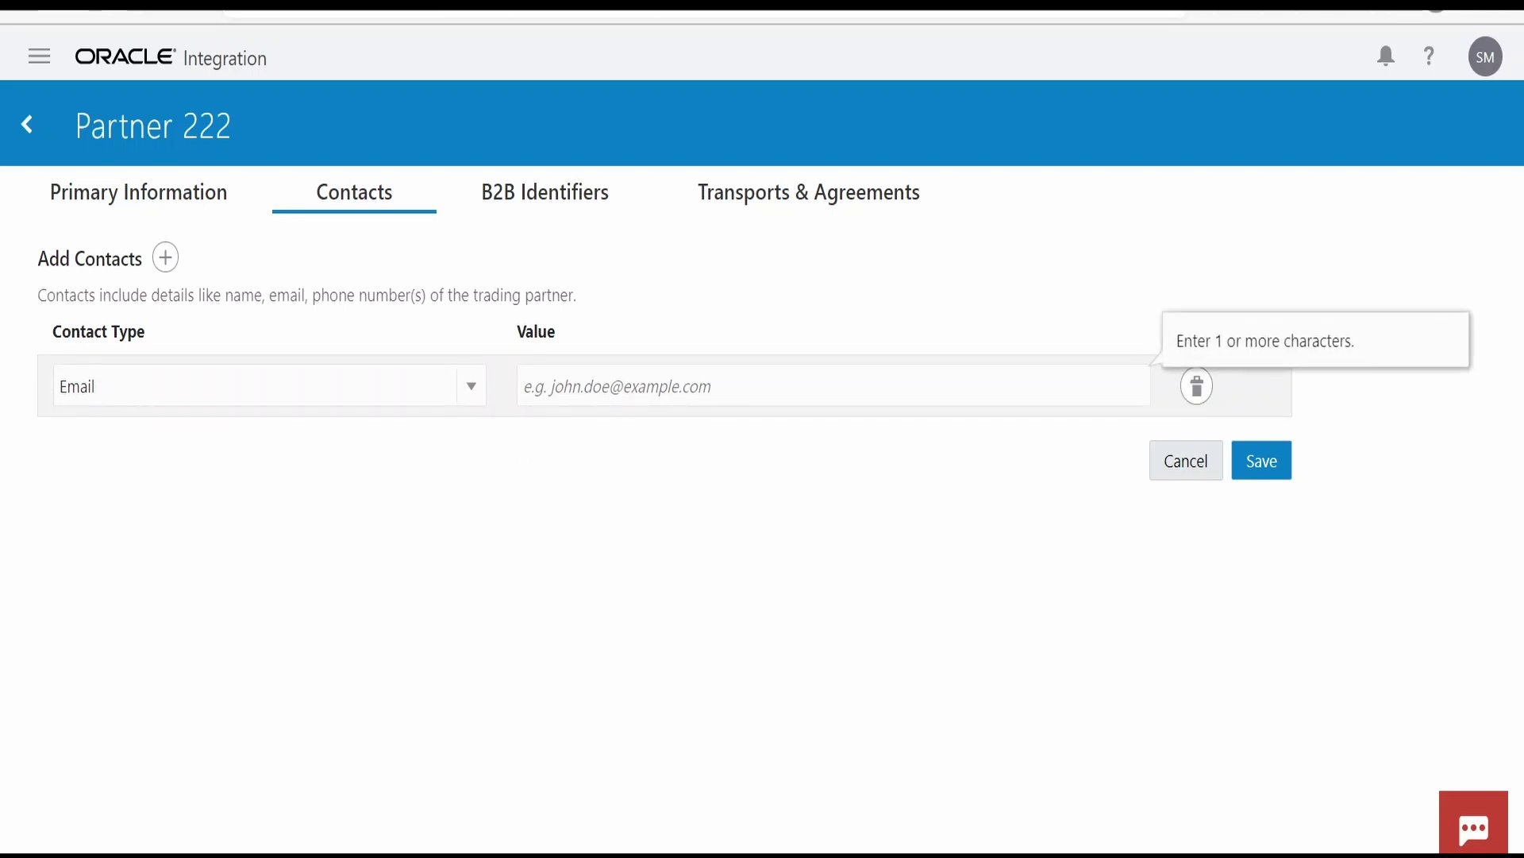
{"action": "type", "text": "john@example.com"}
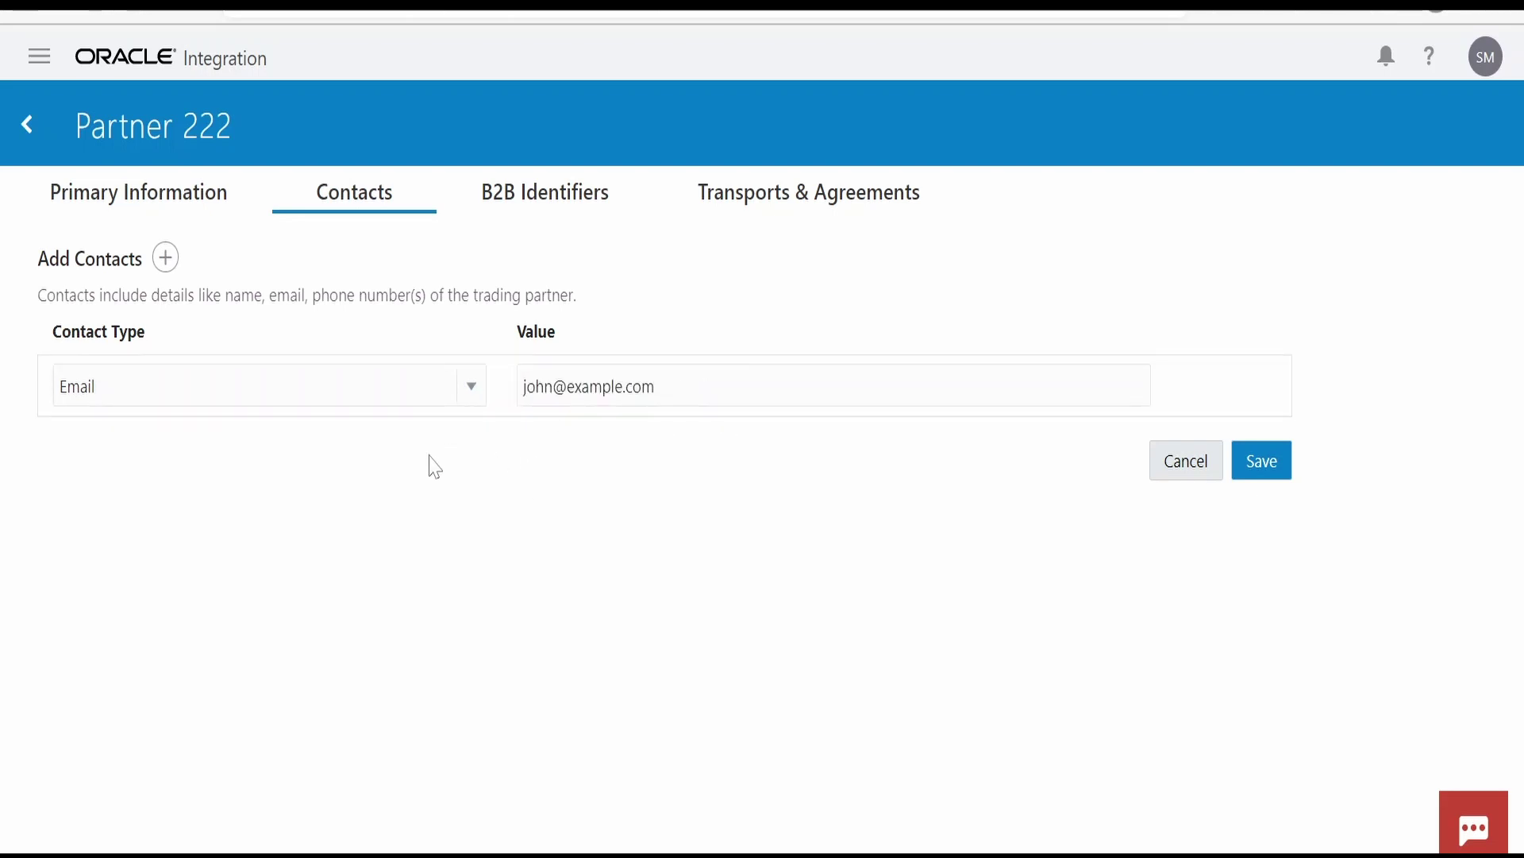
{"action": "left_click", "coordinate": [545, 192]}
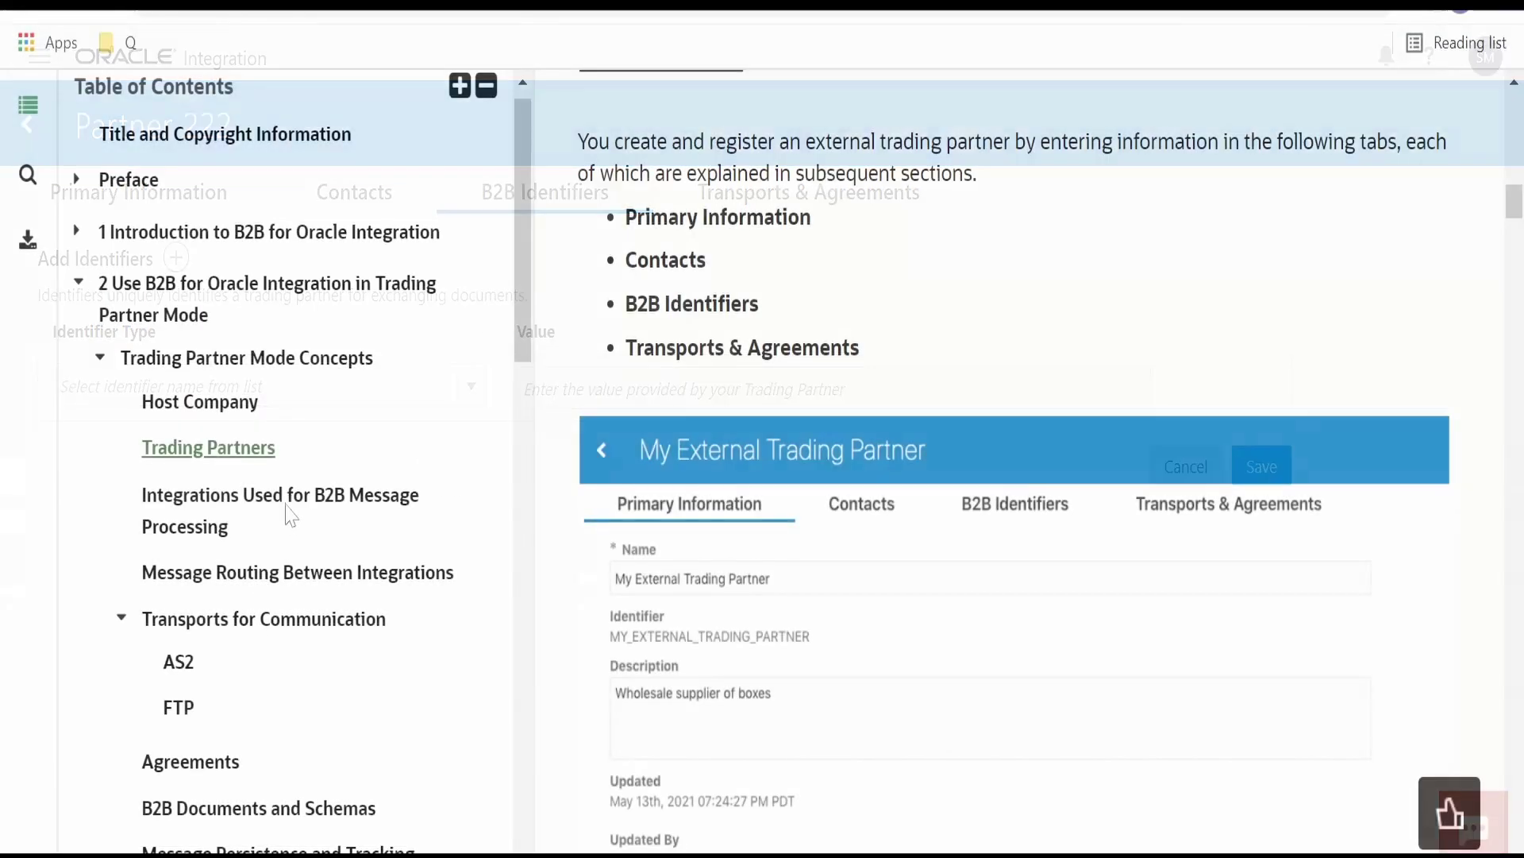
Step: Read the Help Center section on integrations used for B2B message processing, focusing on the inbound message flow
{"action": "scroll", "coordinate": [807, 534], "scroll_direction": "down", "scroll_amount": 8}
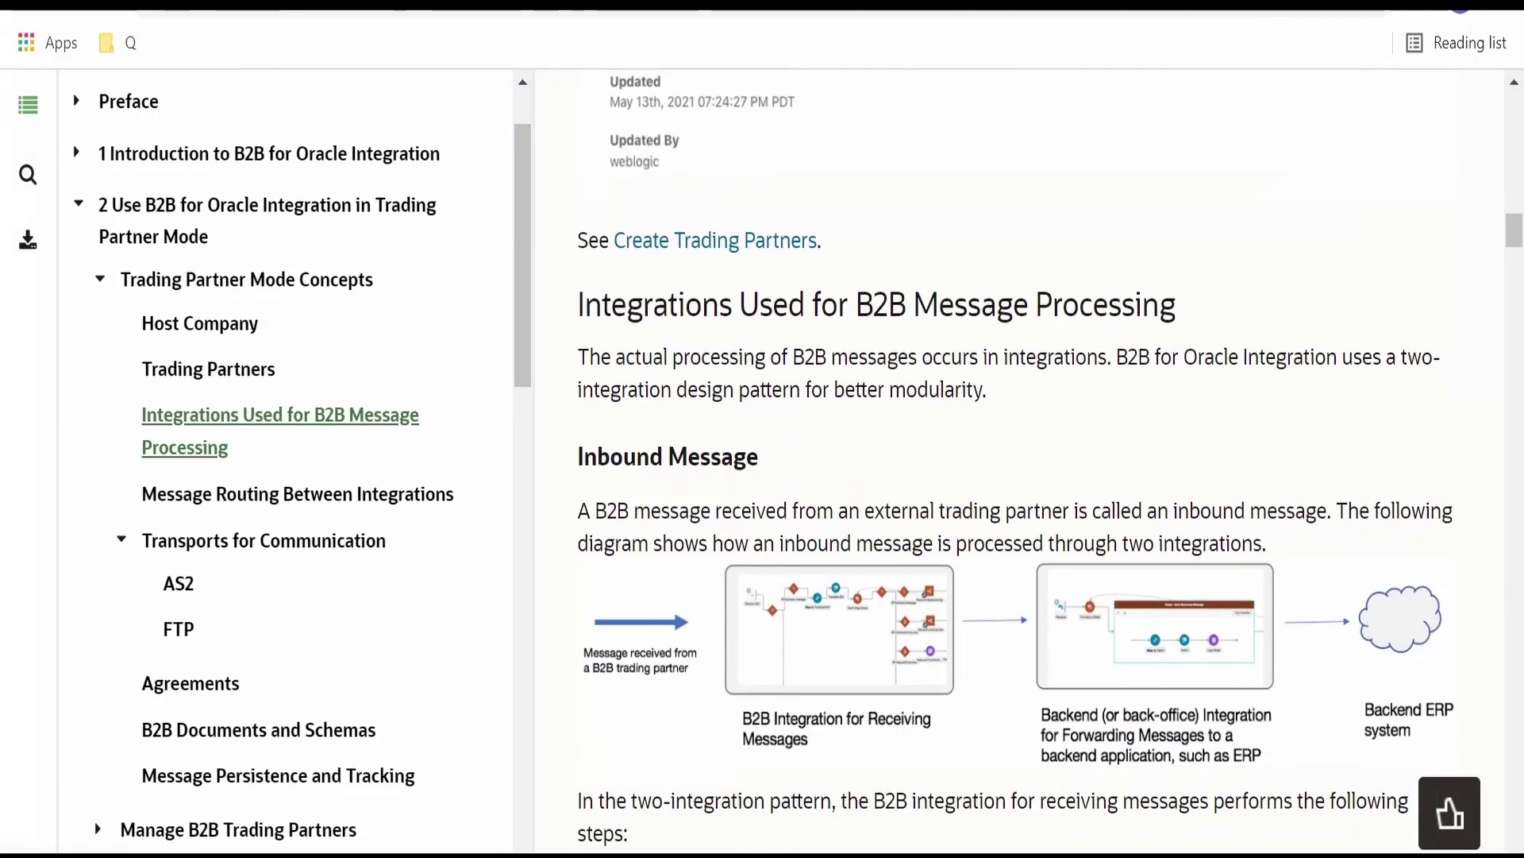
{"action": "scroll", "coordinate": [807, 534], "scroll_direction": "down", "scroll_amount": 2}
{"action": "scroll", "coordinate": [807, 538], "scroll_direction": "down", "scroll_amount": 5}
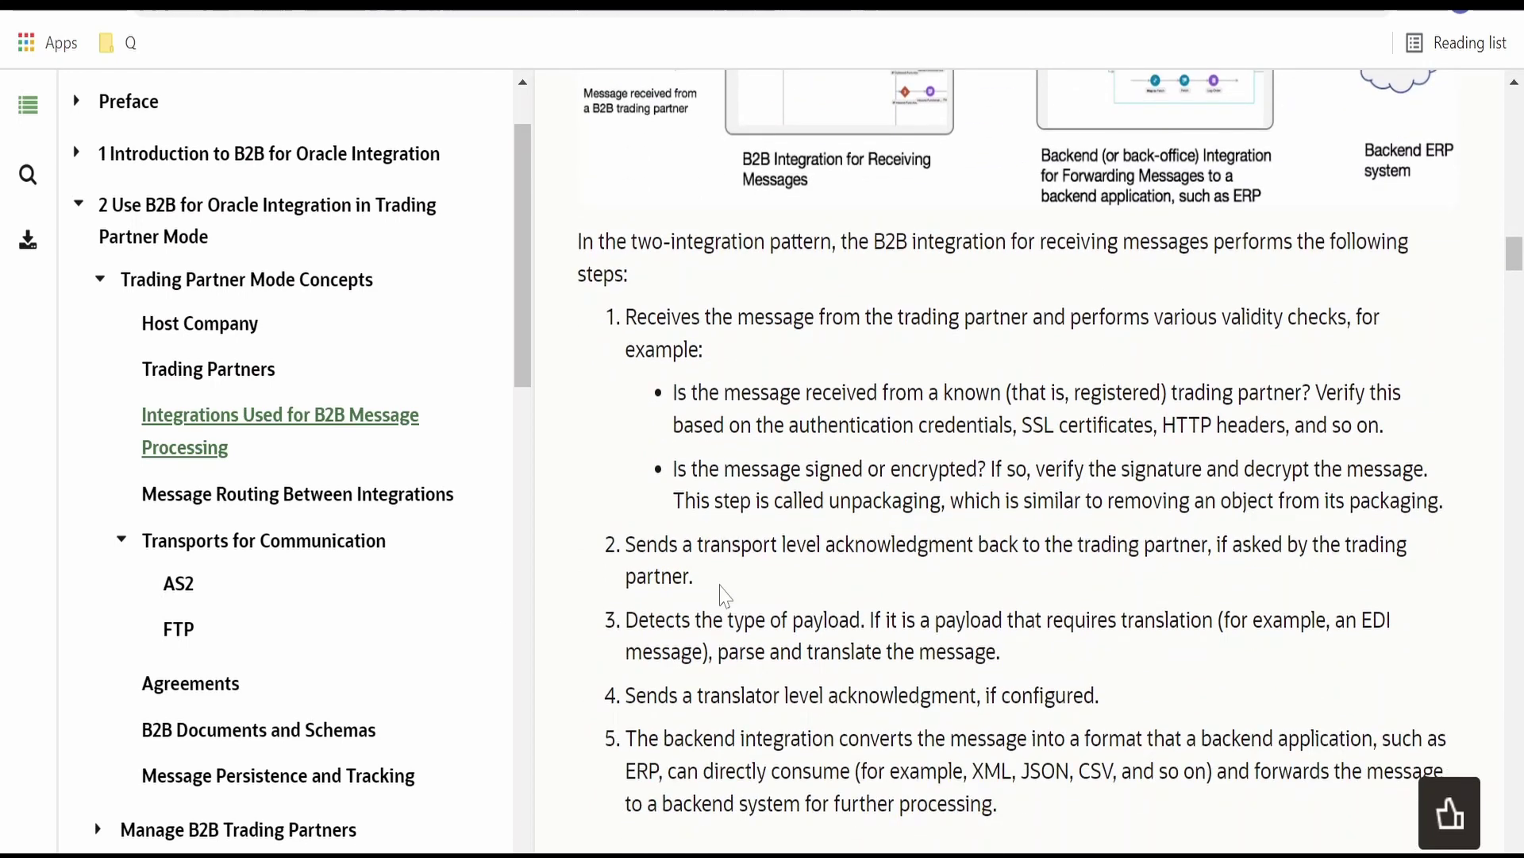
{"action": "scroll", "coordinate": [724, 594], "scroll_direction": "down", "scroll_amount": 2}
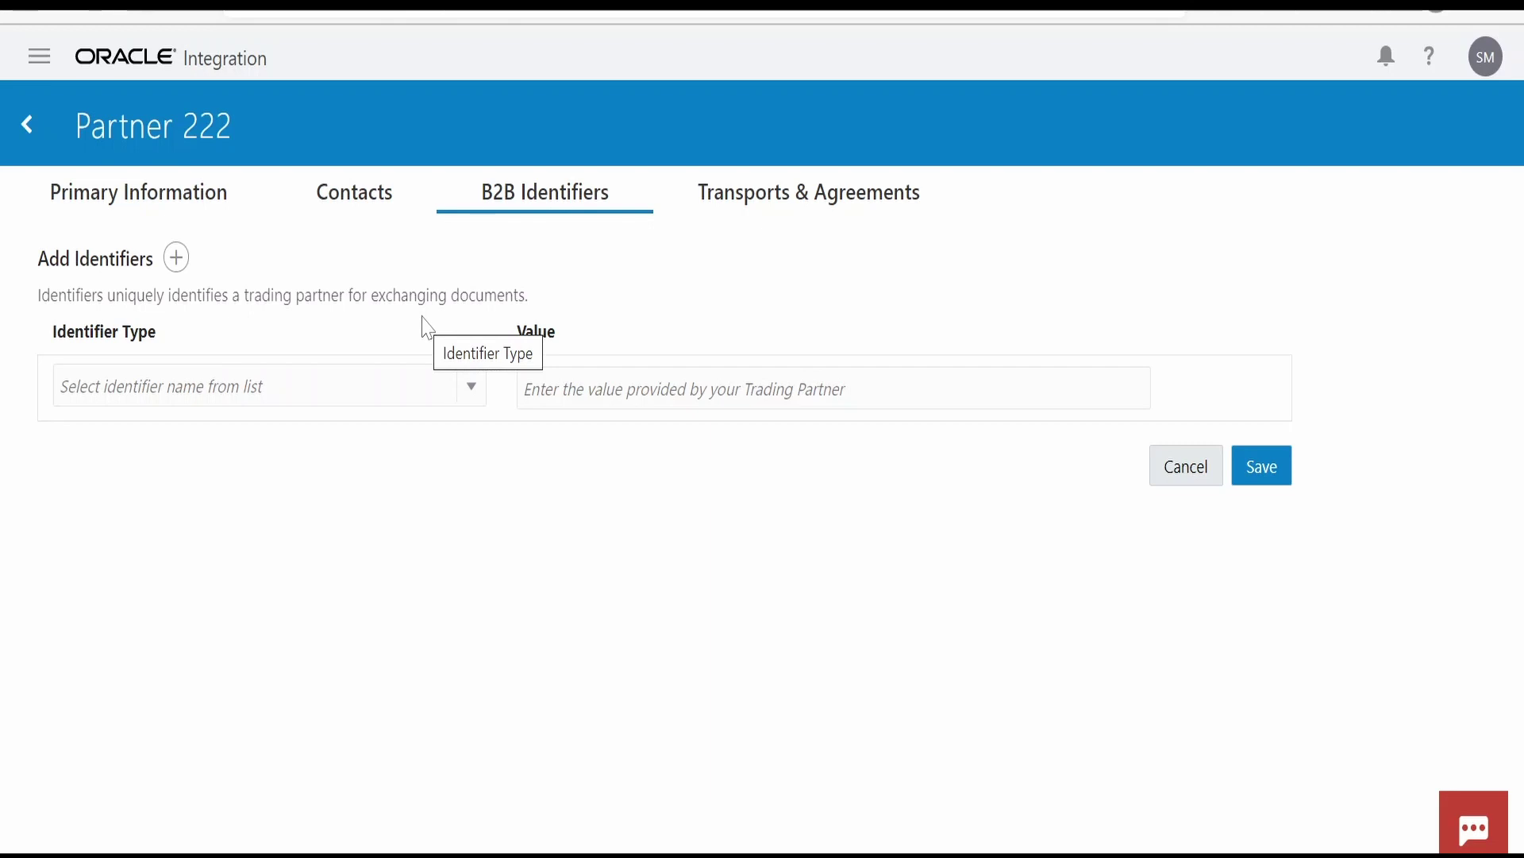
Step: Define an EDI Interchange ID identifier with the value acdefg for Partner 222
{"action": "left_click", "coordinate": [474, 389]}
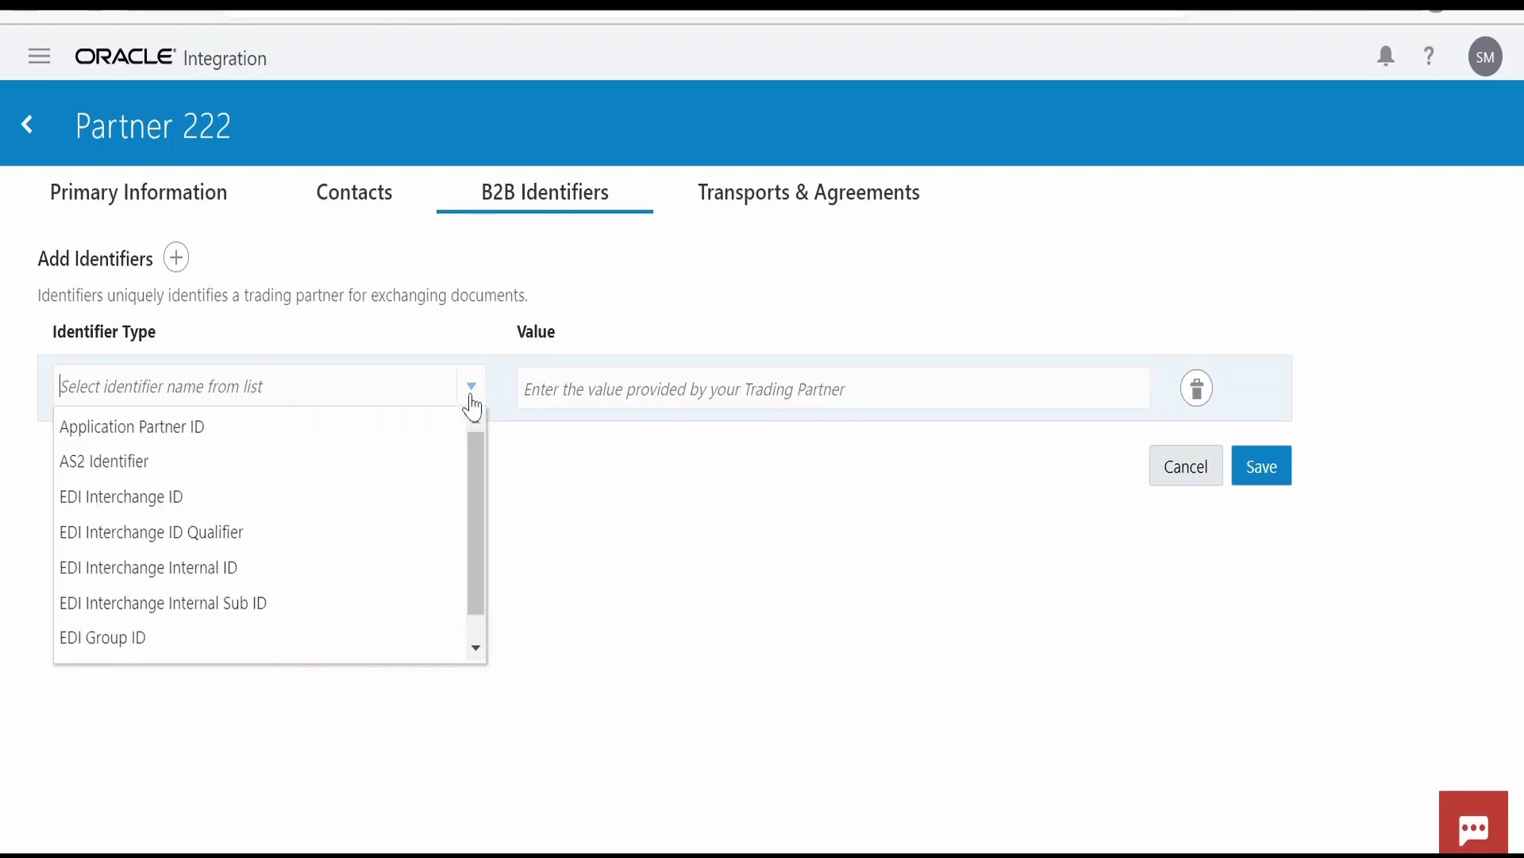
{"action": "left_click", "coordinate": [310, 498]}
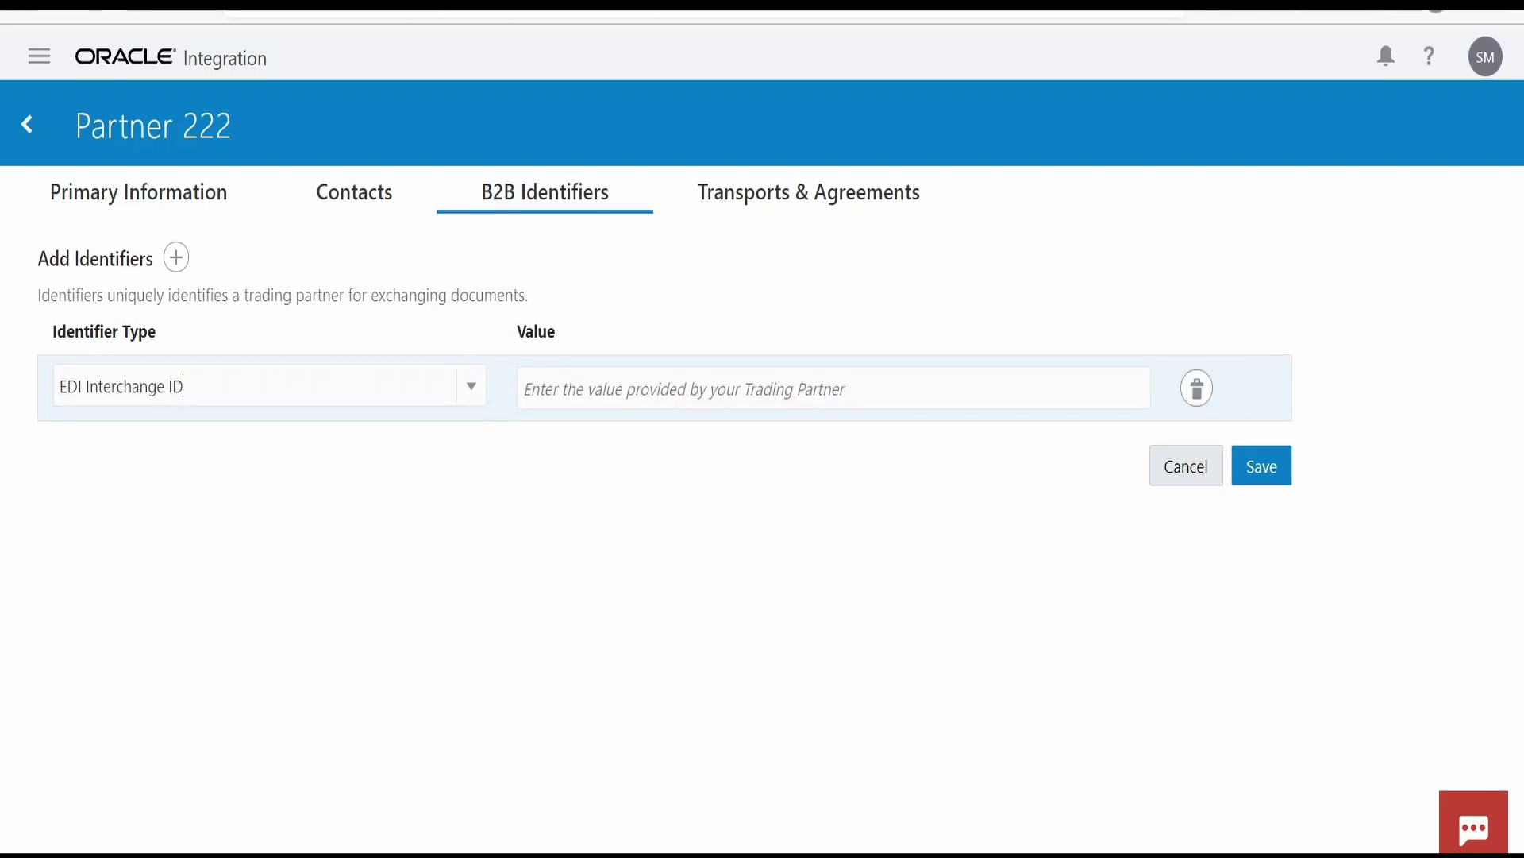
{"action": "left_click", "coordinate": [604, 393]}
{"action": "type", "text": "acvb"}
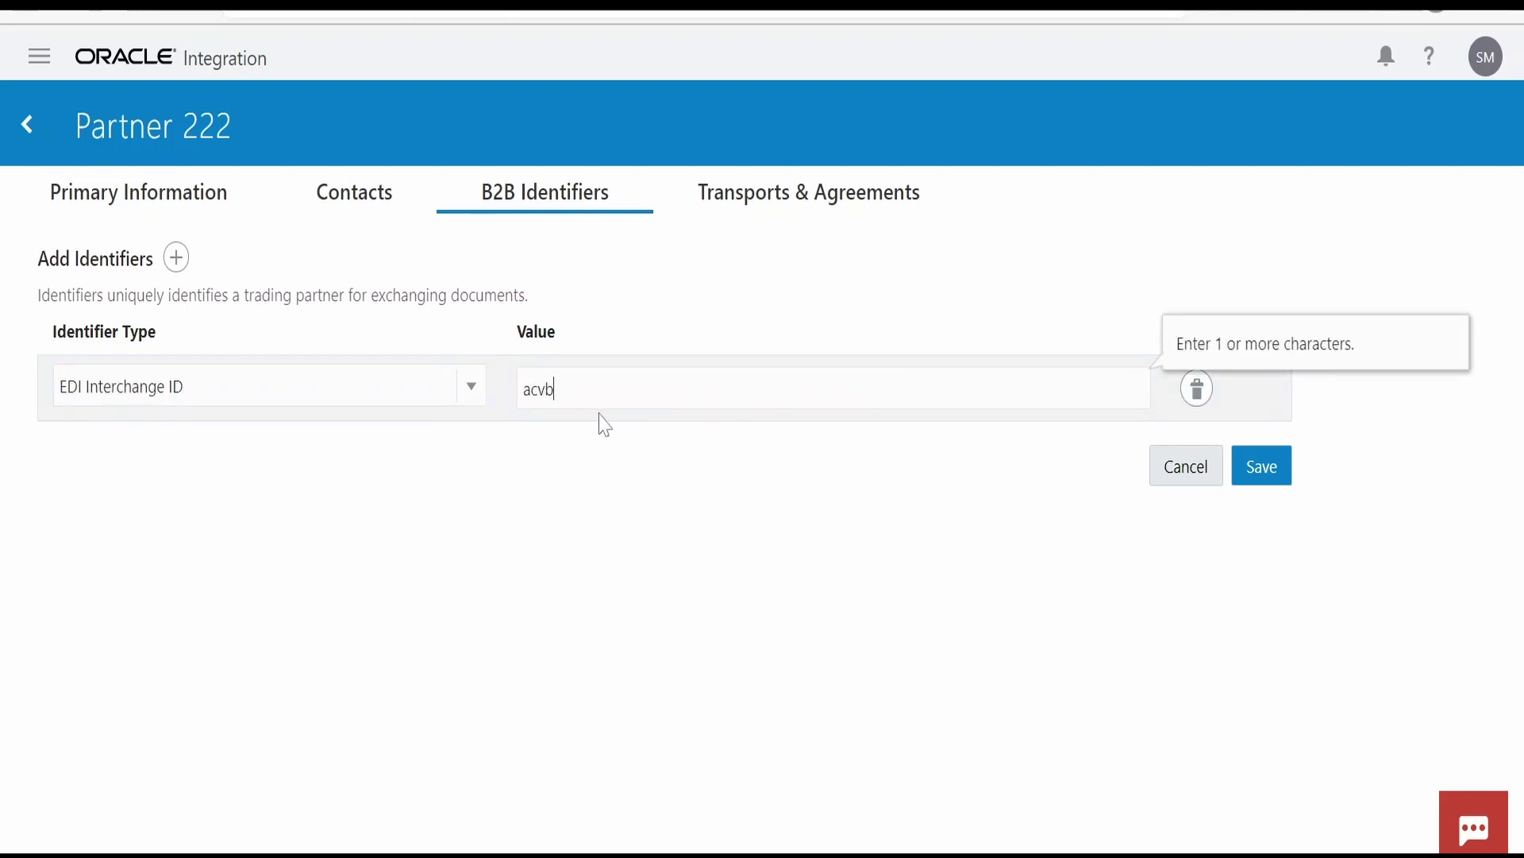
{"action": "key", "text": "BackSpace"}
{"action": "key", "text": "BackSpace"}
{"action": "type", "text": "defg"}
Step: Add an EDI Group ID identifier with the value 12345 and save the identifiers while moving on to transports and agreements
{"action": "left_click", "coordinate": [178, 259]}
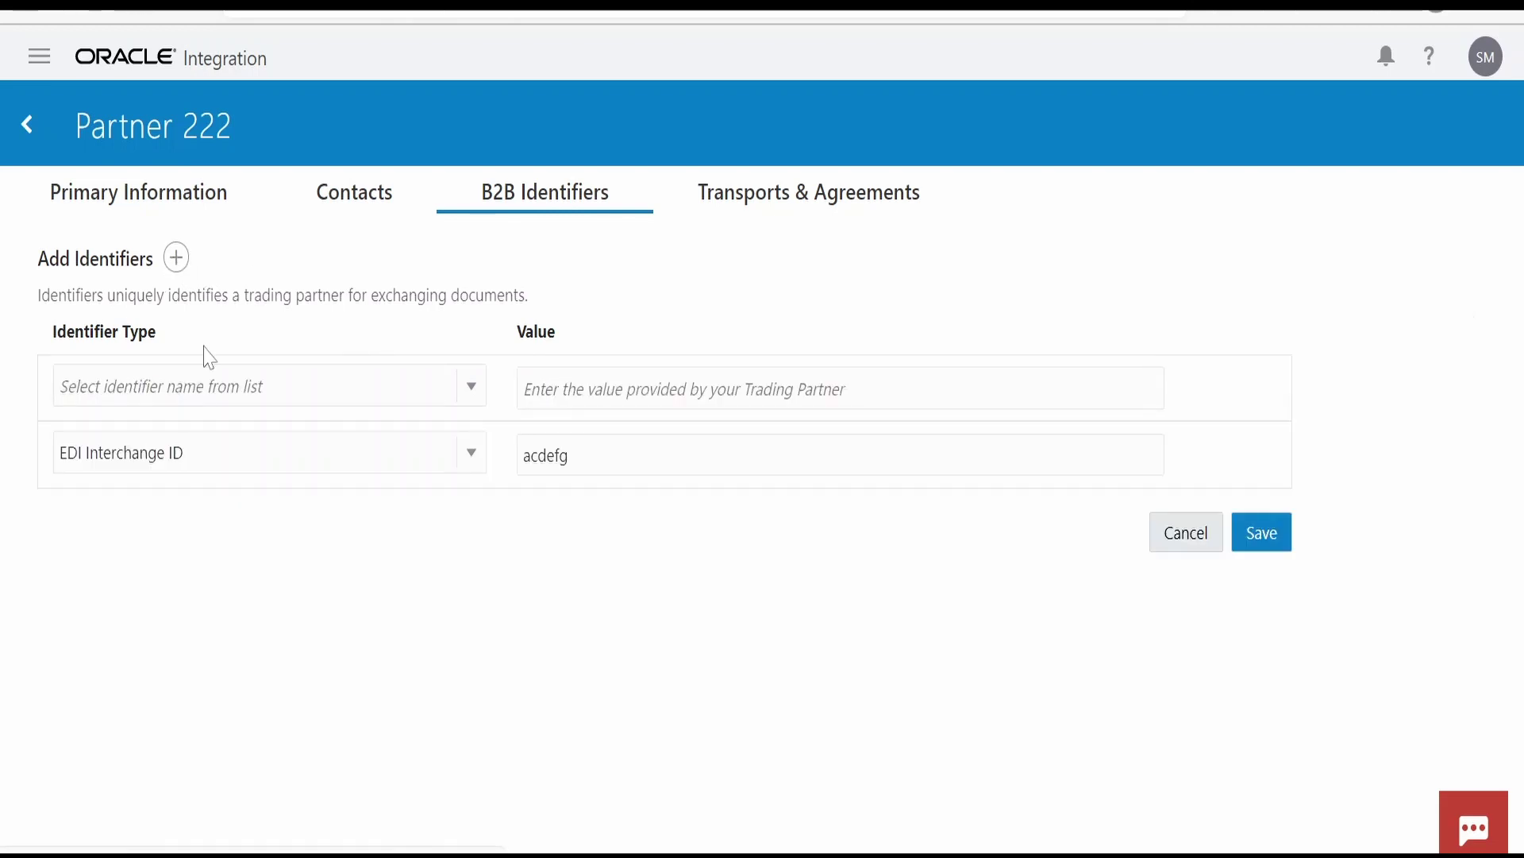
{"action": "left_click", "coordinate": [472, 386]}
{"action": "left_click", "coordinate": [222, 644]}
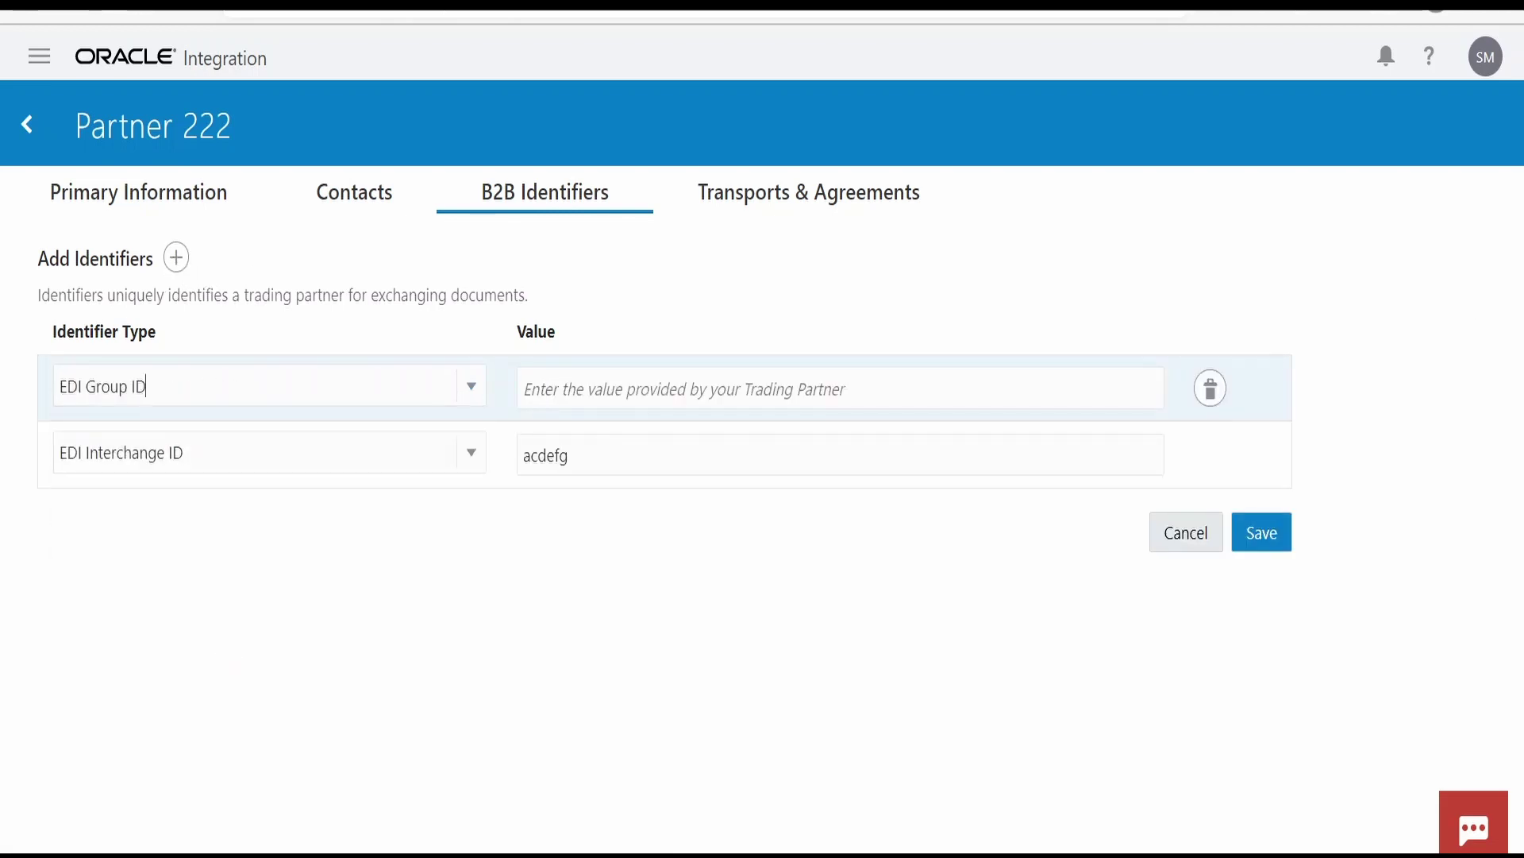
{"action": "left_click", "coordinate": [603, 389]}
{"action": "type", "text": "12345"}
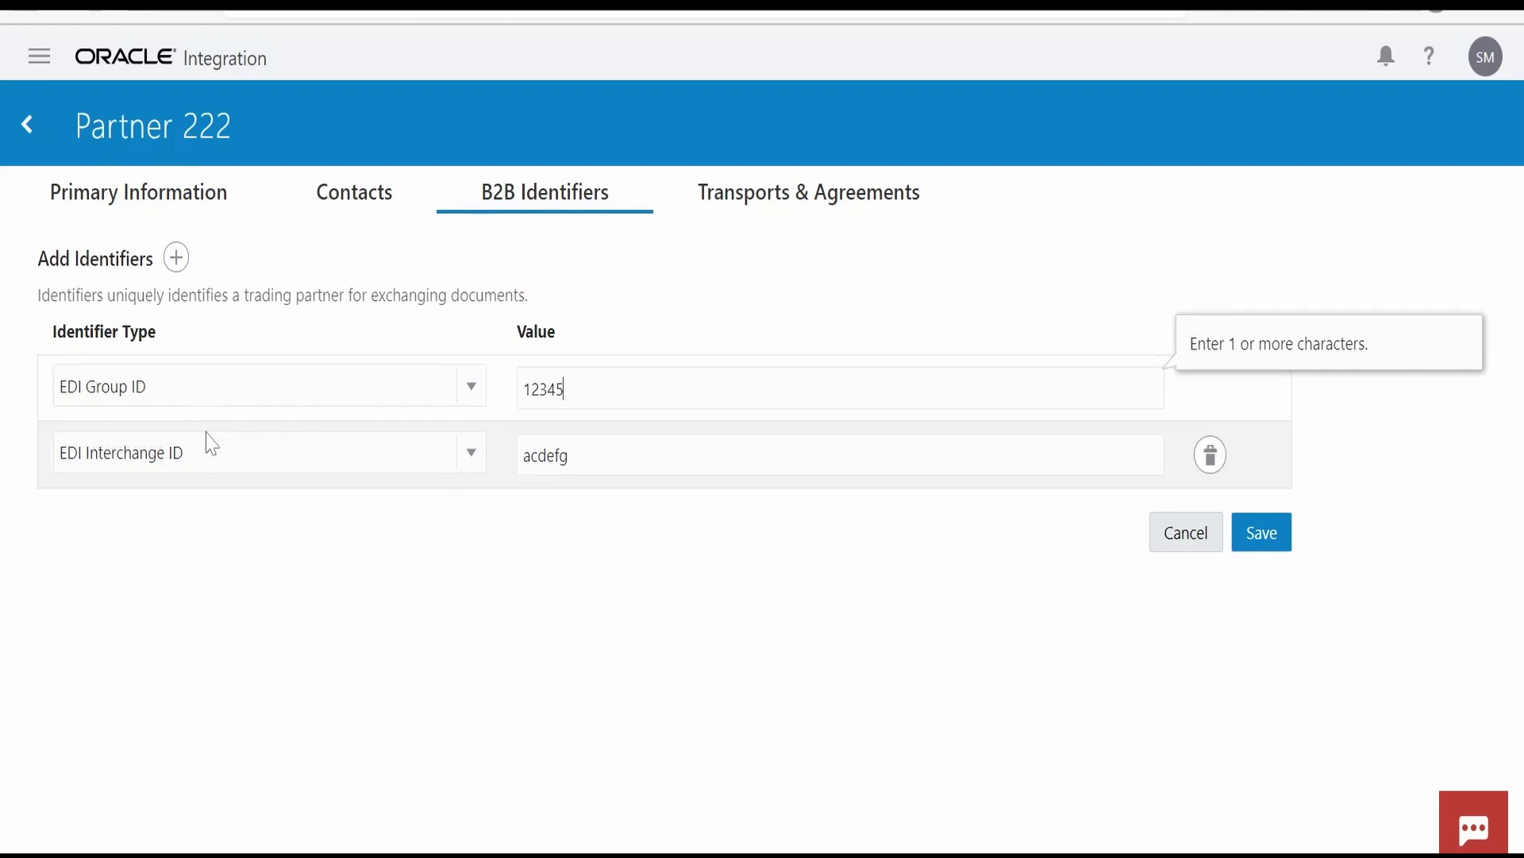
{"action": "left_click", "coordinate": [781, 202]}
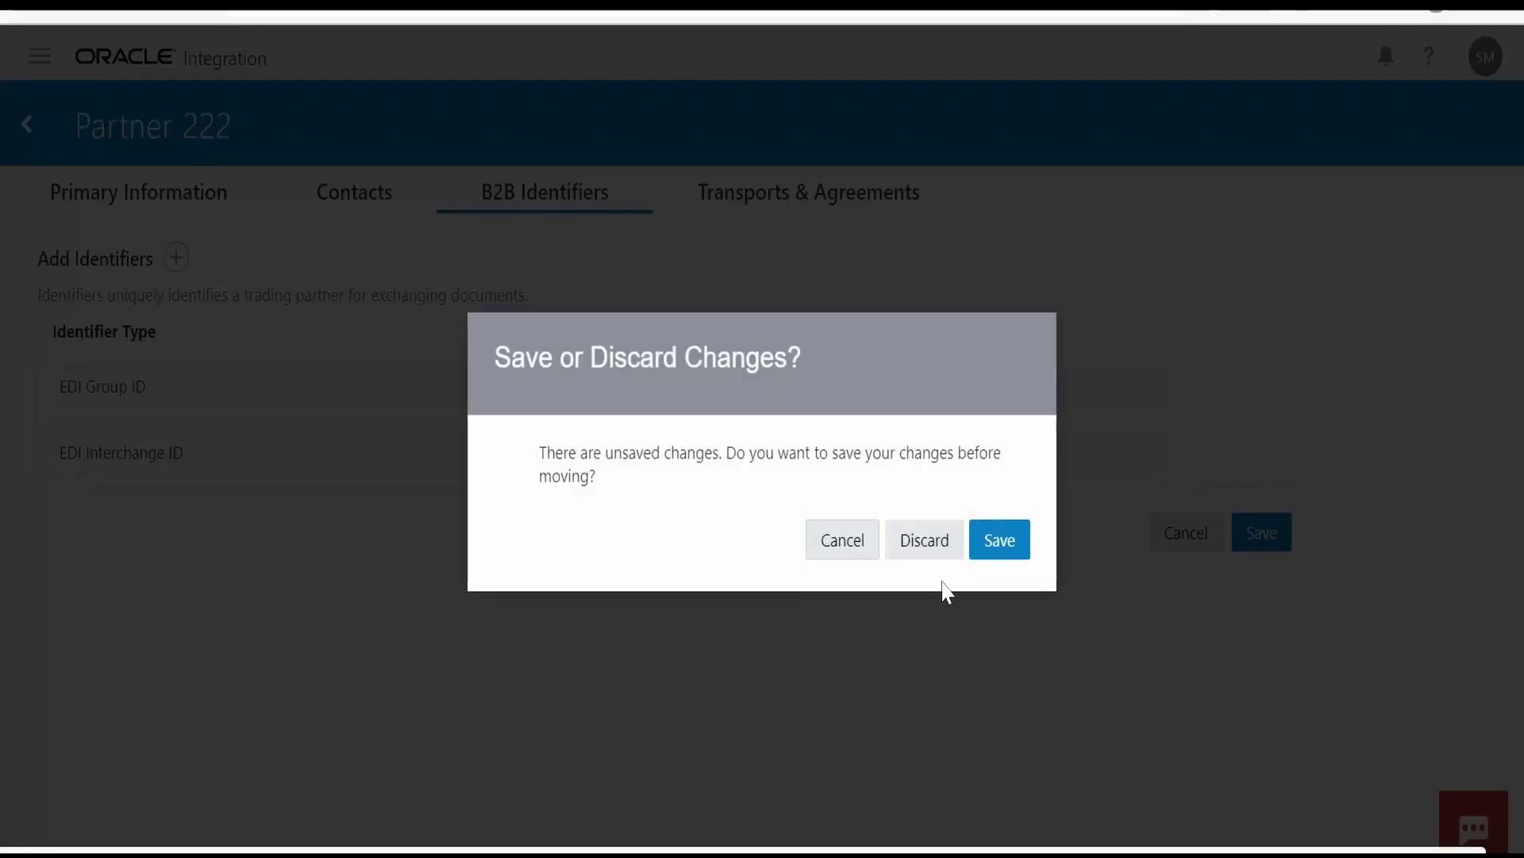
{"action": "left_click", "coordinate": [997, 538]}
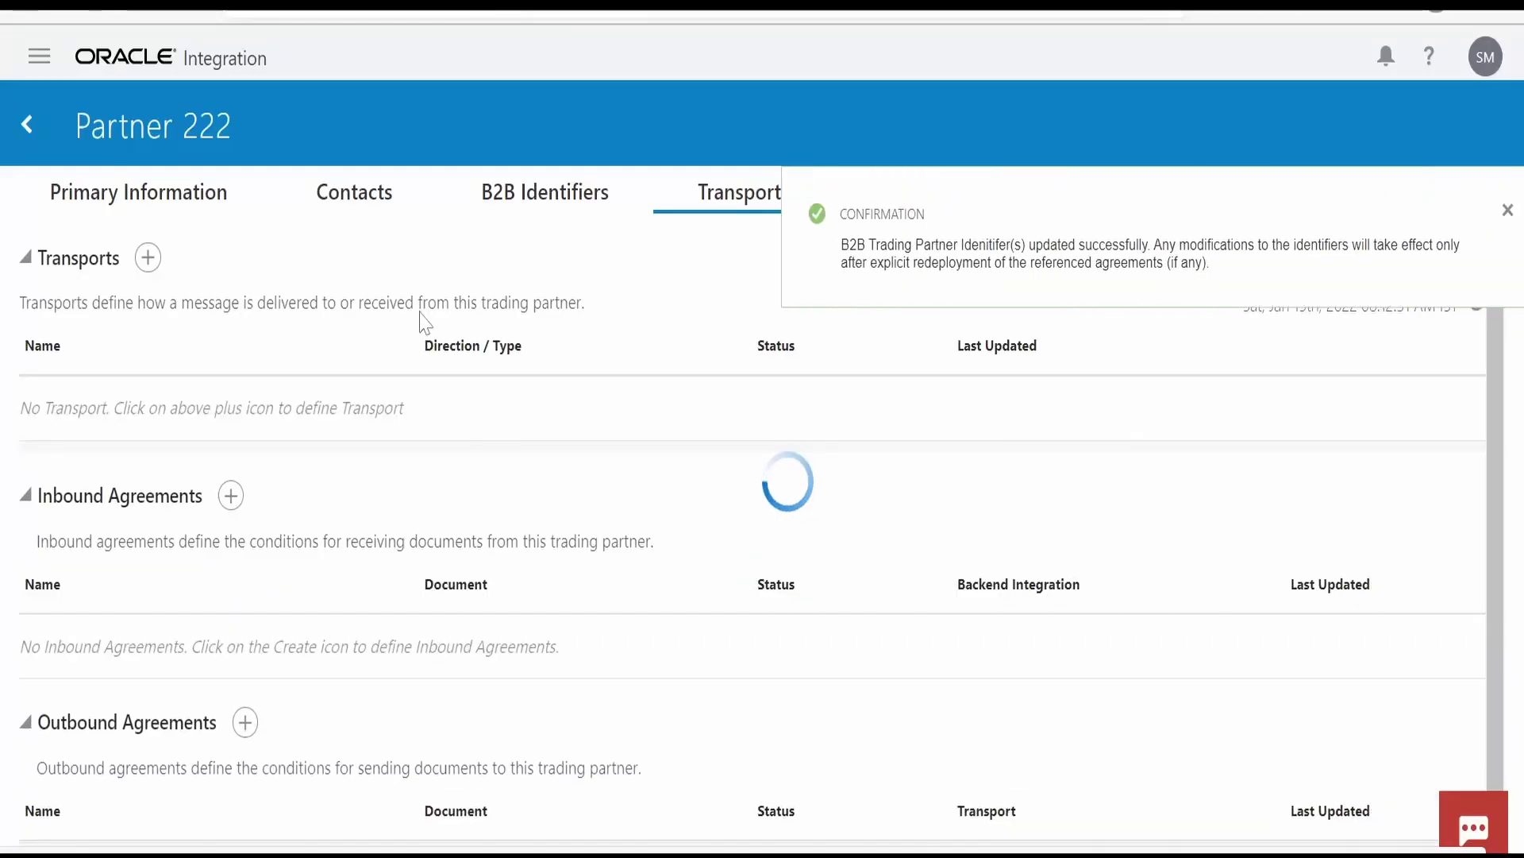
{"action": "left_click", "coordinate": [1484, 207]}
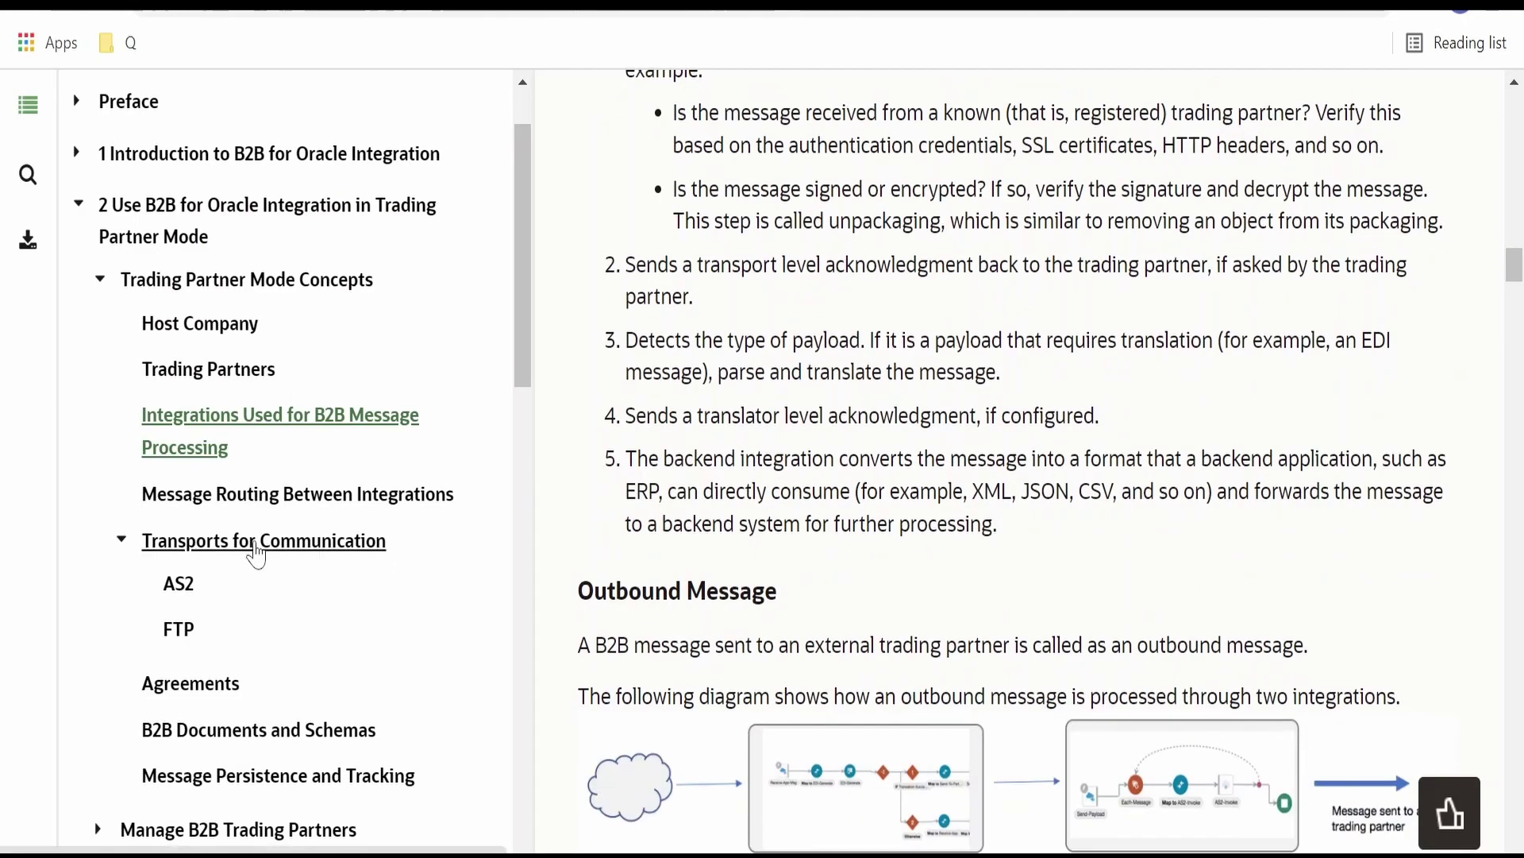
Step: Switch to the Help Center and read how inbound and outbound messages are routed between integrations
{"action": "left_click", "coordinate": [238, 494]}
{"action": "scroll", "coordinate": [1021, 460], "scroll_direction": "down", "scroll_amount": 10}
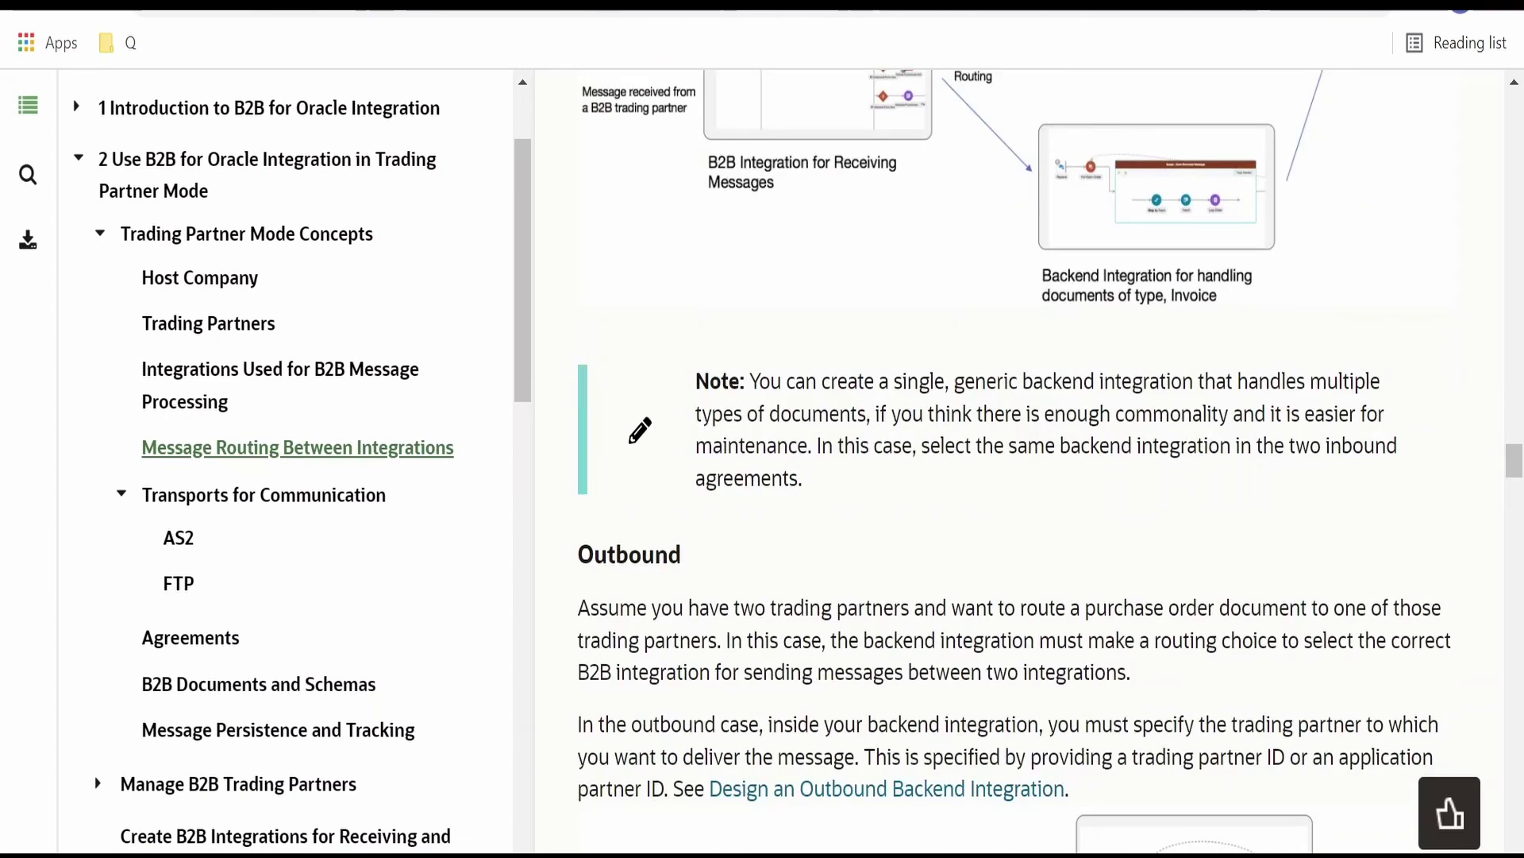
{"action": "scroll", "coordinate": [1021, 460], "scroll_direction": "up", "scroll_amount": 2}
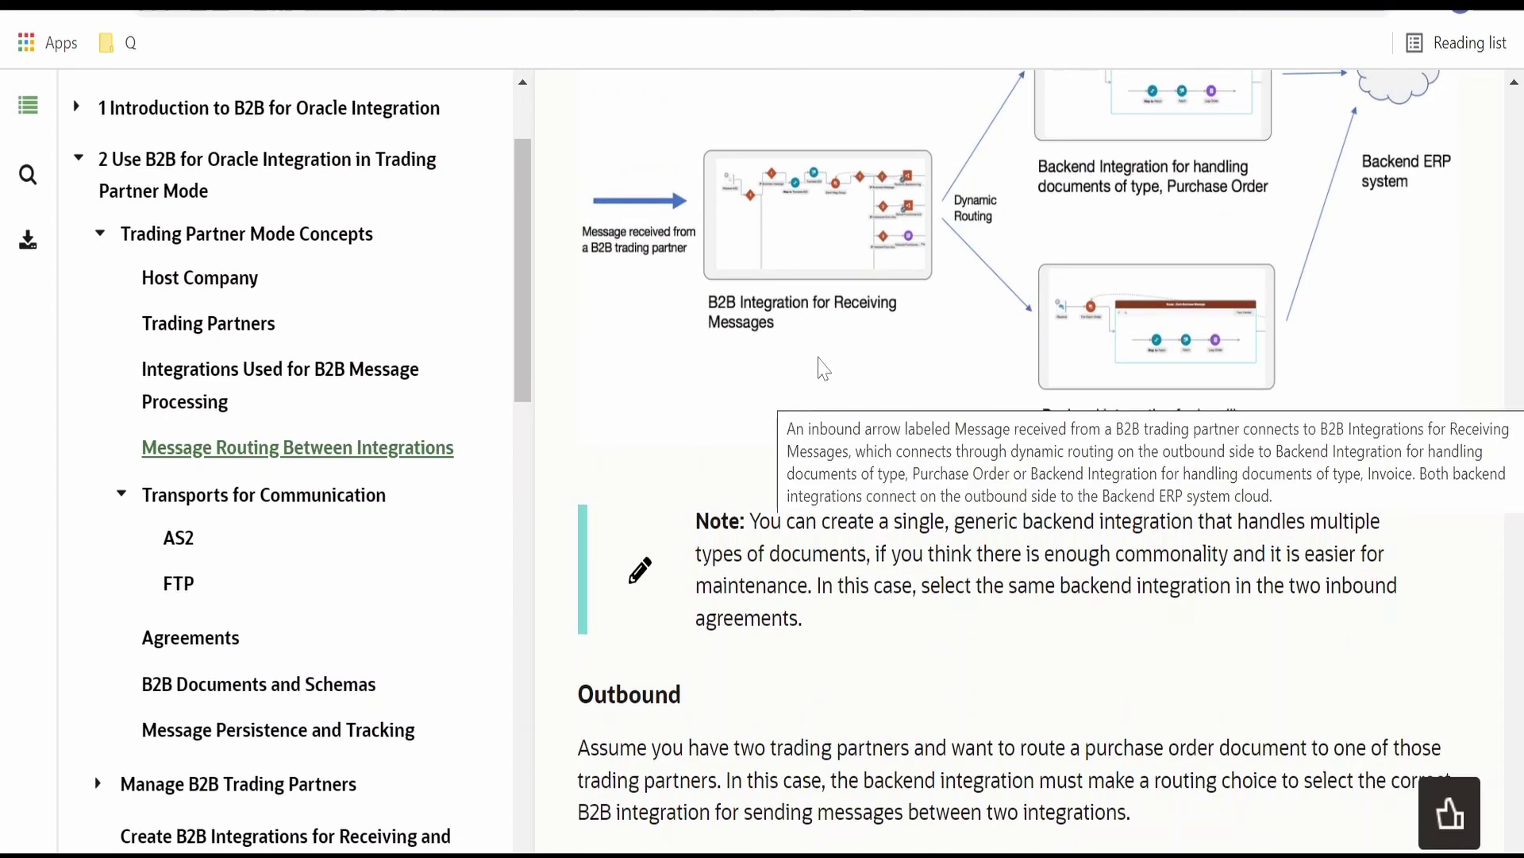
{"action": "scroll", "coordinate": [845, 429], "scroll_direction": "down", "scroll_amount": 8}
{"action": "scroll", "coordinate": [877, 509], "scroll_direction": "down", "scroll_amount": 10}
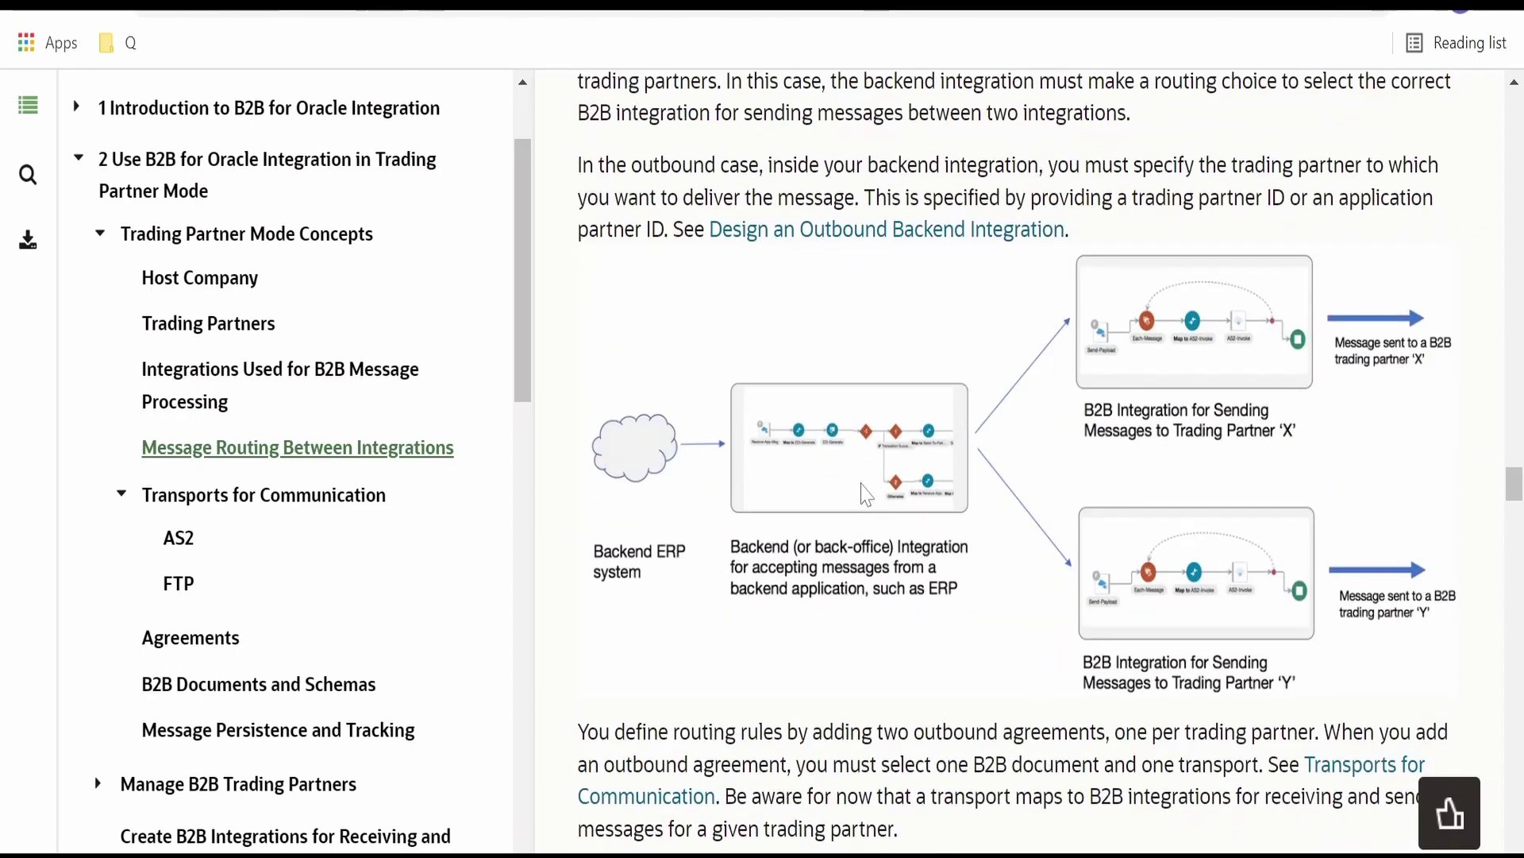
{"action": "scroll", "coordinate": [1020, 512], "scroll_direction": "up", "scroll_amount": 7}
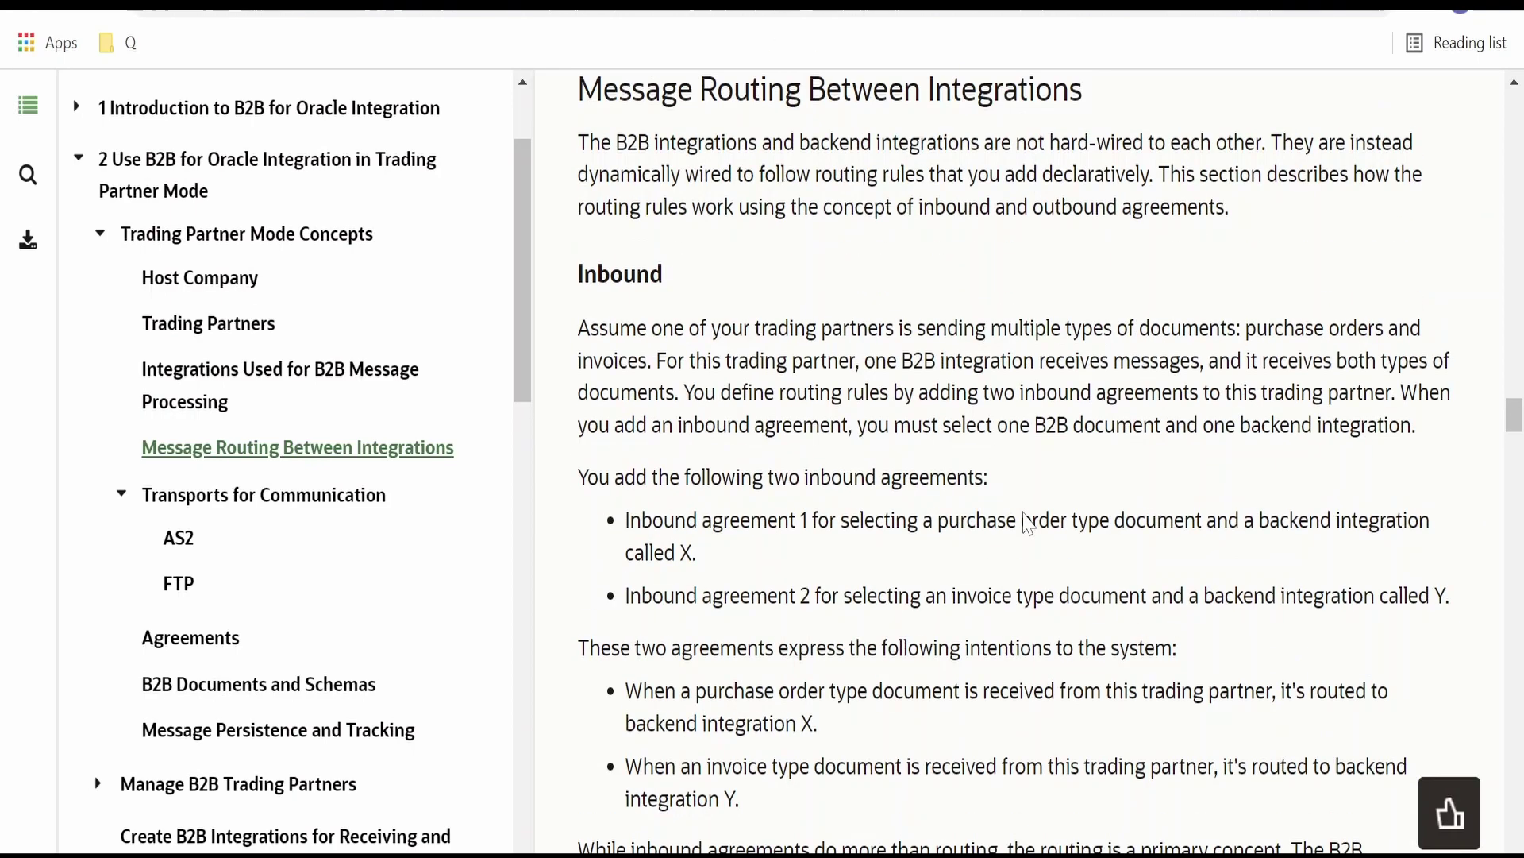
{"action": "scroll", "coordinate": [238, 493], "scroll_direction": "down", "scroll_amount": 2}
Step: Read the Help Center sections on the FTP transport, the agreement lifecycle, and B2B documents and schemas
{"action": "left_click", "coordinate": [178, 445]}
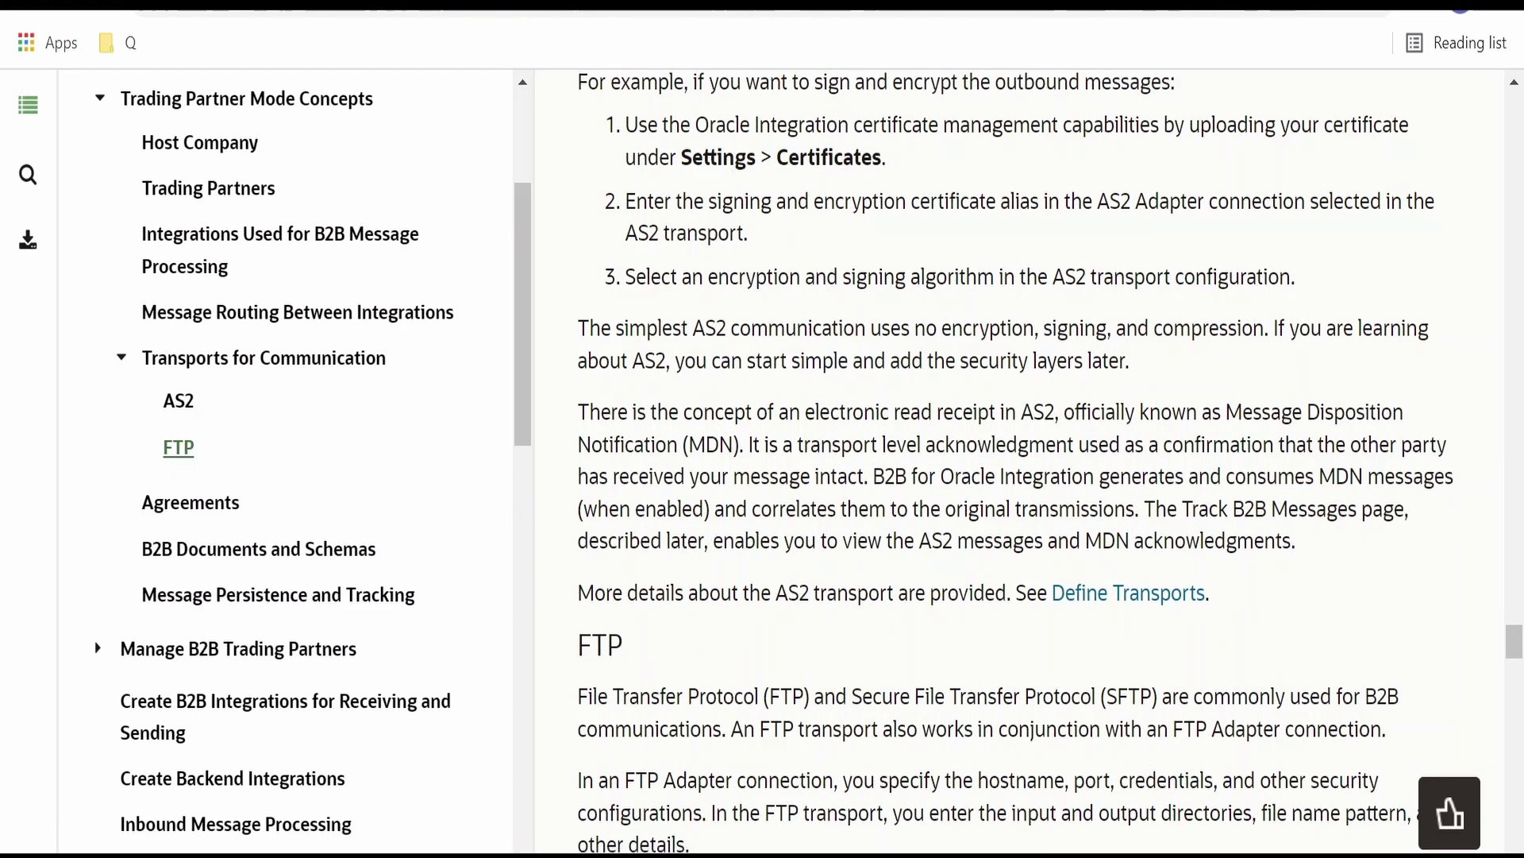
{"action": "scroll", "coordinate": [1020, 552], "scroll_direction": "up", "scroll_amount": 5}
{"action": "scroll", "coordinate": [1020, 552], "scroll_direction": "down", "scroll_amount": 15}
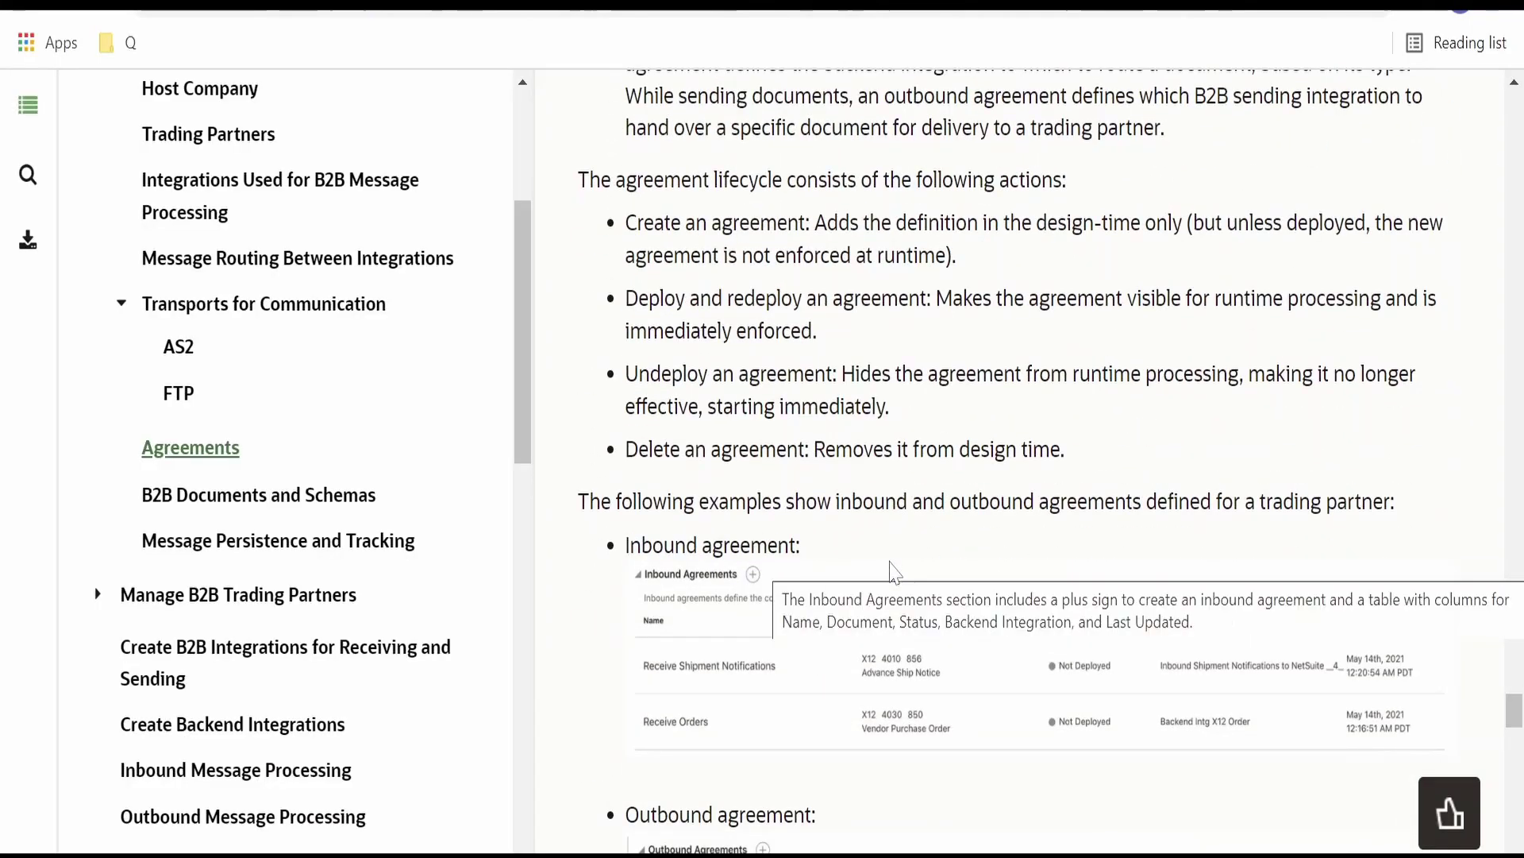
{"action": "scroll", "coordinate": [895, 571], "scroll_direction": "up", "scroll_amount": 8}
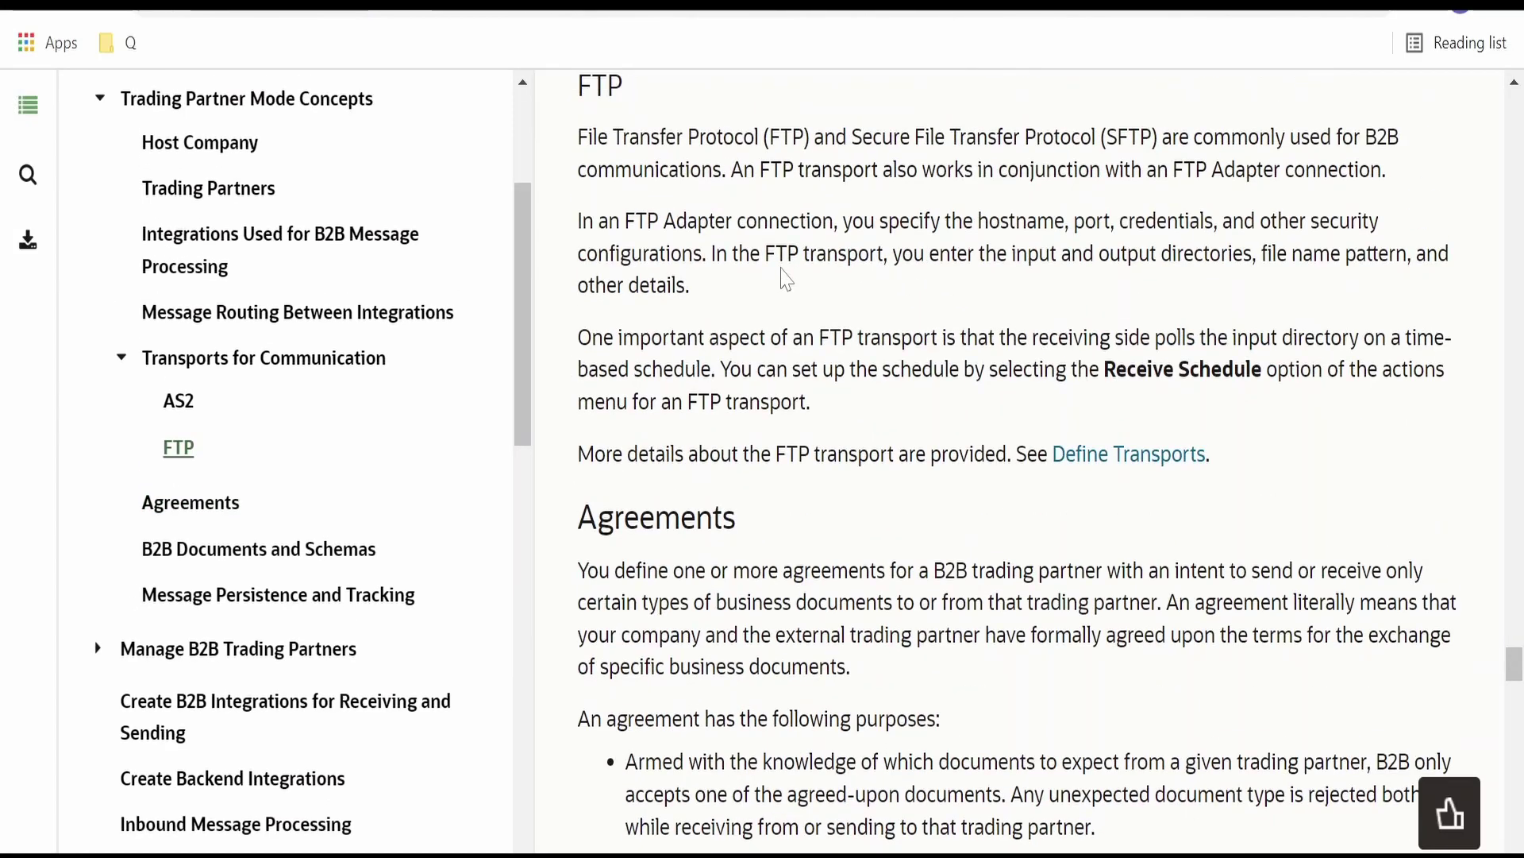
{"action": "scroll", "coordinate": [895, 572], "scroll_direction": "down", "scroll_amount": 8}
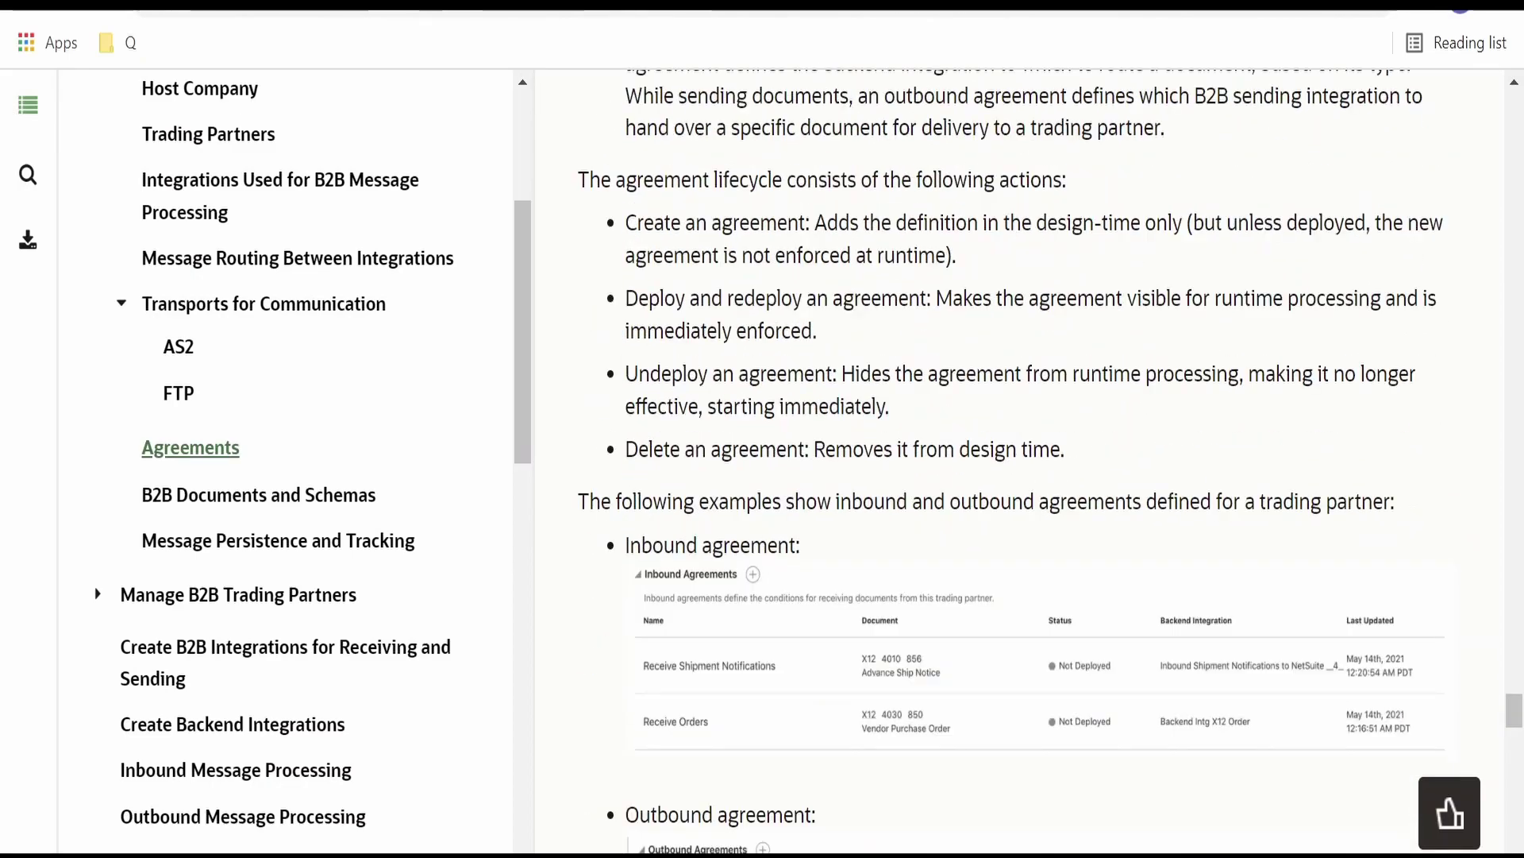
{"action": "scroll", "coordinate": [773, 511], "scroll_direction": "down", "scroll_amount": 20}
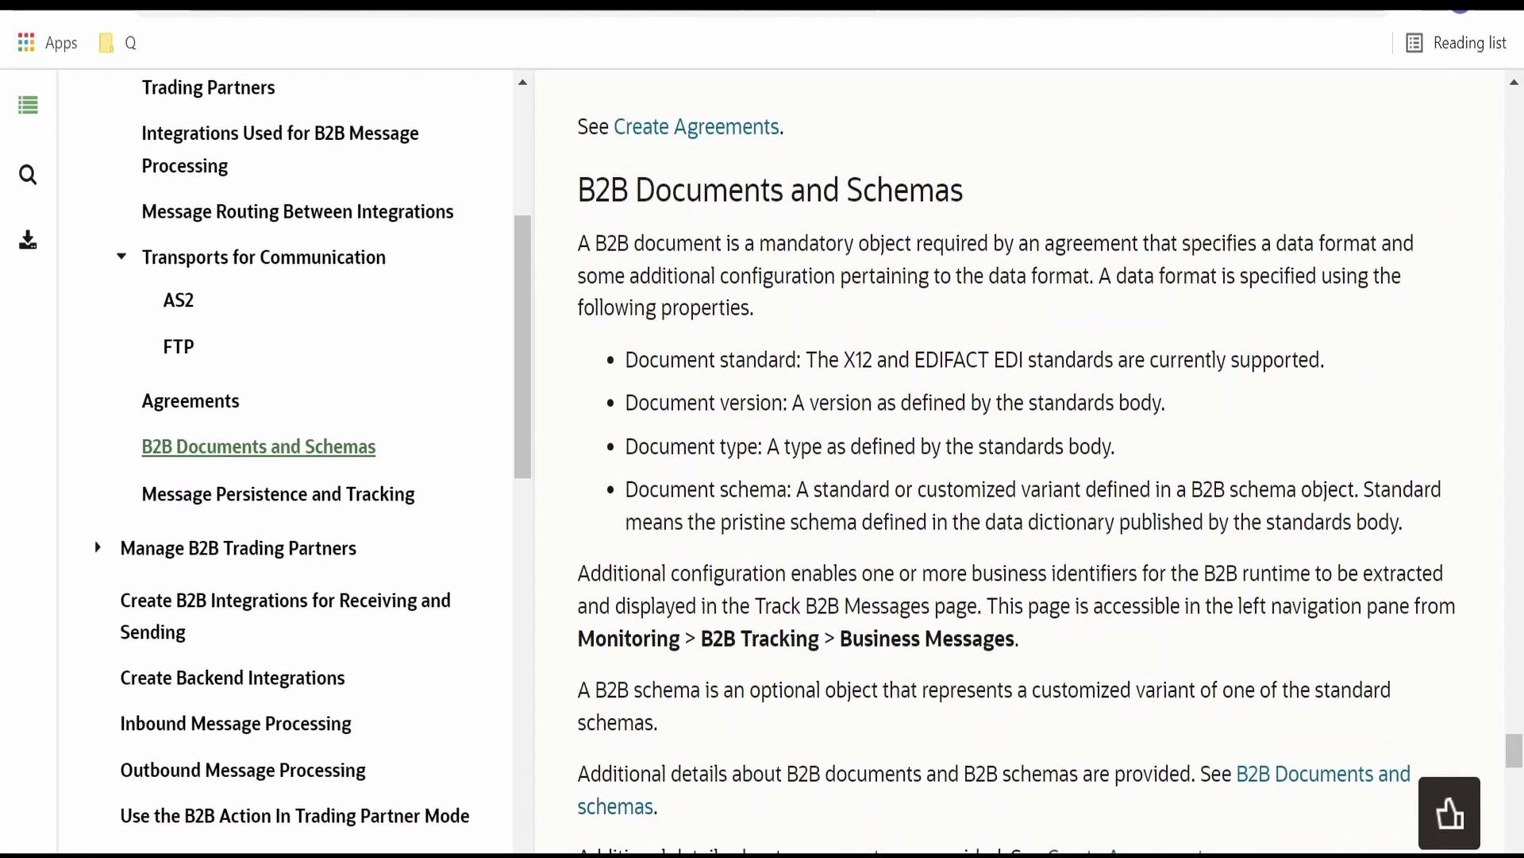
{"action": "scroll", "coordinate": [939, 637], "scroll_direction": "down", "scroll_amount": 5}
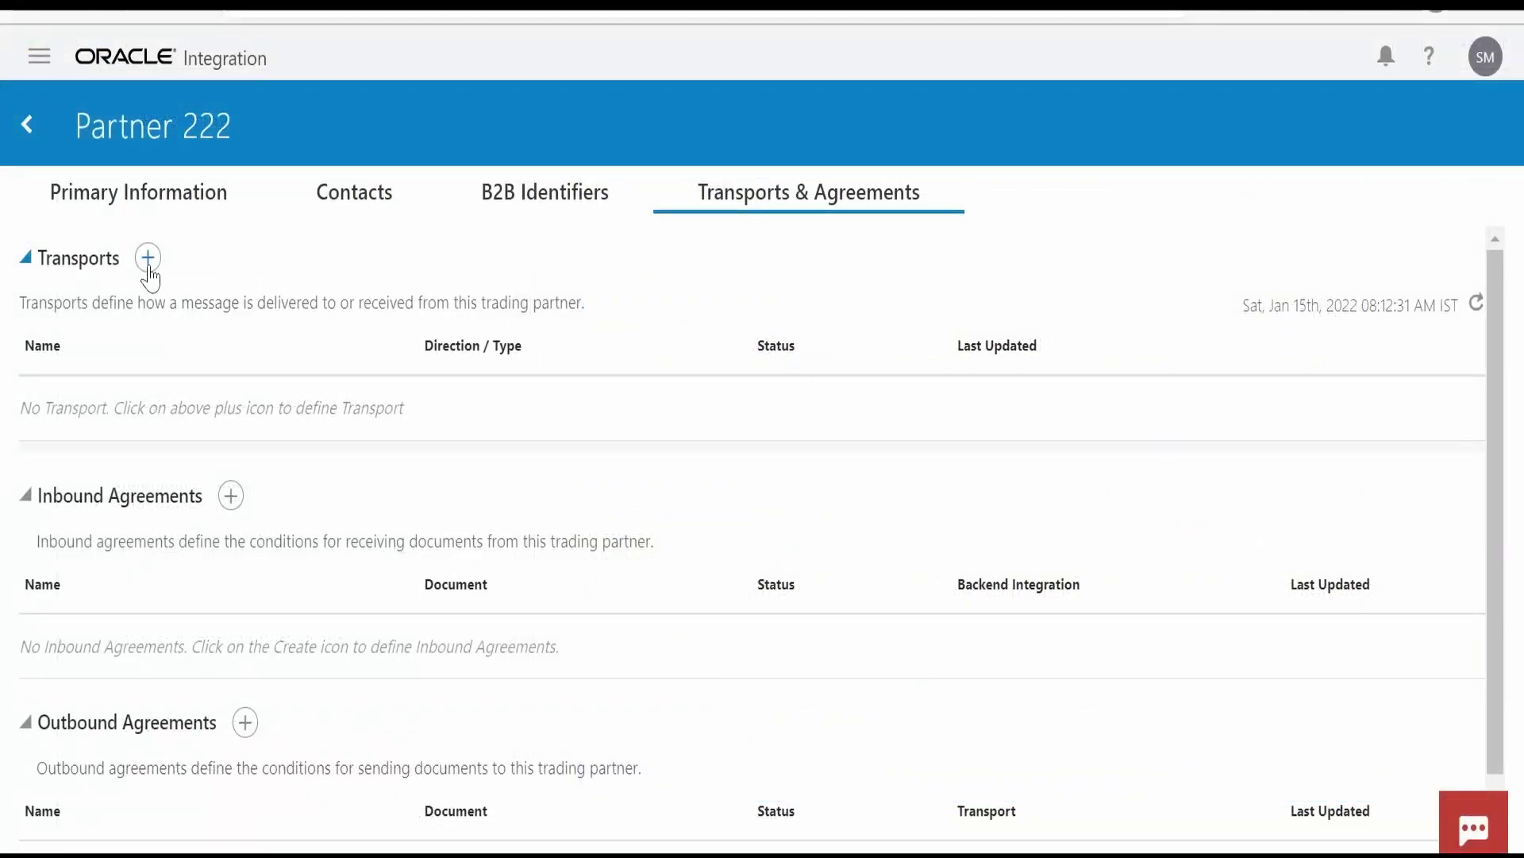
Step: Back in Oracle Integration, start a new transport for Partner 222 named Partner_222_FTP_Transport with type FTP
{"action": "left_click", "coordinate": [148, 262]}
{"action": "type", "text": "Partner_@"}
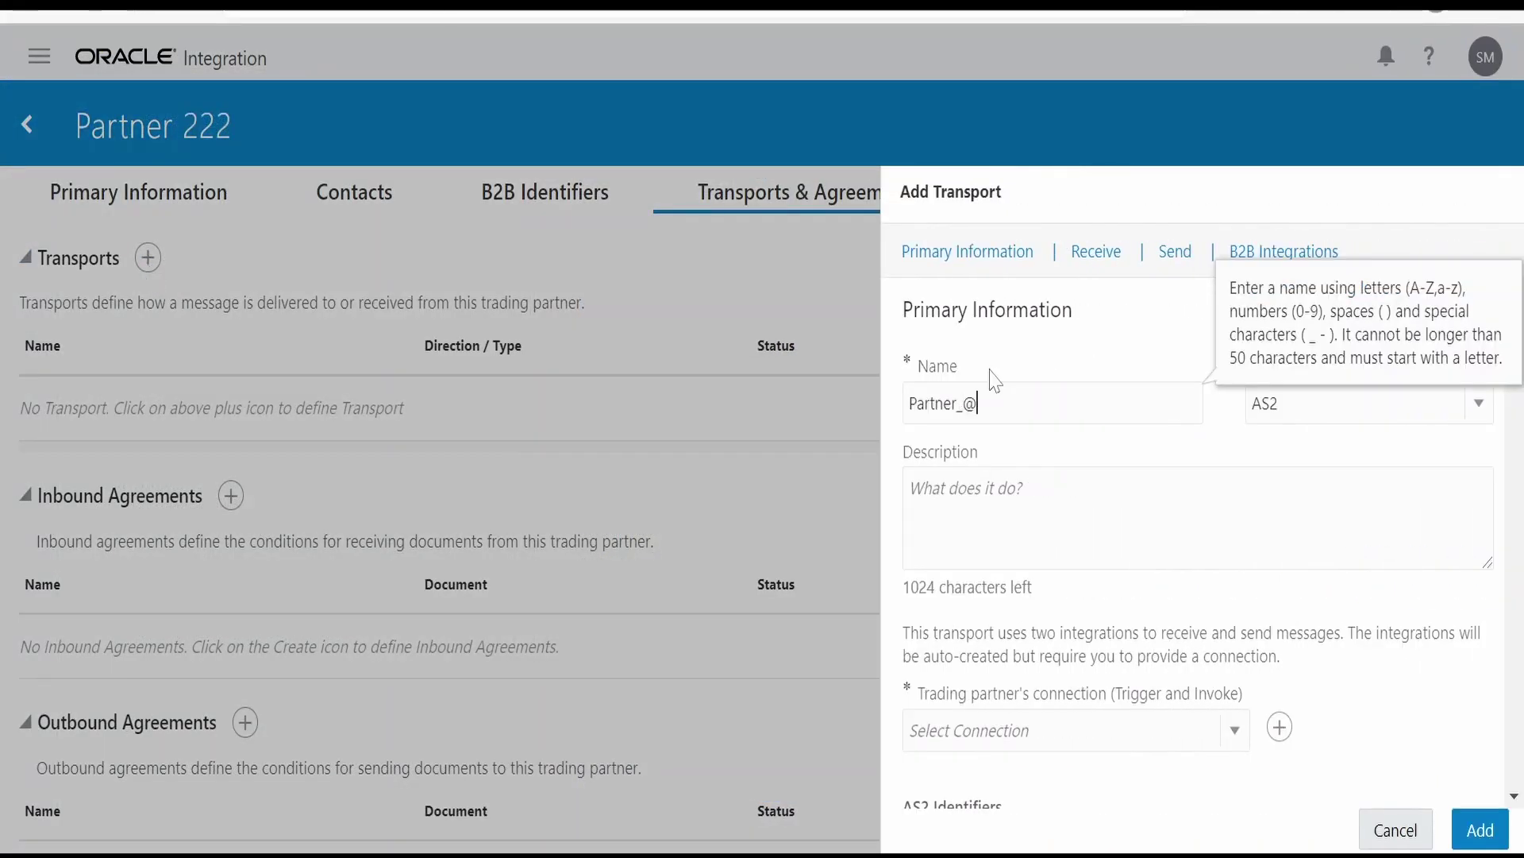
{"action": "type", "text": "@"}
{"action": "key", "text": "BackSpace"}
{"action": "key", "text": "BackSpace"}
{"action": "type", "text": "22"}
{"action": "left_click", "coordinate": [1359, 421]}
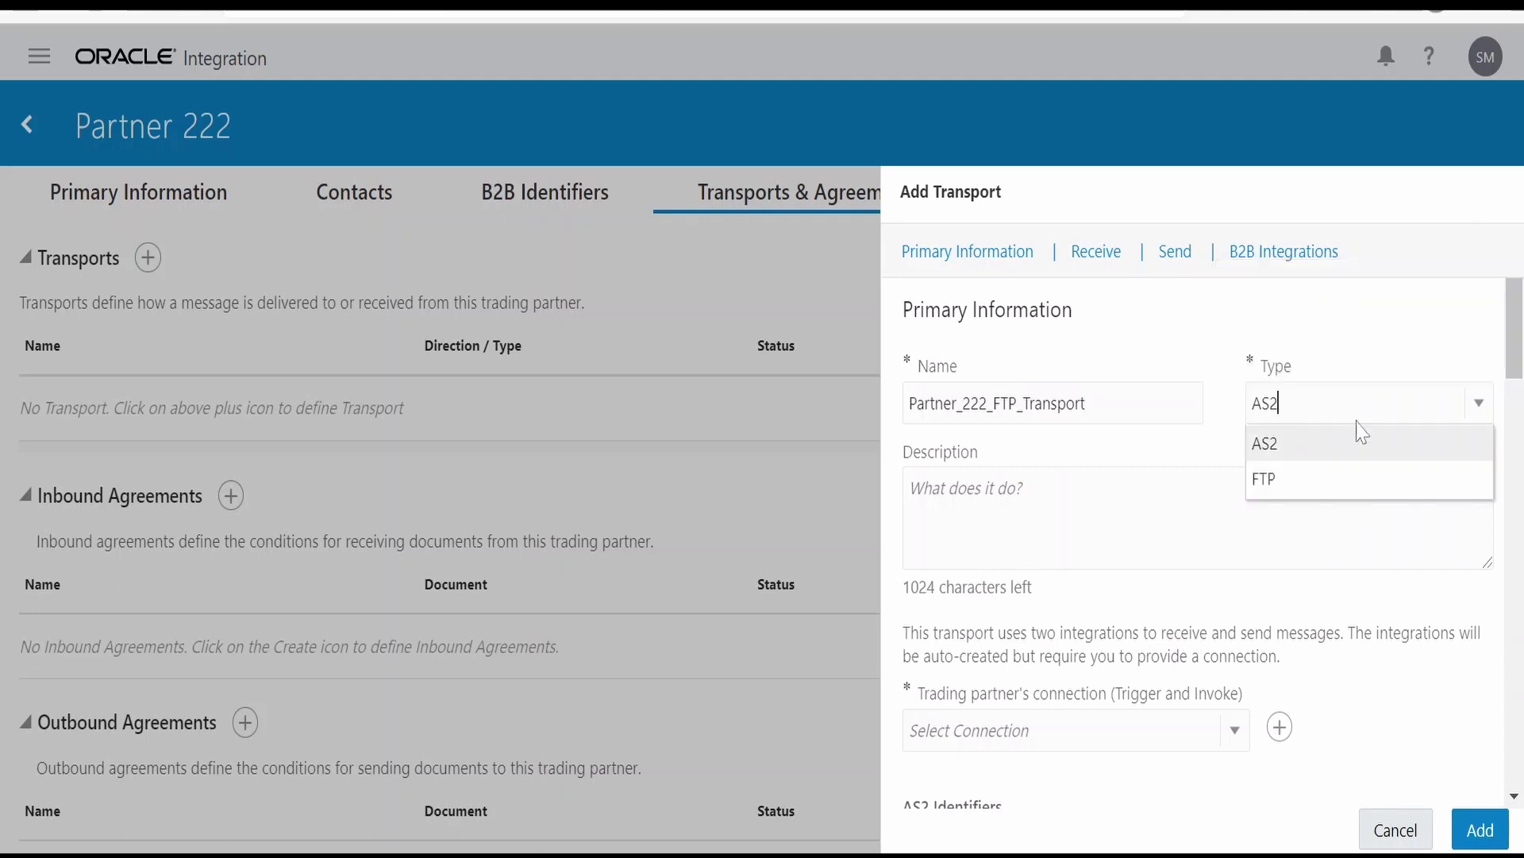
{"action": "left_click", "coordinate": [1348, 480]}
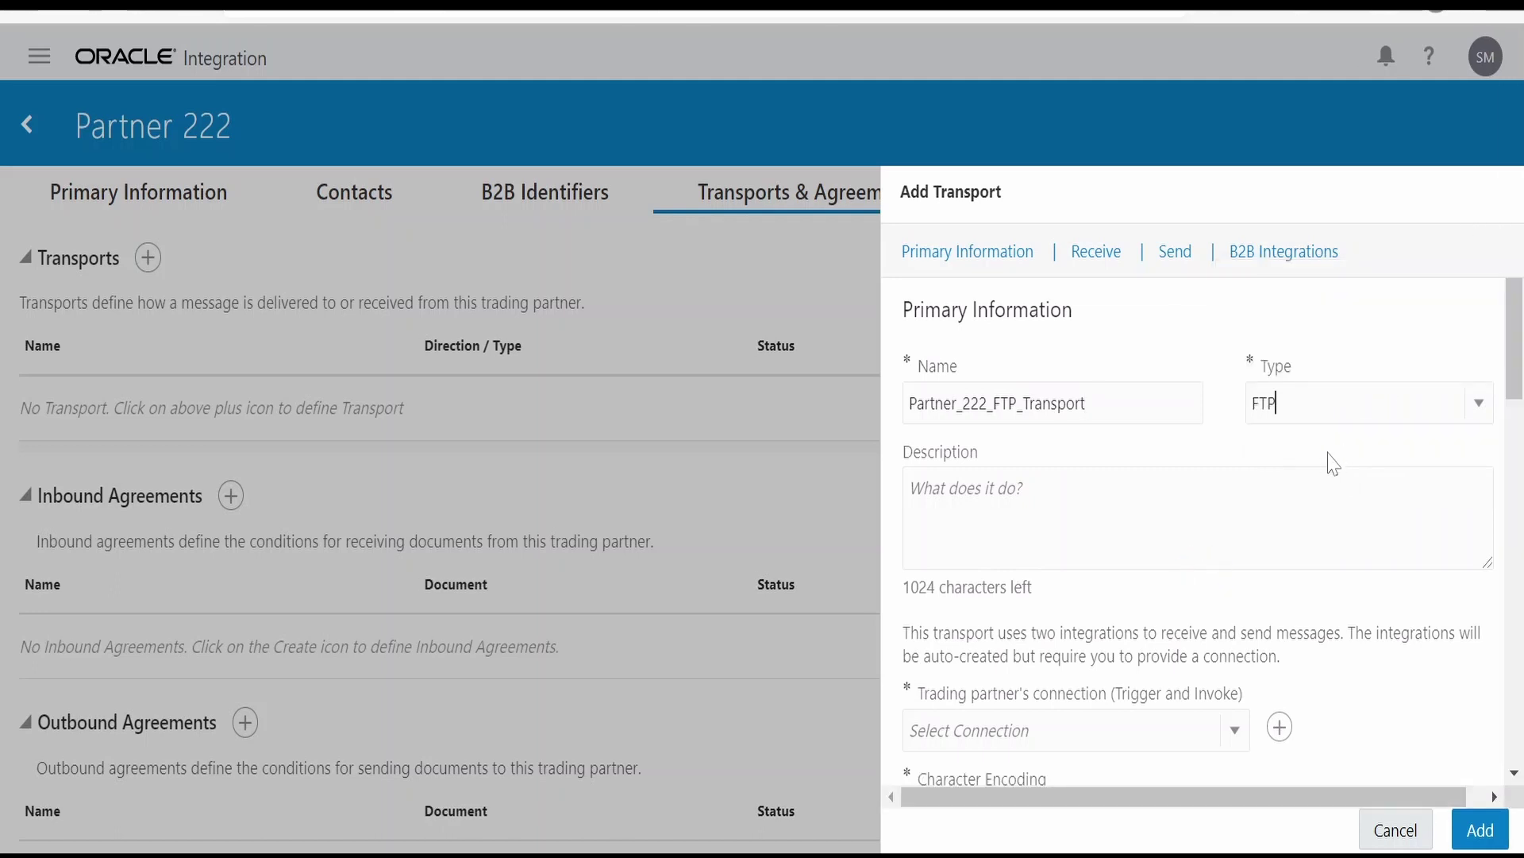
Step: Use OIC_SFTP as the trading partner's connection, and review the character encoding options, keeping UTF8
{"action": "scroll", "coordinate": [1334, 476], "scroll_direction": "down", "scroll_amount": 1}
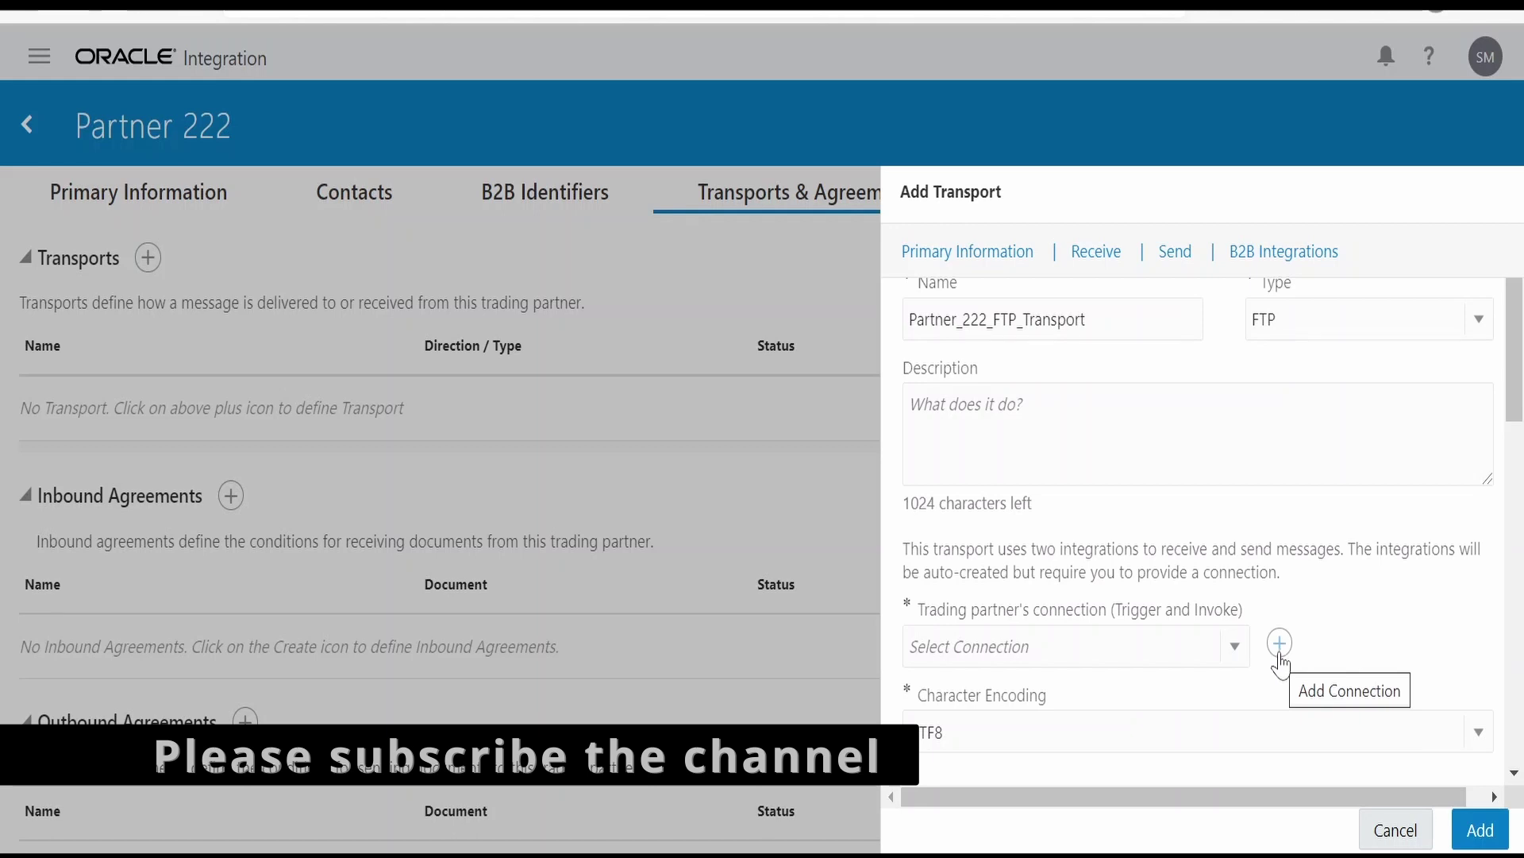
{"action": "left_click", "coordinate": [1234, 650]}
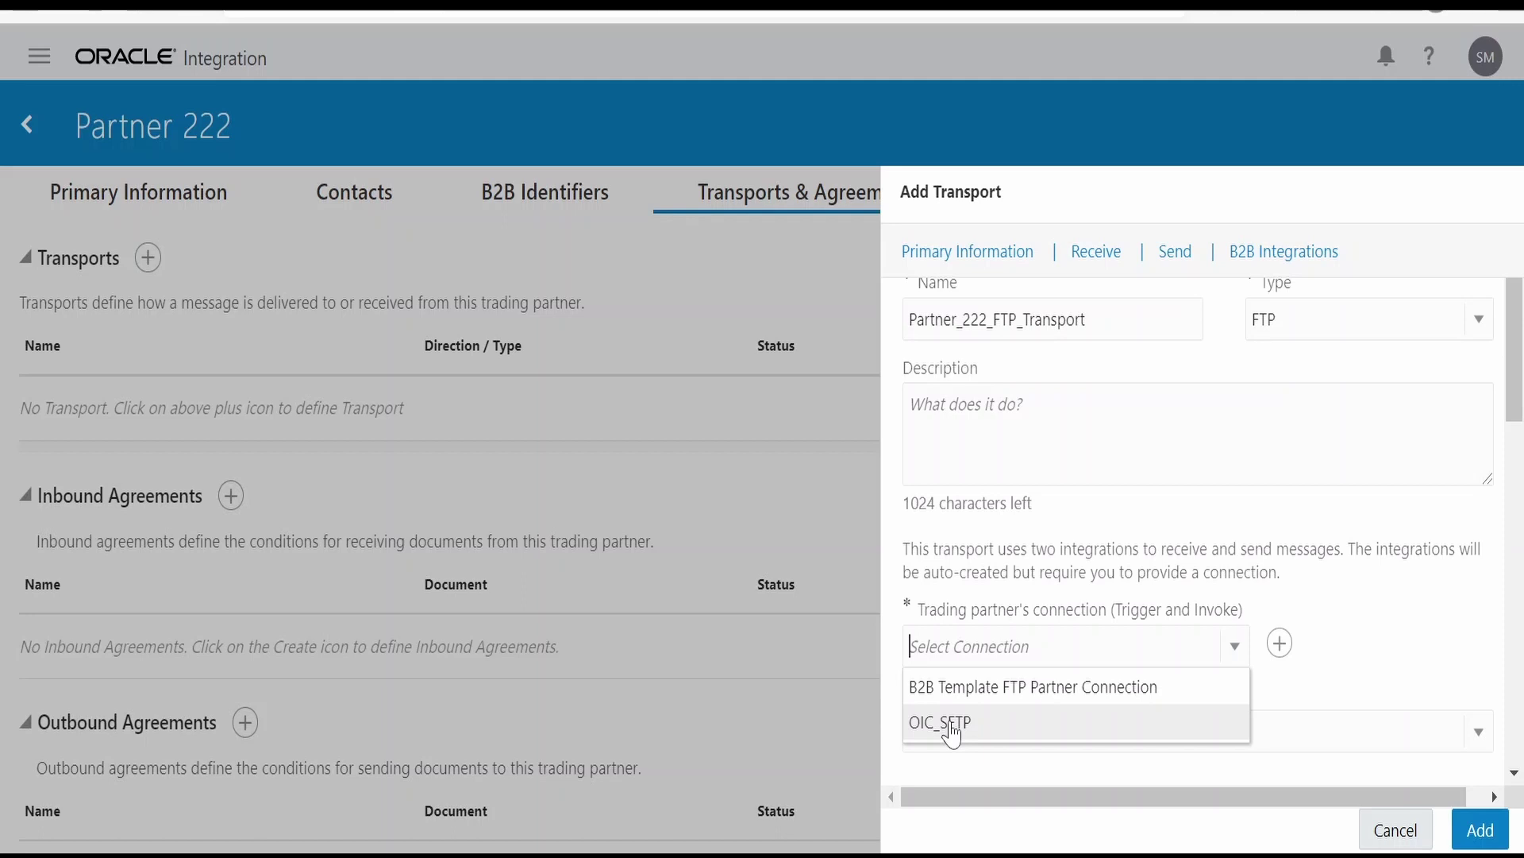
{"action": "left_click", "coordinate": [998, 732]}
{"action": "scroll", "coordinate": [1004, 719], "scroll_direction": "down", "scroll_amount": 2}
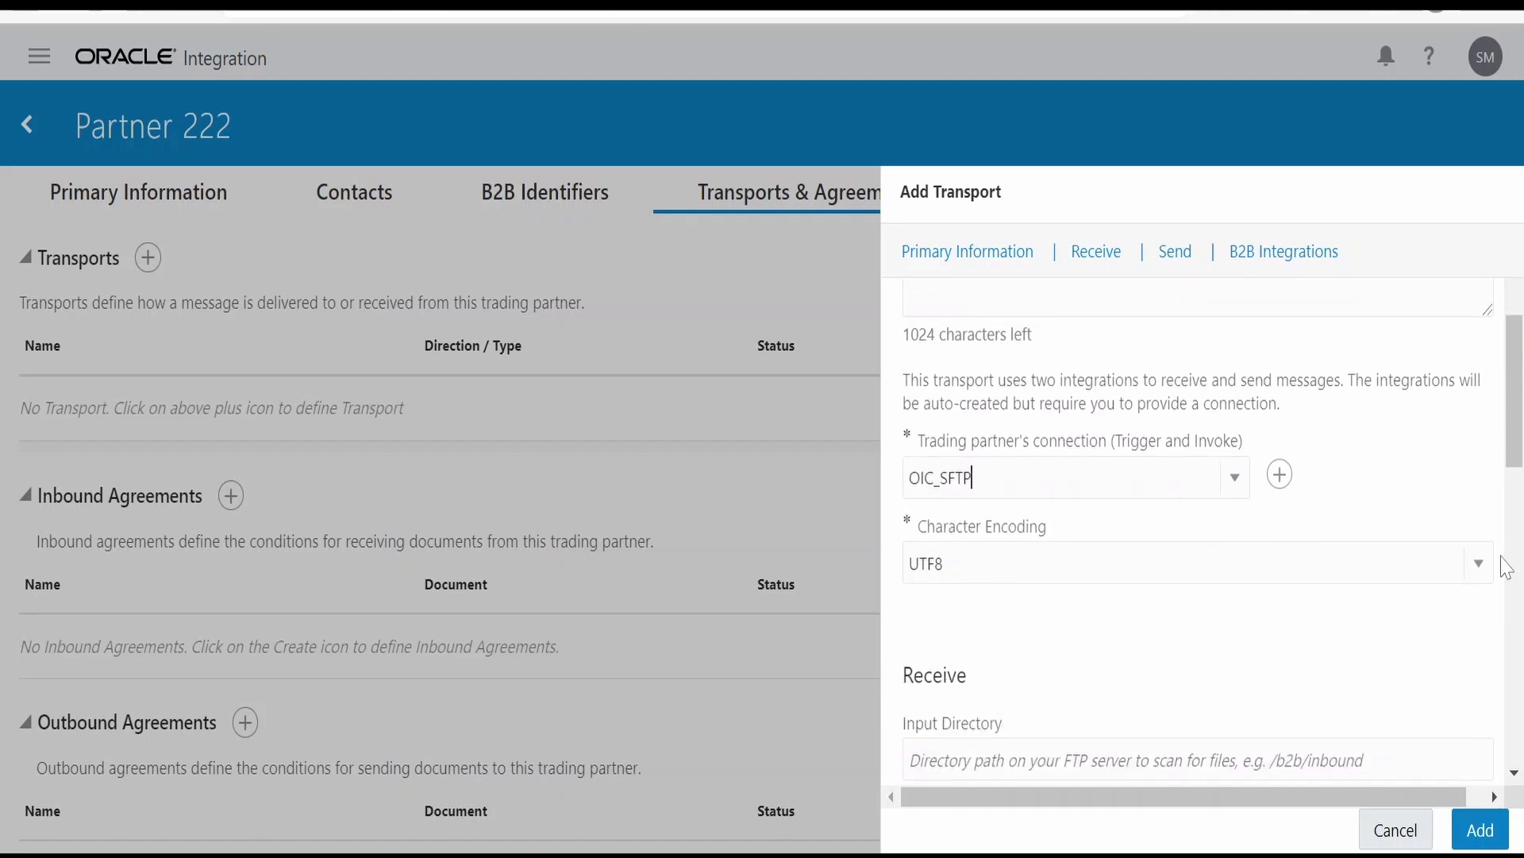
{"action": "left_click", "coordinate": [1478, 563]}
{"action": "scroll", "coordinate": [1399, 762], "scroll_direction": "up", "scroll_amount": 1}
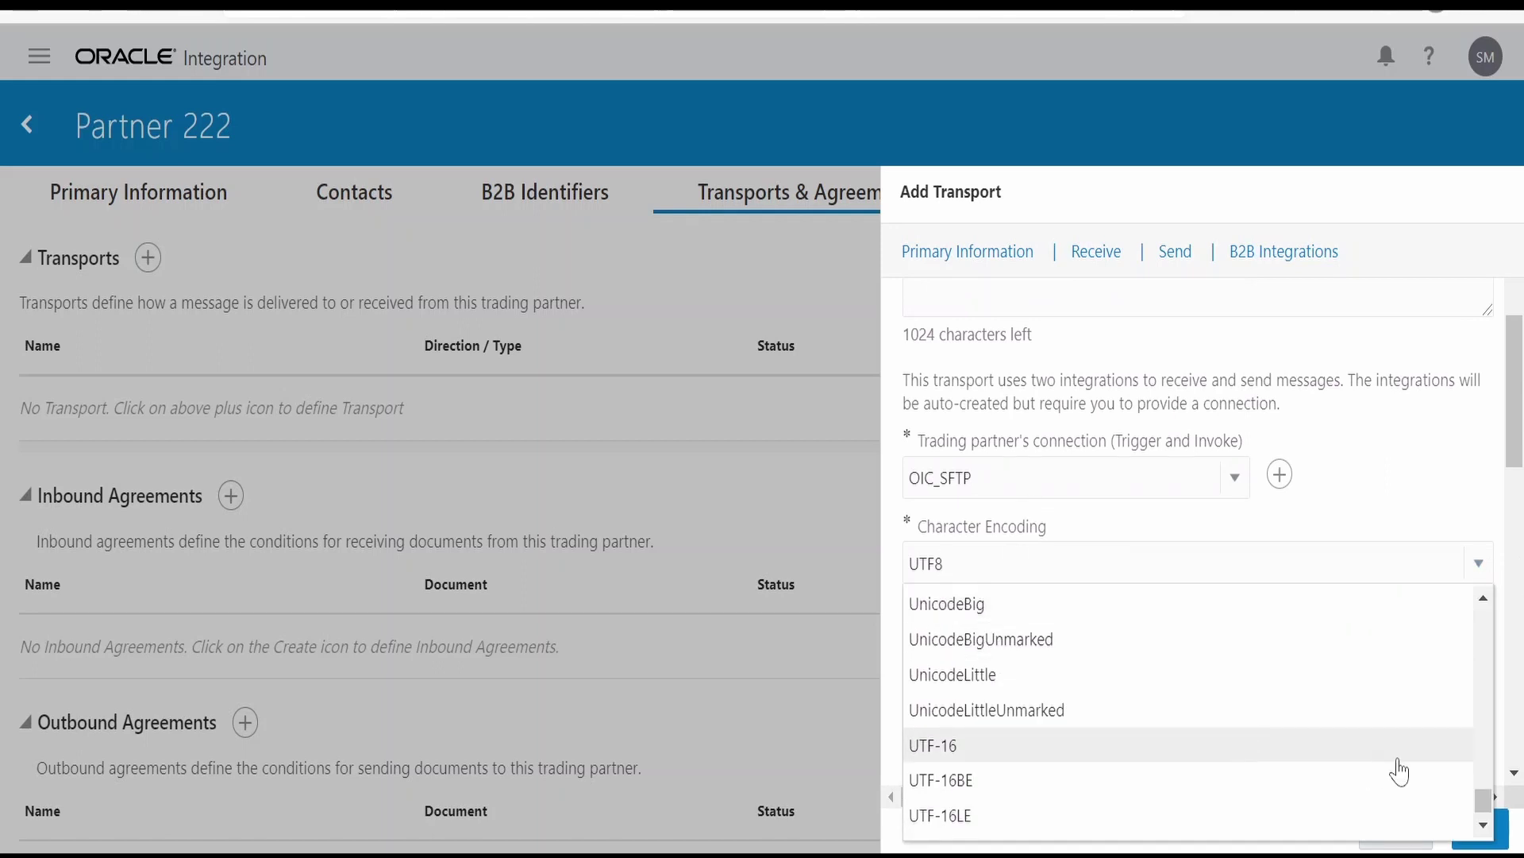
{"action": "scroll", "coordinate": [1252, 731], "scroll_direction": "down", "scroll_amount": 3}
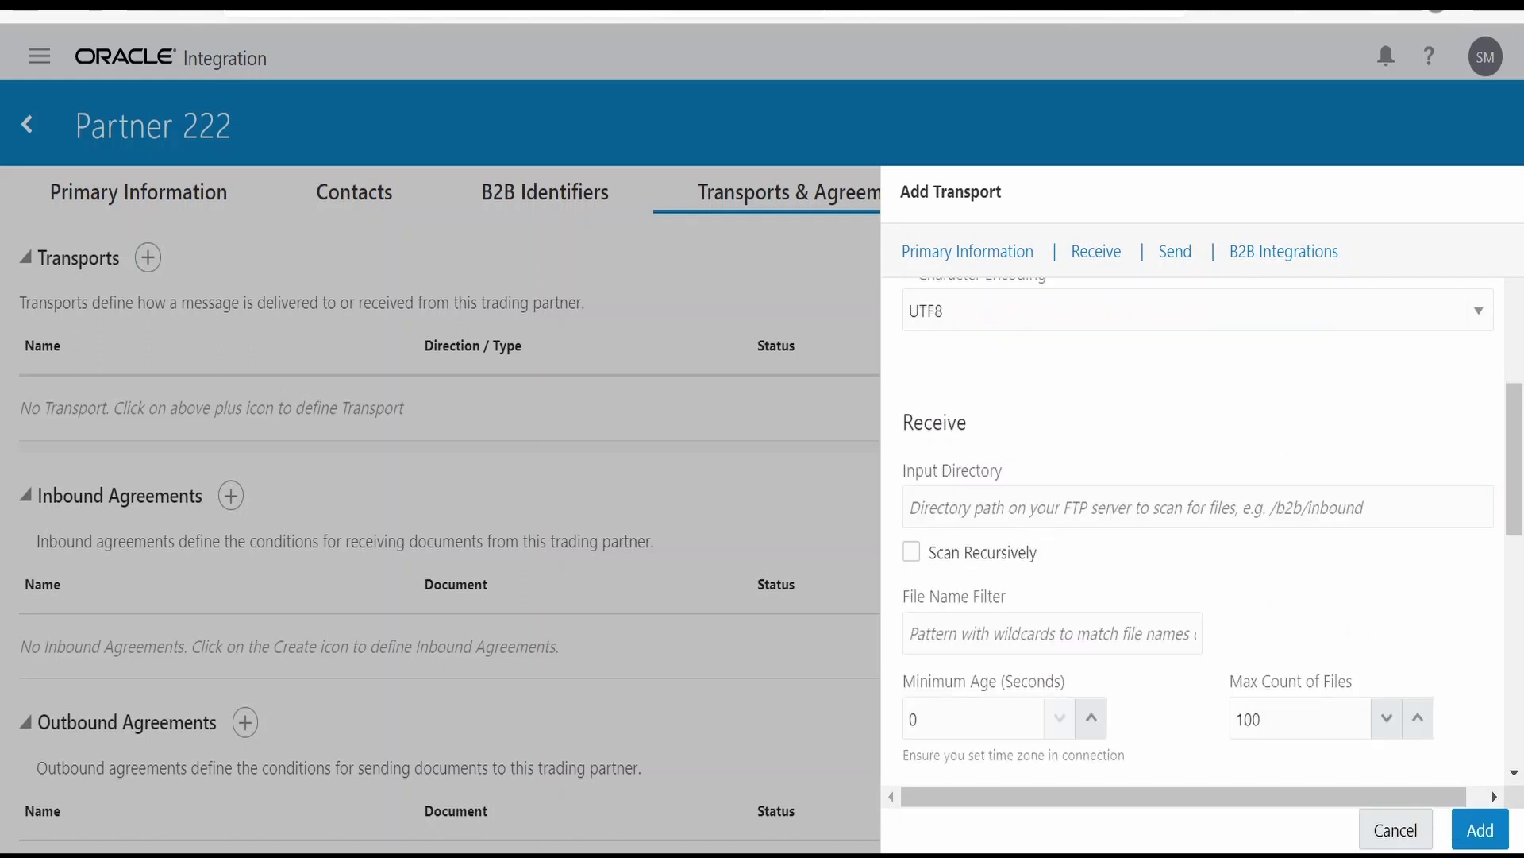
Step: Set the transport's receive input directory to /inbound and its file name filter to *_850.edi
{"action": "left_click", "coordinate": [909, 507]}
{"action": "type", "text": "/inbound"}
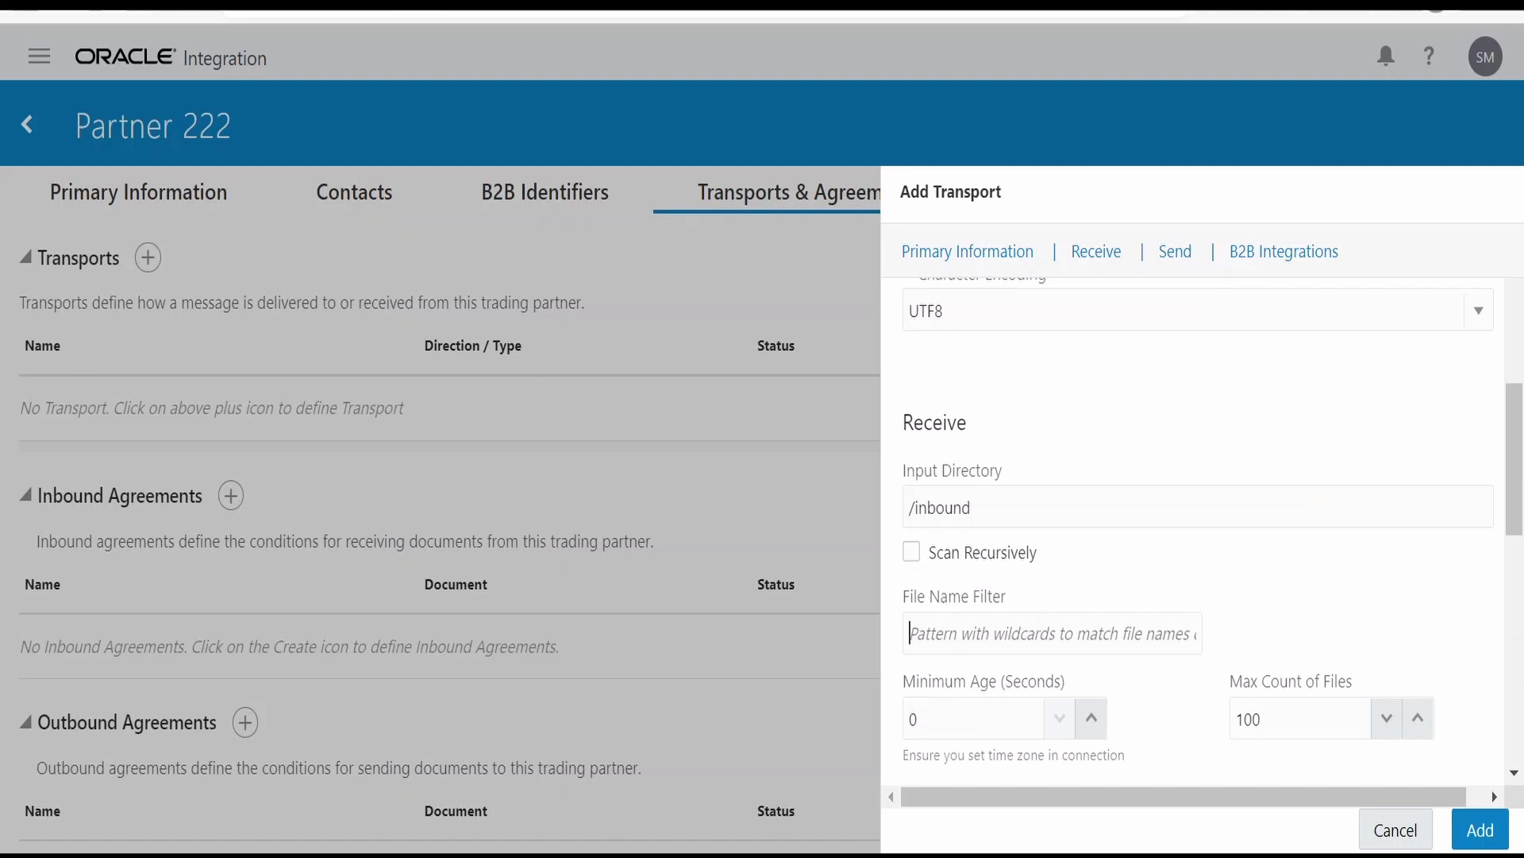
{"action": "type", "text": "*.edi"}
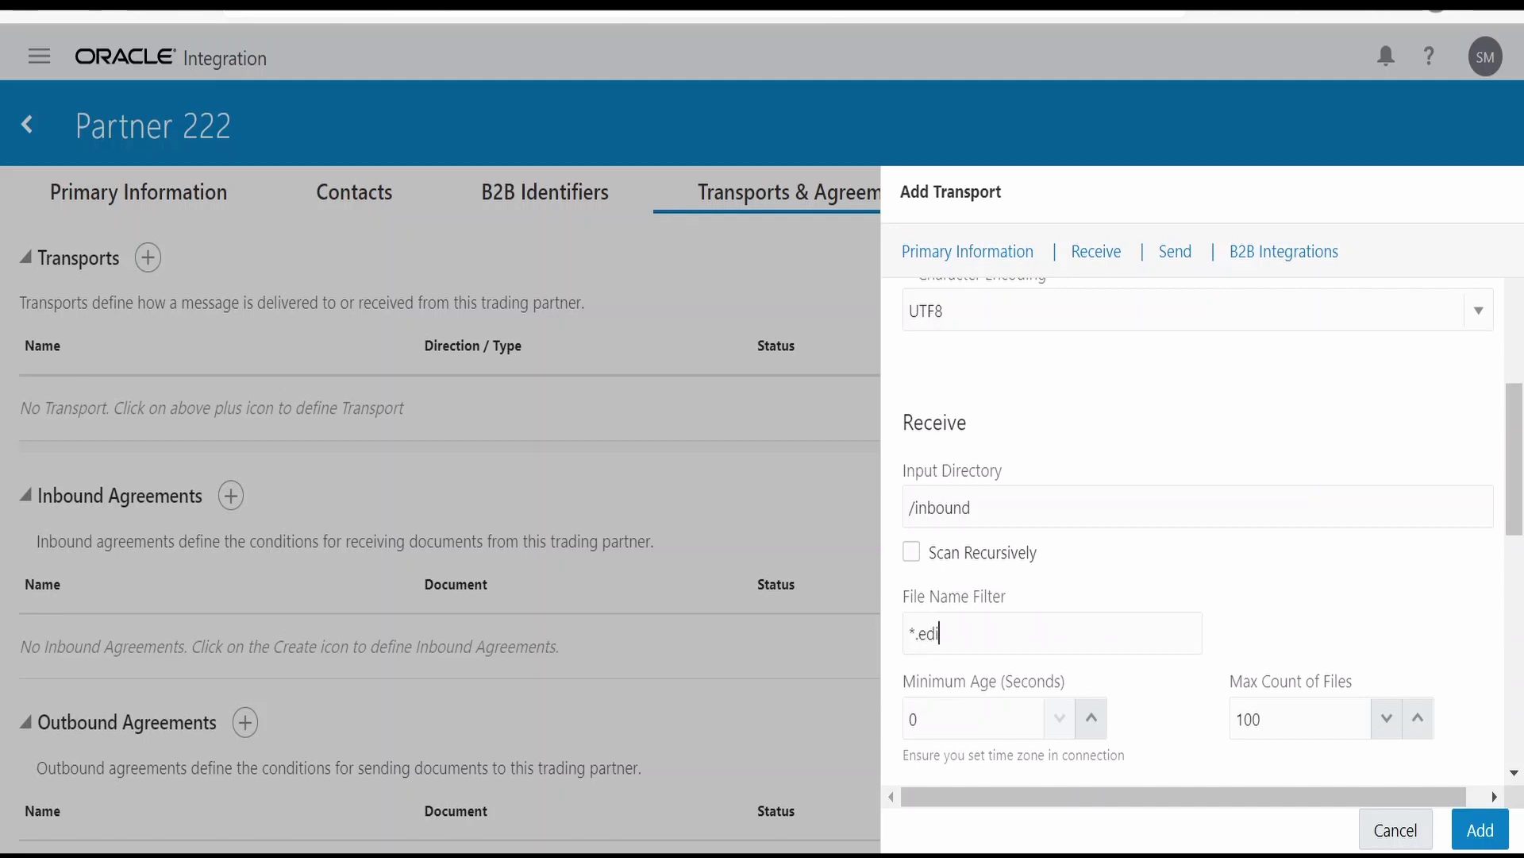
{"action": "type", "text": "_850"}
{"action": "scroll", "coordinate": [1094, 755], "scroll_direction": "down", "scroll_amount": 2}
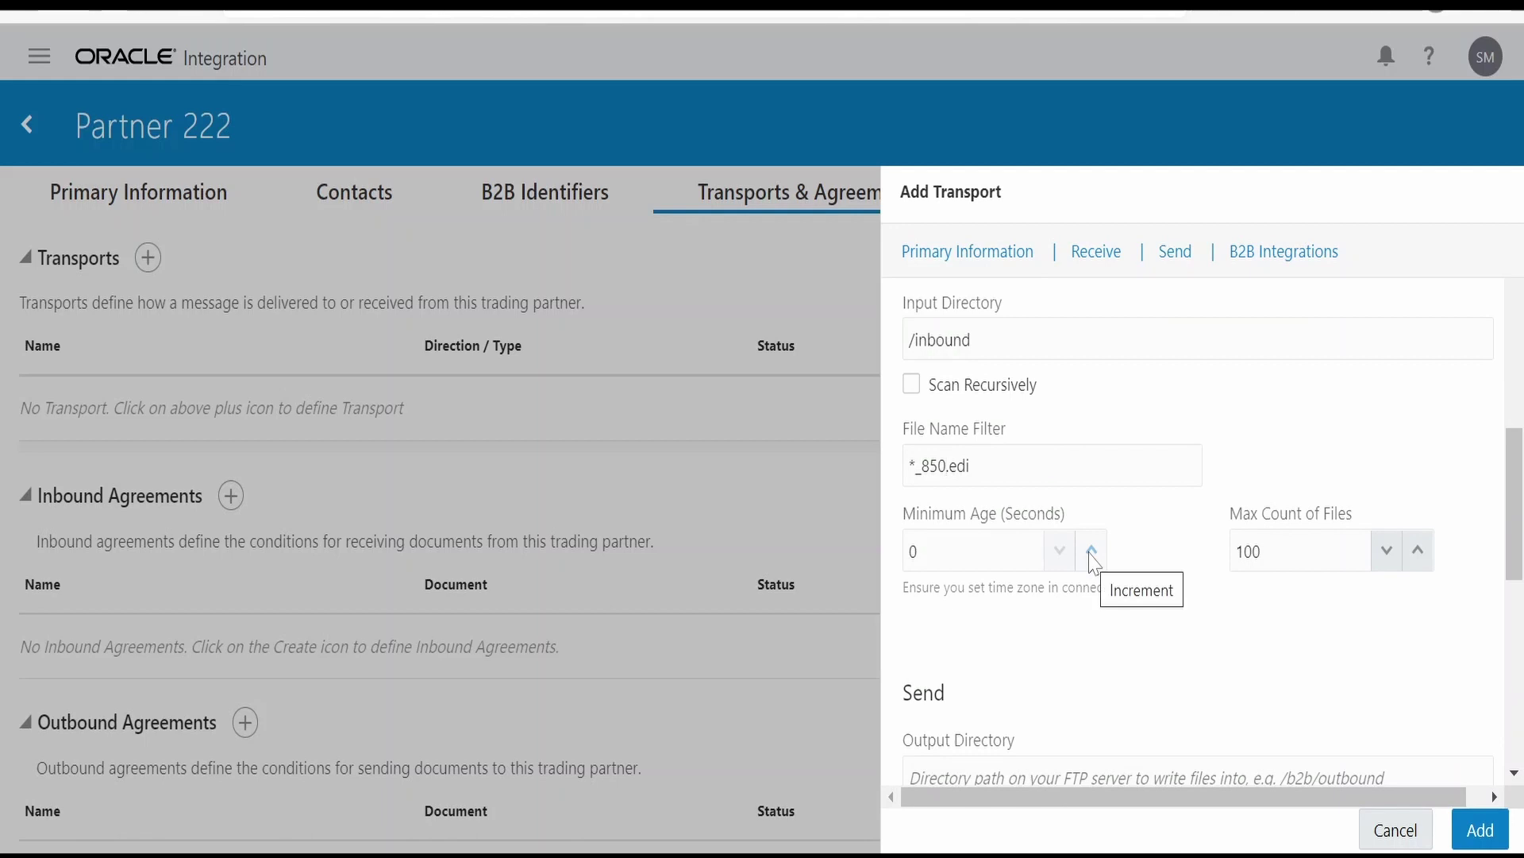
Step: Set the minimum file age to 5 seconds and the maximum count of files to 5 for receiving
{"action": "left_click", "coordinate": [1093, 551]}
{"action": "left_click", "coordinate": [1093, 551]}
{"action": "left_click", "coordinate": [1093, 551]}
{"action": "left_click", "coordinate": [1093, 551]}
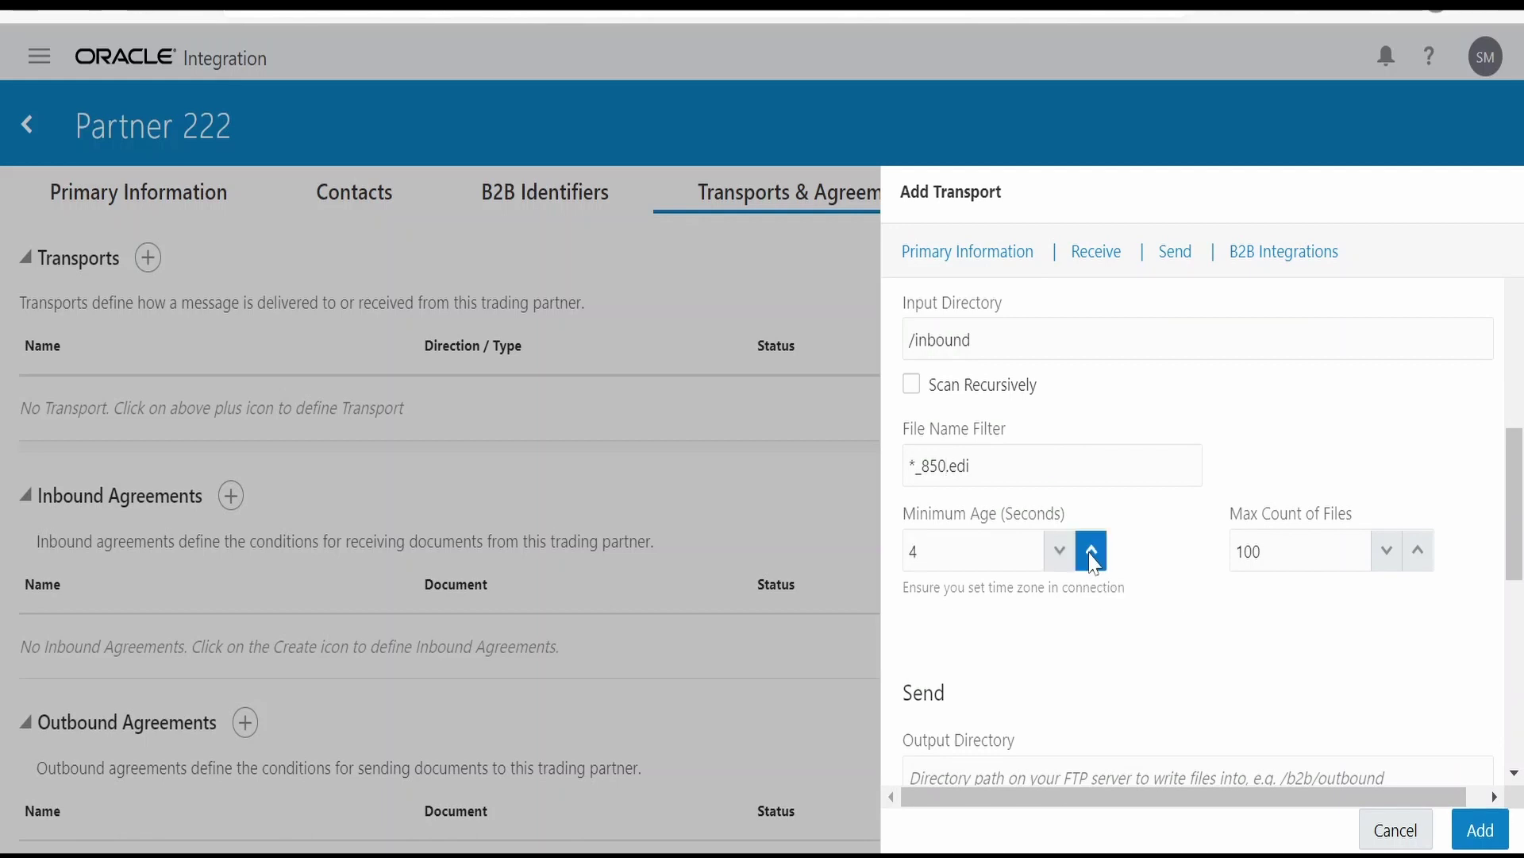
{"action": "left_click", "coordinate": [1093, 551]}
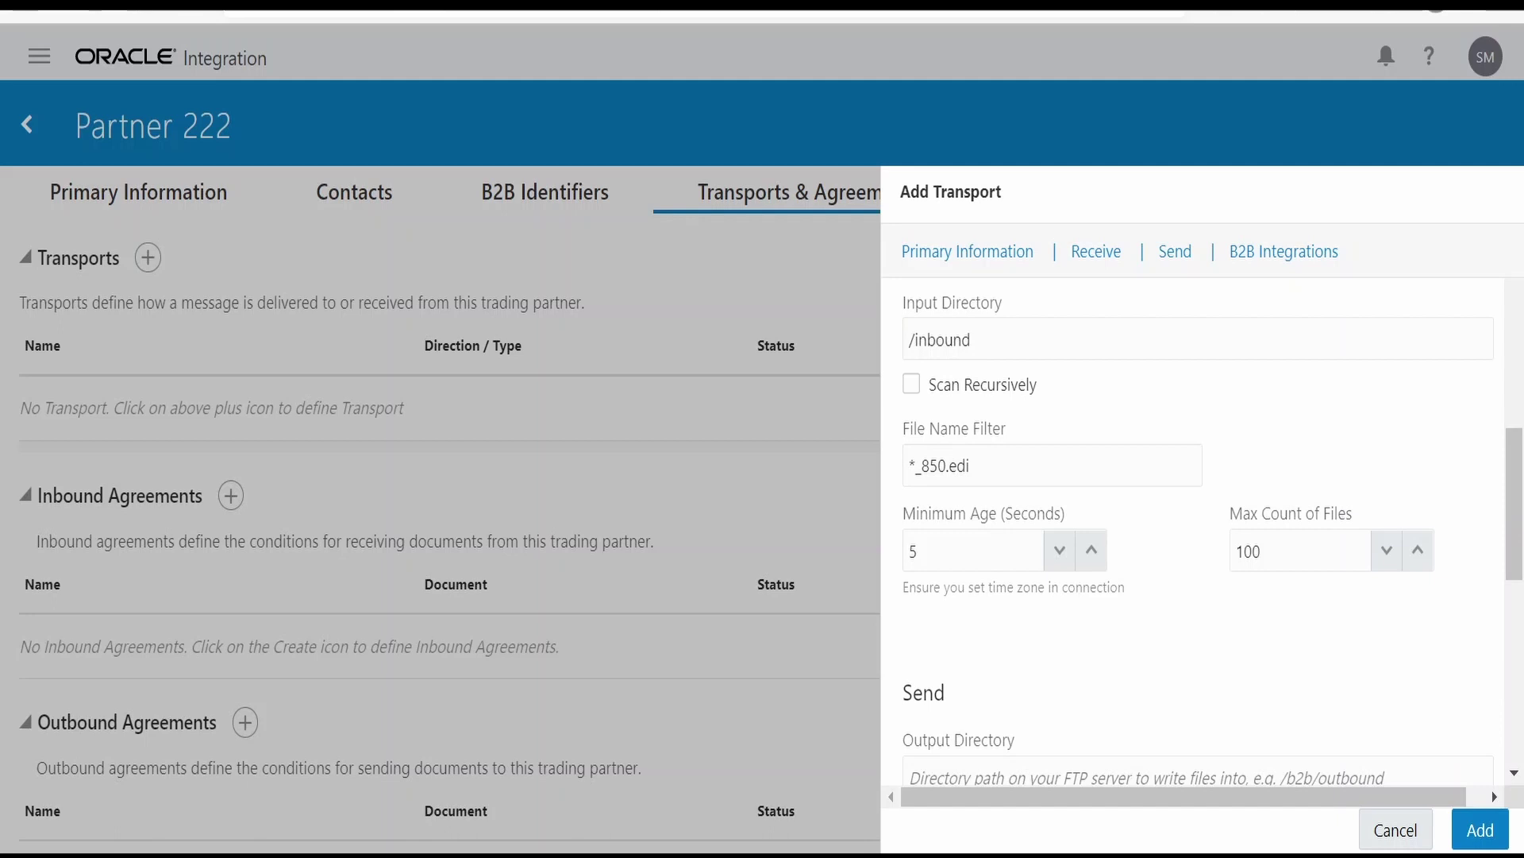
{"action": "left_click", "coordinate": [1260, 551]}
{"action": "double_click", "coordinate": [1260, 551]}
{"action": "type", "text": "5"}
Step: Set the transport's send output directory to /outbound and the output file name to Order_%SEQ%.edi
{"action": "scroll", "coordinate": [1191, 516], "scroll_direction": "down", "scroll_amount": 3}
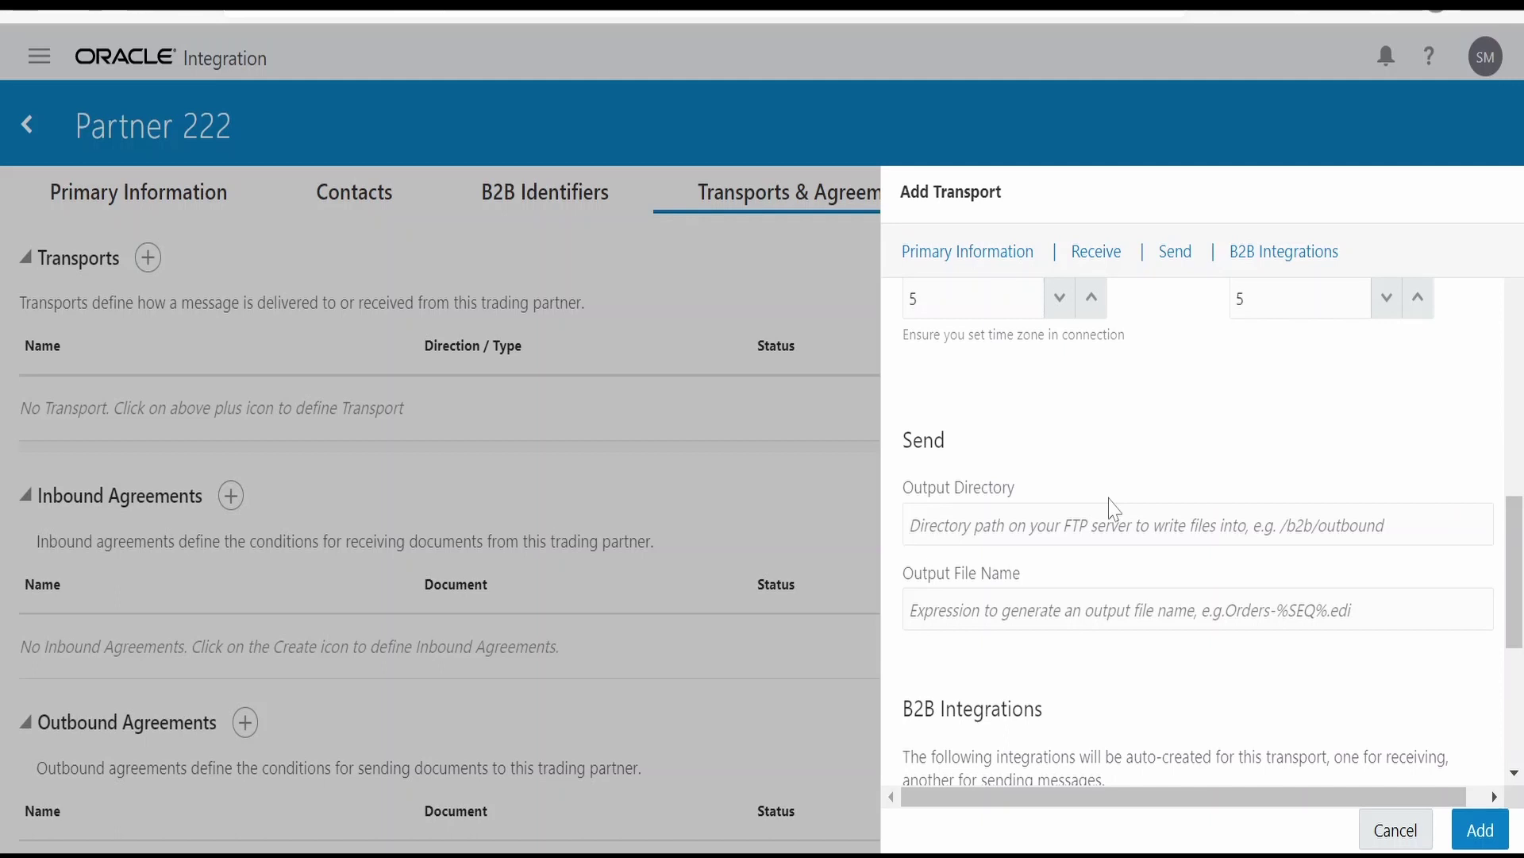
{"action": "type", "text": "/outbou"}
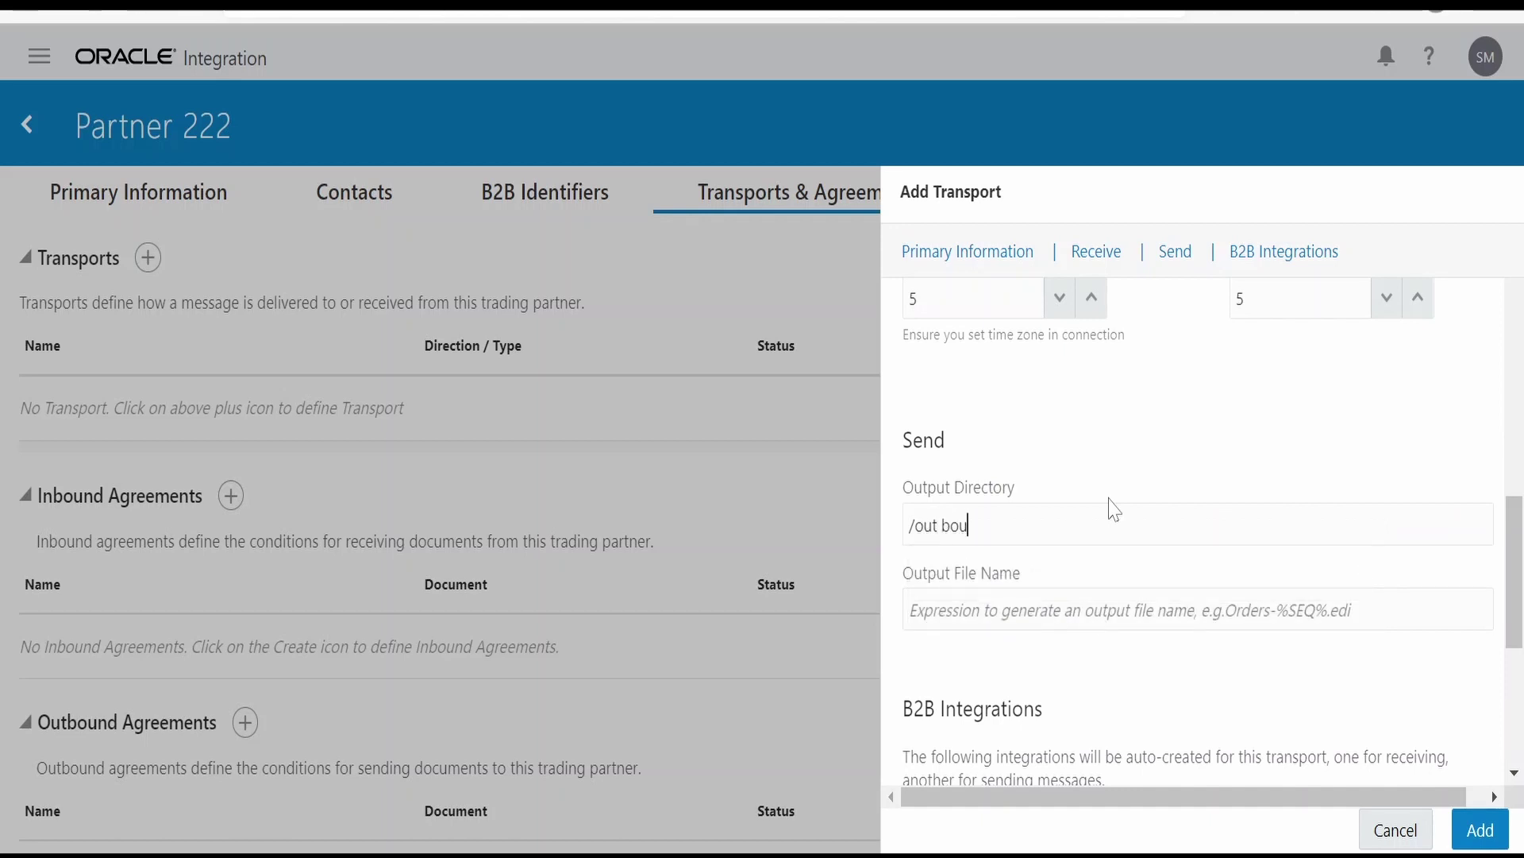
{"action": "type", "text": "nd"}
{"action": "type", "text": "Order_"}
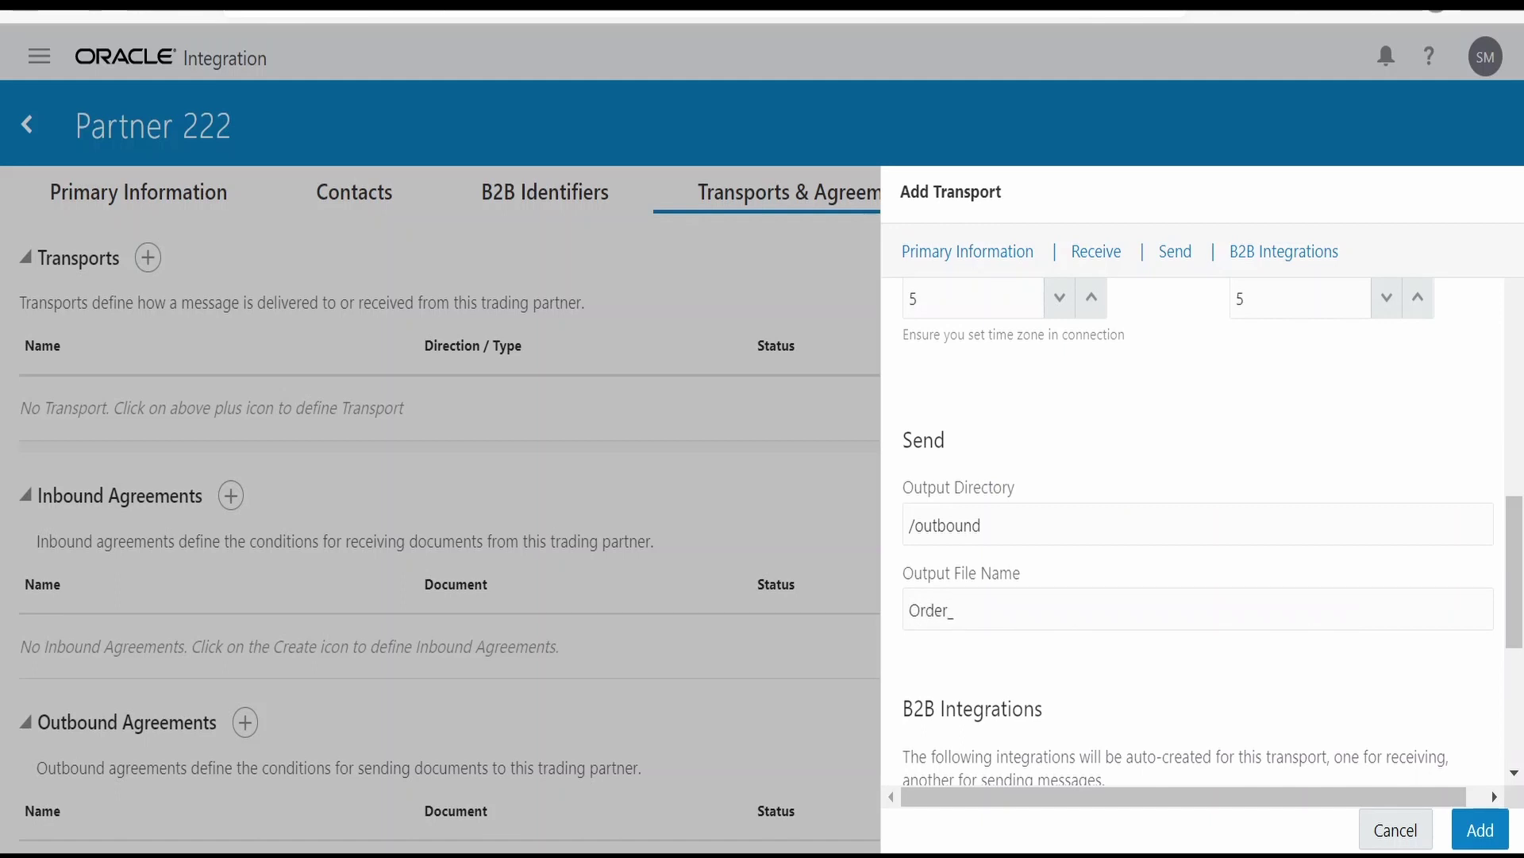
{"action": "type", "text": "%SEQ%"}
{"action": "type", "text": ".edi"}
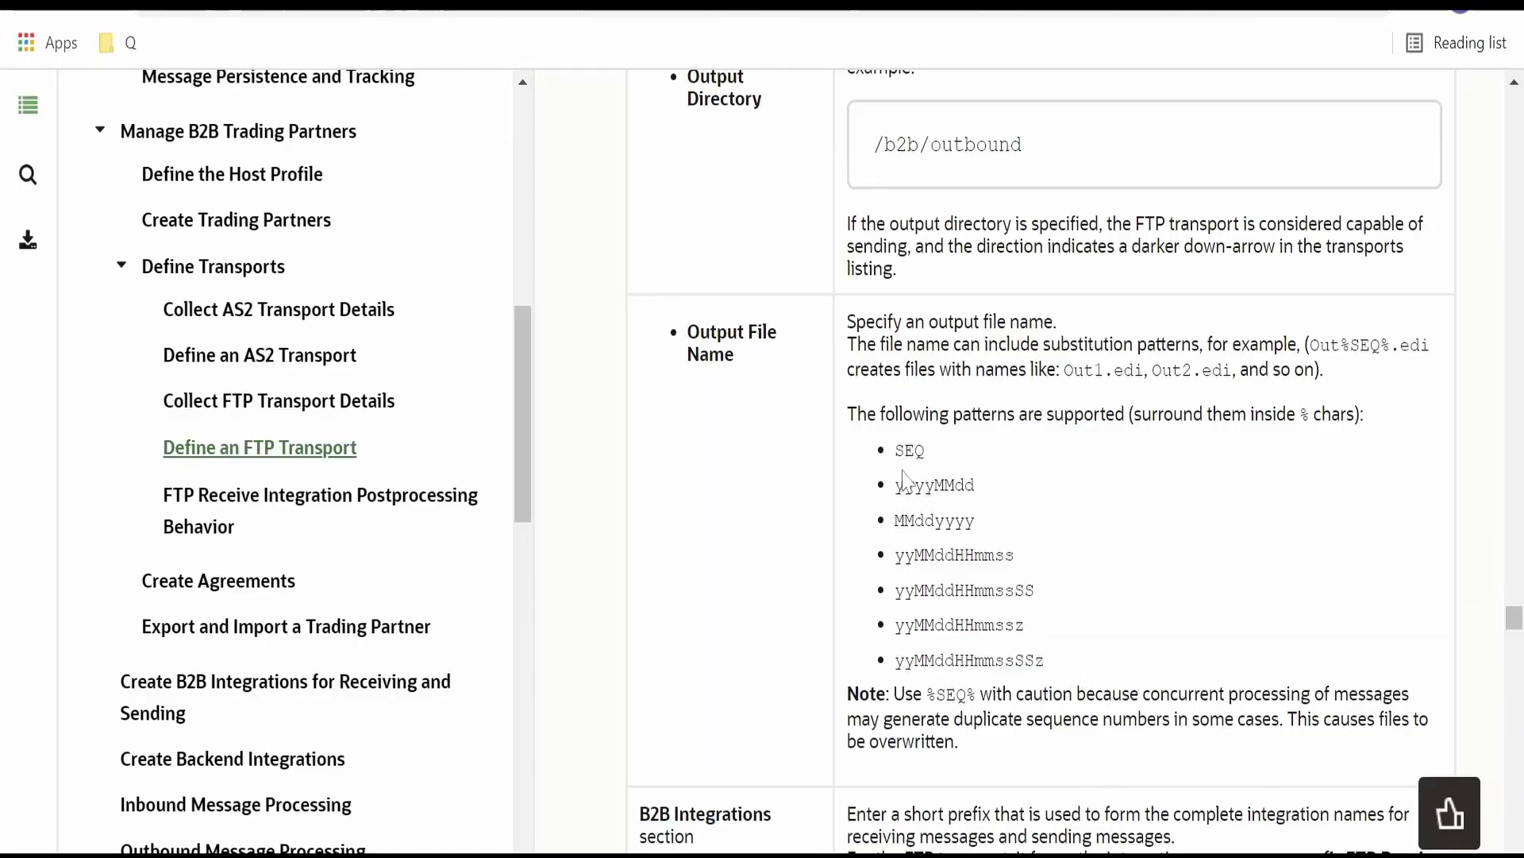
Step: In the Oracle documentation, examine the supported output file name patterns, the integration prefix rules and the FTP receive postprocessing behavior
{"action": "double_click", "coordinate": [909, 450]}
{"action": "double_click", "coordinate": [936, 485]}
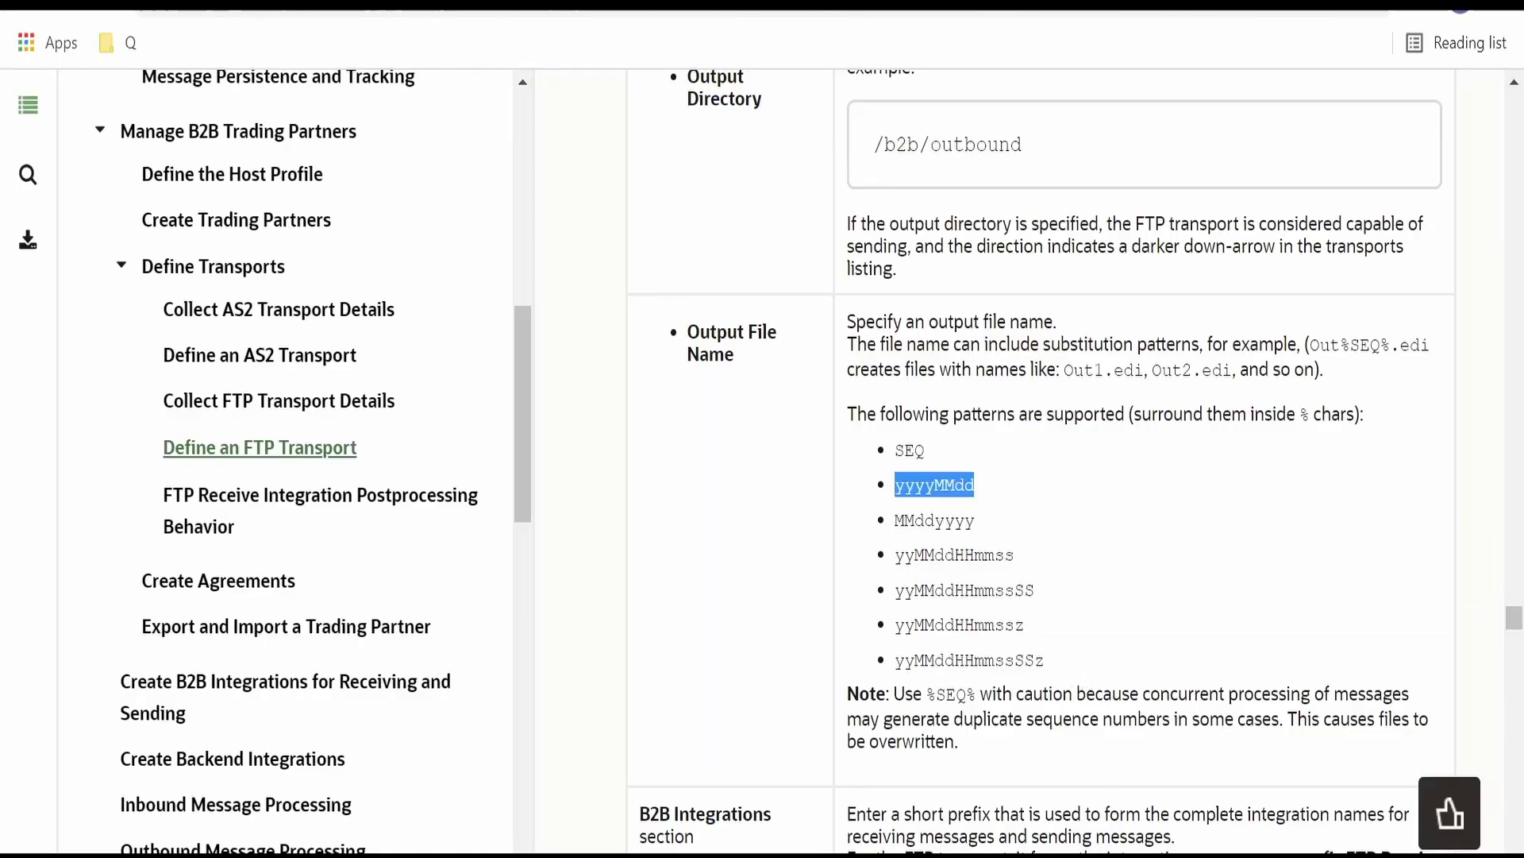
{"action": "scroll", "coordinate": [1042, 460], "scroll_direction": "down", "scroll_amount": 2}
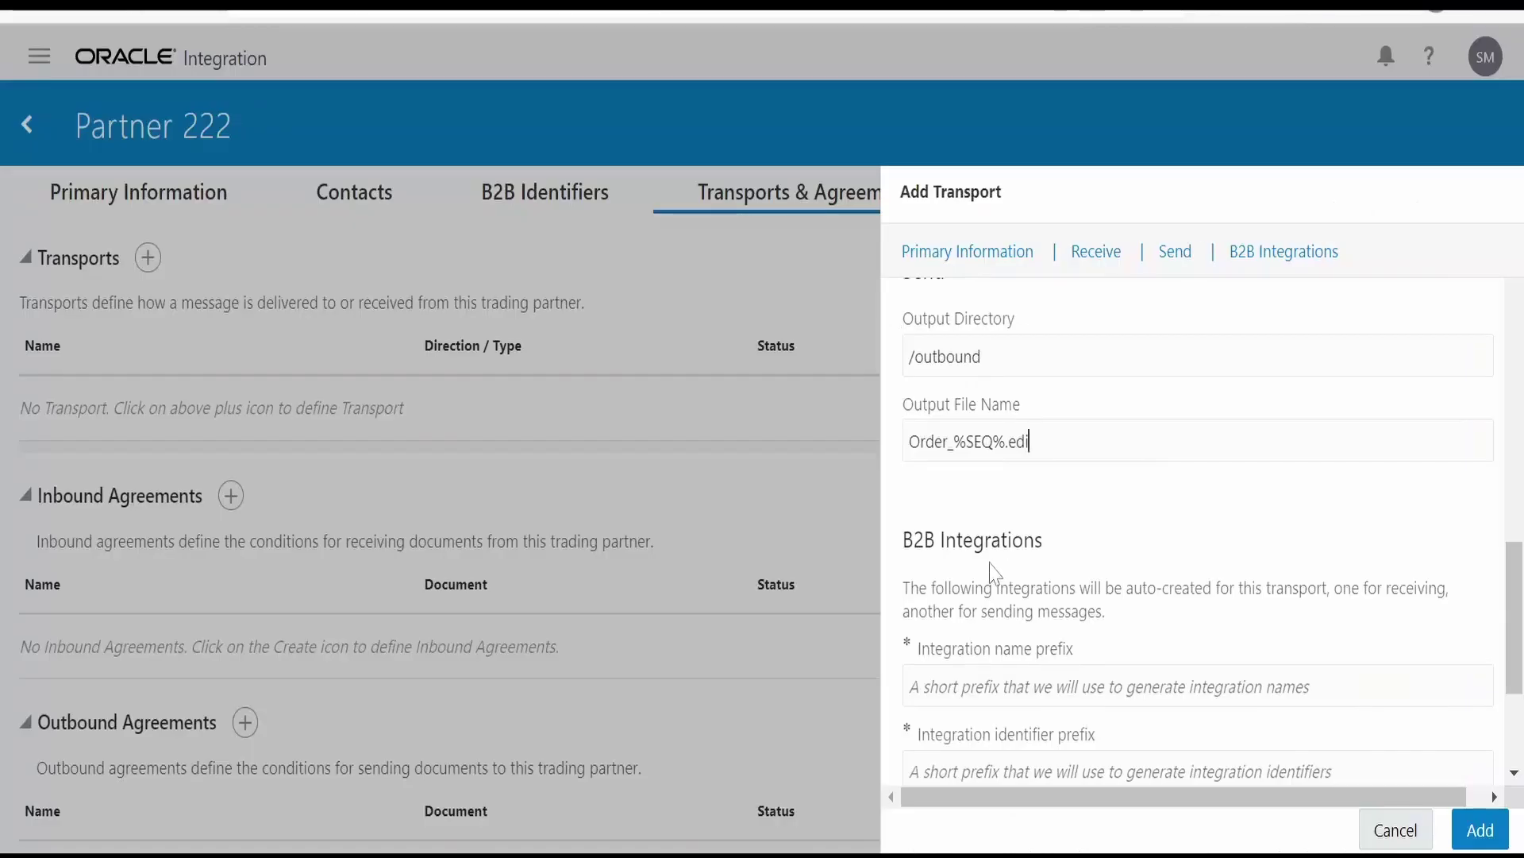
{"action": "scroll", "coordinate": [1199, 516], "scroll_direction": "down", "scroll_amount": 2}
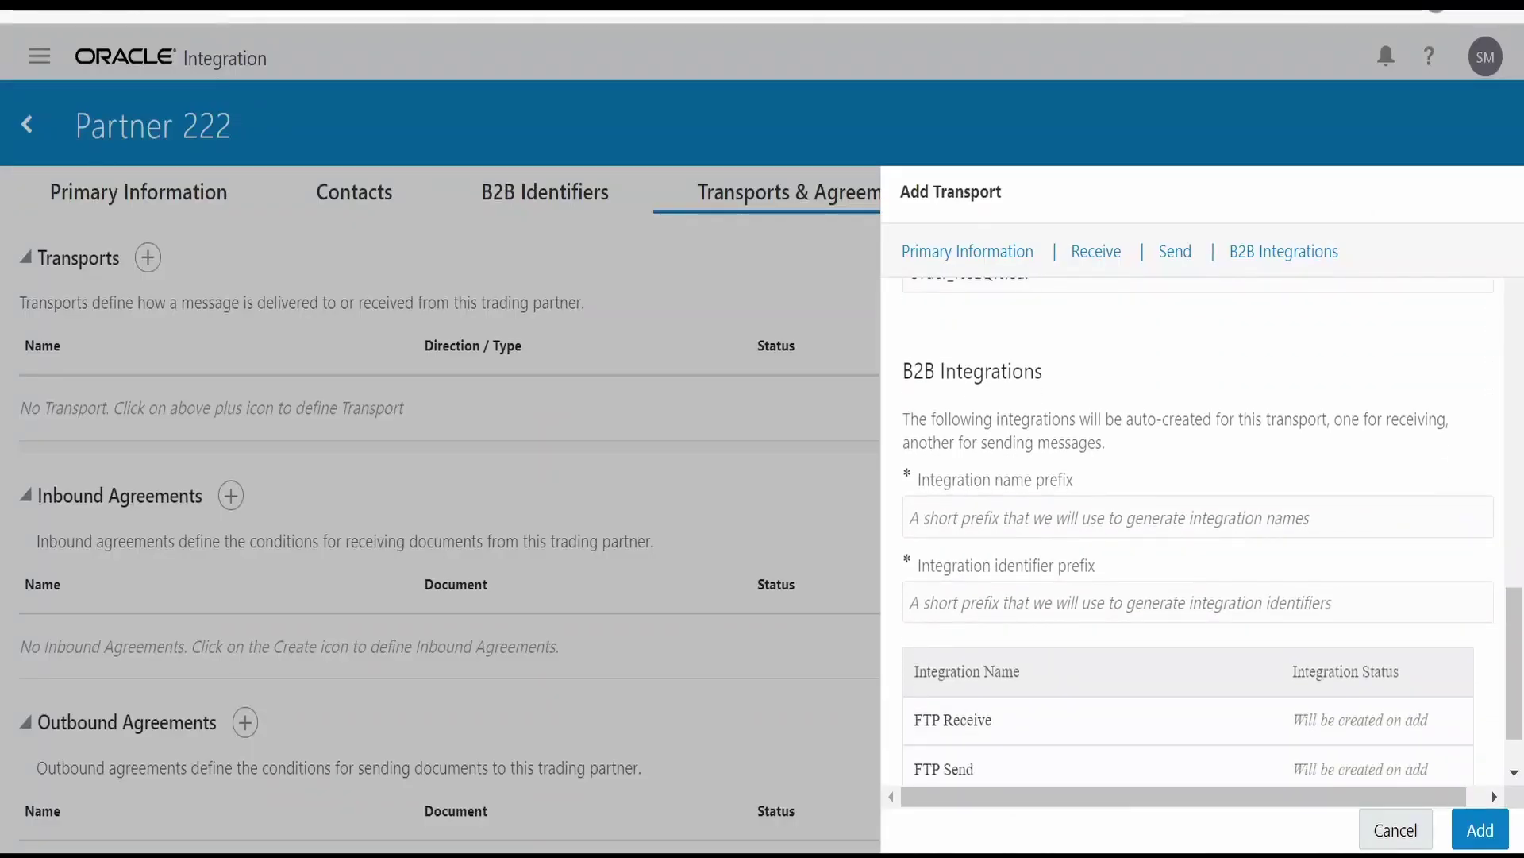
{"action": "key", "text": "alt+Tab"}
{"action": "scroll", "coordinate": [981, 476], "scroll_direction": "up", "scroll_amount": 5}
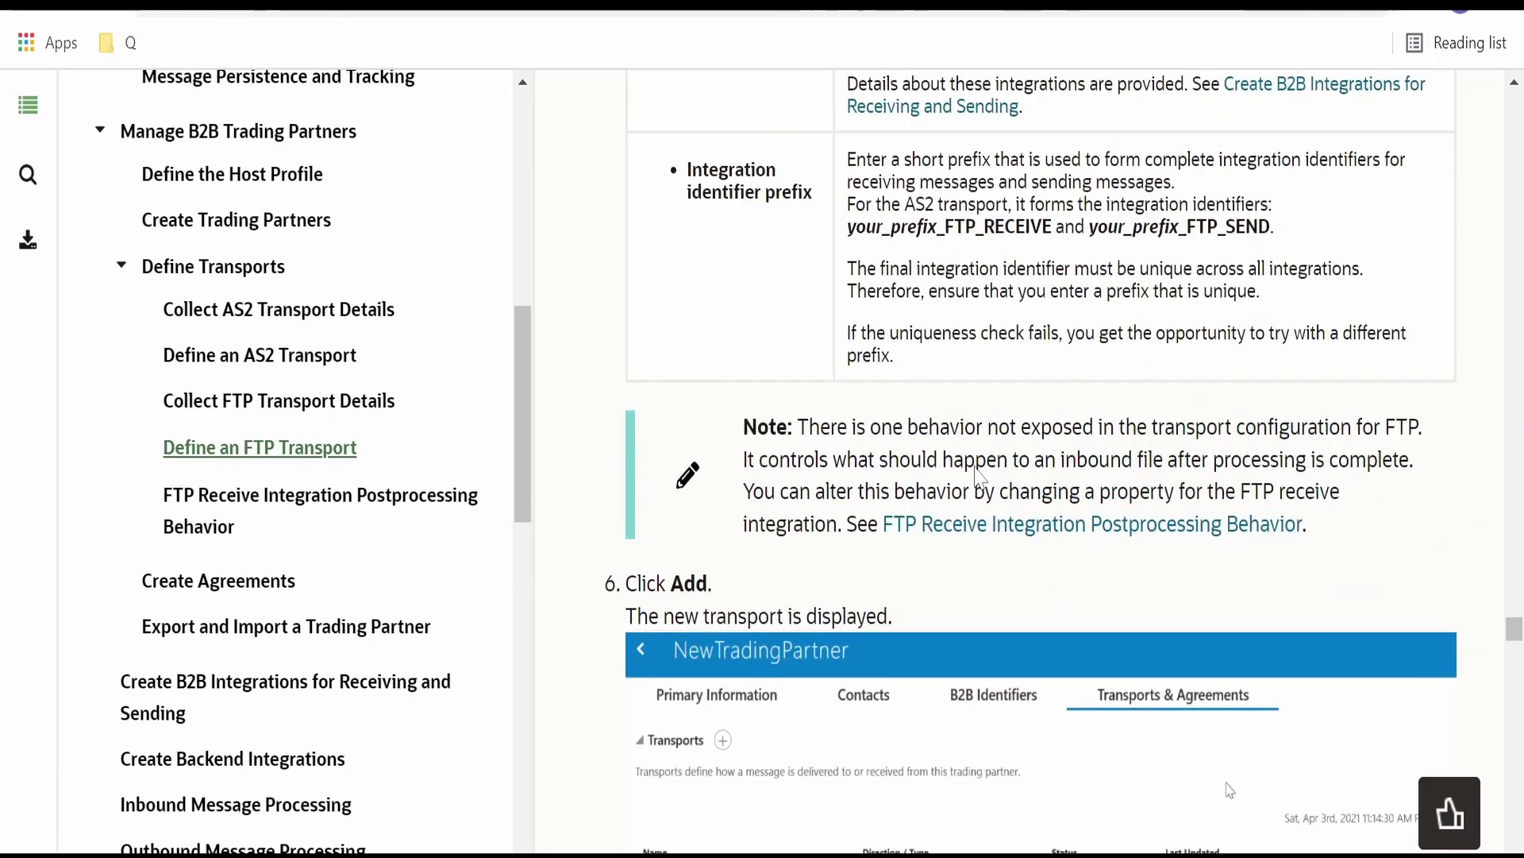
{"action": "scroll", "coordinate": [980, 477], "scroll_direction": "down", "scroll_amount": 3}
{"action": "scroll", "coordinate": [1230, 719], "scroll_direction": "down", "scroll_amount": 10}
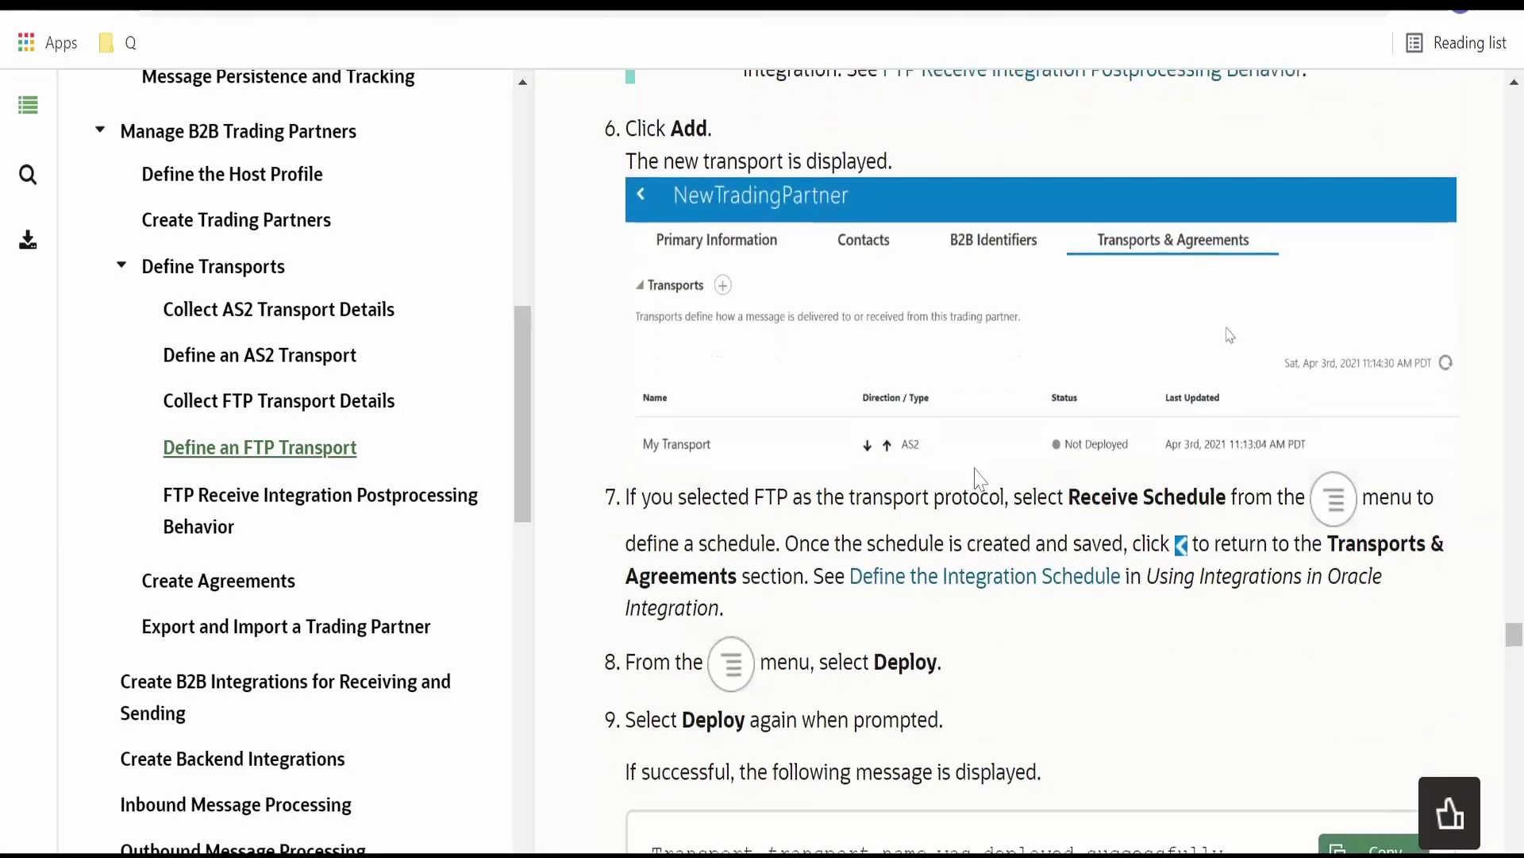
{"action": "scroll", "coordinate": [1016, 476], "scroll_direction": "down", "scroll_amount": 5}
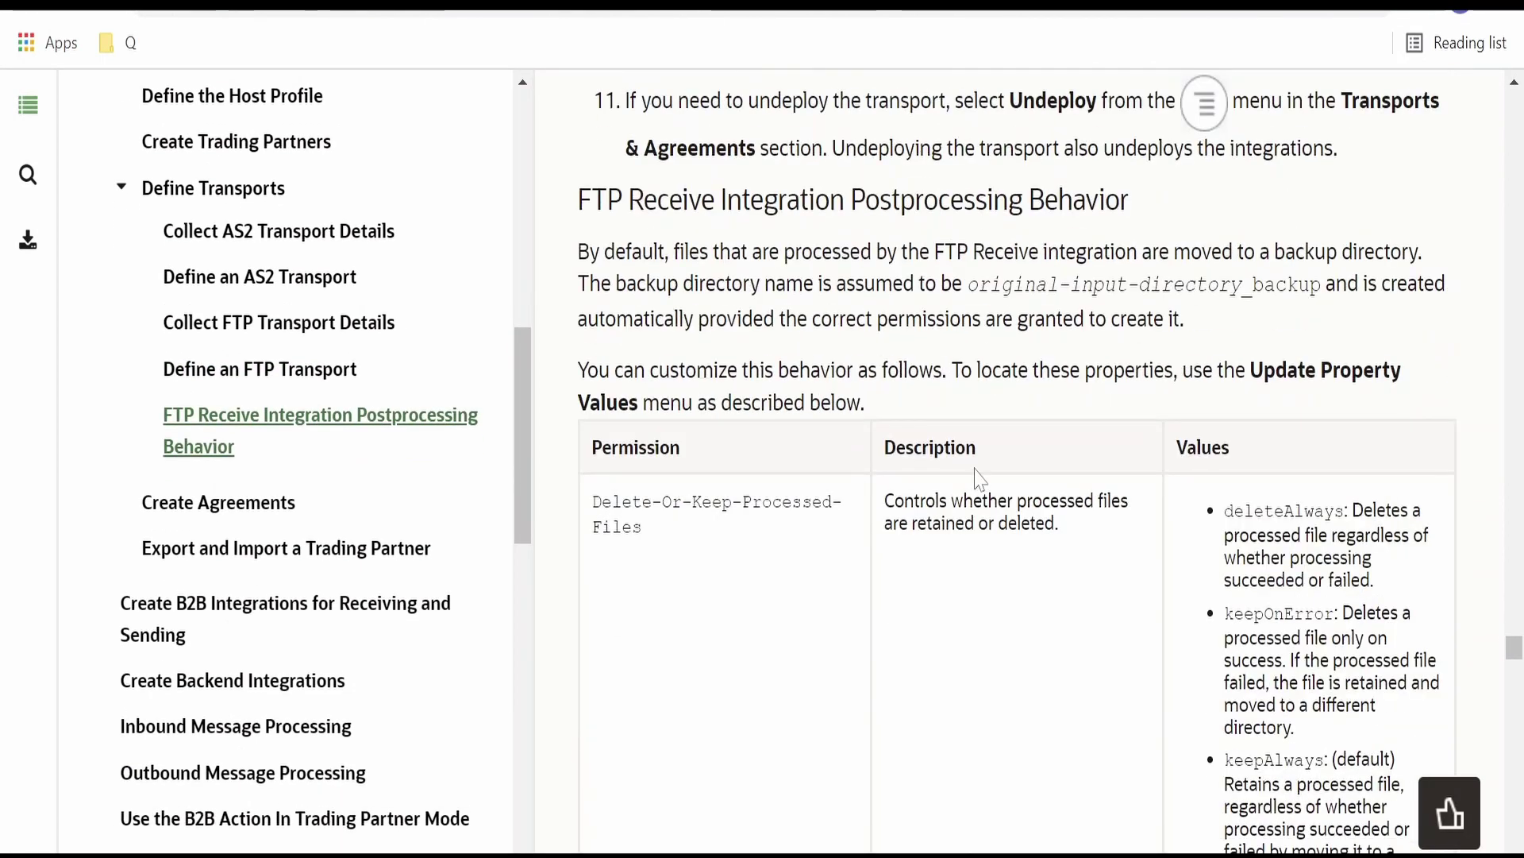
{"action": "key", "text": "alt+Tab"}
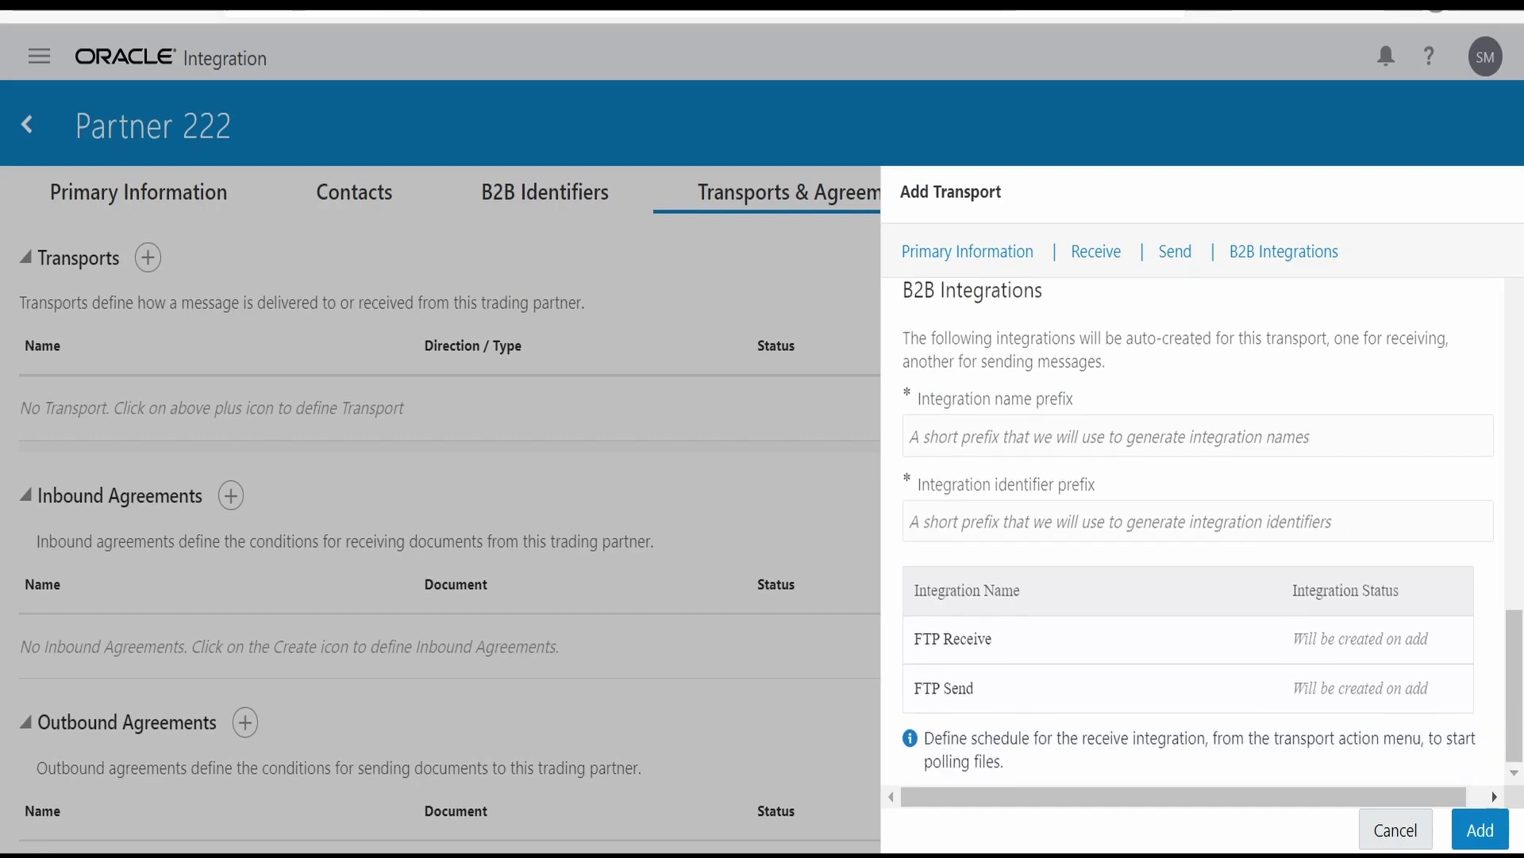
Step: Back in Oracle Integration, set the integration name prefix to Partner_222 and the identifier prefix to PARTNER_222, and add the transport
{"action": "type", "text": "Partner_222"}
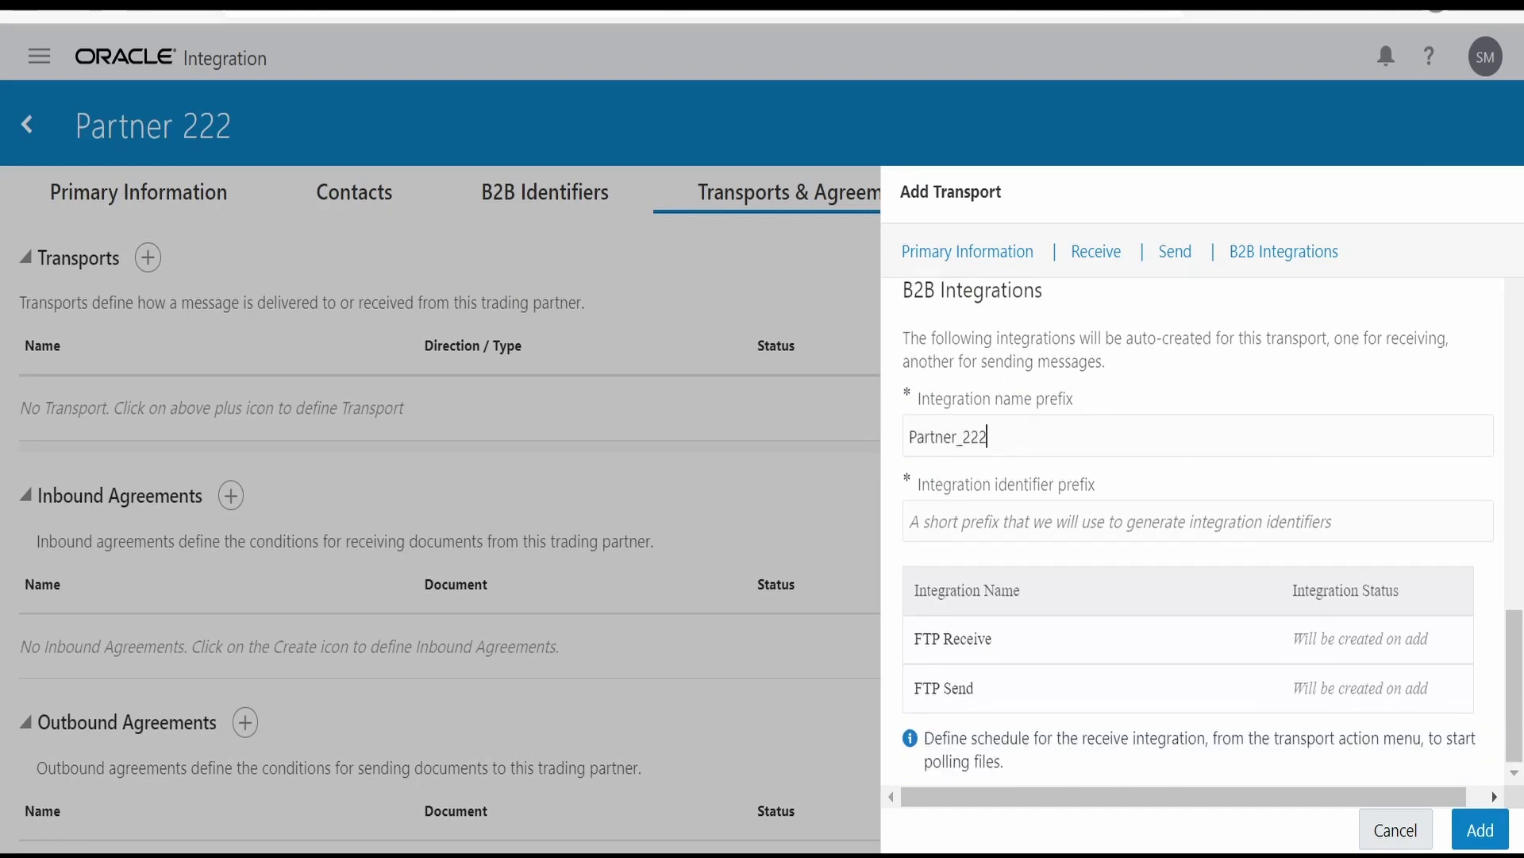
{"action": "type", "text": "_"}
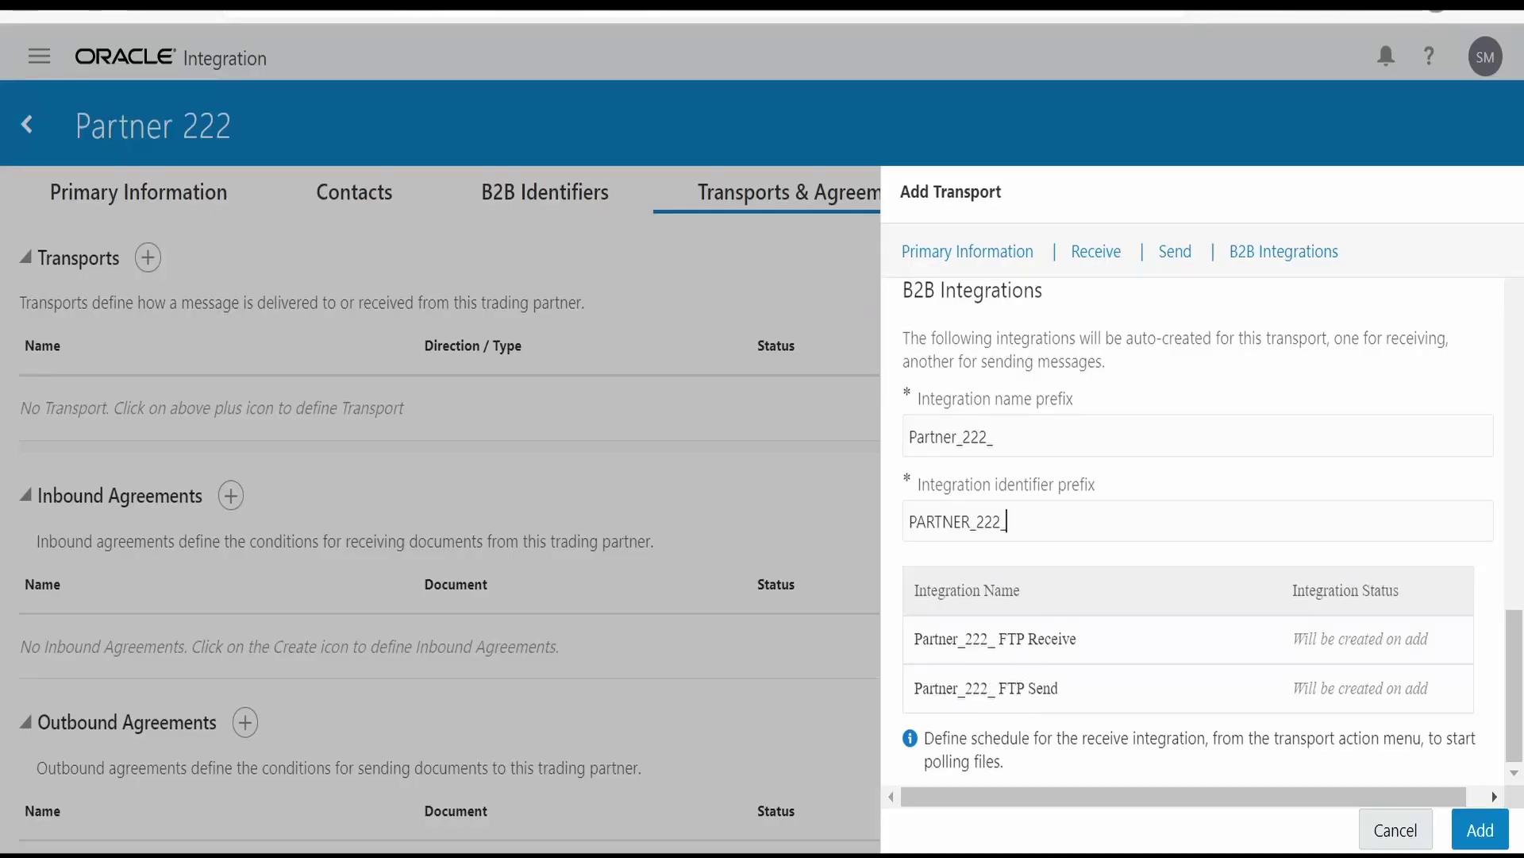
{"action": "key", "text": "BackSpace"}
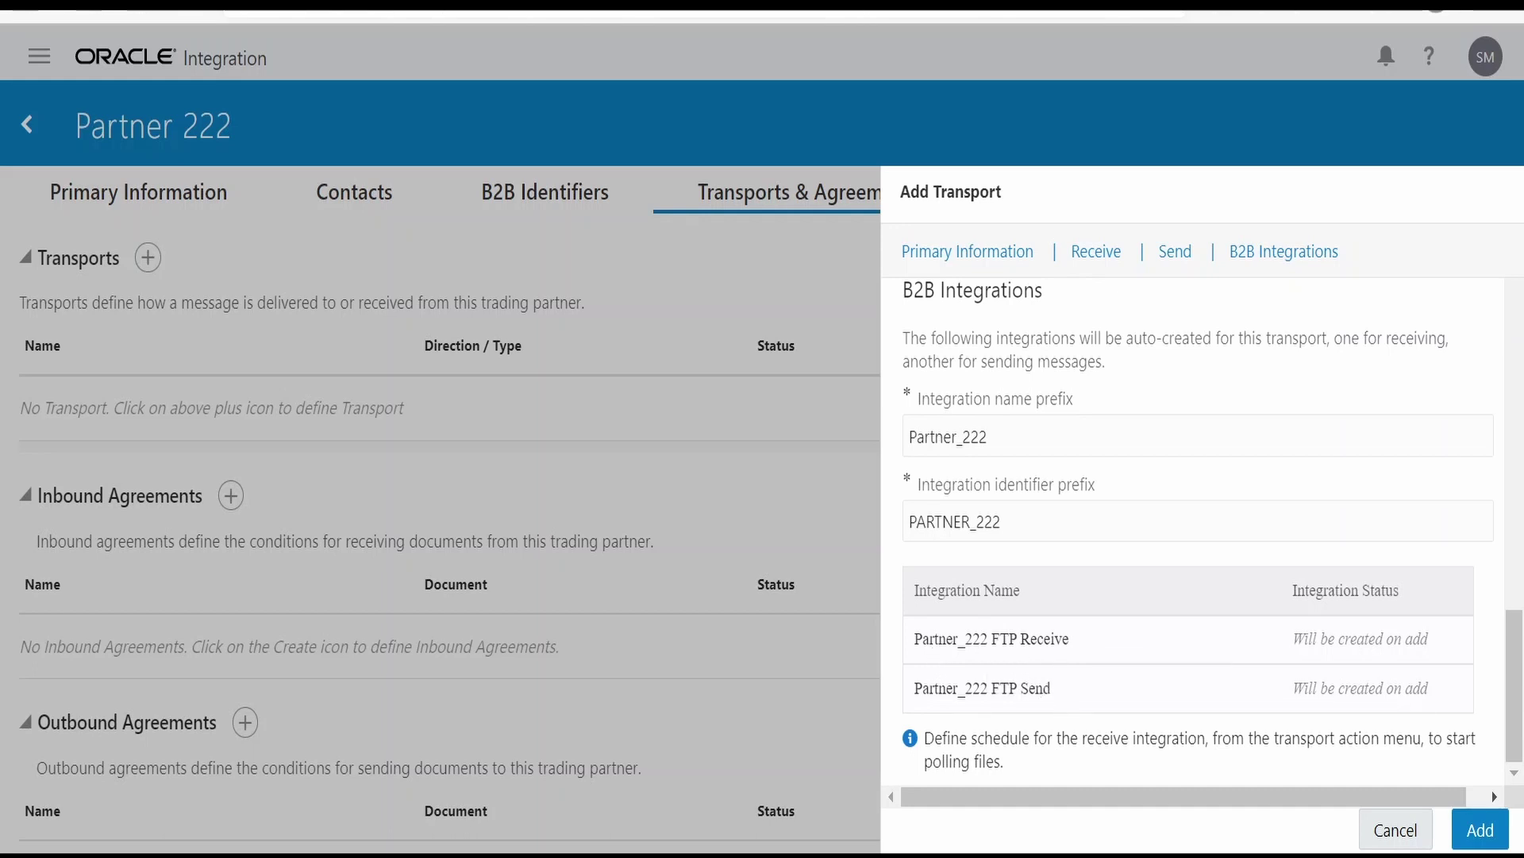
{"action": "left_click_drag", "start_coordinate": [1047, 688], "coordinate": [917, 689]}
{"action": "left_click", "coordinate": [918, 697]}
{"action": "double_click", "coordinate": [945, 688]}
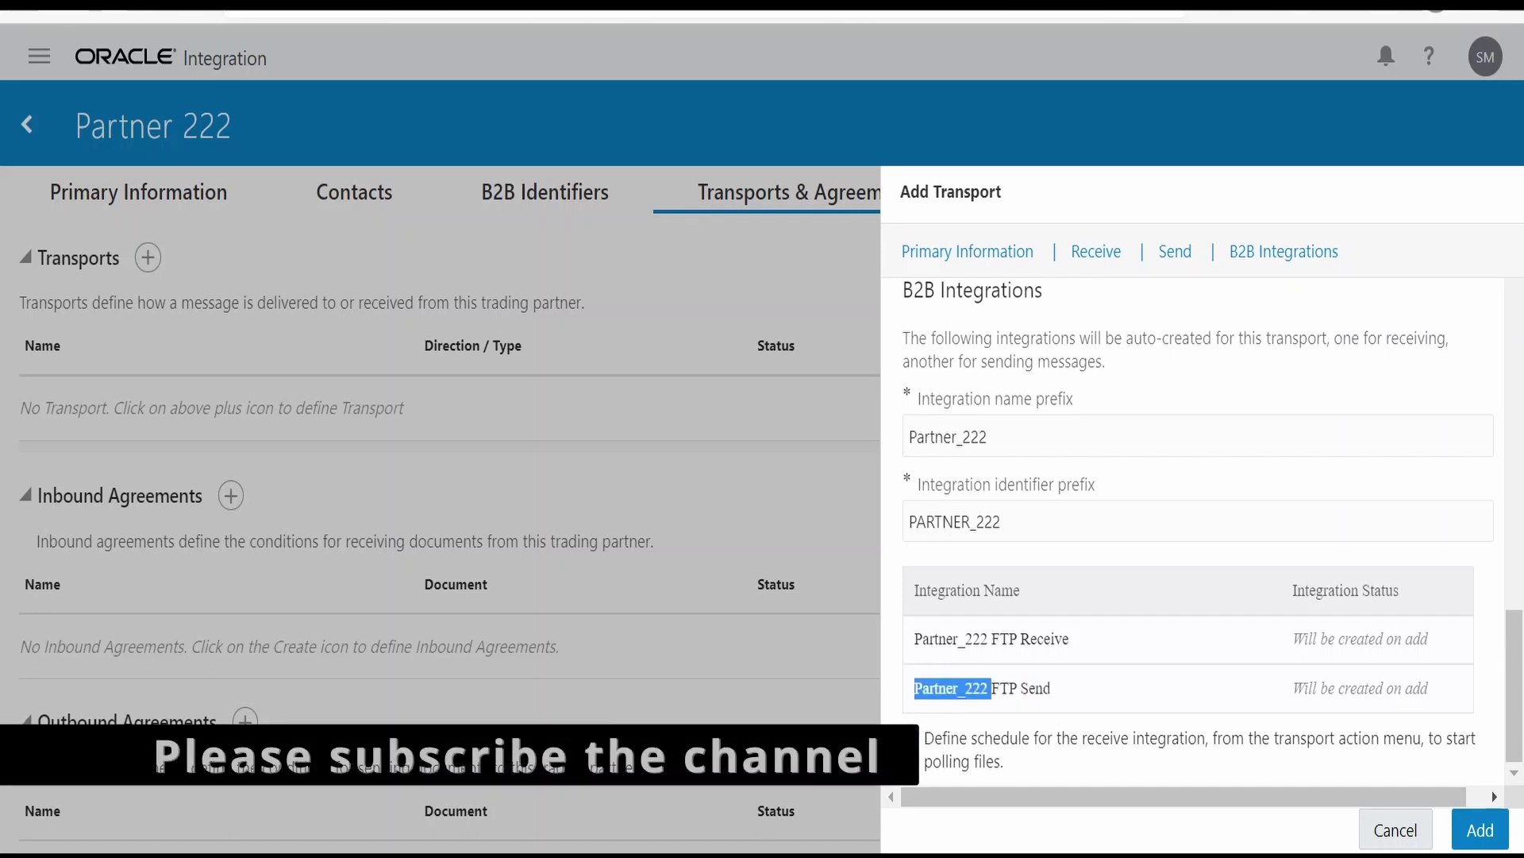
{"action": "key", "text": "alt+Tab"}
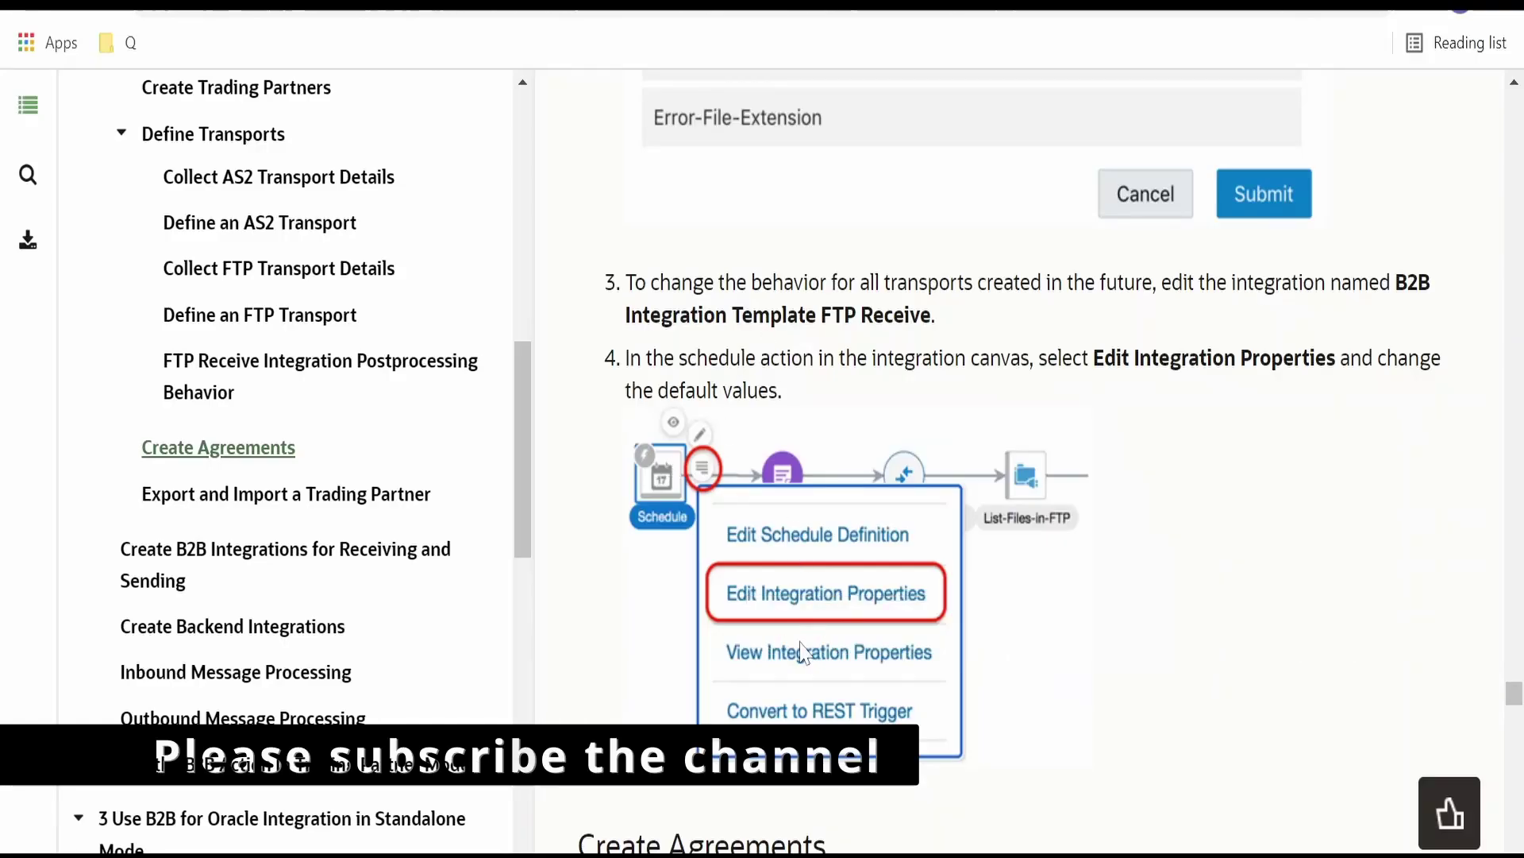
{"action": "scroll", "coordinate": [804, 651], "scroll_direction": "down", "scroll_amount": 10}
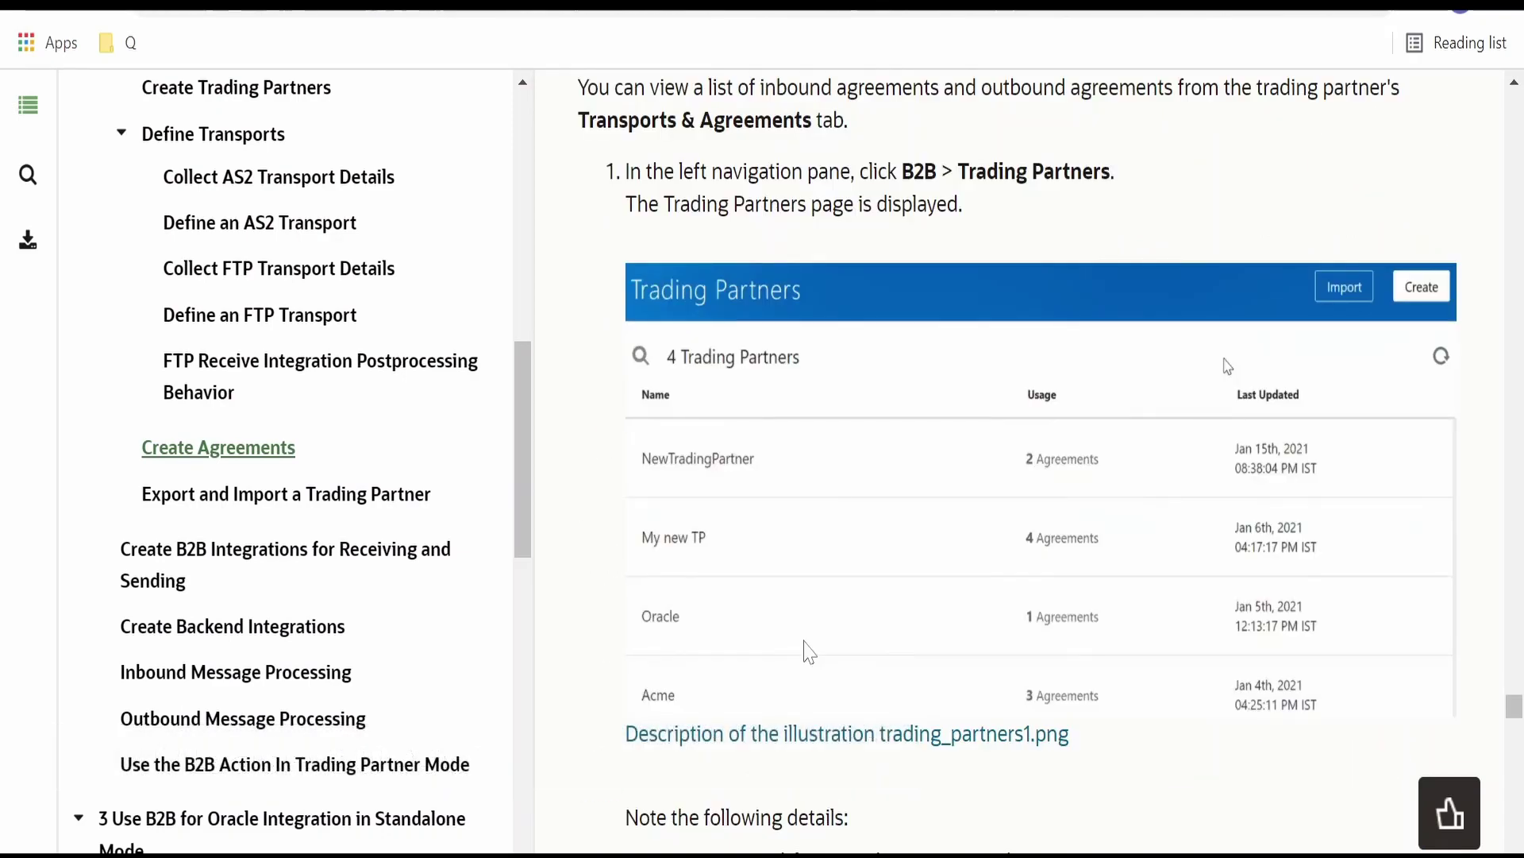
{"action": "scroll", "coordinate": [808, 651], "scroll_direction": "down", "scroll_amount": 15}
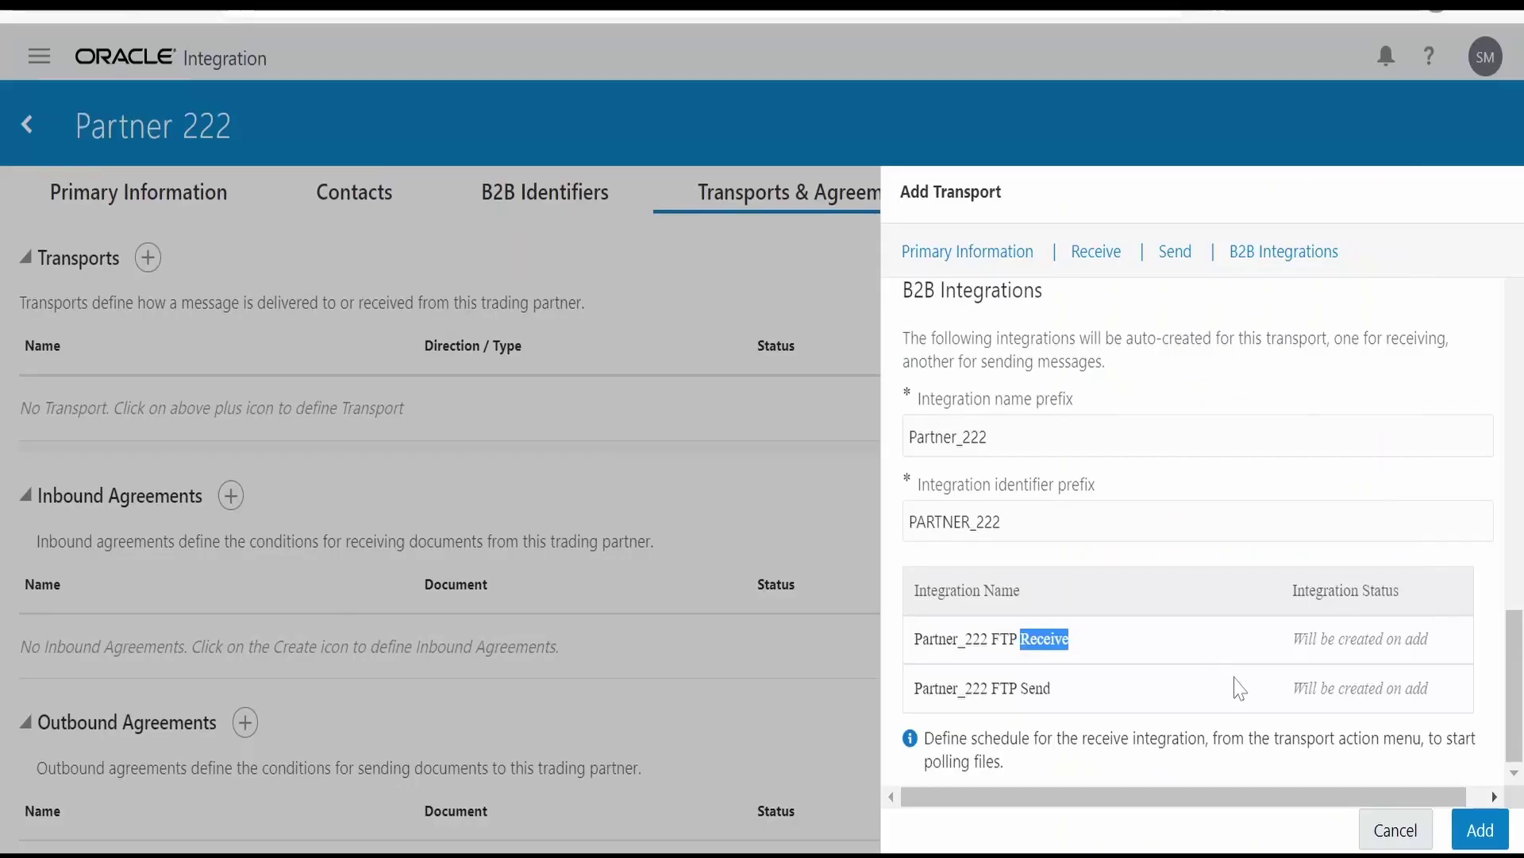
{"action": "left_click", "coordinate": [1480, 829]}
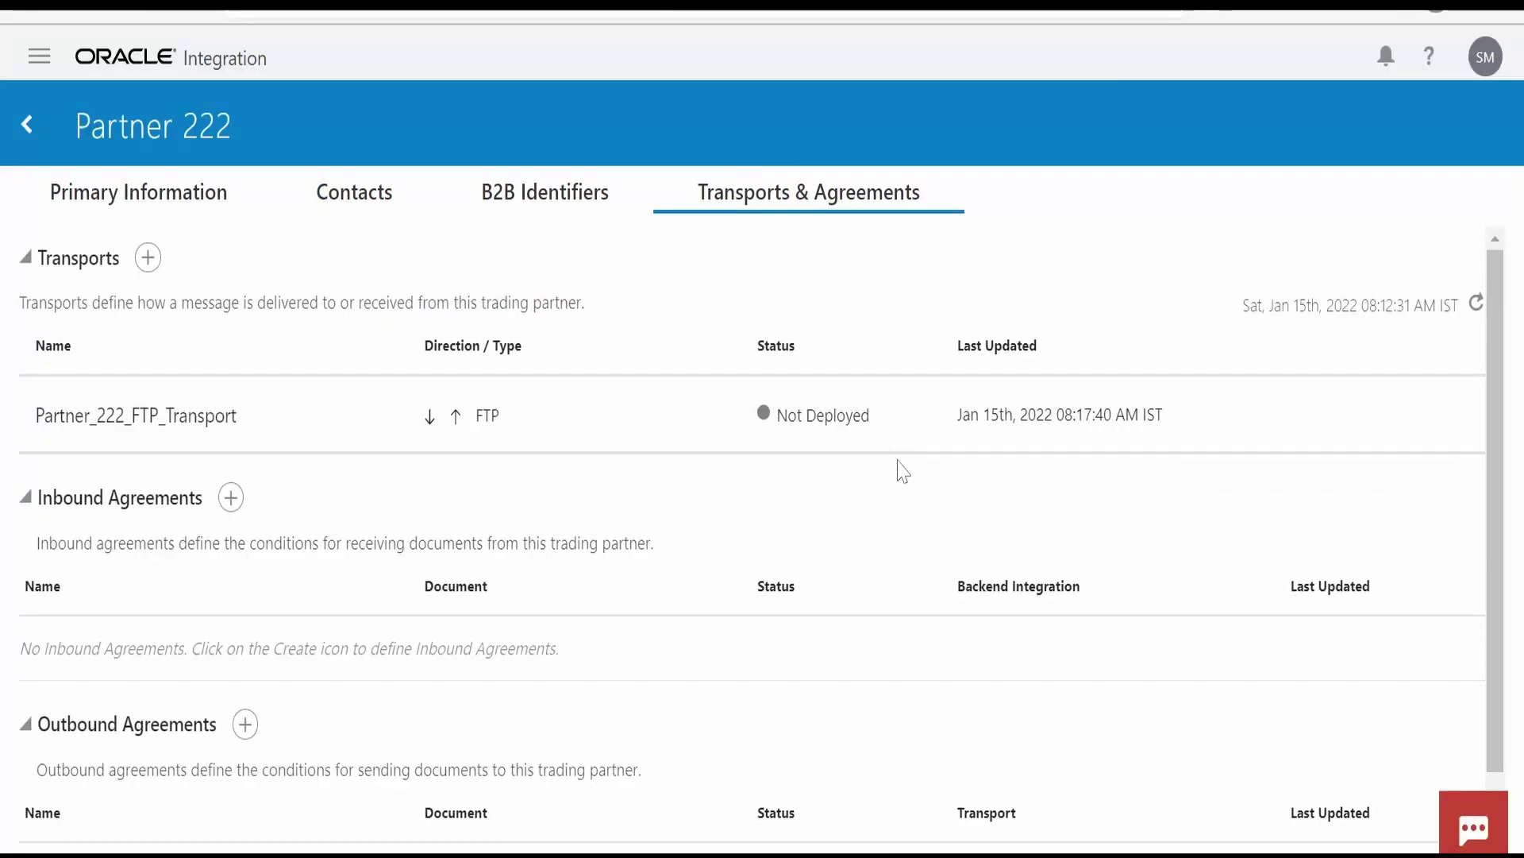
Step: Deploy the transport Partner_222_FTP_Transport
{"action": "left_click", "coordinate": [1344, 419]}
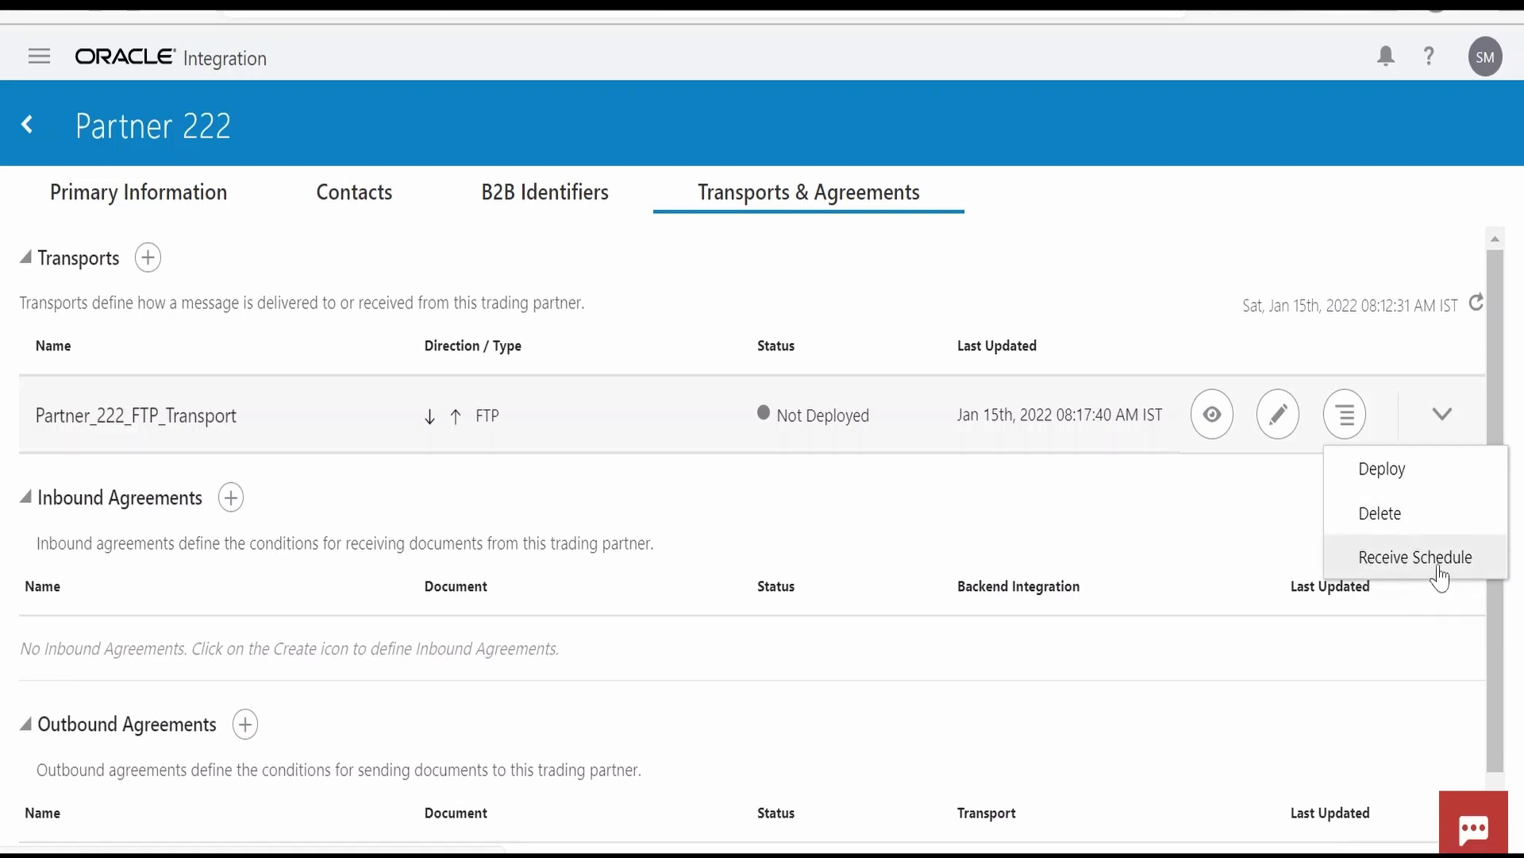
{"action": "left_click", "coordinate": [1393, 480]}
{"action": "left_click", "coordinate": [993, 552]}
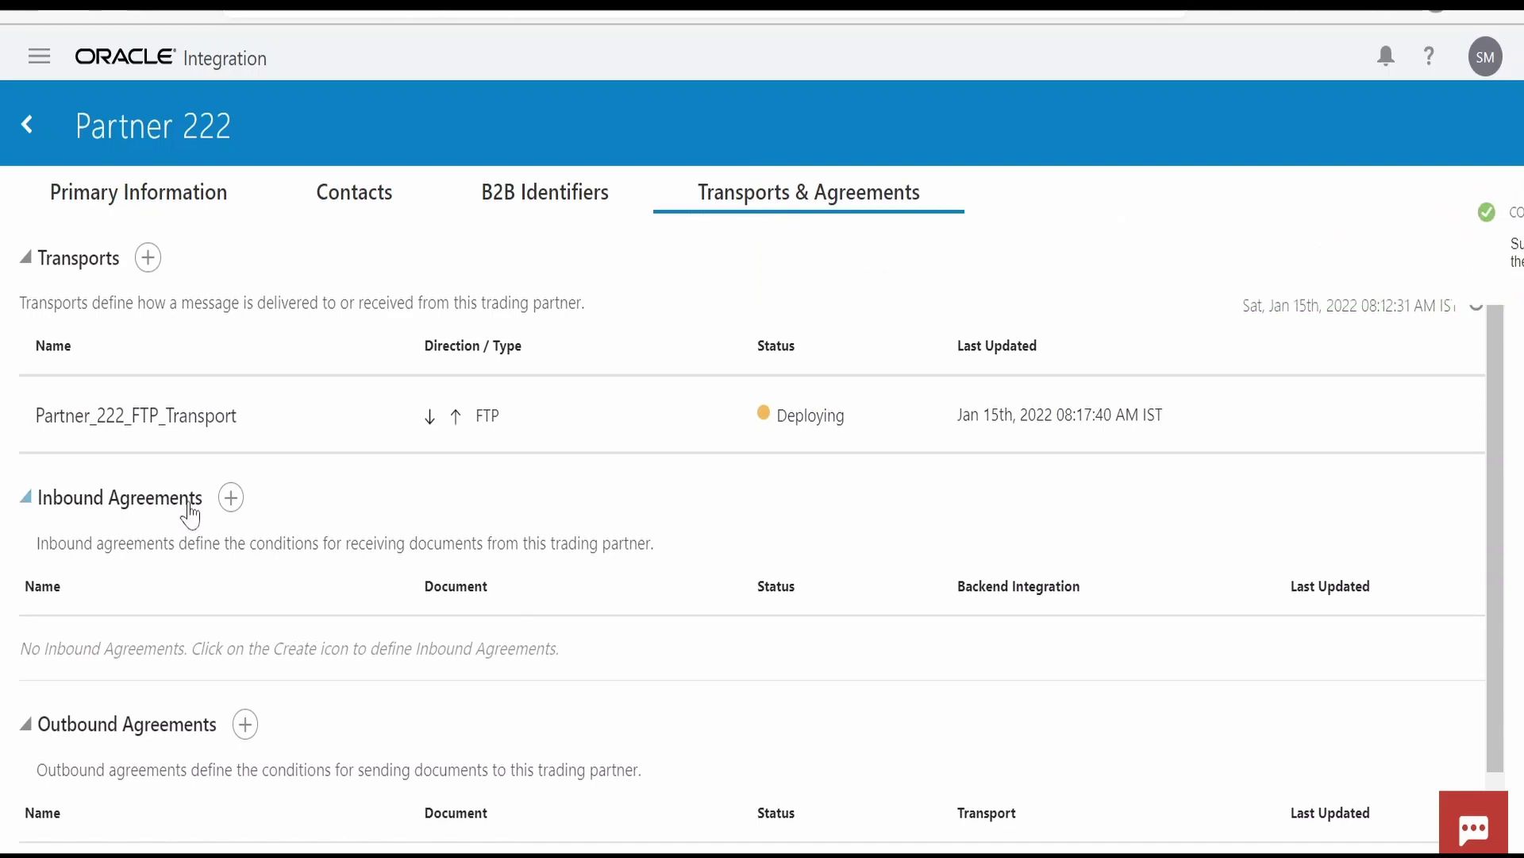
Step: Start a new inbound agreement named Partner_222_Inbound_Agreement, check its fields in the documentation, and list the existing B2B documents
{"action": "left_click", "coordinate": [231, 502]}
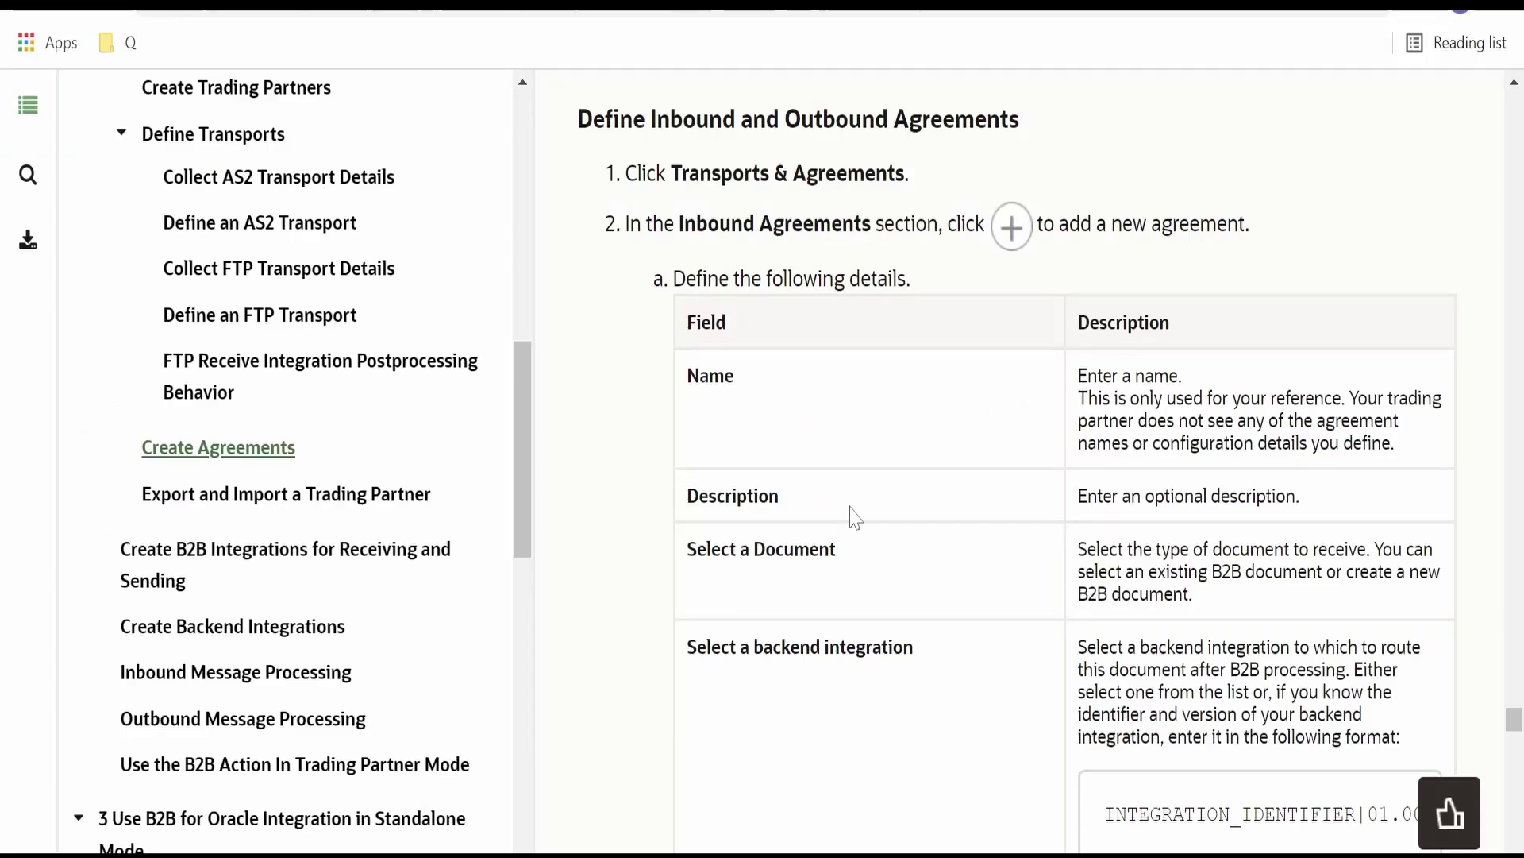
{"action": "scroll", "coordinate": [693, 379], "scroll_direction": "up", "scroll_amount": 4}
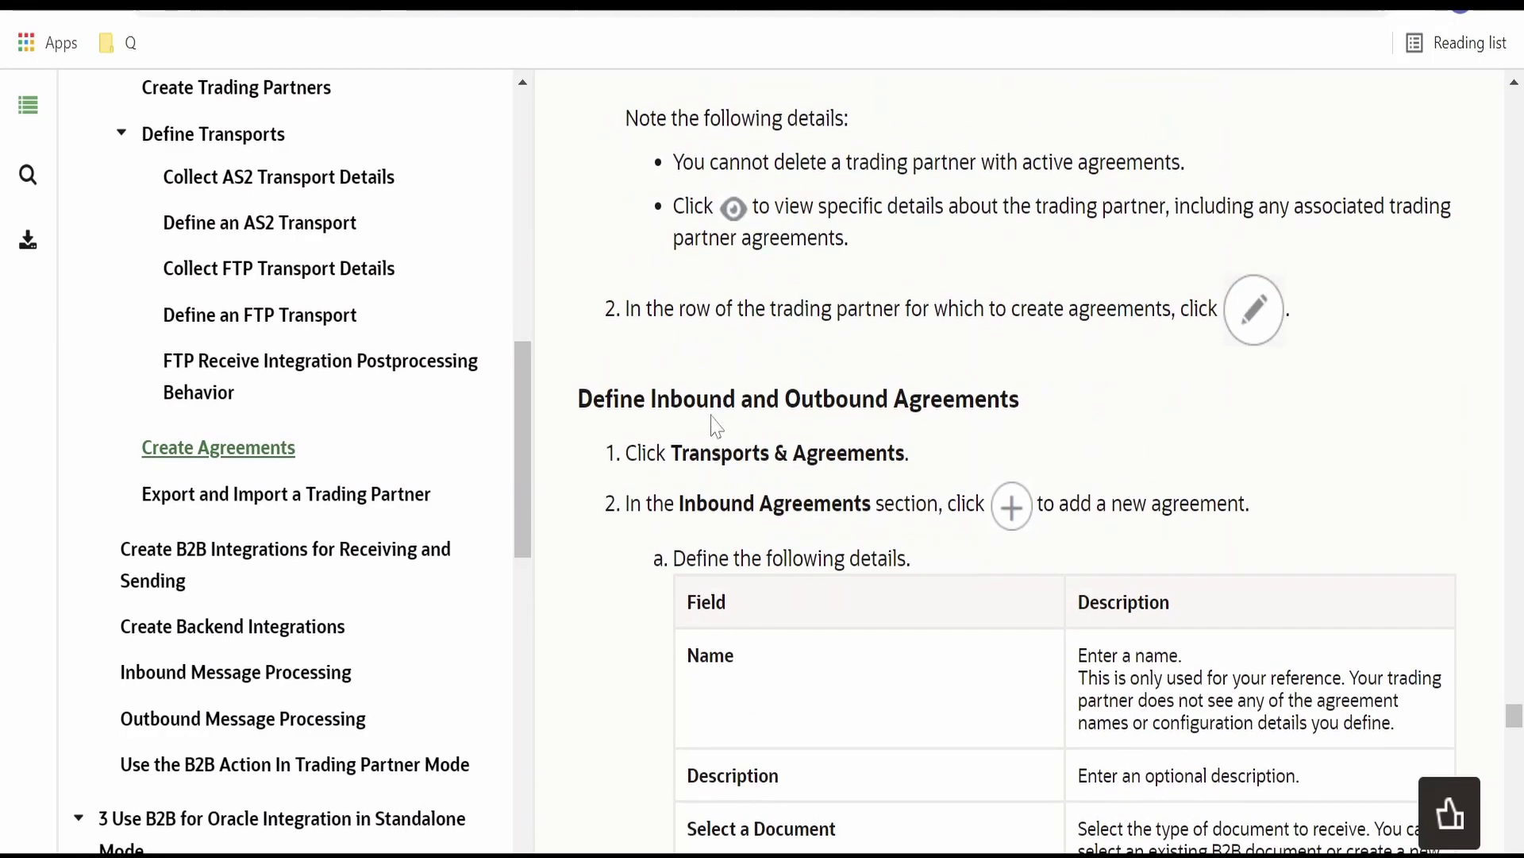
{"action": "scroll", "coordinate": [918, 272], "scroll_direction": "down", "scroll_amount": 3}
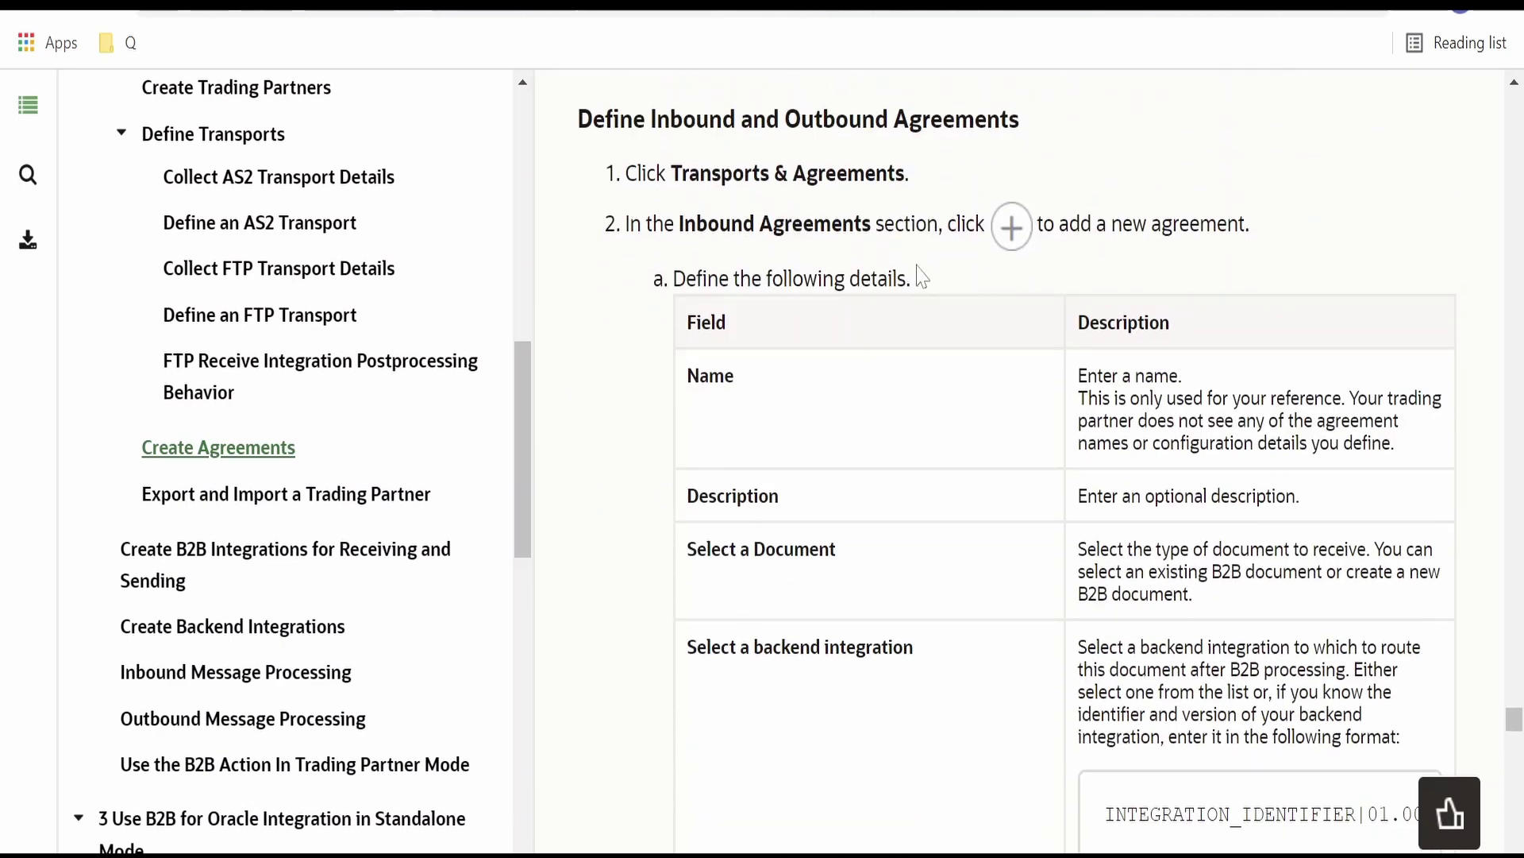
{"action": "scroll", "coordinate": [940, 405], "scroll_direction": "down", "scroll_amount": 3}
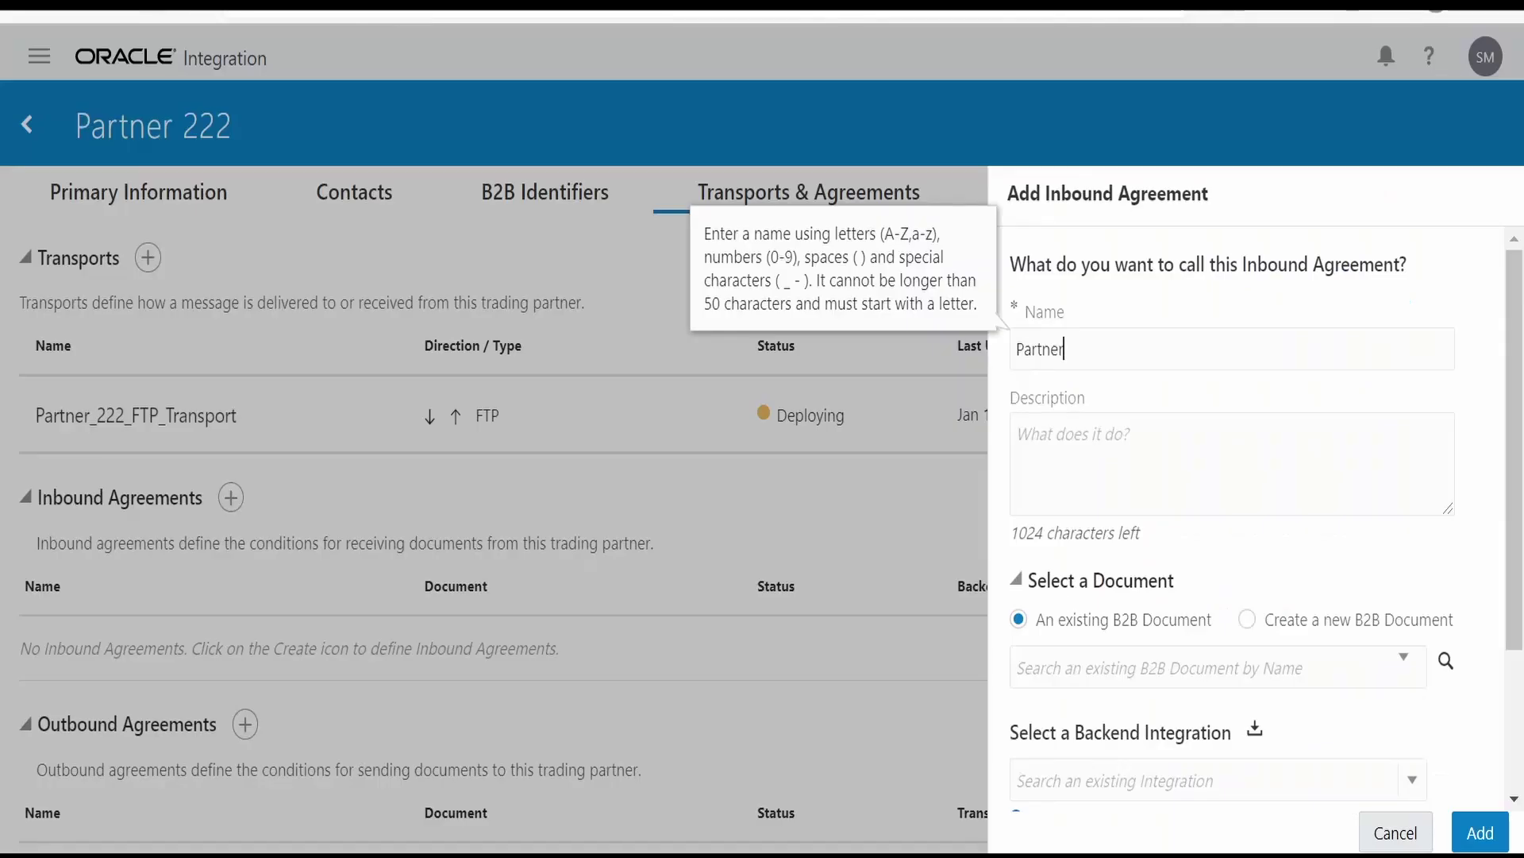
{"action": "type", "text": "_222_Inbound_Agreement"}
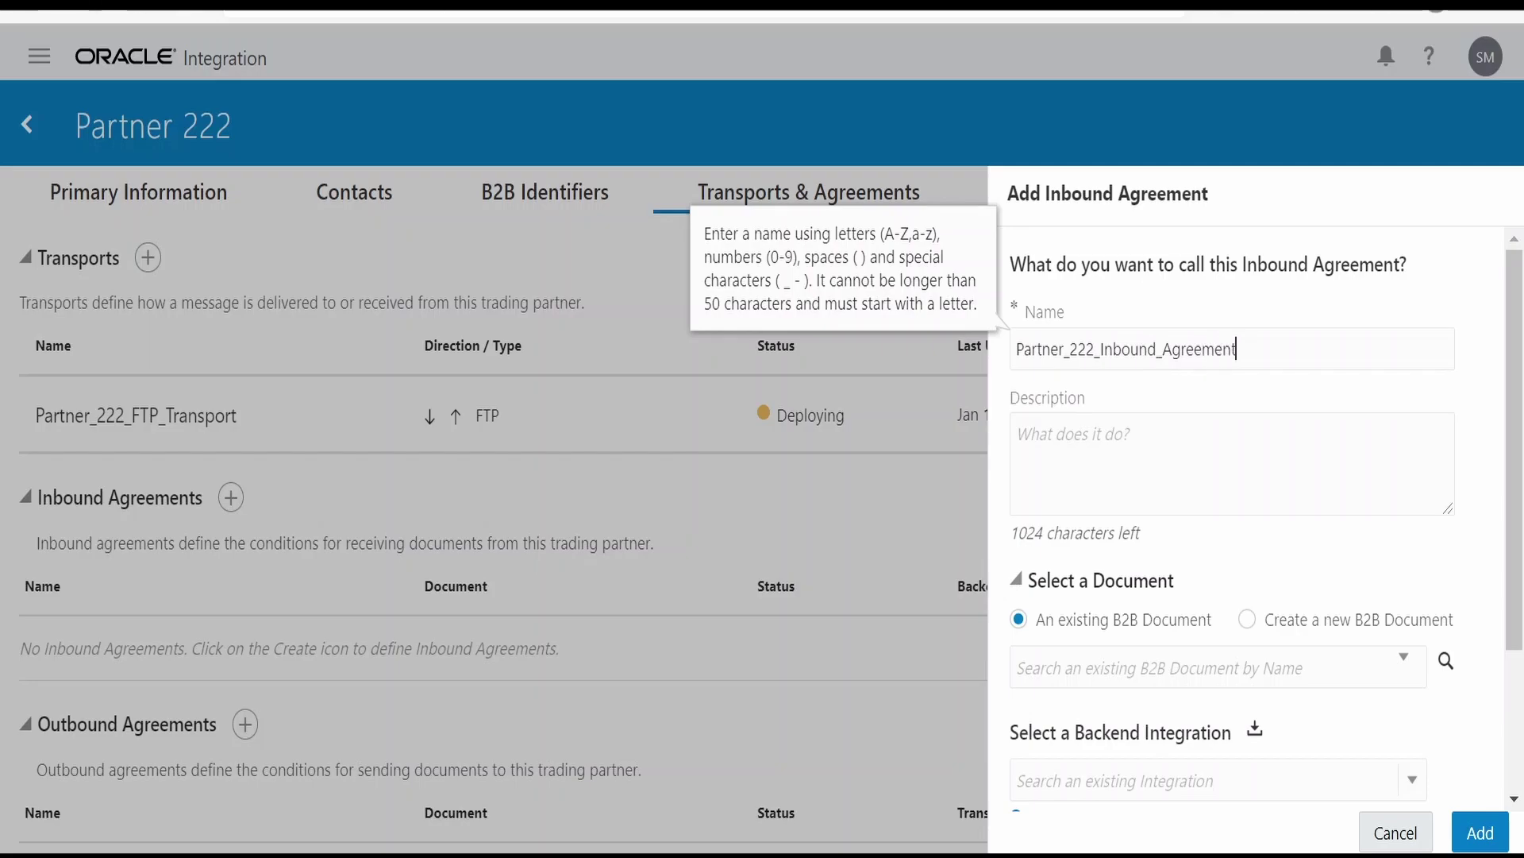
{"action": "scroll", "coordinate": [1402, 591], "scroll_direction": "down", "scroll_amount": 1}
{"action": "left_click", "coordinate": [1402, 591]}
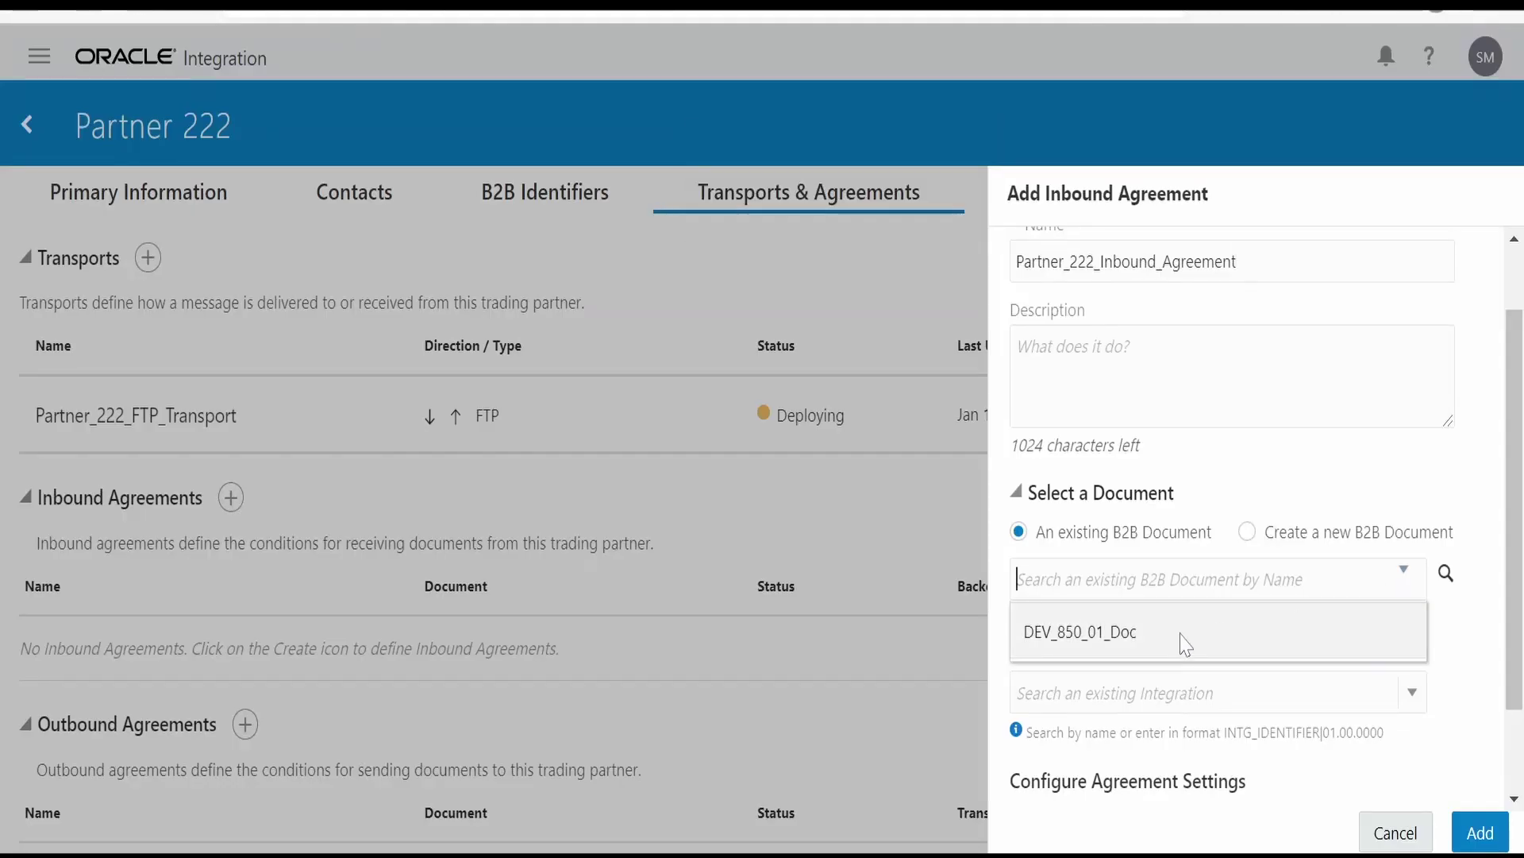
Step: Switch to the text editor notes and review the prerequisites about creating the B2B schema and B2B document
{"action": "key", "text": "alt+Tab"}
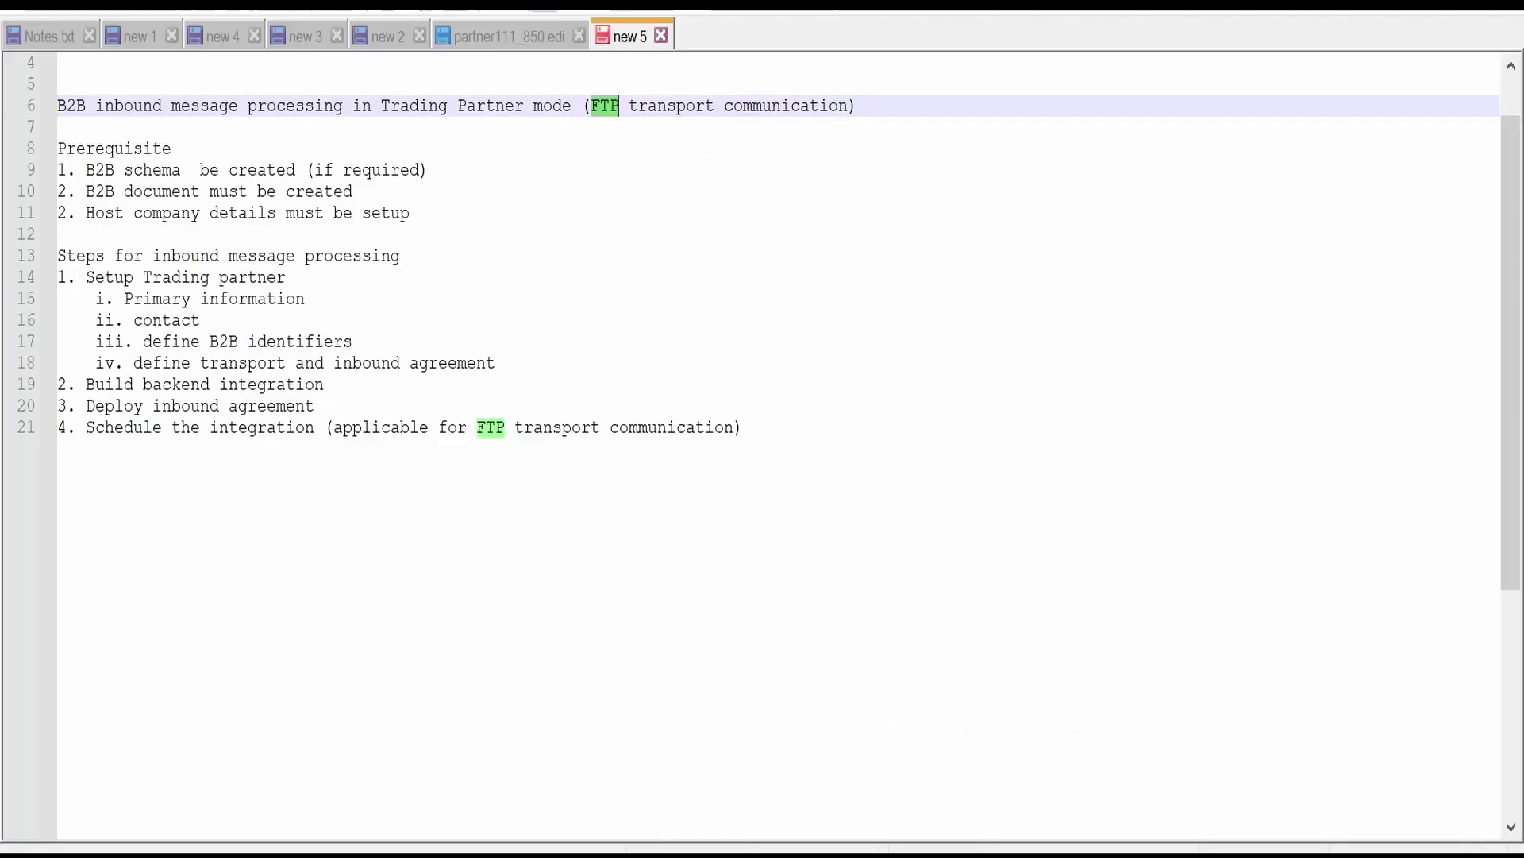
{"action": "key", "text": "Down"}
{"action": "key", "text": "Down"}
{"action": "key", "text": "Down"}
{"action": "key", "text": "End"}
{"action": "key", "text": "ctrl+shift+Left"}
{"action": "key", "text": "ctrl+shift+Left"}
{"action": "key", "text": "ctrl+shift+Left"}
{"action": "key", "text": "ctrl+shift+Left"}
{"action": "key", "text": "ctrl+shift+Left"}
{"action": "key", "text": "Down"}
{"action": "key", "text": "End"}
{"action": "key", "text": "shift+Home"}
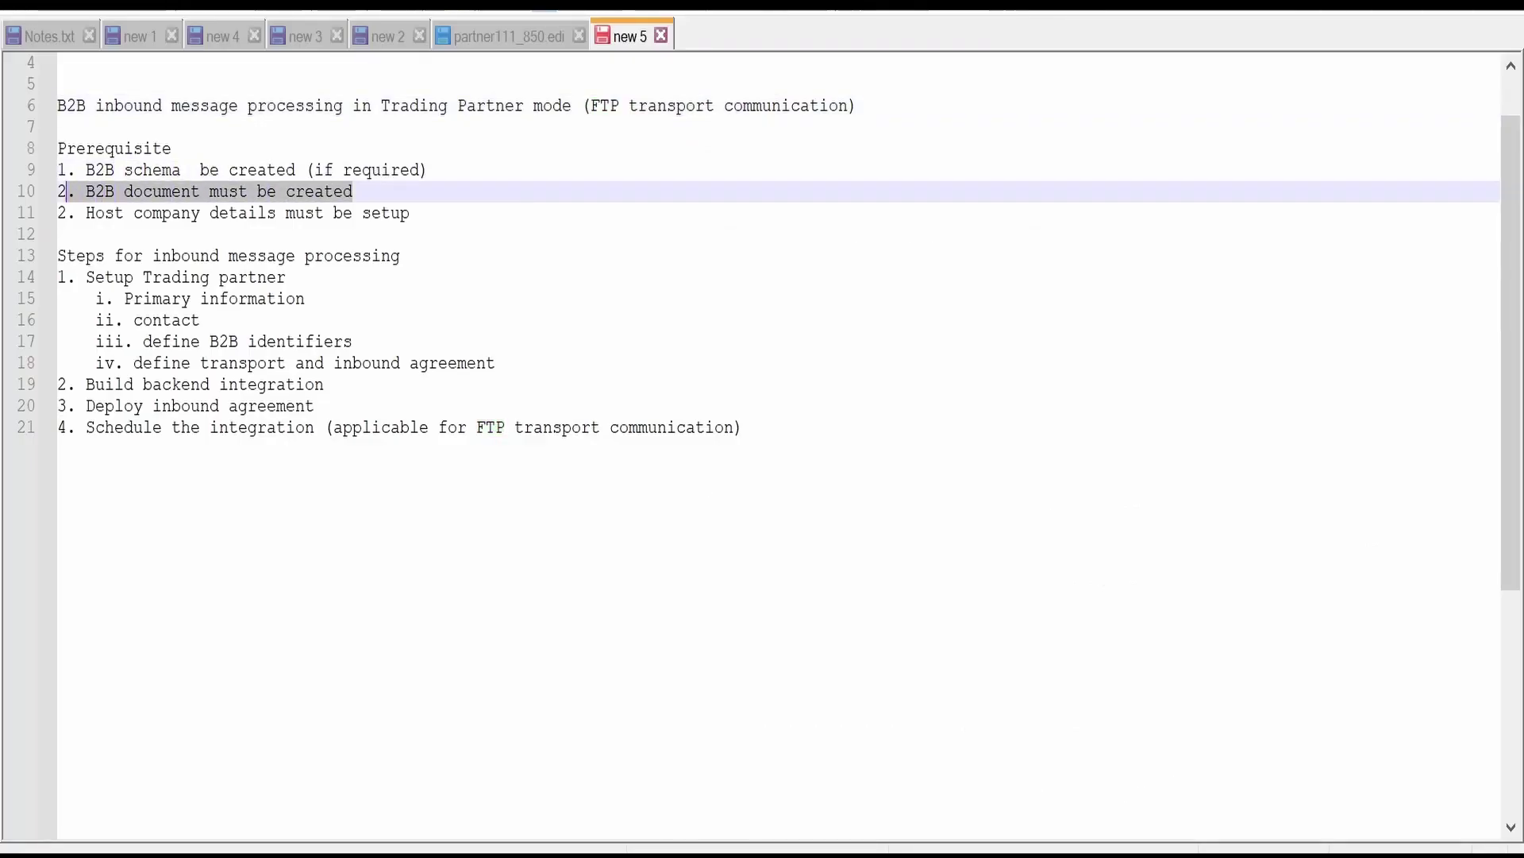
{"action": "key", "text": "shift+Up"}
{"action": "key", "text": "alt+Tab"}
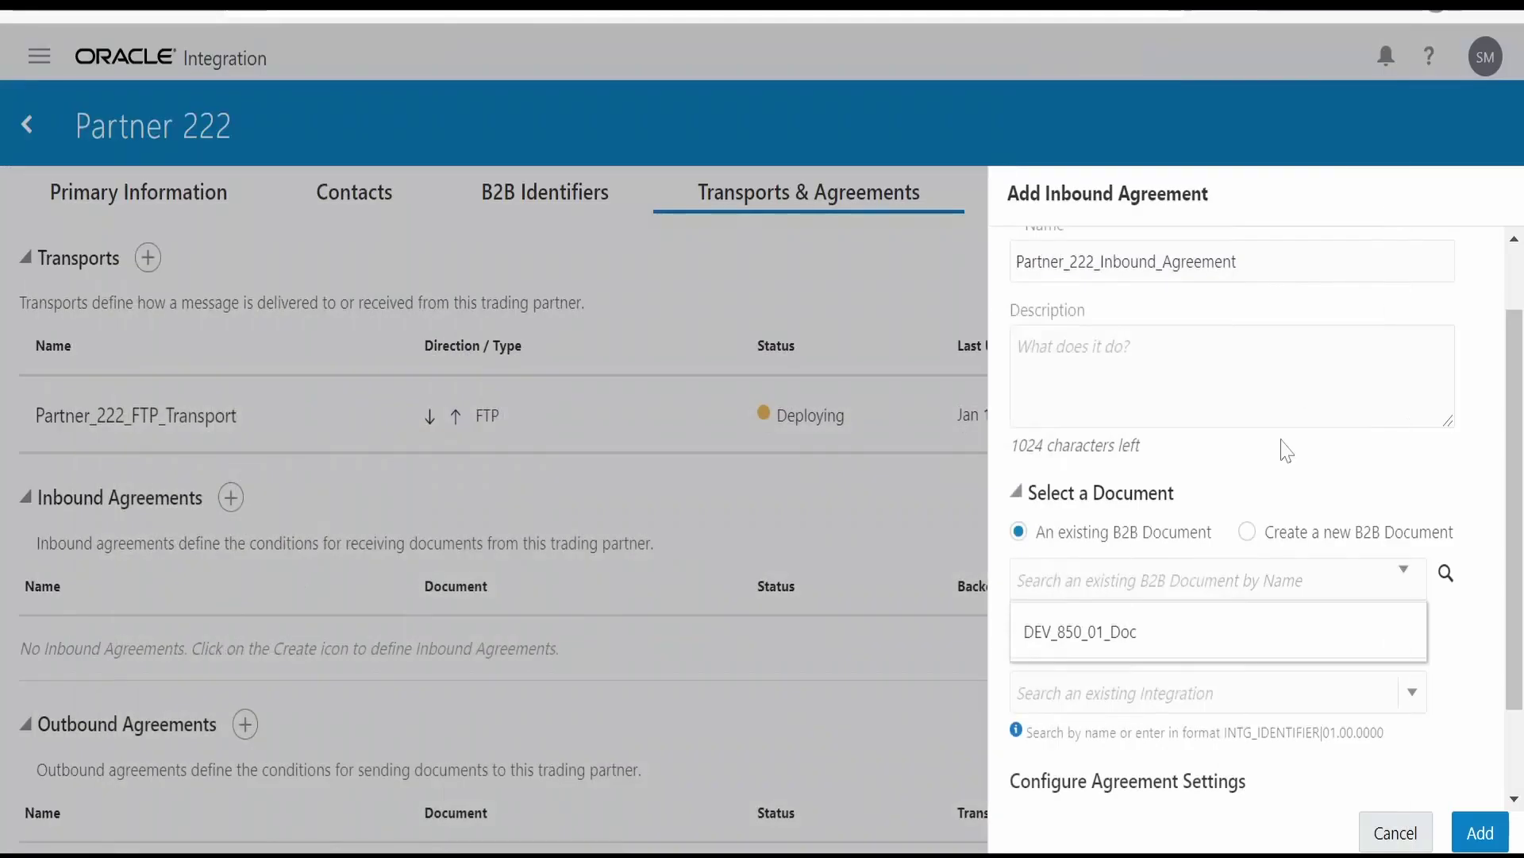
Step: Use document DEV_850_01_Doc and backend integration Partner_222 FTP Receive | 01.00.0000, turn off validations, and add the inbound agreement
{"action": "left_click", "coordinate": [1224, 651]}
{"action": "scroll", "coordinate": [1319, 585], "scroll_direction": "down", "scroll_amount": 2}
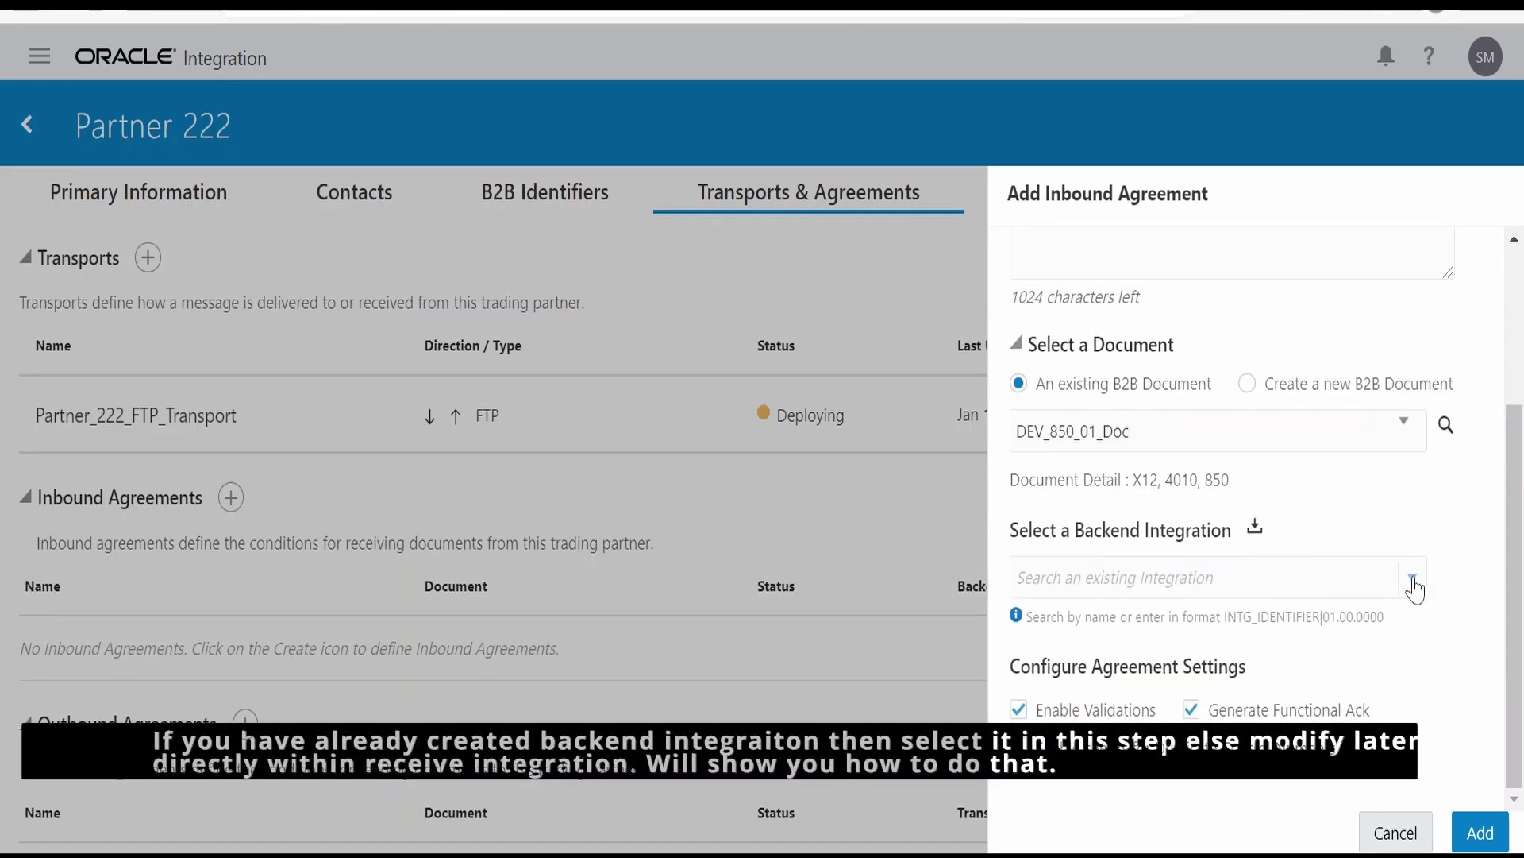
{"action": "left_click", "coordinate": [1413, 586]}
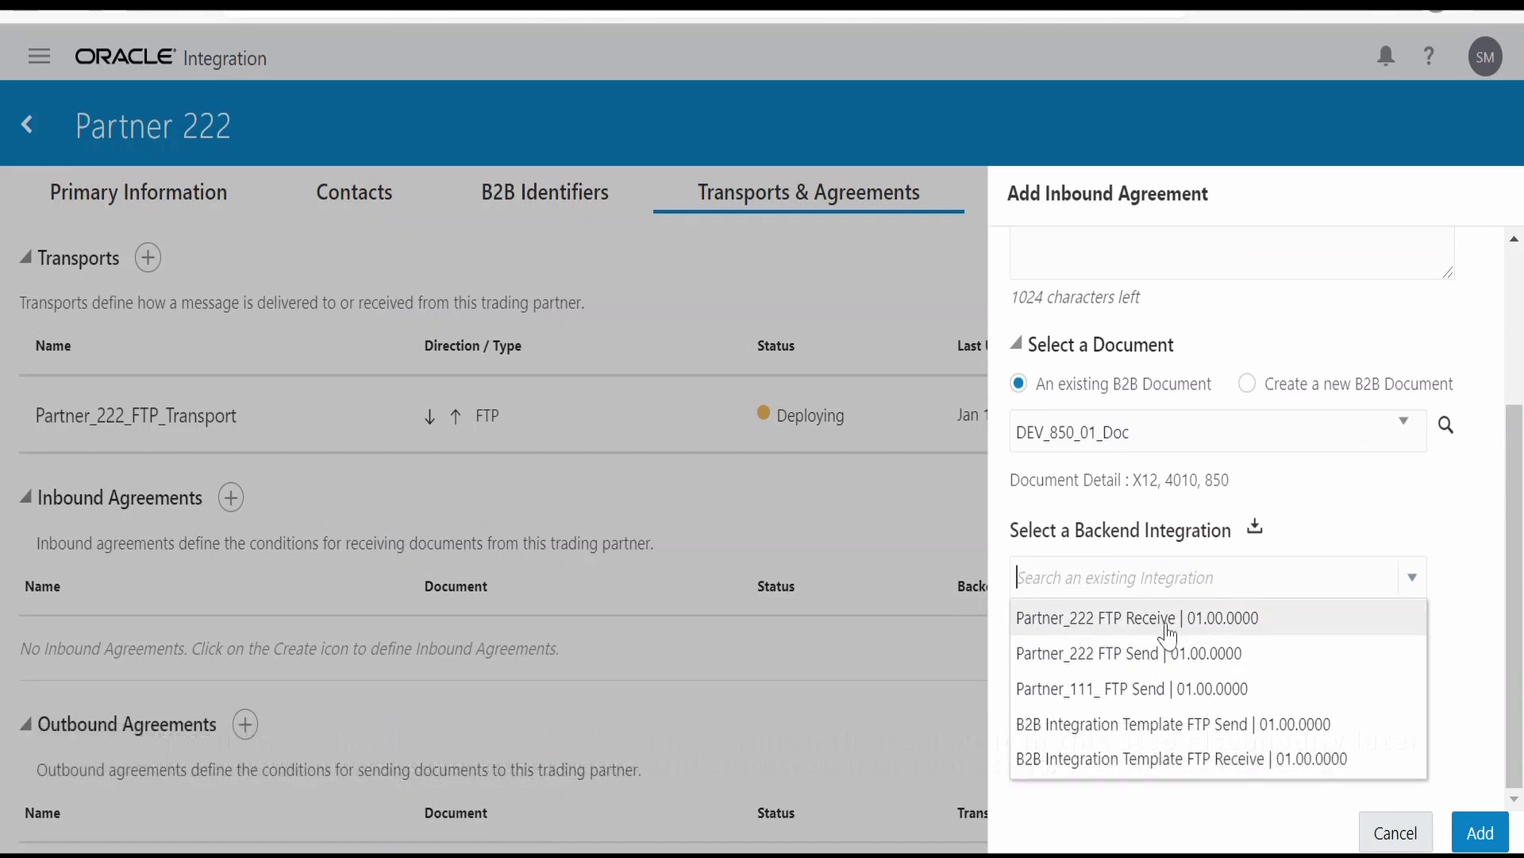
{"action": "left_click", "coordinate": [1167, 627]}
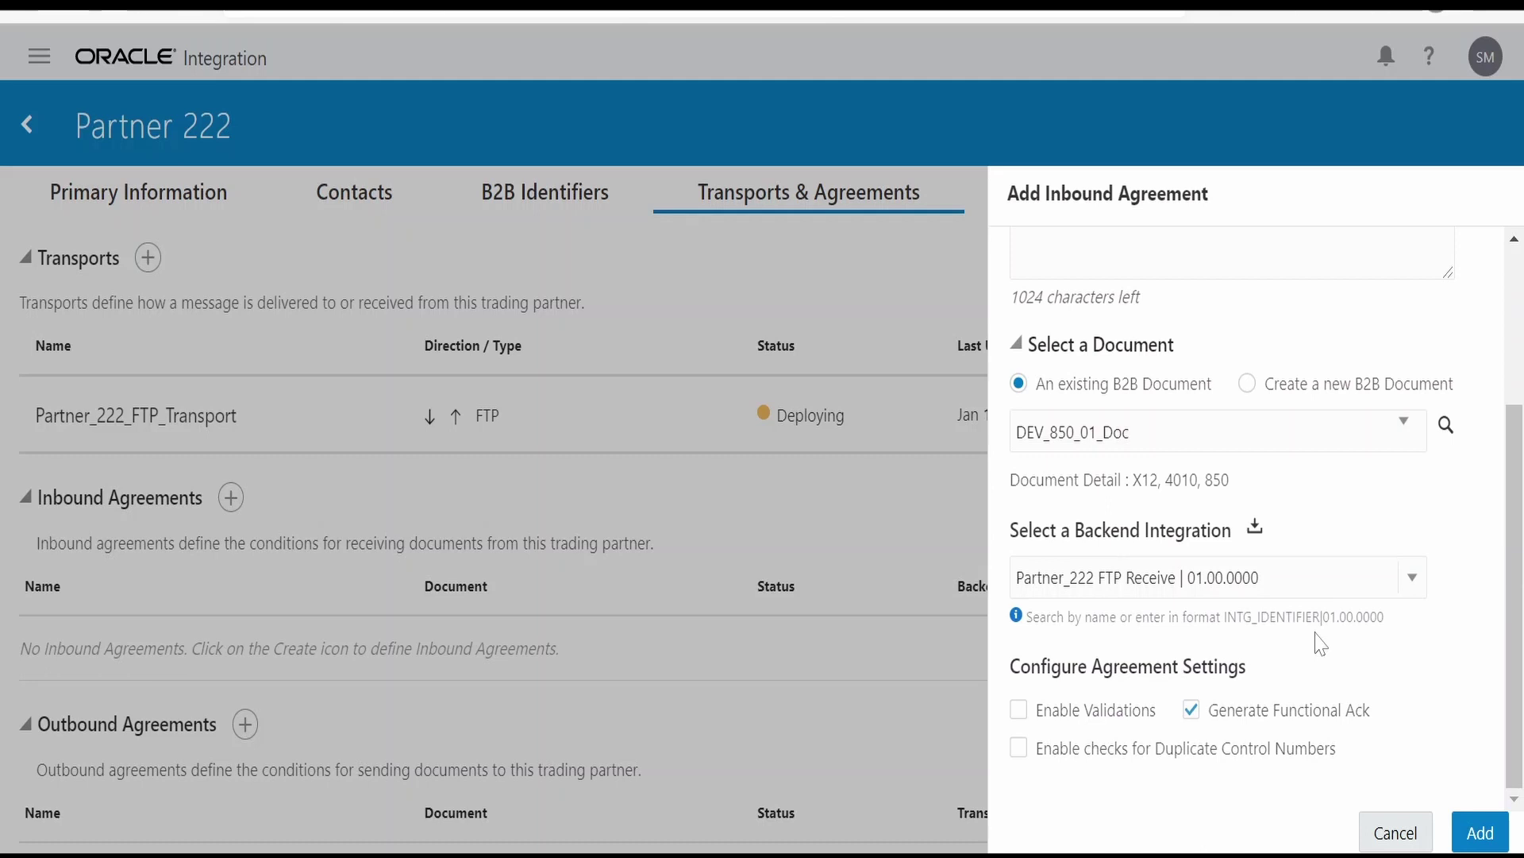
{"action": "left_click", "coordinate": [1480, 833]}
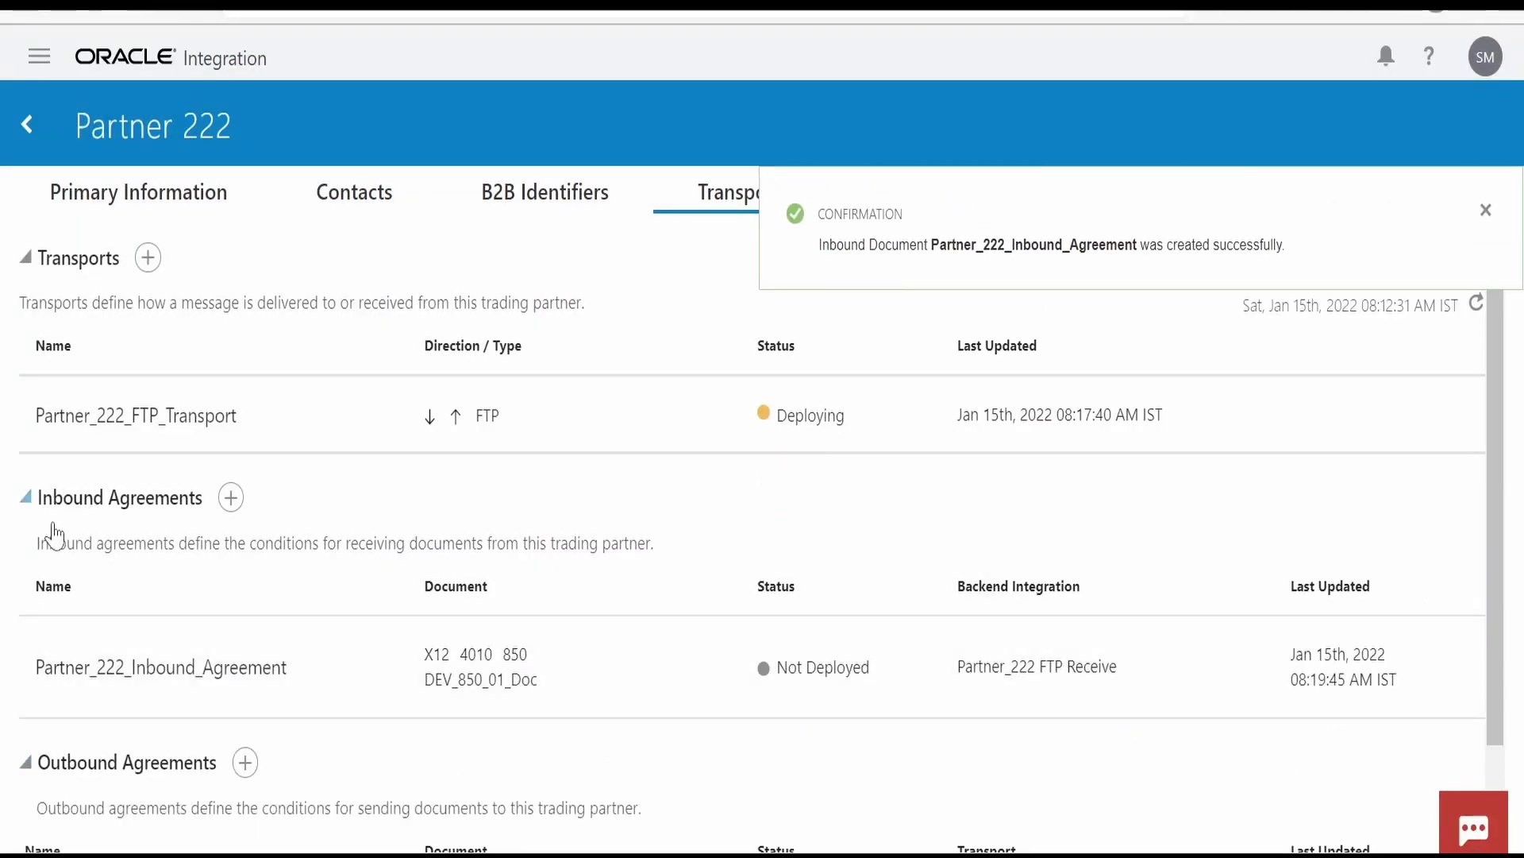
Step: Deploy the inbound agreement Partner_222_Inbound_Agreement and confirm the deployment
{"action": "left_click", "coordinate": [1357, 677]}
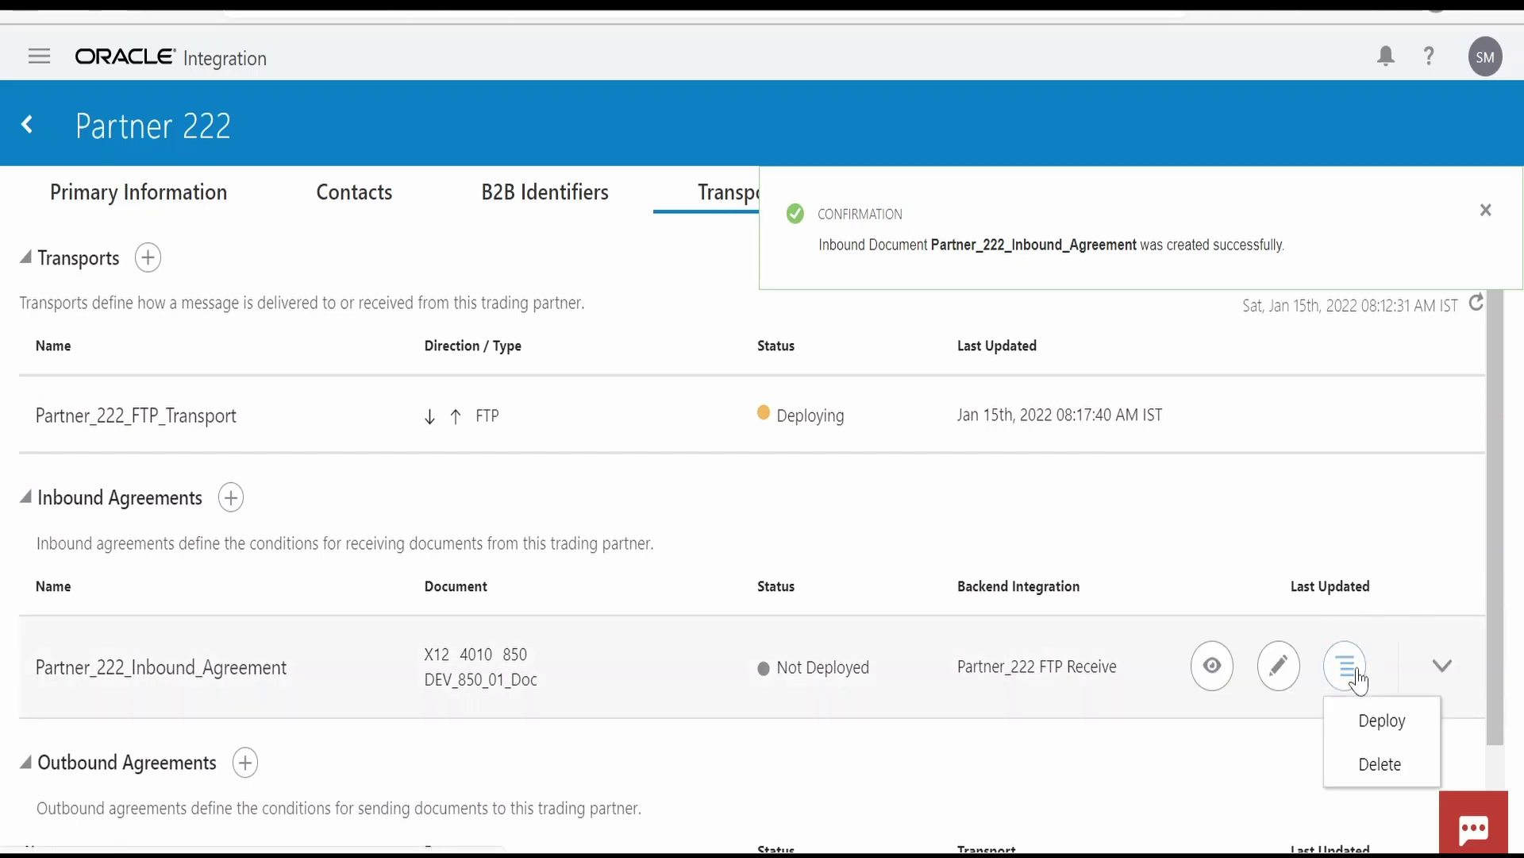
{"action": "left_click", "coordinate": [1384, 723]}
{"action": "left_click", "coordinate": [988, 559]}
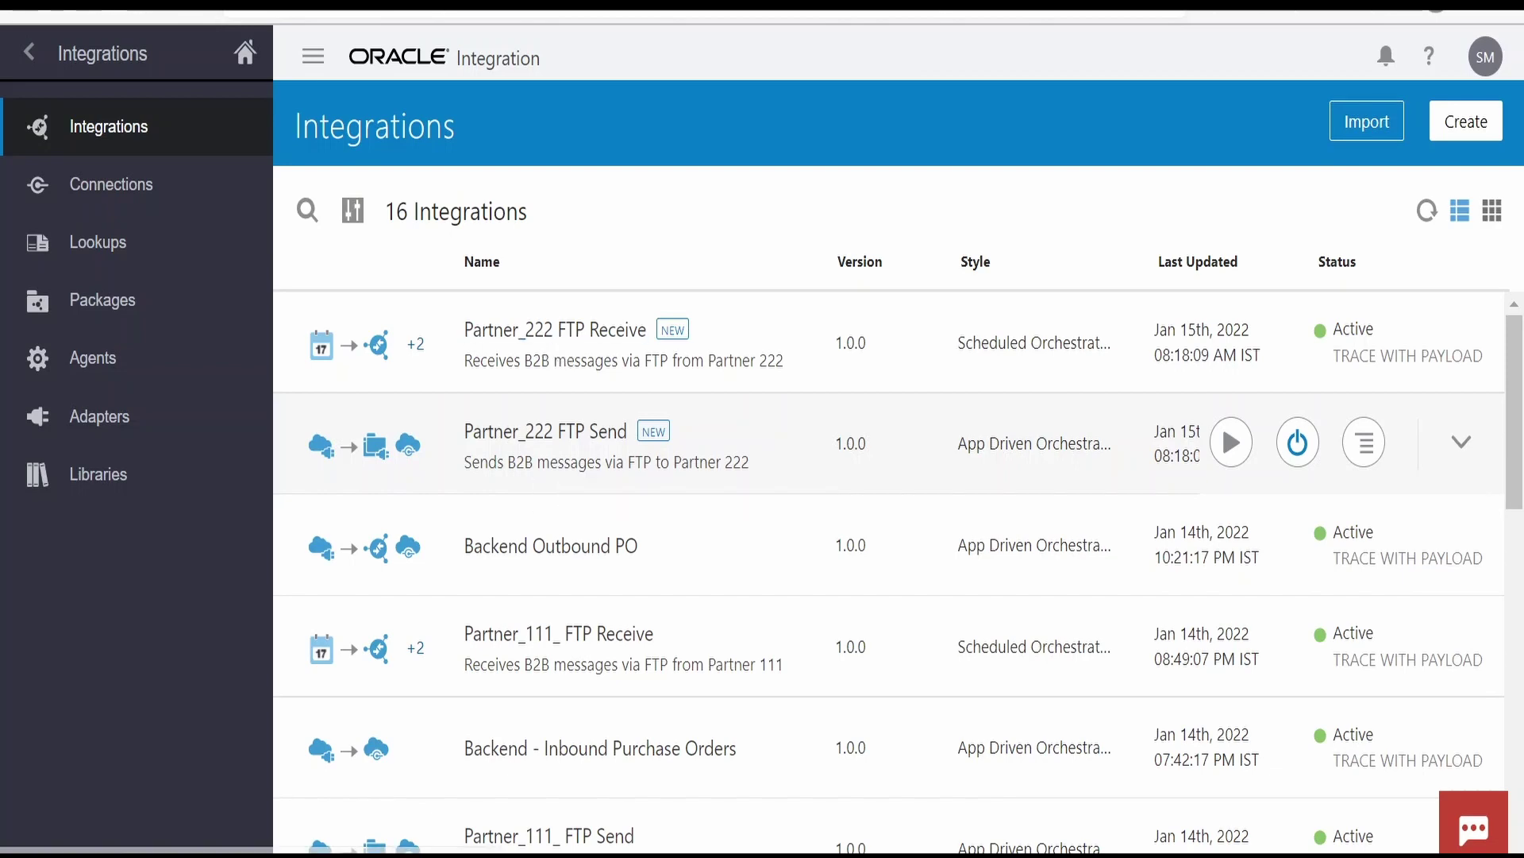
Step: Look through the integrations list for the Partner_222 FTP integrations and the B2B Integration Template FTP Send and FTP Receive entries
{"action": "scroll", "coordinate": [548, 444], "scroll_direction": "down", "scroll_amount": 3}
{"action": "scroll", "coordinate": [606, 600], "scroll_direction": "down", "scroll_amount": 1}
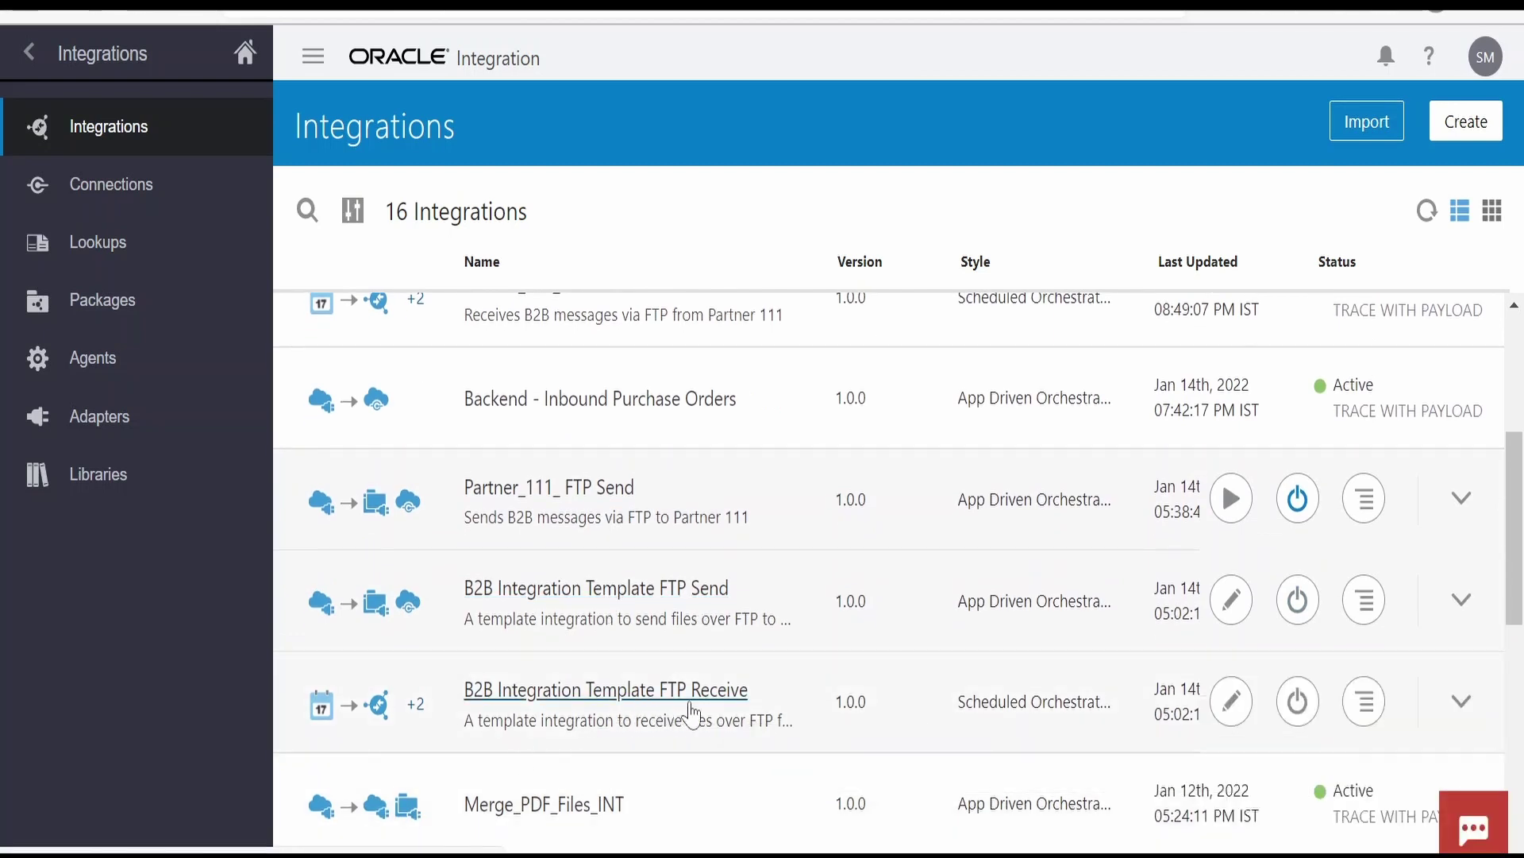
{"action": "scroll", "coordinate": [726, 623], "scroll_direction": "up", "scroll_amount": 3}
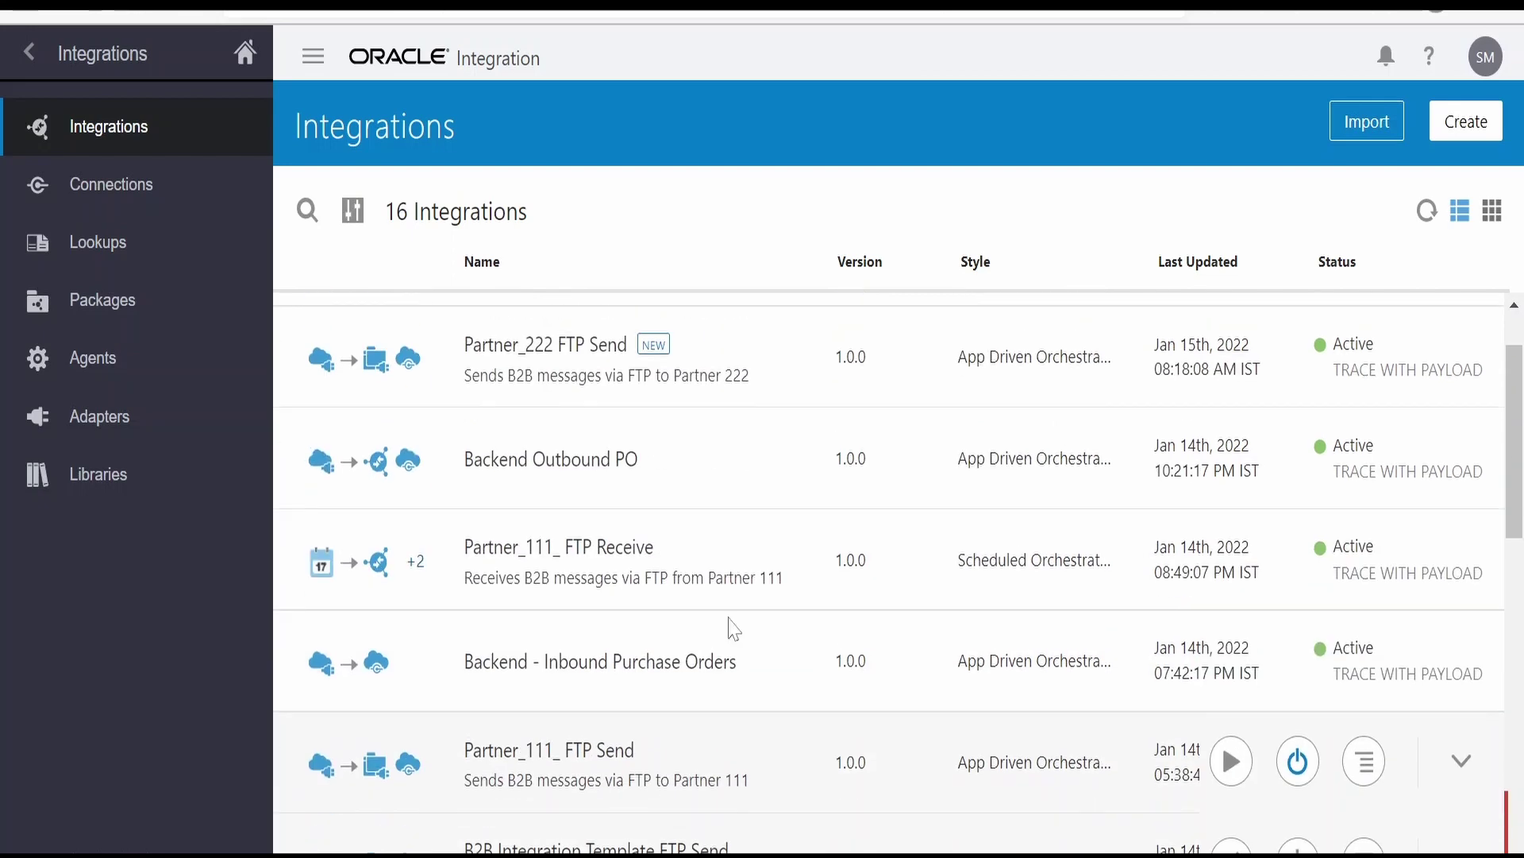
{"action": "scroll", "coordinate": [714, 635], "scroll_direction": "down", "scroll_amount": 3}
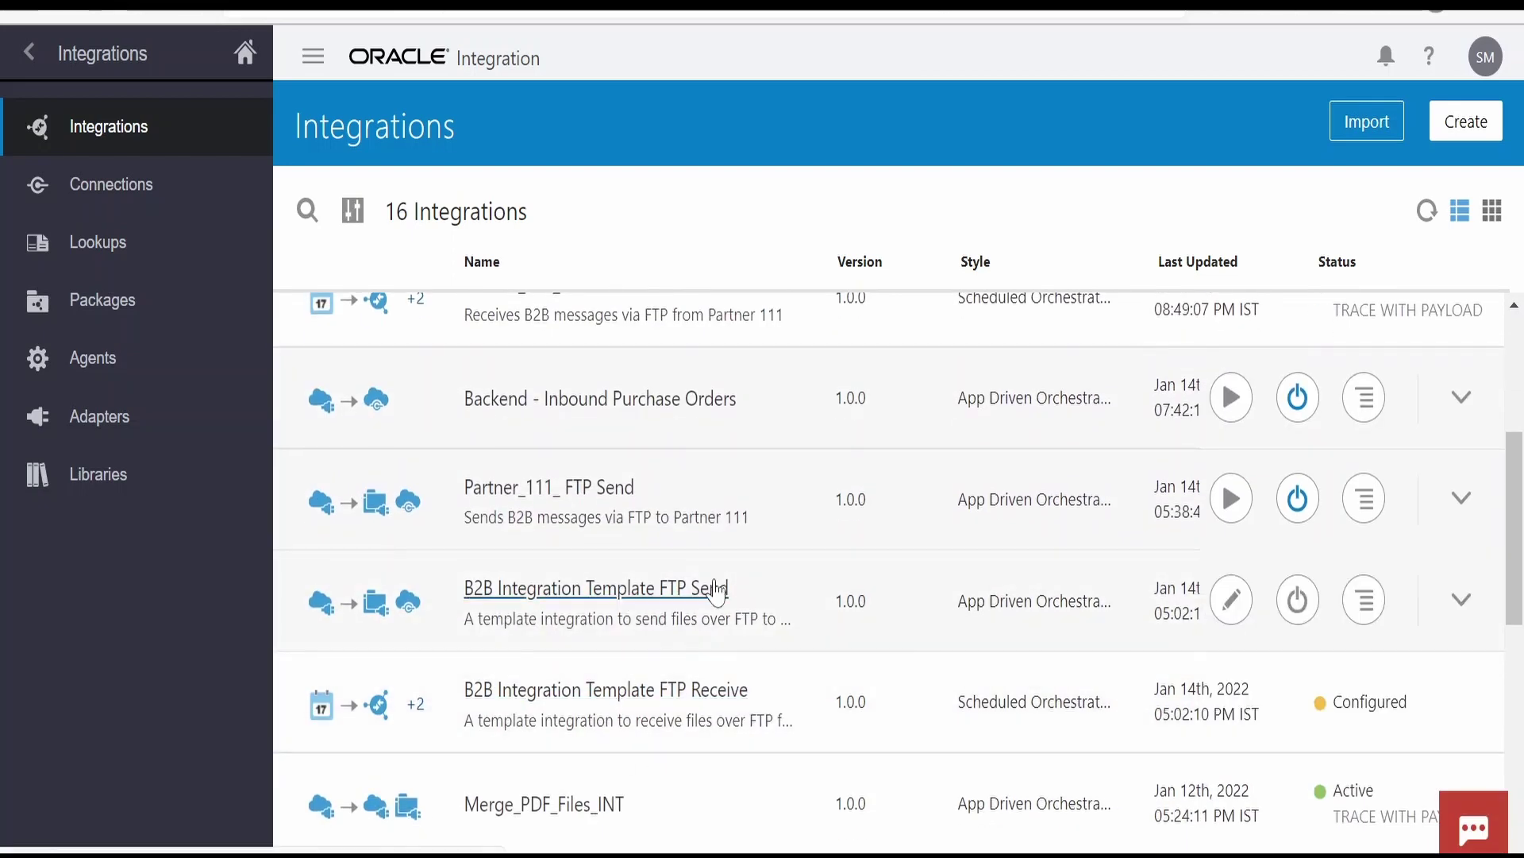
{"action": "scroll", "coordinate": [674, 586], "scroll_direction": "up", "scroll_amount": 5}
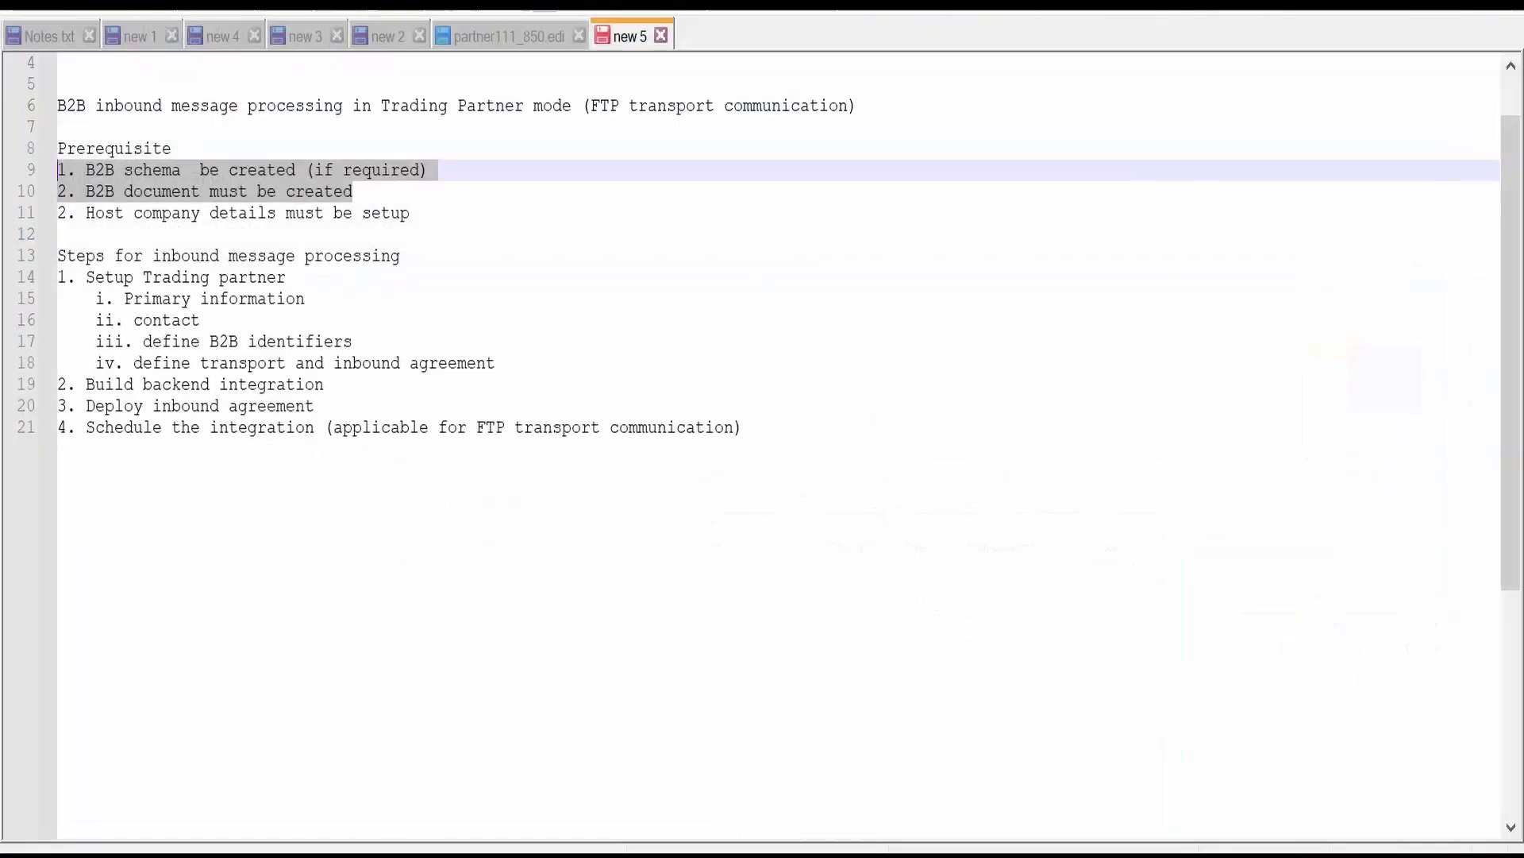
Step: Switch to the text editor notes and review the inbound processing steps, from setting up the trading partner to building the backend integration
{"action": "left_click", "coordinate": [64, 234]}
{"action": "left_click_drag", "start_coordinate": [76, 277], "coordinate": [305, 299]}
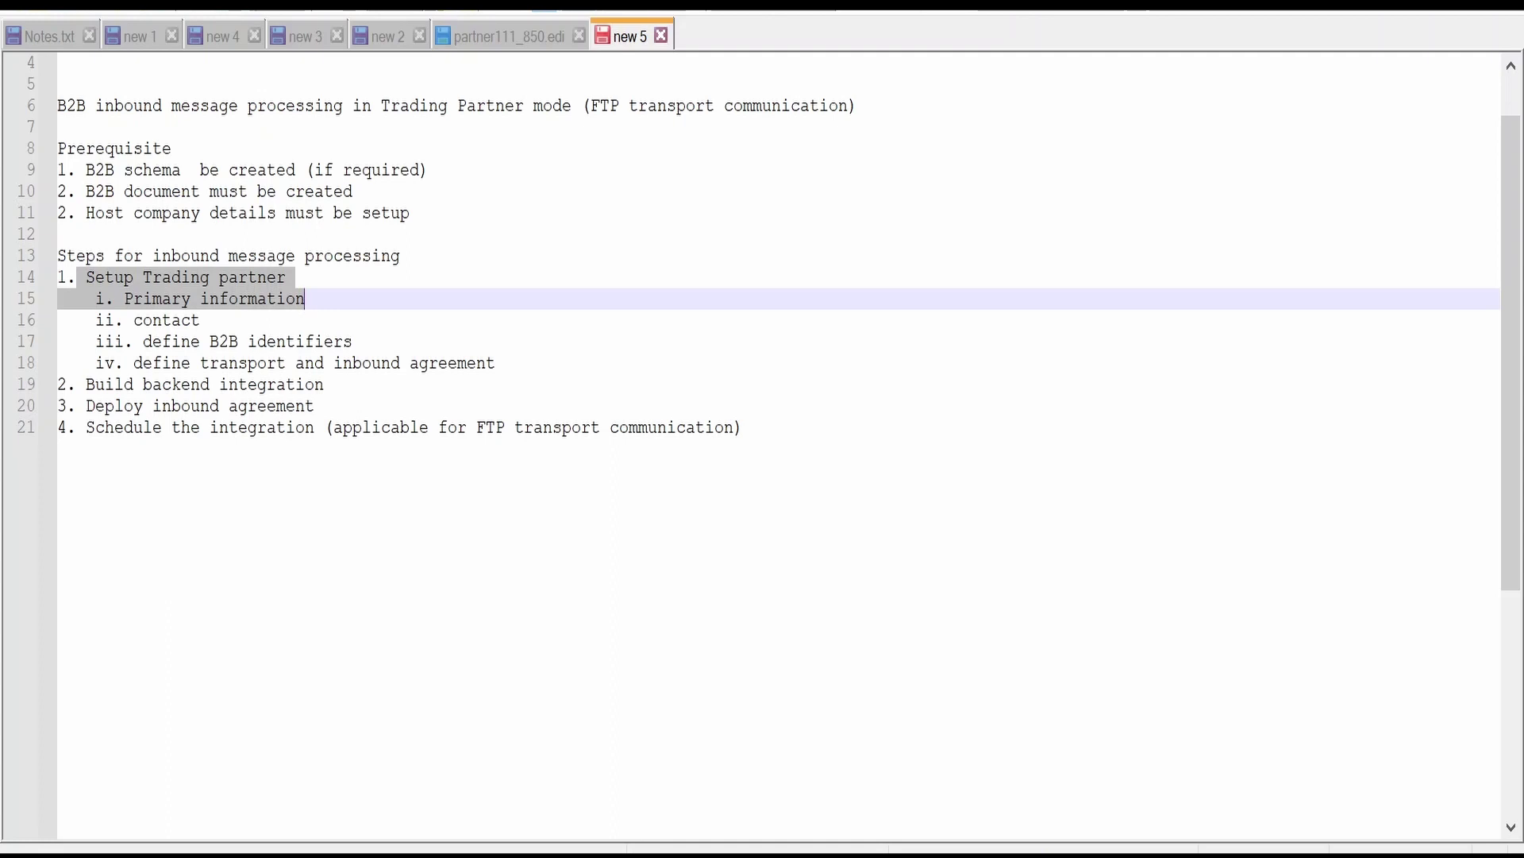
{"action": "left_click", "coordinate": [200, 320]}
{"action": "left_click", "coordinate": [353, 341]}
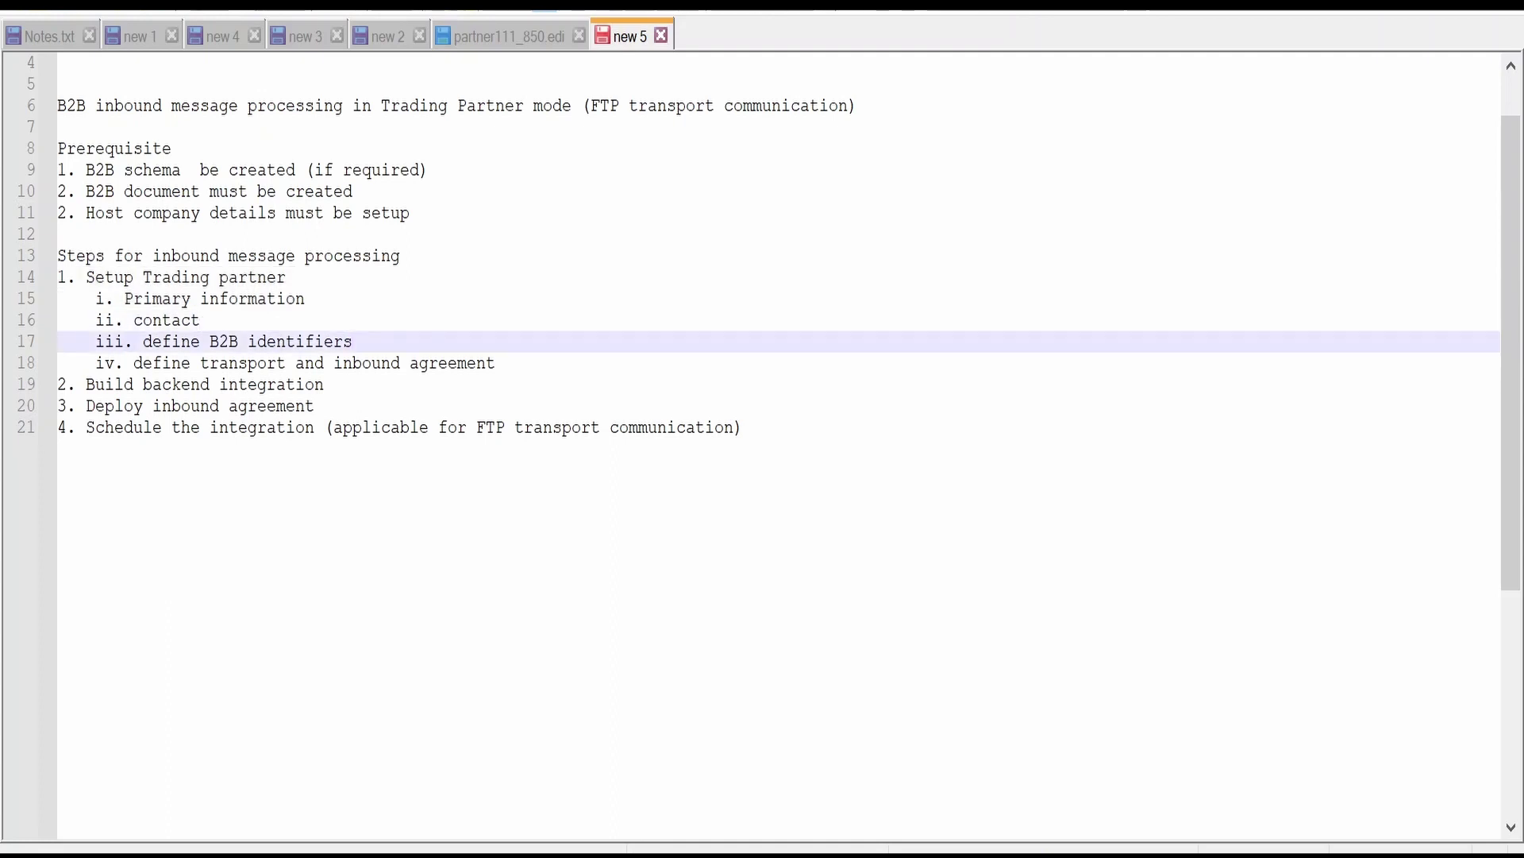
{"action": "left_click_drag", "start_coordinate": [495, 363], "coordinate": [117, 370]}
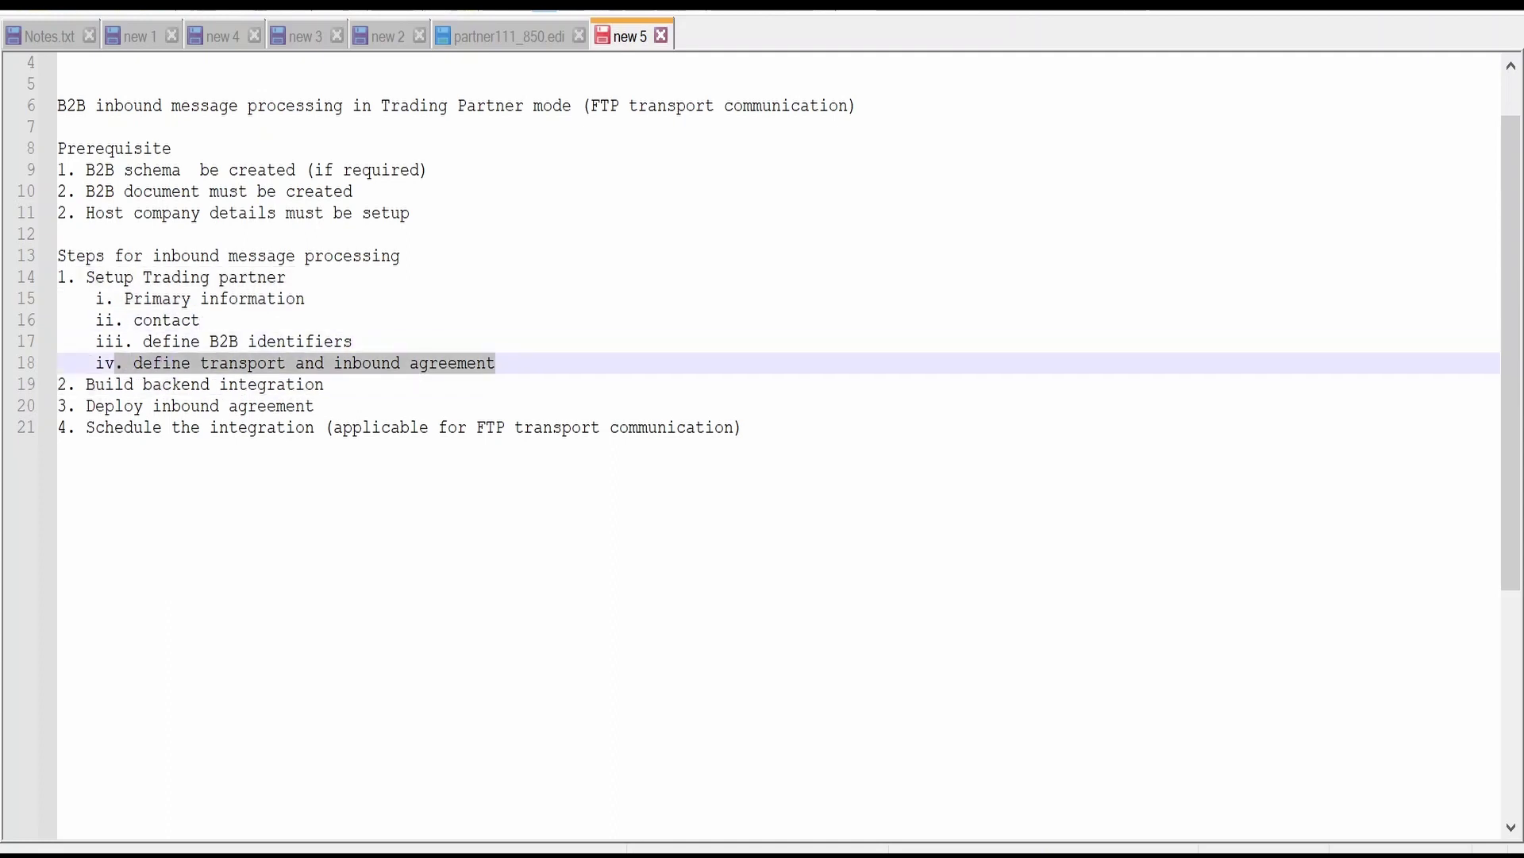
{"action": "left_click_drag", "start_coordinate": [324, 384], "coordinate": [113, 384]}
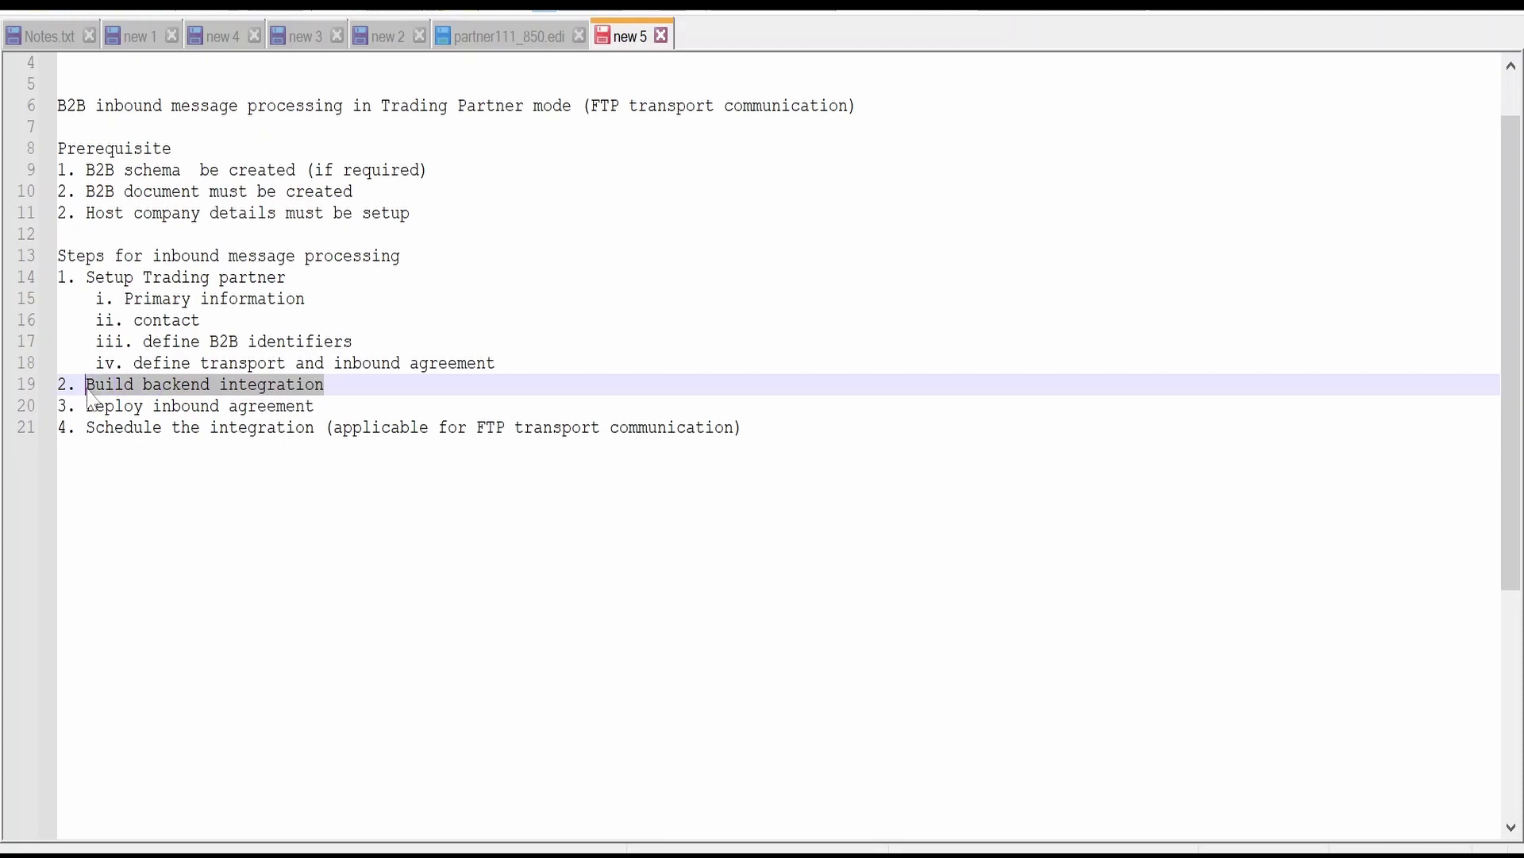
{"action": "left_click_drag", "start_coordinate": [315, 406], "coordinate": [95, 406]}
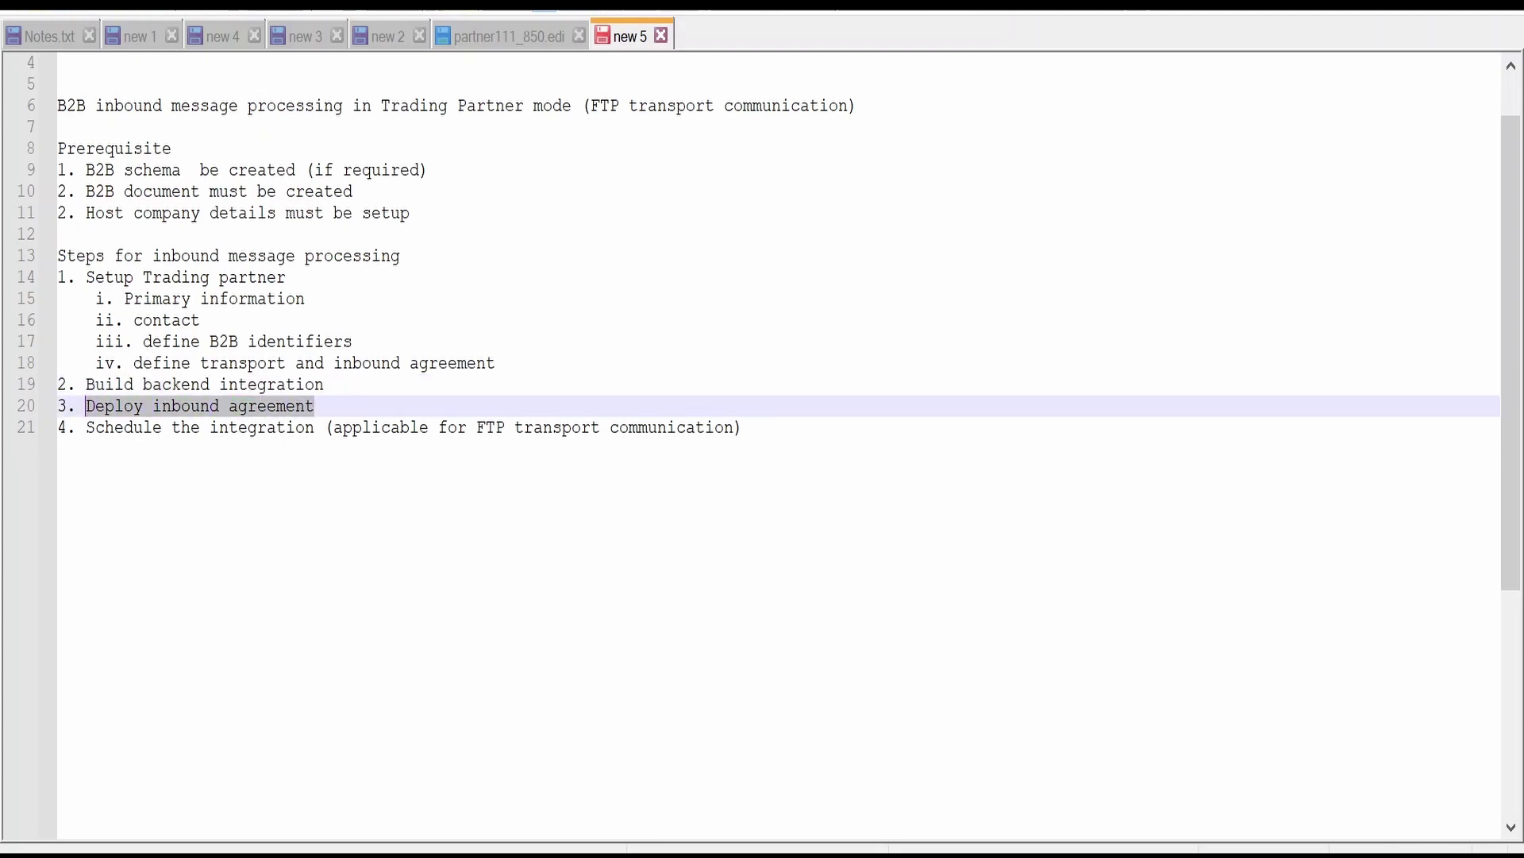
{"action": "key", "text": "Up"}
{"action": "key", "text": "End"}
{"action": "key", "text": "ctrl+shift+Left"}
{"action": "key", "text": "ctrl+shift+Left"}
{"action": "key", "text": "ctrl+shift+Left"}
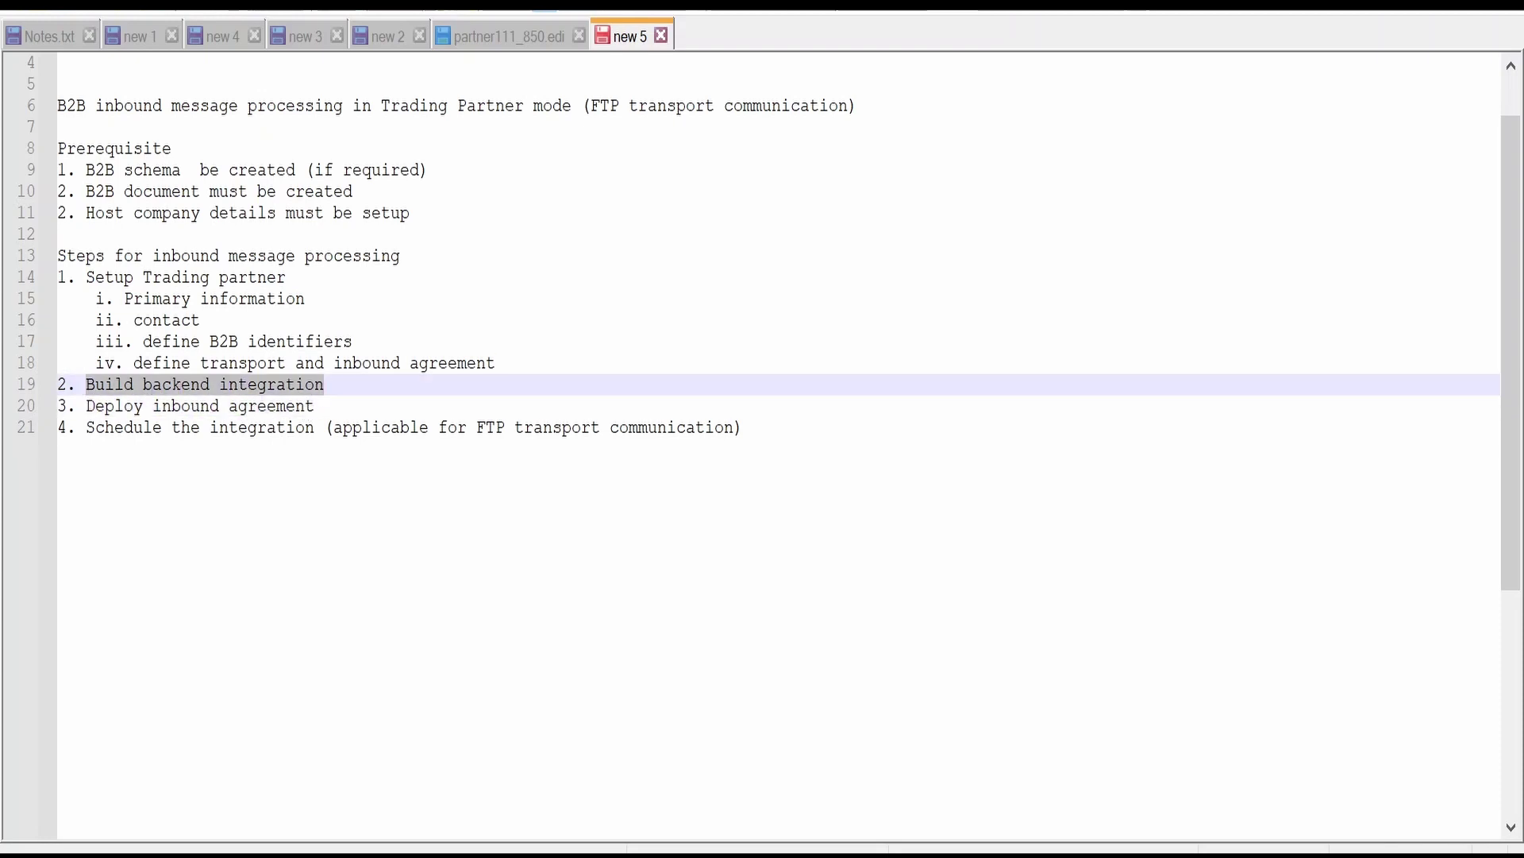
Step: Switch to the Oracle Help Center, open Inbound Message Processing, and read about the backend integration's REST Adapter trigger, JSON sample and for-each action
{"action": "key", "text": "alt+Tab"}
{"action": "scroll", "coordinate": [284, 673], "scroll_direction": "down", "scroll_amount": 2}
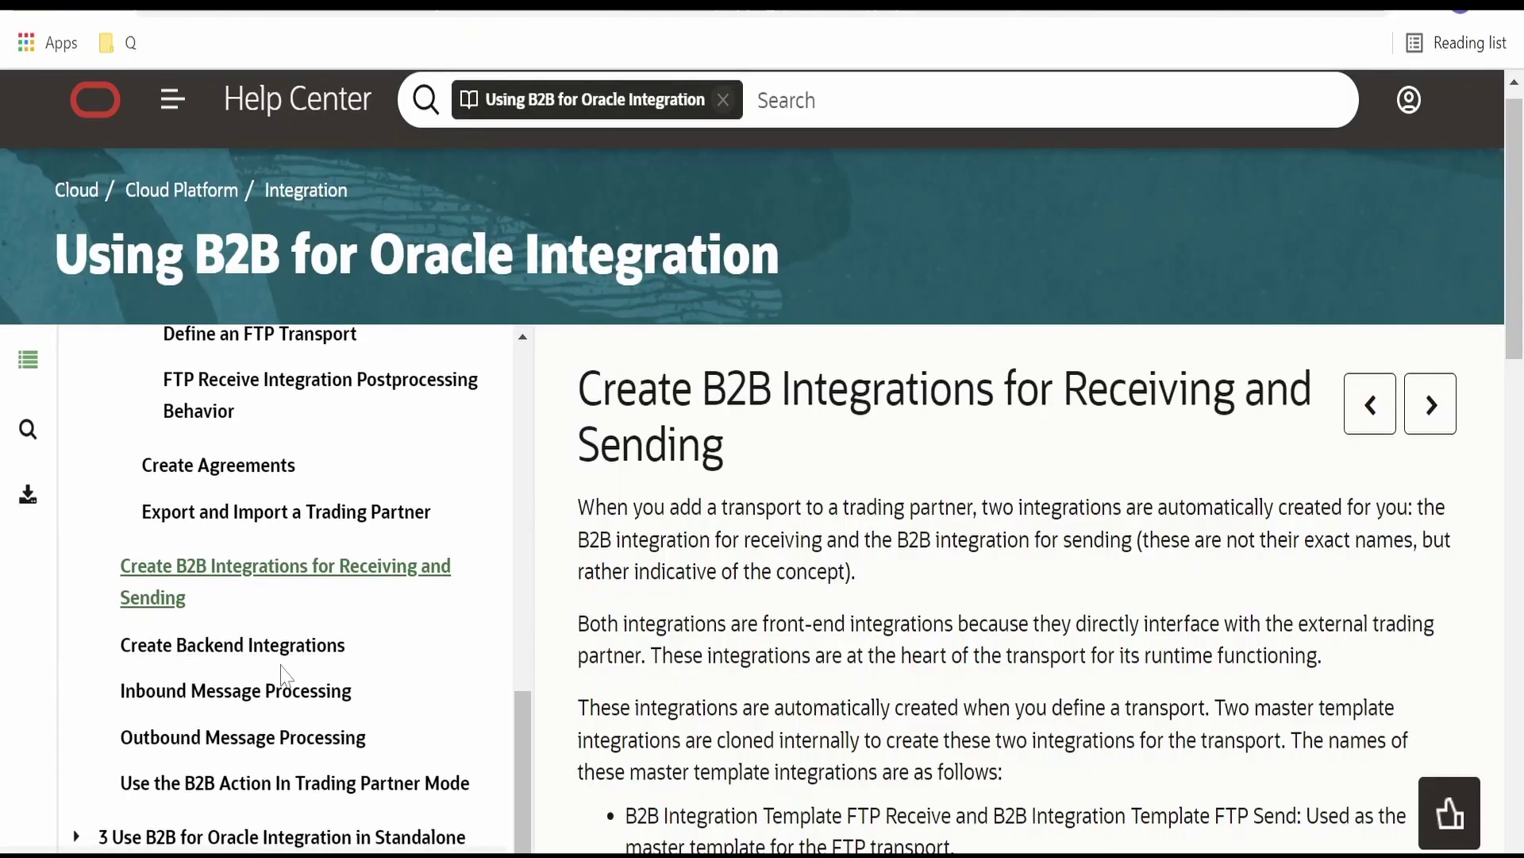
{"action": "left_click", "coordinate": [282, 709]}
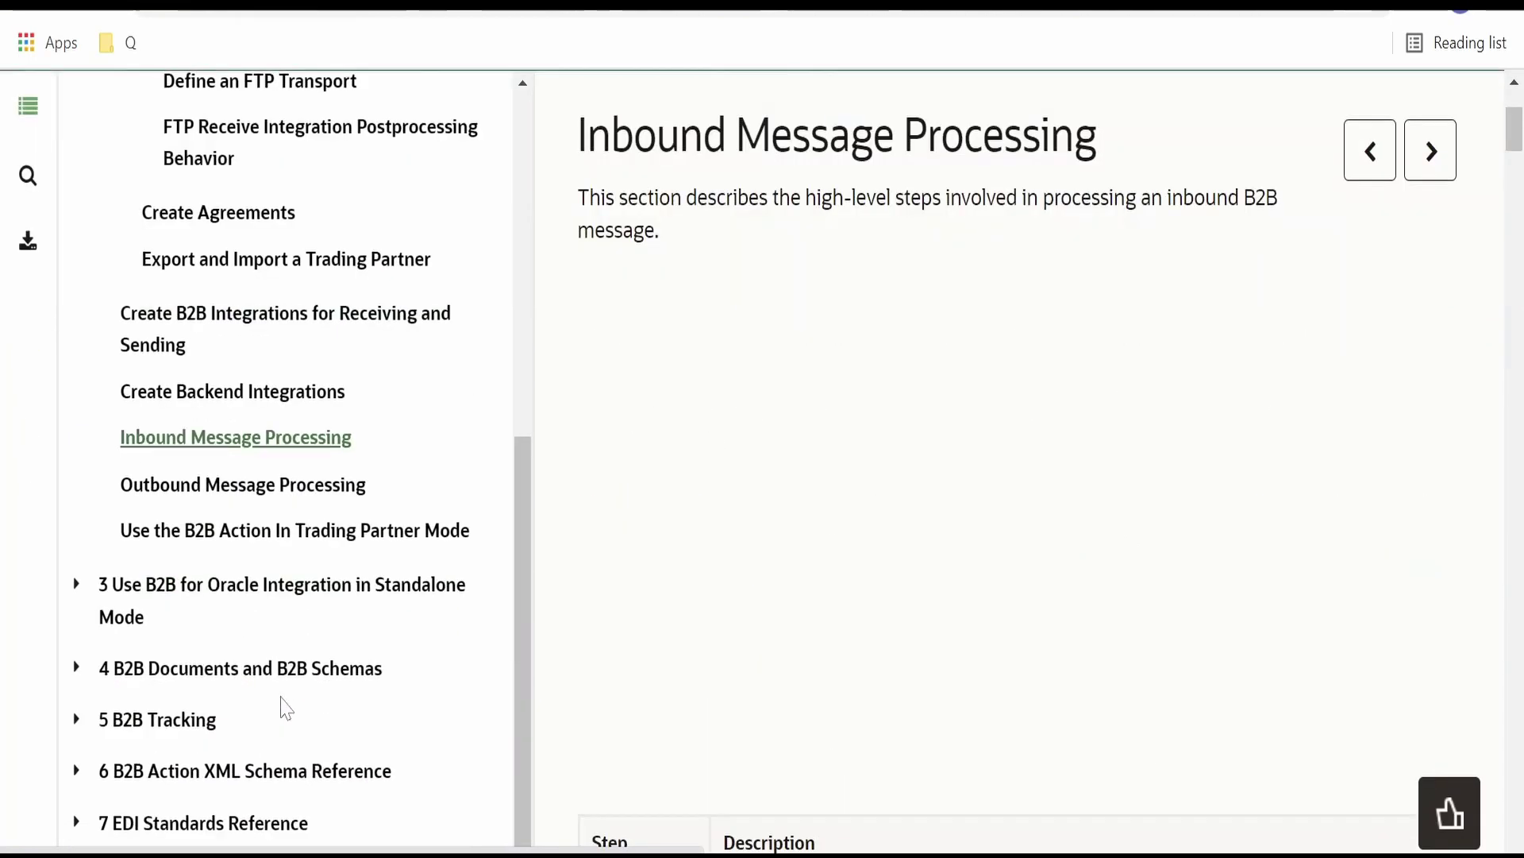
{"action": "scroll", "coordinate": [756, 527], "scroll_direction": "down", "scroll_amount": 3}
{"action": "scroll", "coordinate": [760, 527], "scroll_direction": "down", "scroll_amount": 10}
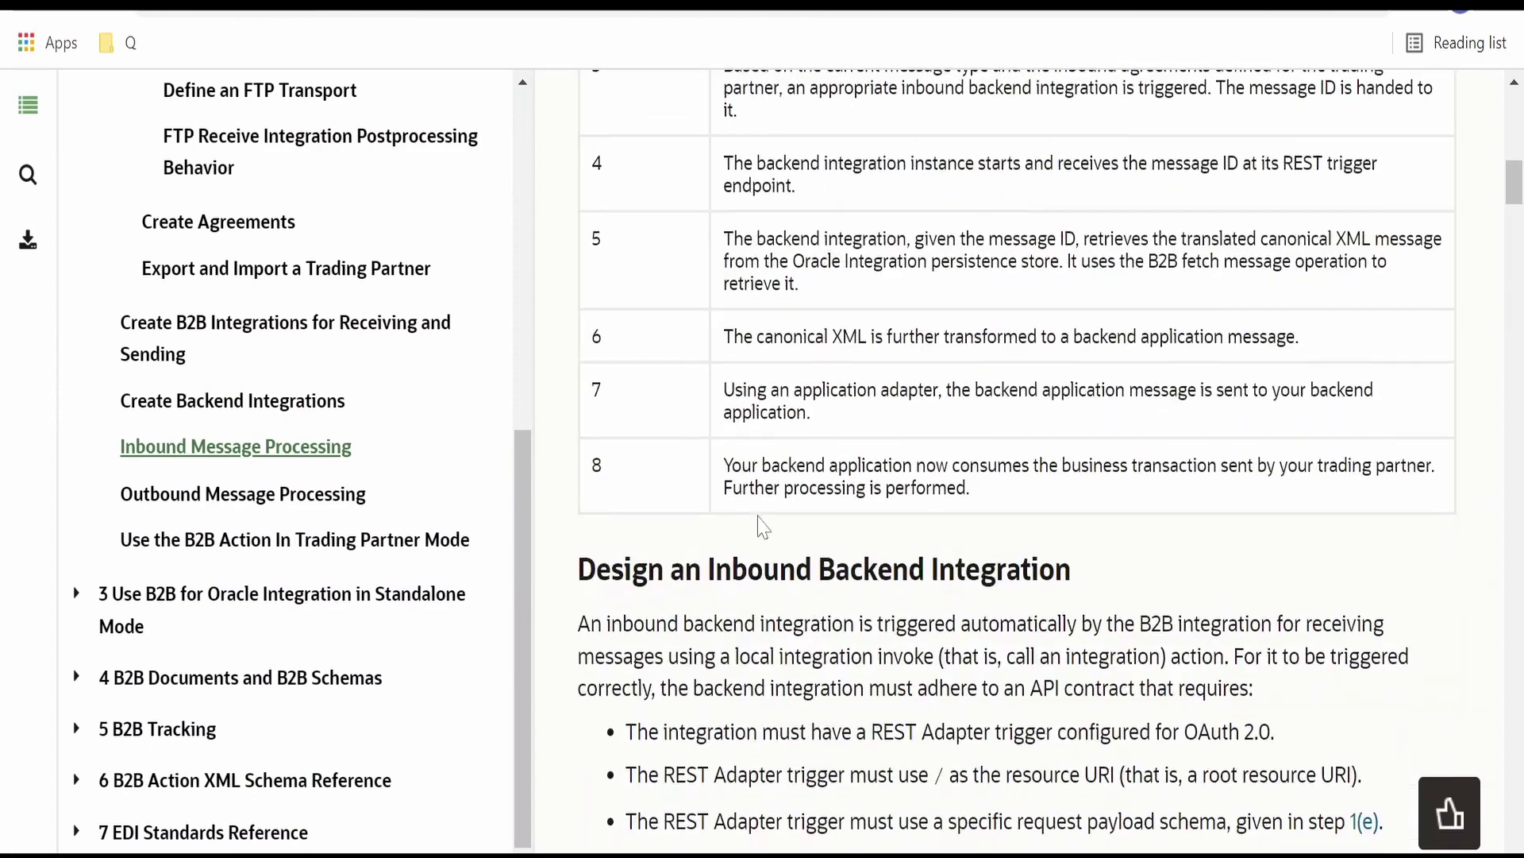
{"action": "scroll", "coordinate": [1024, 477], "scroll_direction": "down", "scroll_amount": 10}
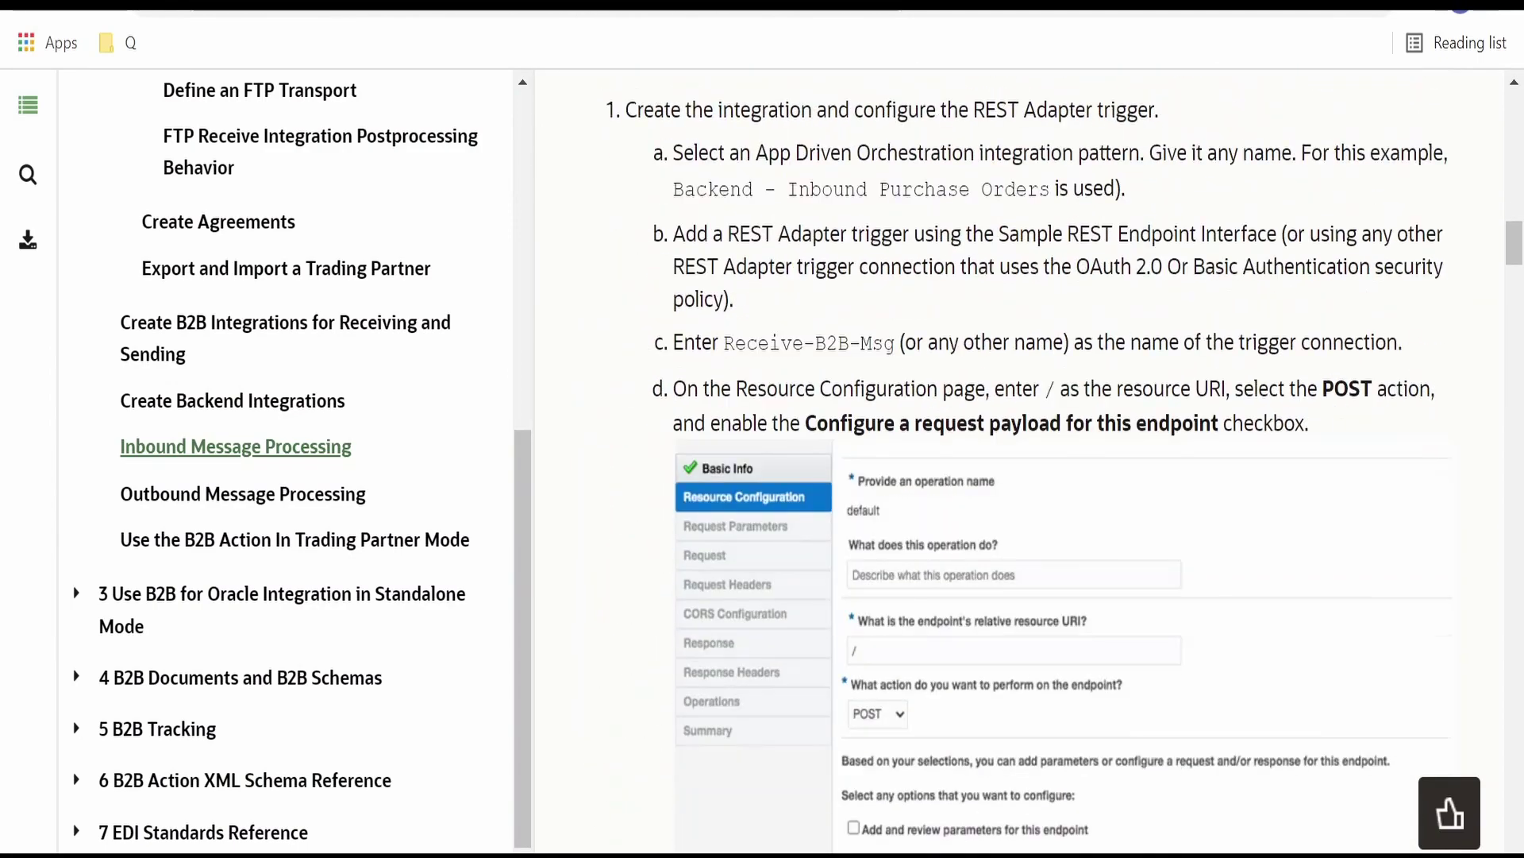
{"action": "scroll", "coordinate": [1024, 476], "scroll_direction": "up", "scroll_amount": 5}
{"action": "scroll", "coordinate": [1024, 476], "scroll_direction": "down", "scroll_amount": 2}
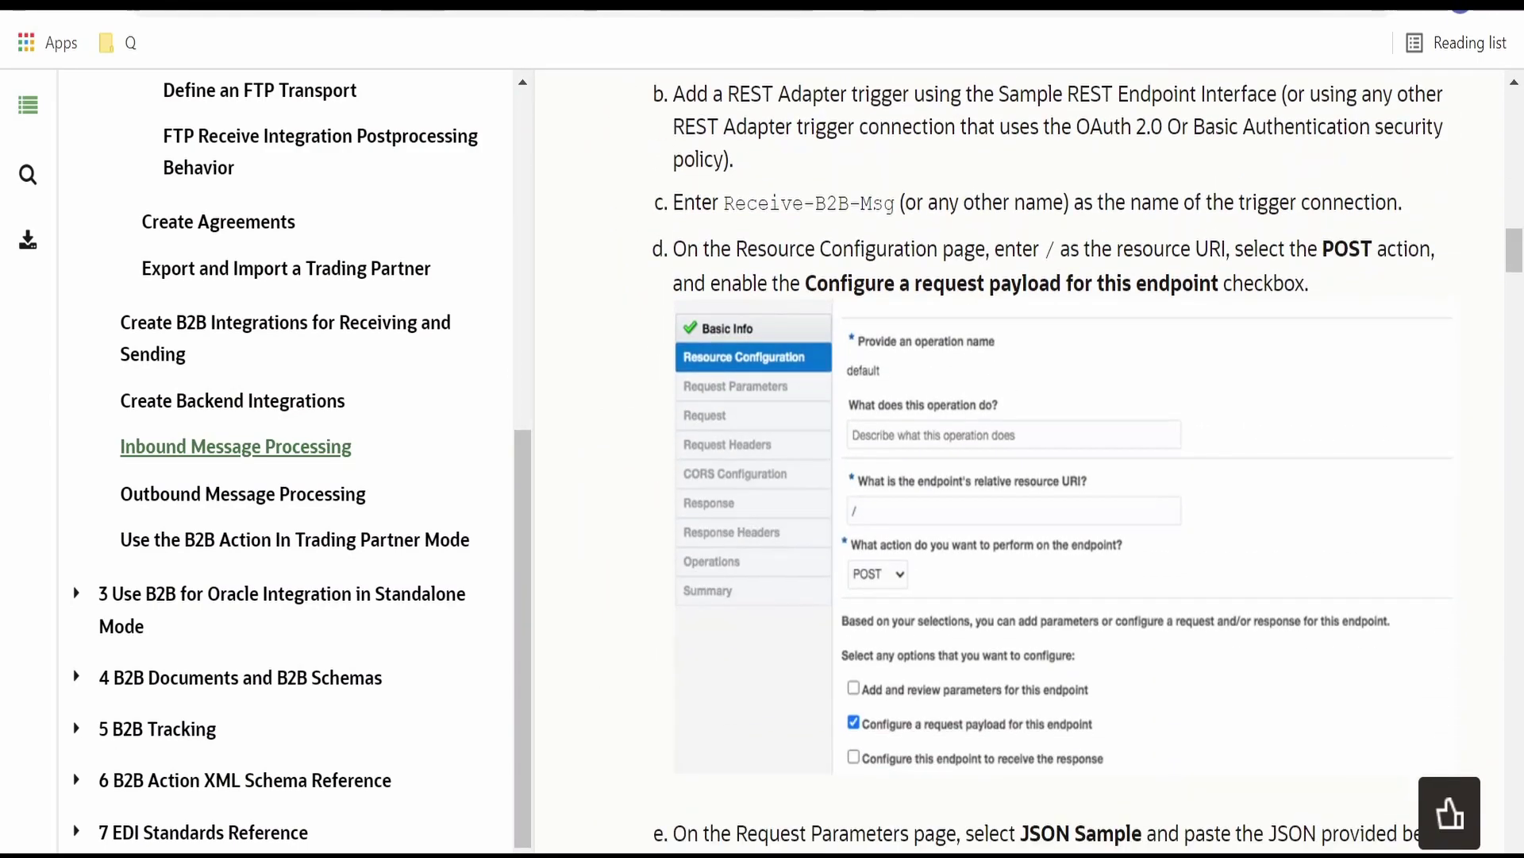
{"action": "scroll", "coordinate": [1024, 477], "scroll_direction": "up", "scroll_amount": 4}
{"action": "scroll", "coordinate": [1024, 476], "scroll_direction": "down", "scroll_amount": 1}
{"action": "scroll", "coordinate": [1025, 477], "scroll_direction": "down", "scroll_amount": 6}
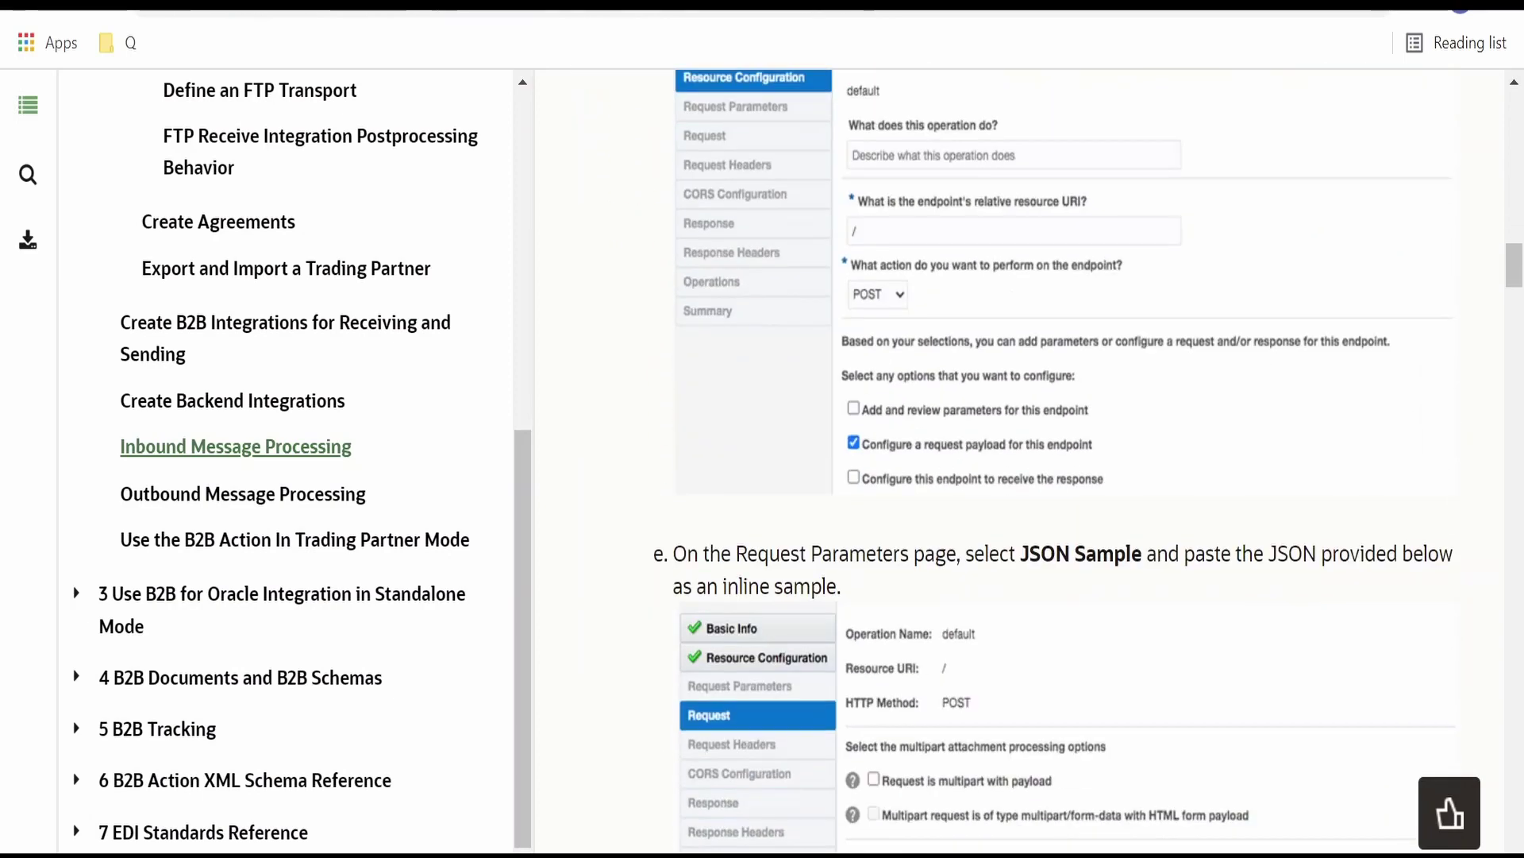
{"action": "scroll", "coordinate": [1025, 476], "scroll_direction": "up", "scroll_amount": 6}
{"action": "scroll", "coordinate": [1025, 476], "scroll_direction": "down", "scroll_amount": 4}
{"action": "scroll", "coordinate": [815, 419], "scroll_direction": "down", "scroll_amount": 15}
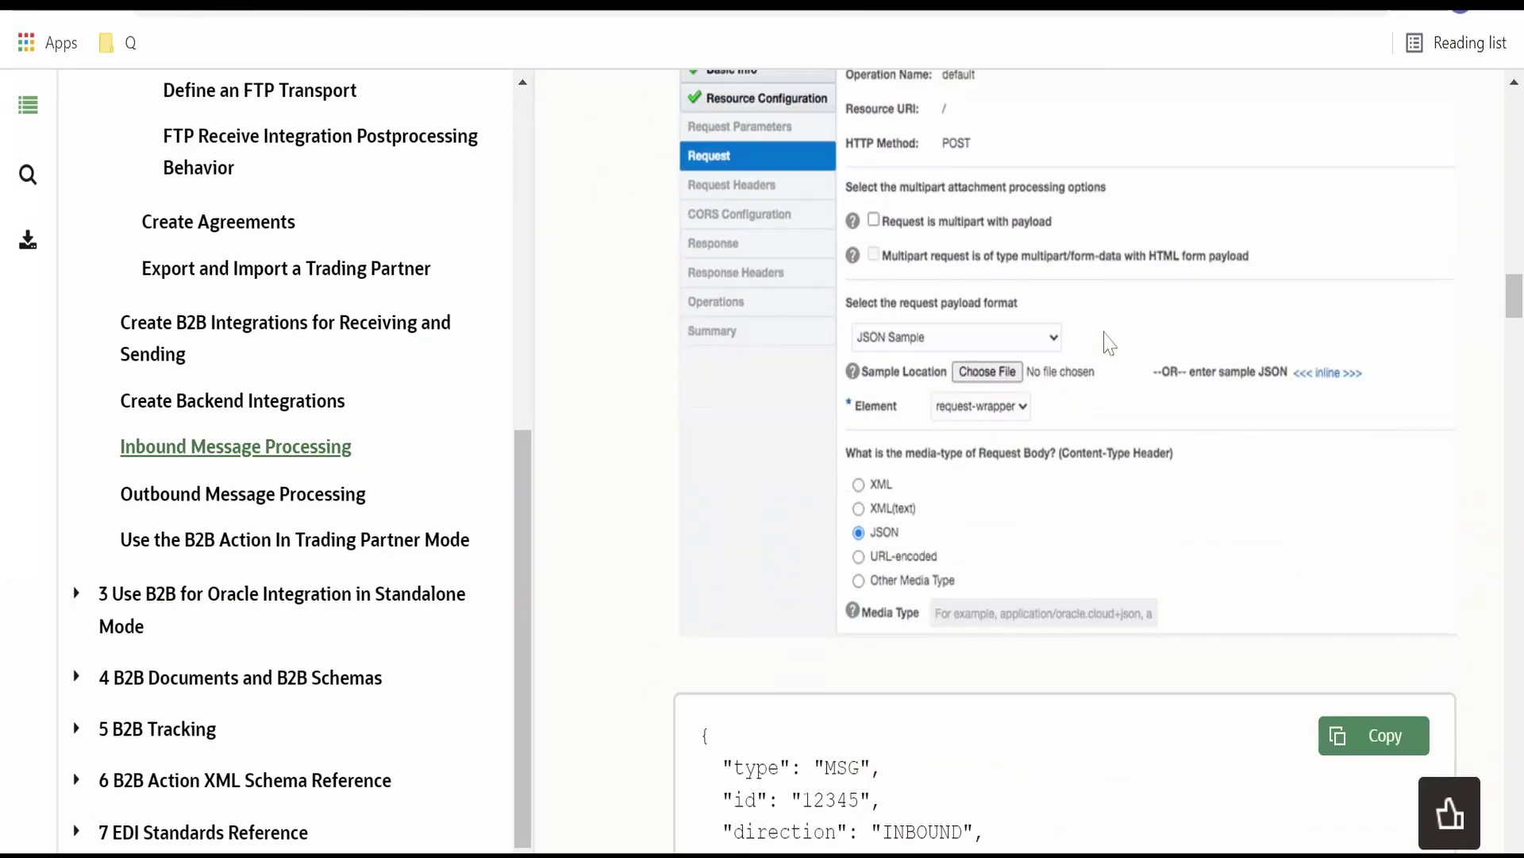
{"action": "scroll", "coordinate": [798, 464], "scroll_direction": "down", "scroll_amount": 5}
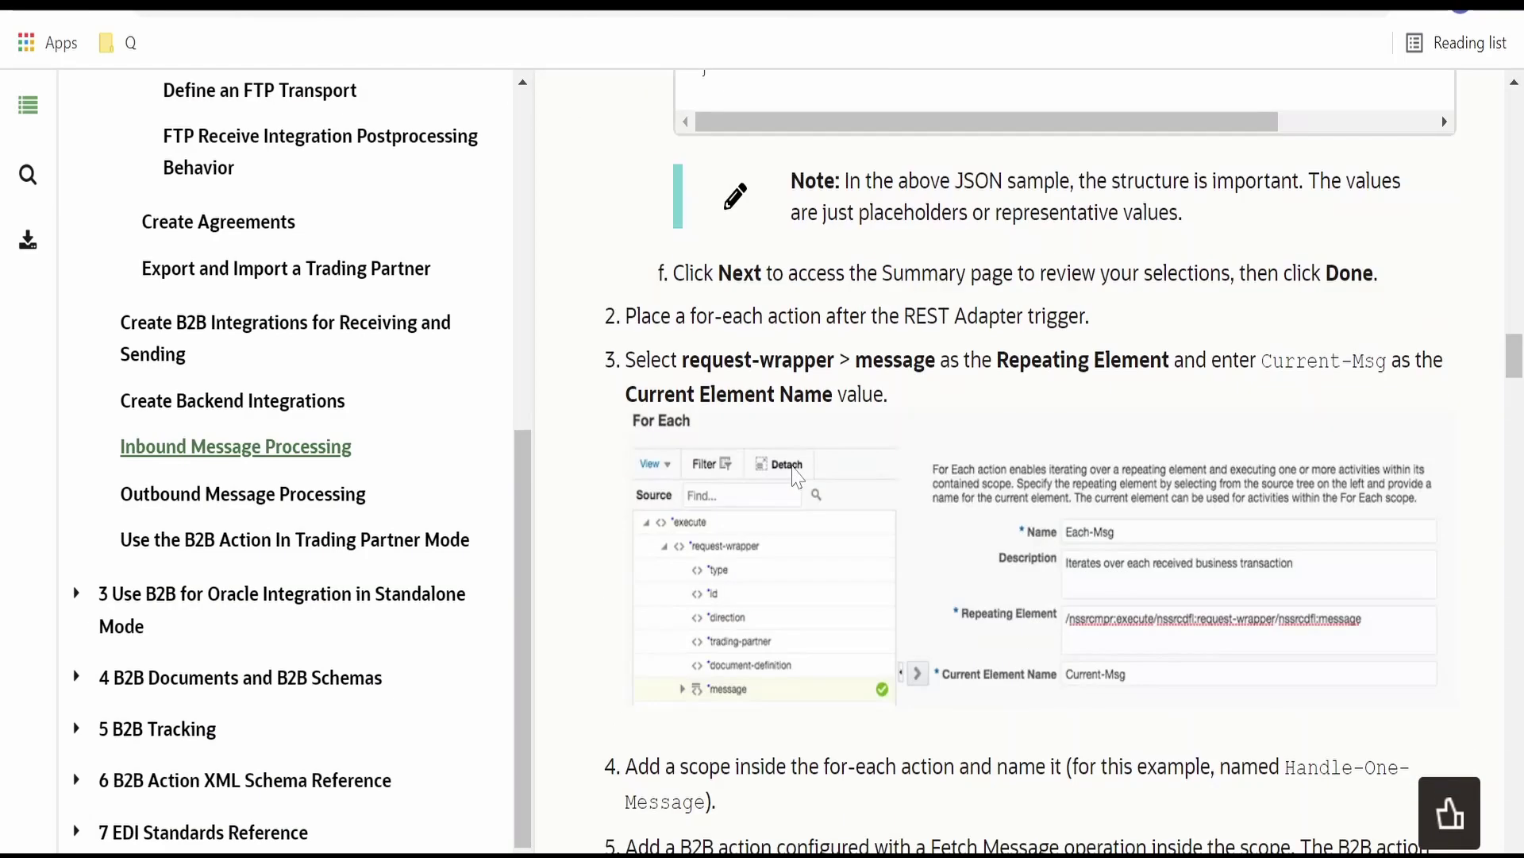
{"action": "scroll", "coordinate": [802, 357], "scroll_direction": "up", "scroll_amount": 7}
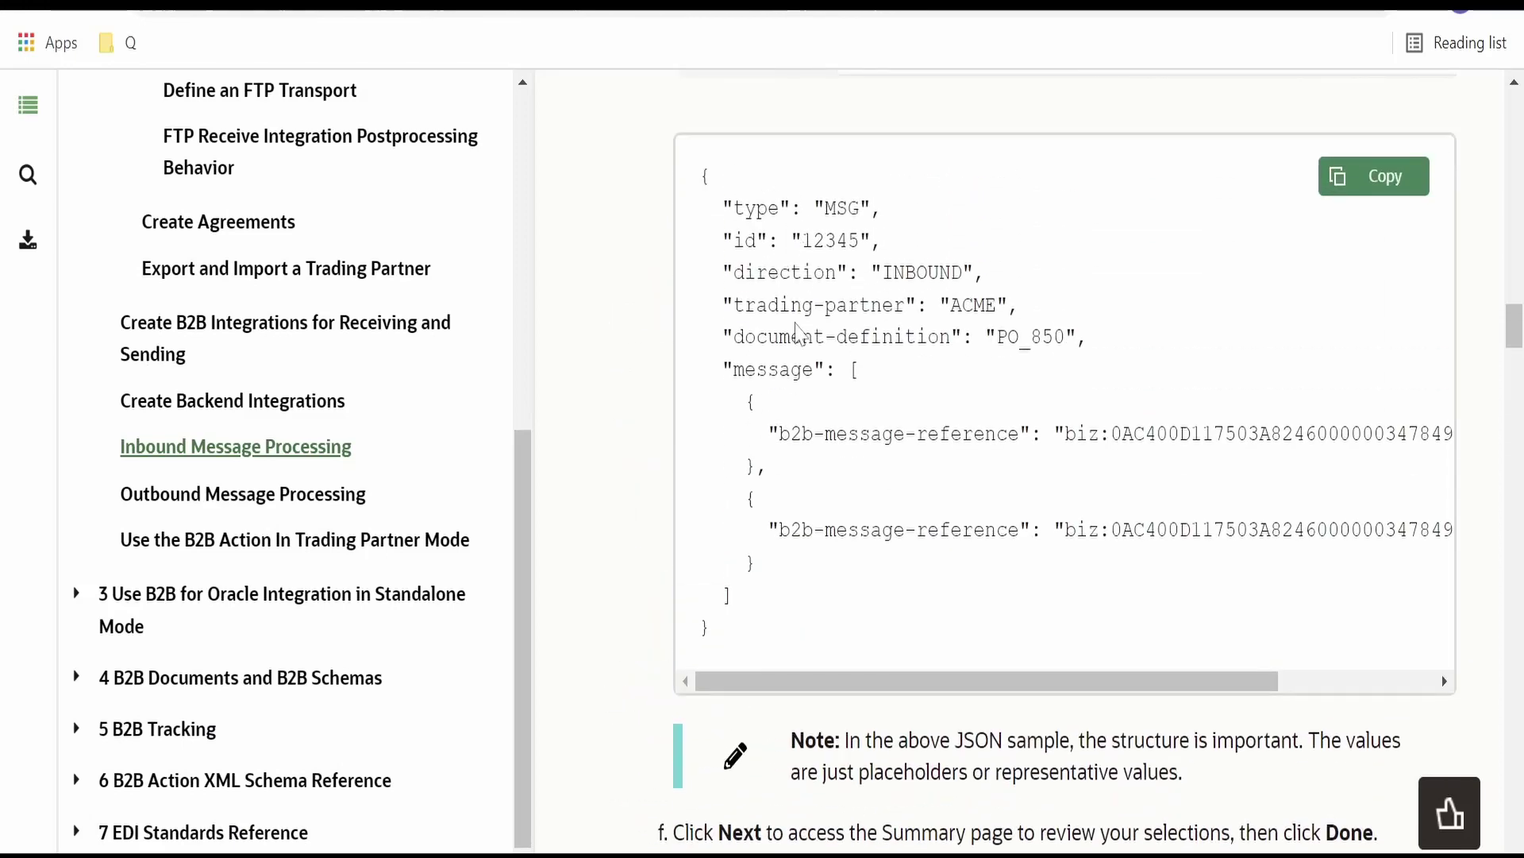
{"action": "scroll", "coordinate": [877, 566], "scroll_direction": "down", "scroll_amount": 7}
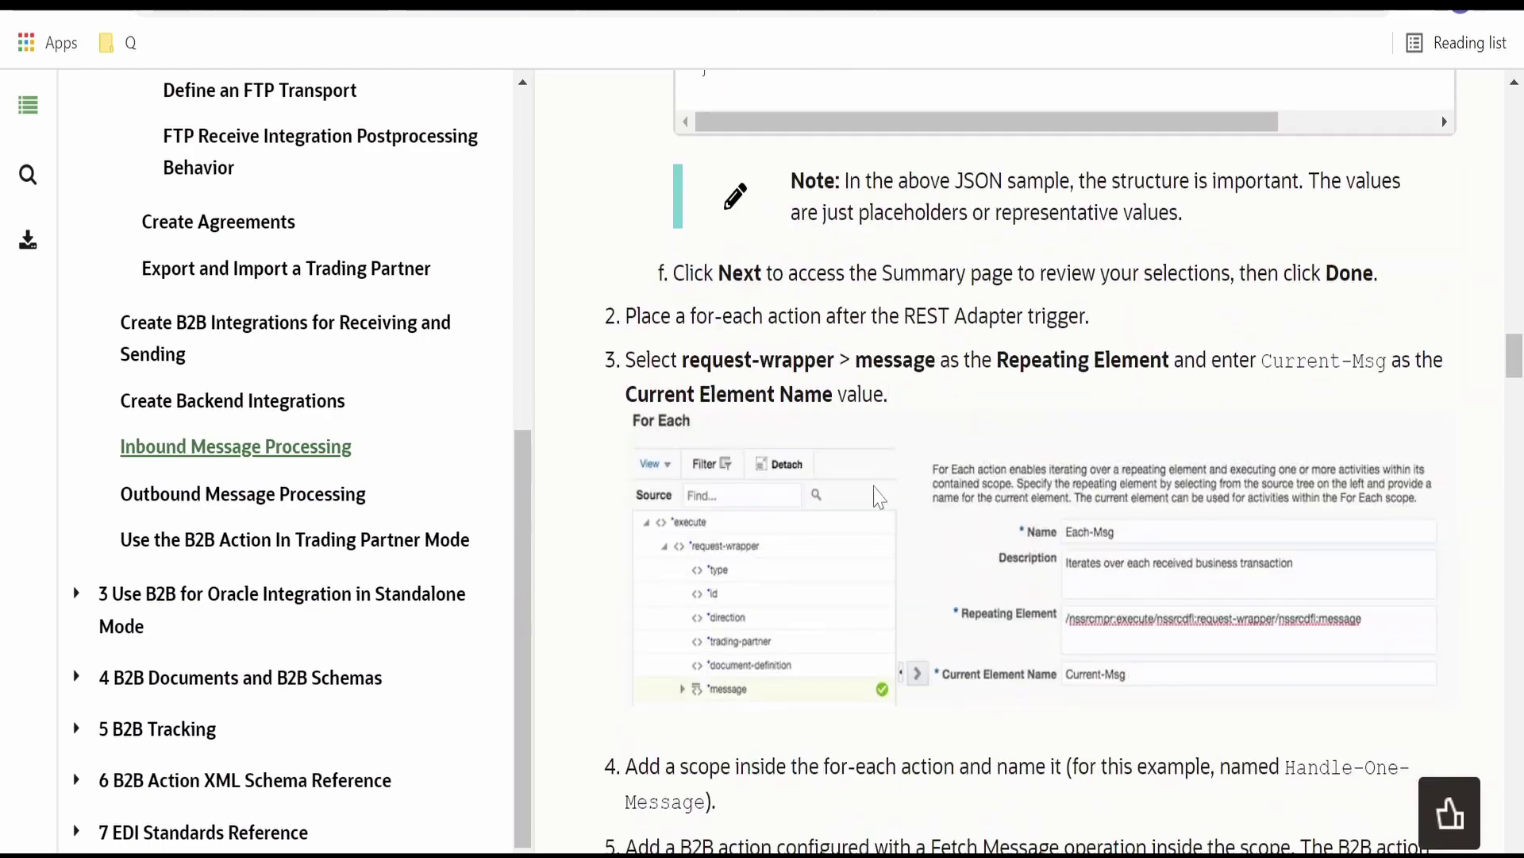
Step: Read the documentation on the Fetch Message B2B action, its mapper and the scope-level fault handler
{"action": "scroll", "coordinate": [877, 556], "scroll_direction": "up", "scroll_amount": 20}
{"action": "scroll", "coordinate": [873, 492], "scroll_direction": "up", "scroll_amount": 3}
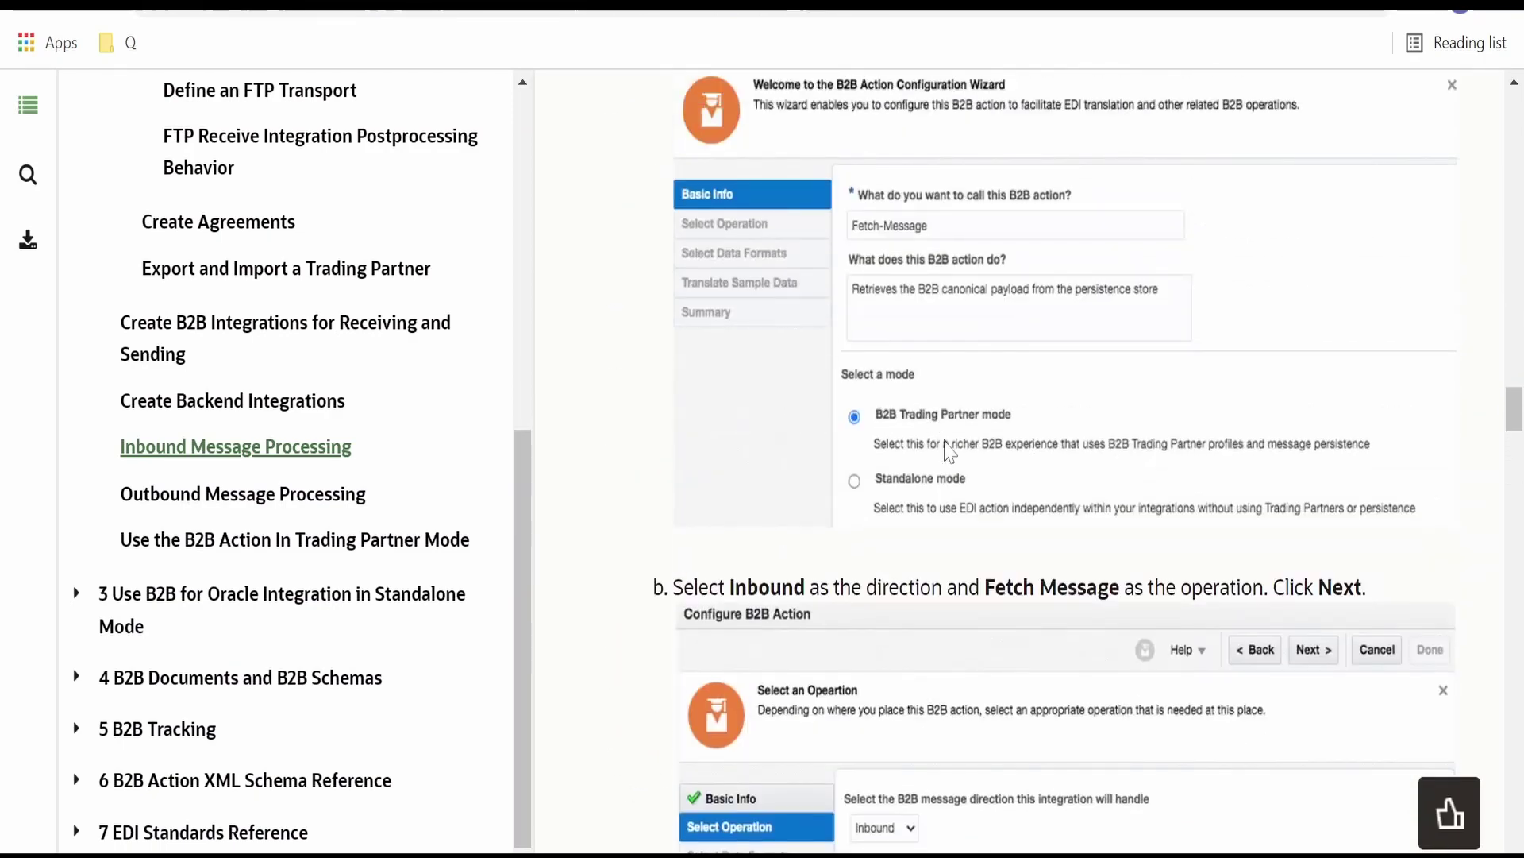
{"action": "scroll", "coordinate": [1020, 556], "scroll_direction": "down", "scroll_amount": 3}
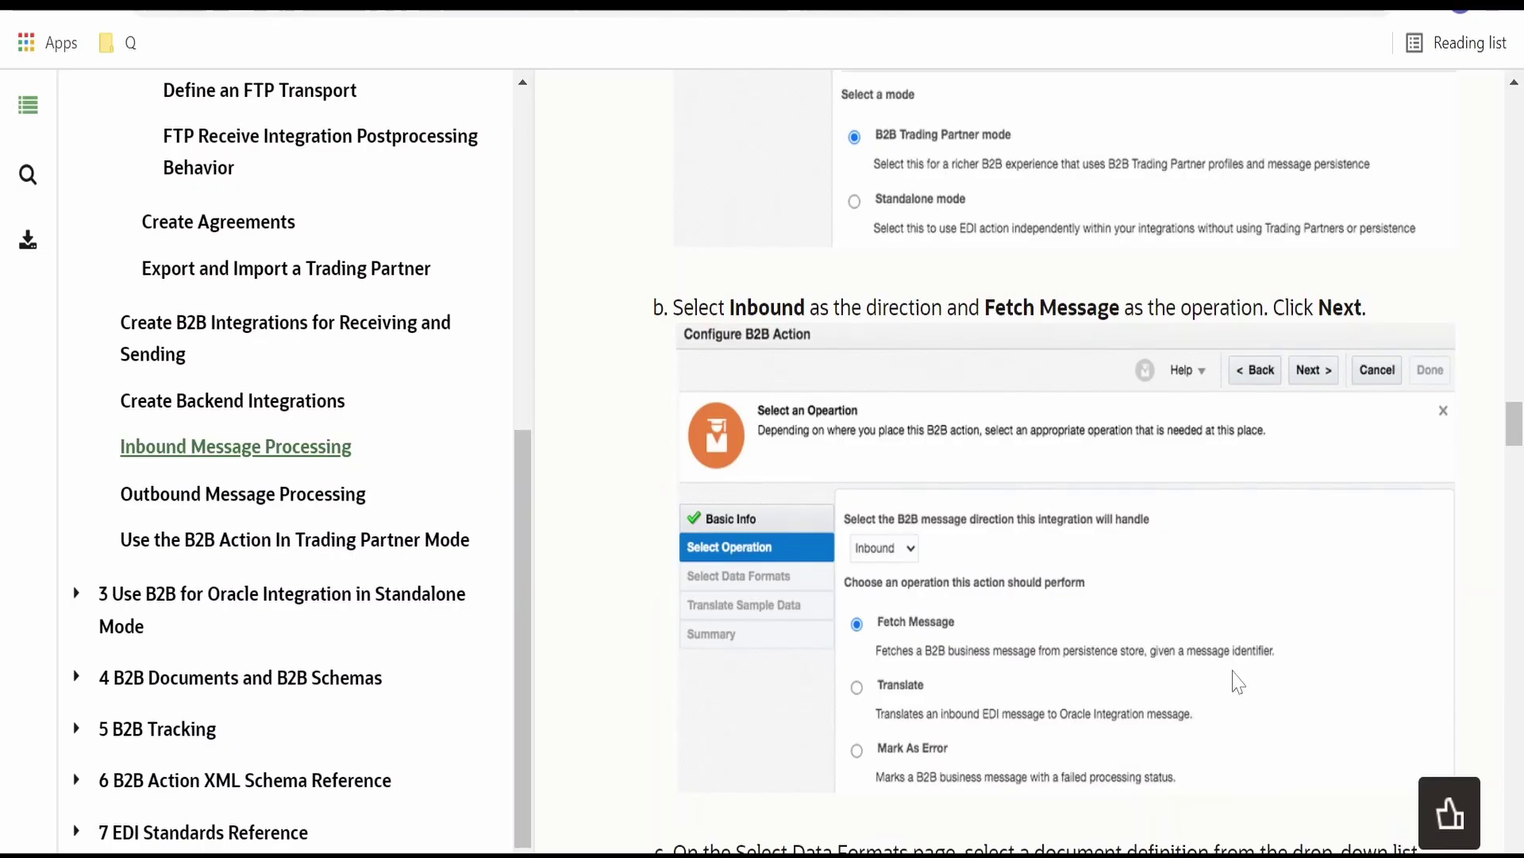
{"action": "scroll", "coordinate": [1223, 683], "scroll_direction": "down", "scroll_amount": 10}
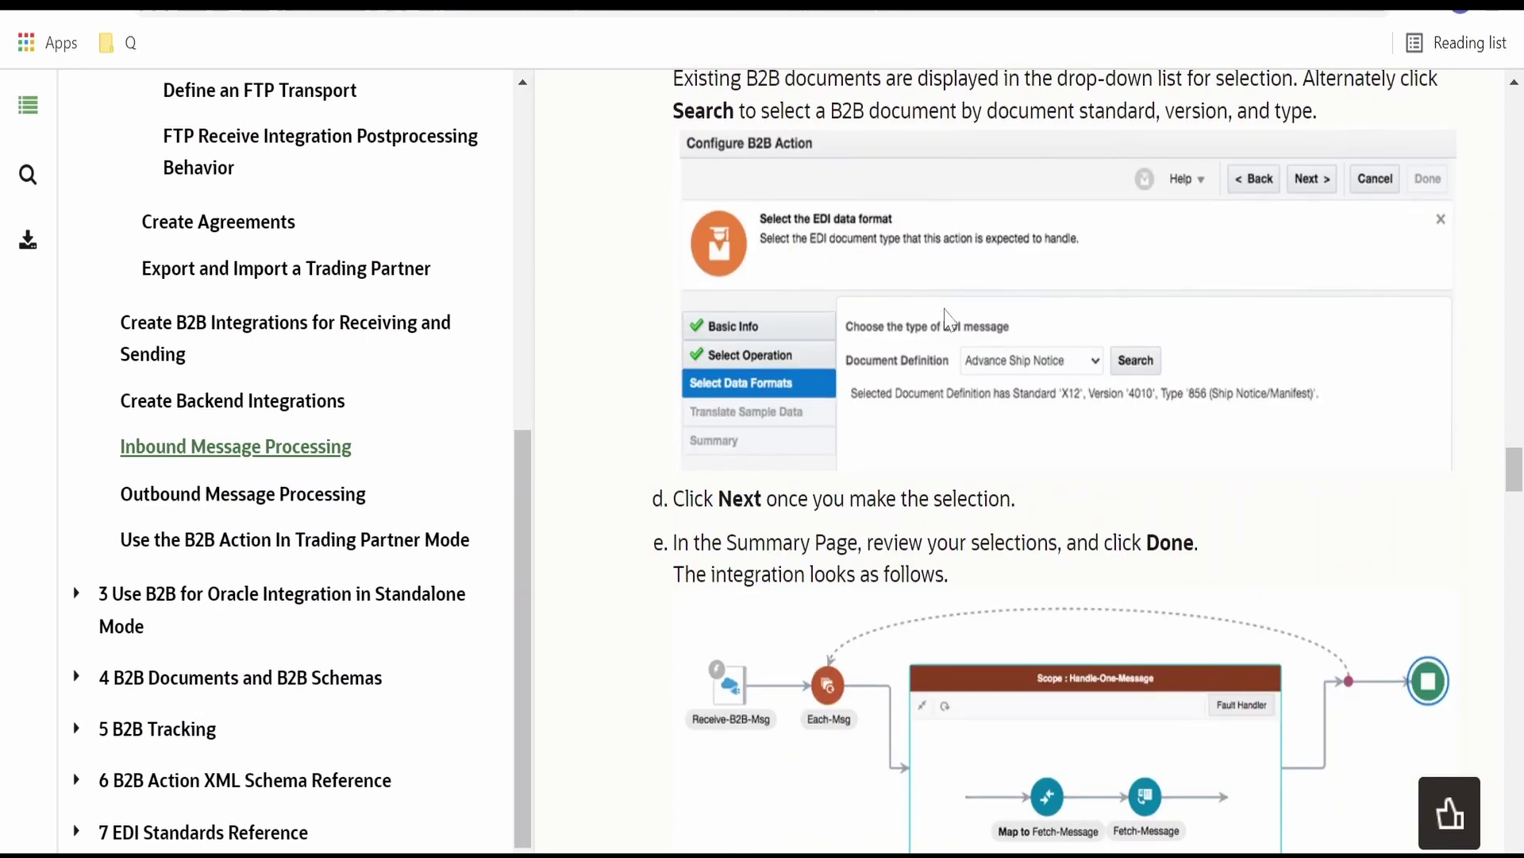
{"action": "scroll", "coordinate": [980, 409], "scroll_direction": "down", "scroll_amount": 5}
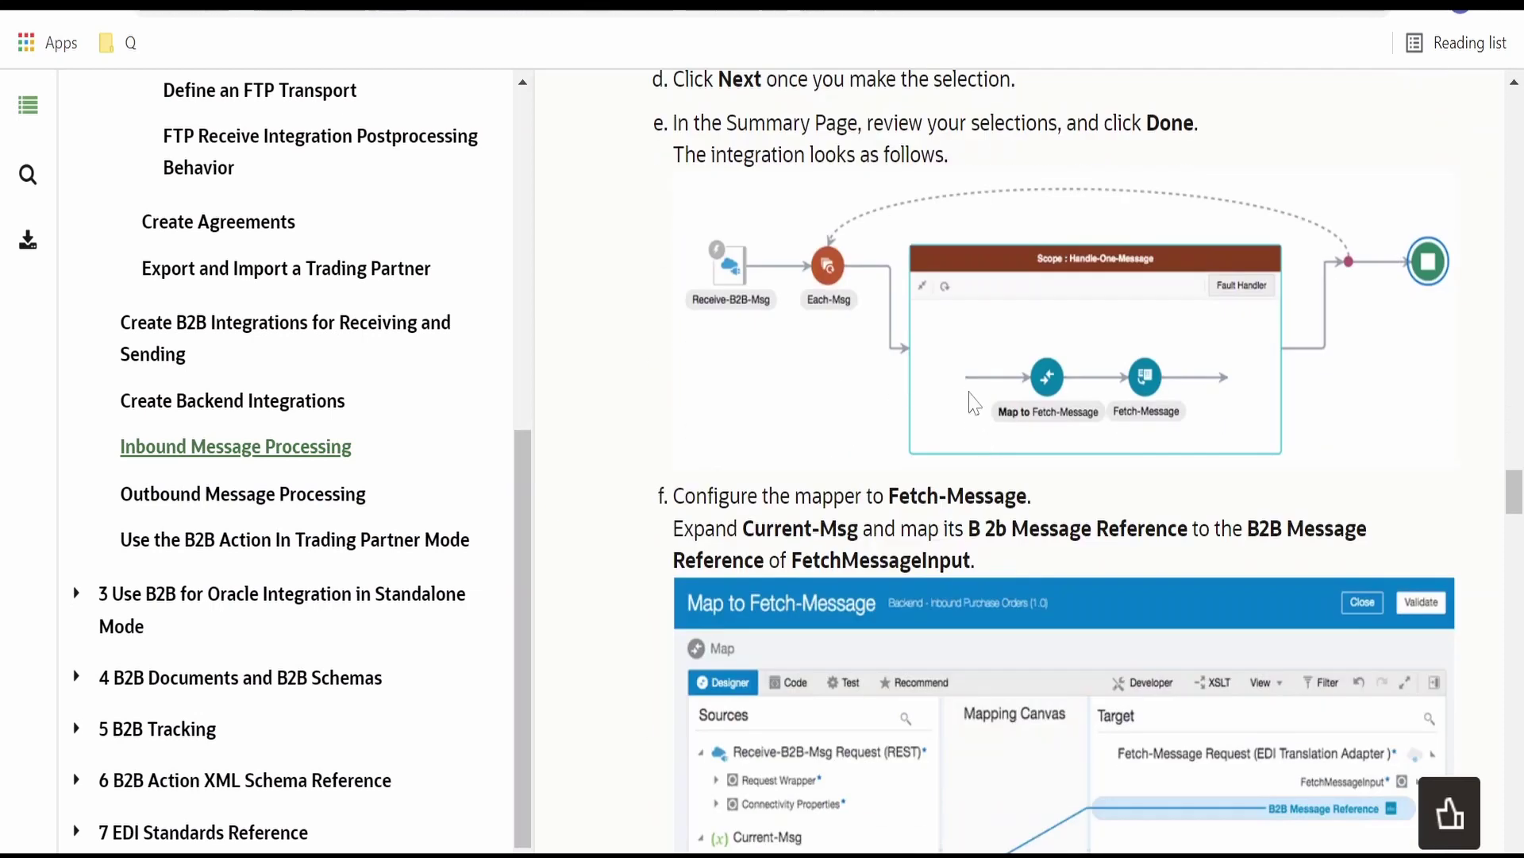
{"action": "scroll", "coordinate": [1041, 367], "scroll_direction": "down", "scroll_amount": 2}
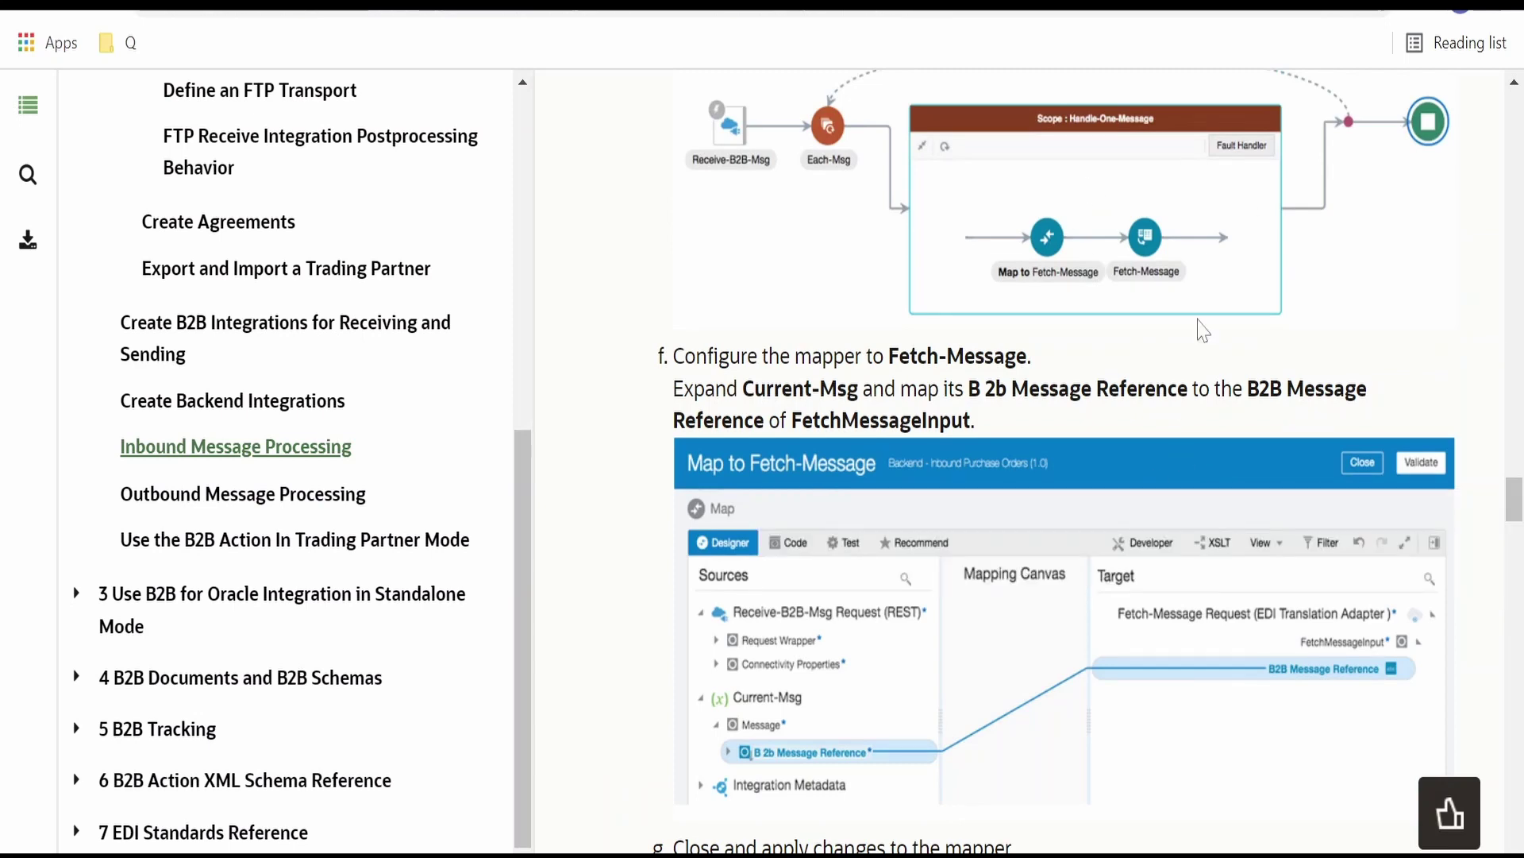
{"action": "scroll", "coordinate": [1202, 369], "scroll_direction": "down", "scroll_amount": 18}
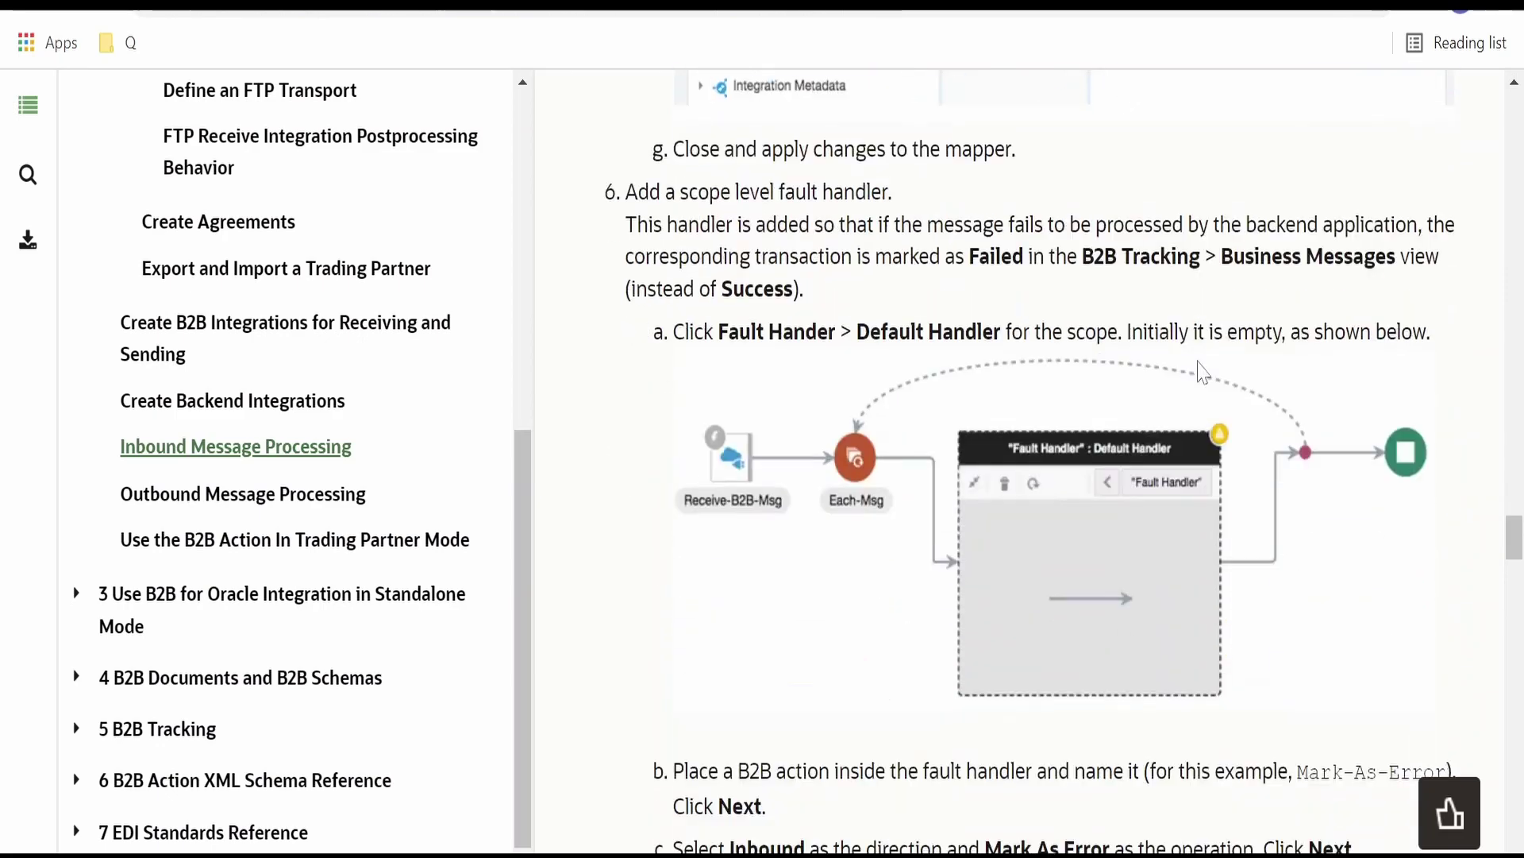
{"action": "scroll", "coordinate": [1203, 369], "scroll_direction": "down", "scroll_amount": 6}
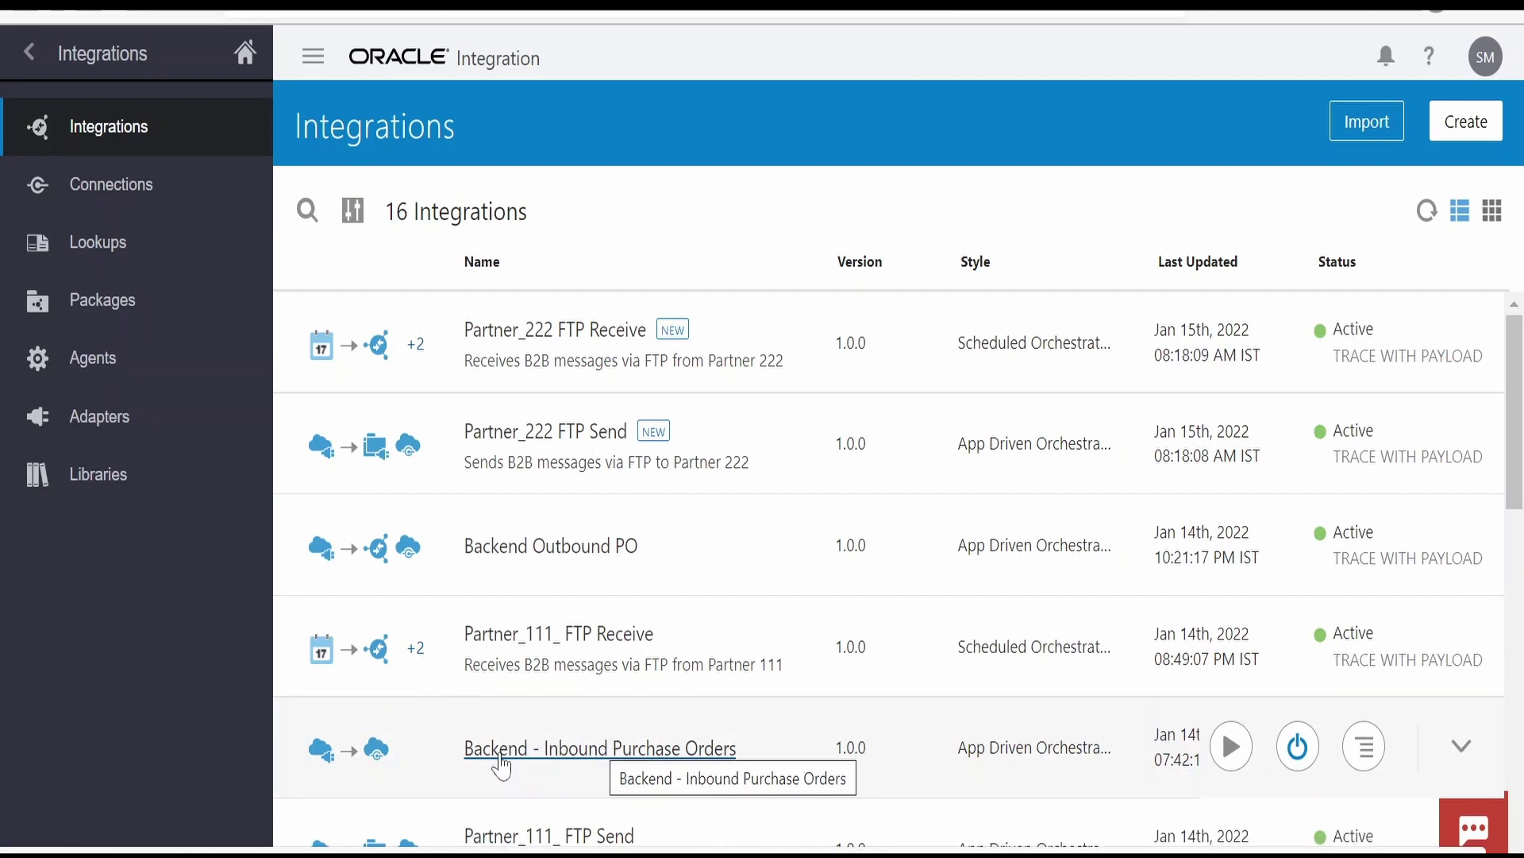
Step: Open the Backend - Inbound Purchase Orders integration in Oracle Integration and compare its message flow with the documented design
{"action": "left_click", "coordinate": [531, 749]}
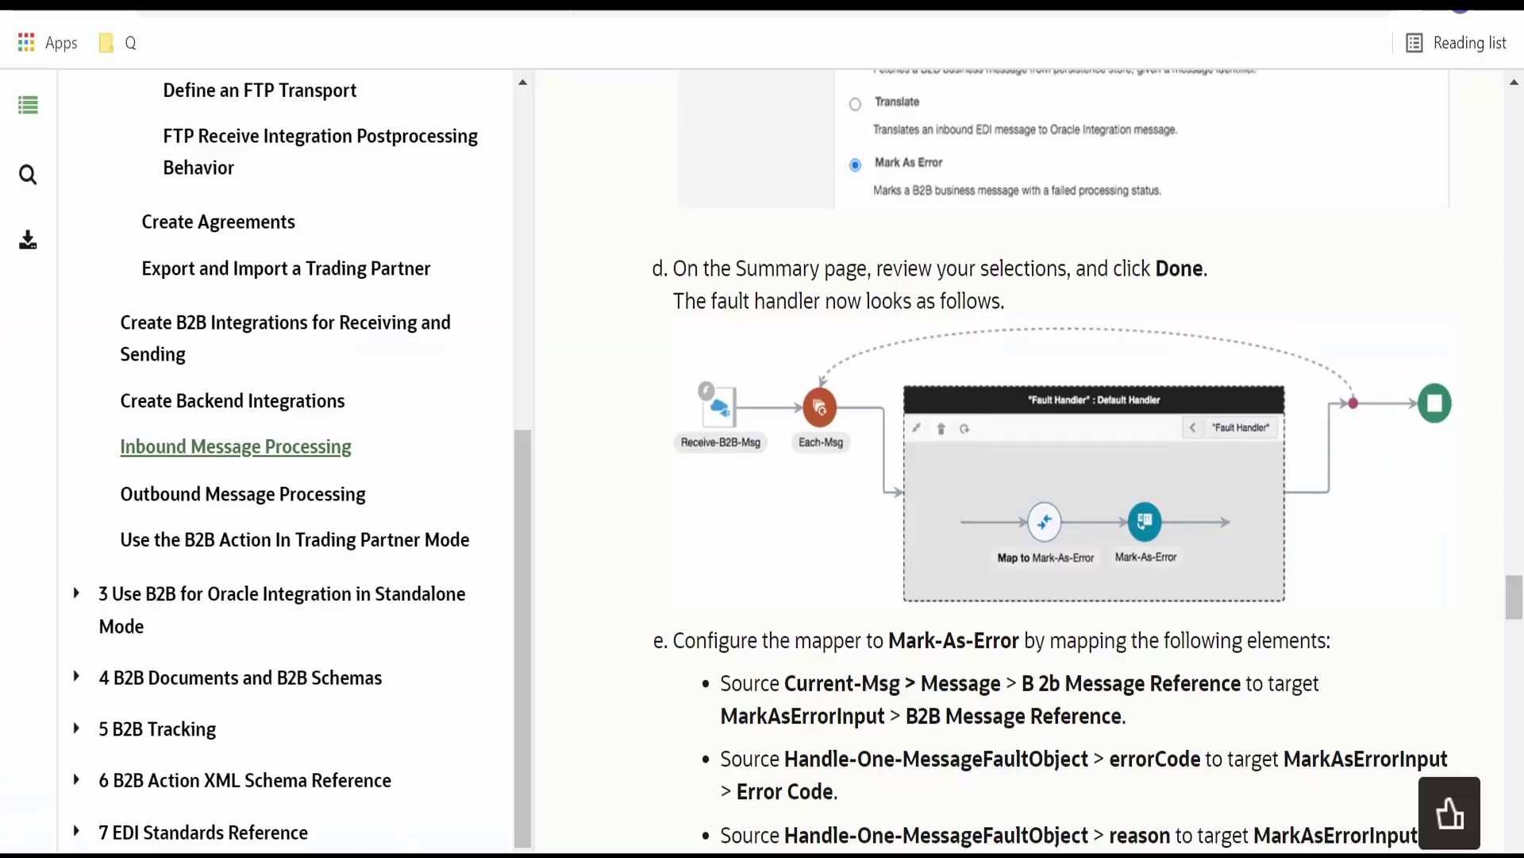
{"action": "scroll", "coordinate": [635, 777], "scroll_direction": "up", "scroll_amount": 15}
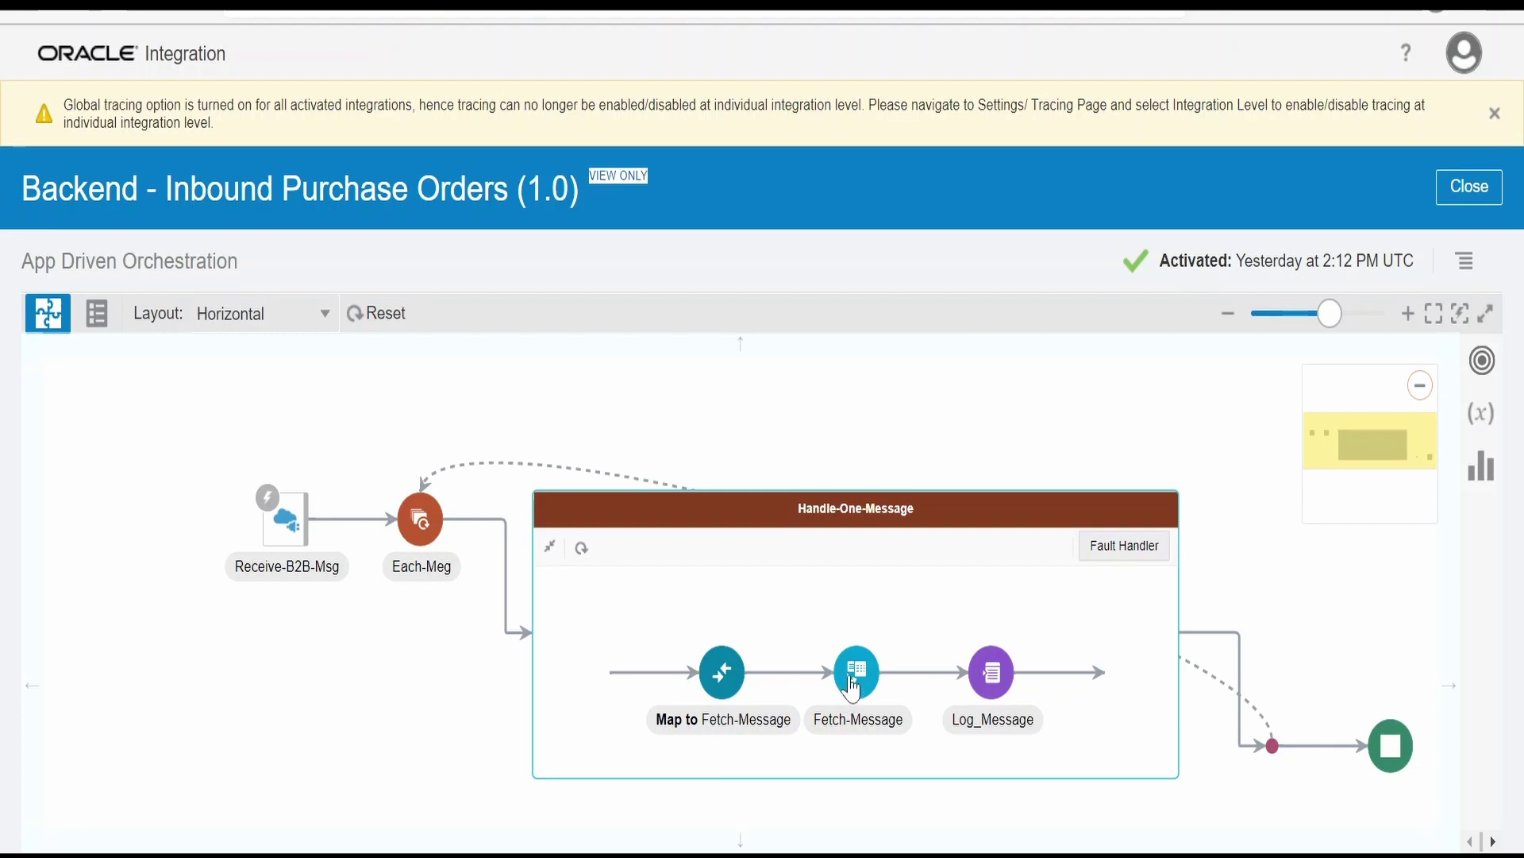
{"action": "mouse_move", "coordinate": [1027, 682]}
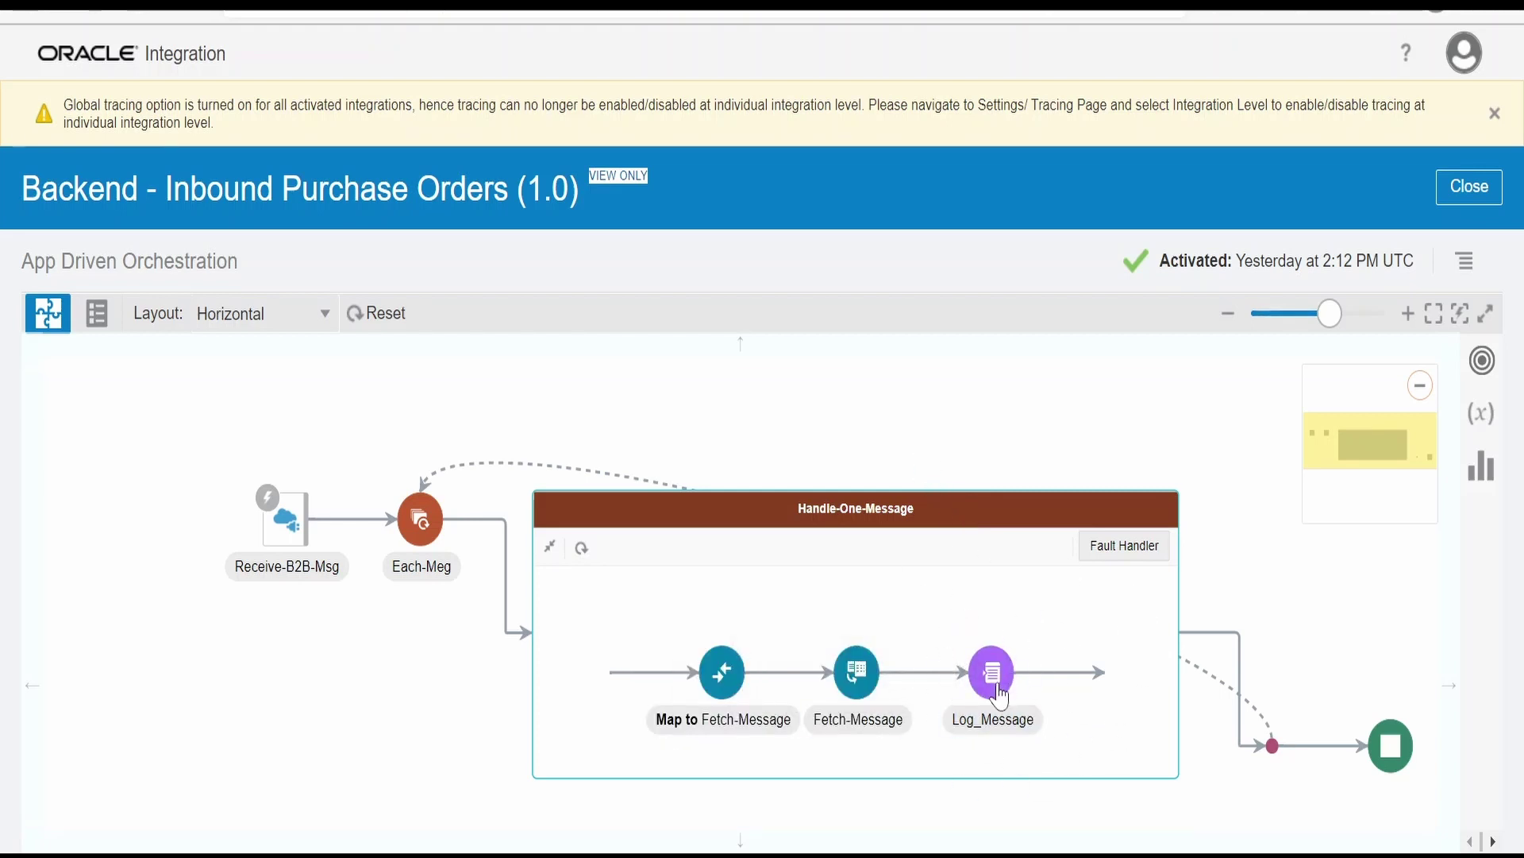
Step: Show the Handle-One-Message scope's fault handler, compare it with the documentation, and close the integration
{"action": "left_click", "coordinate": [1124, 548]}
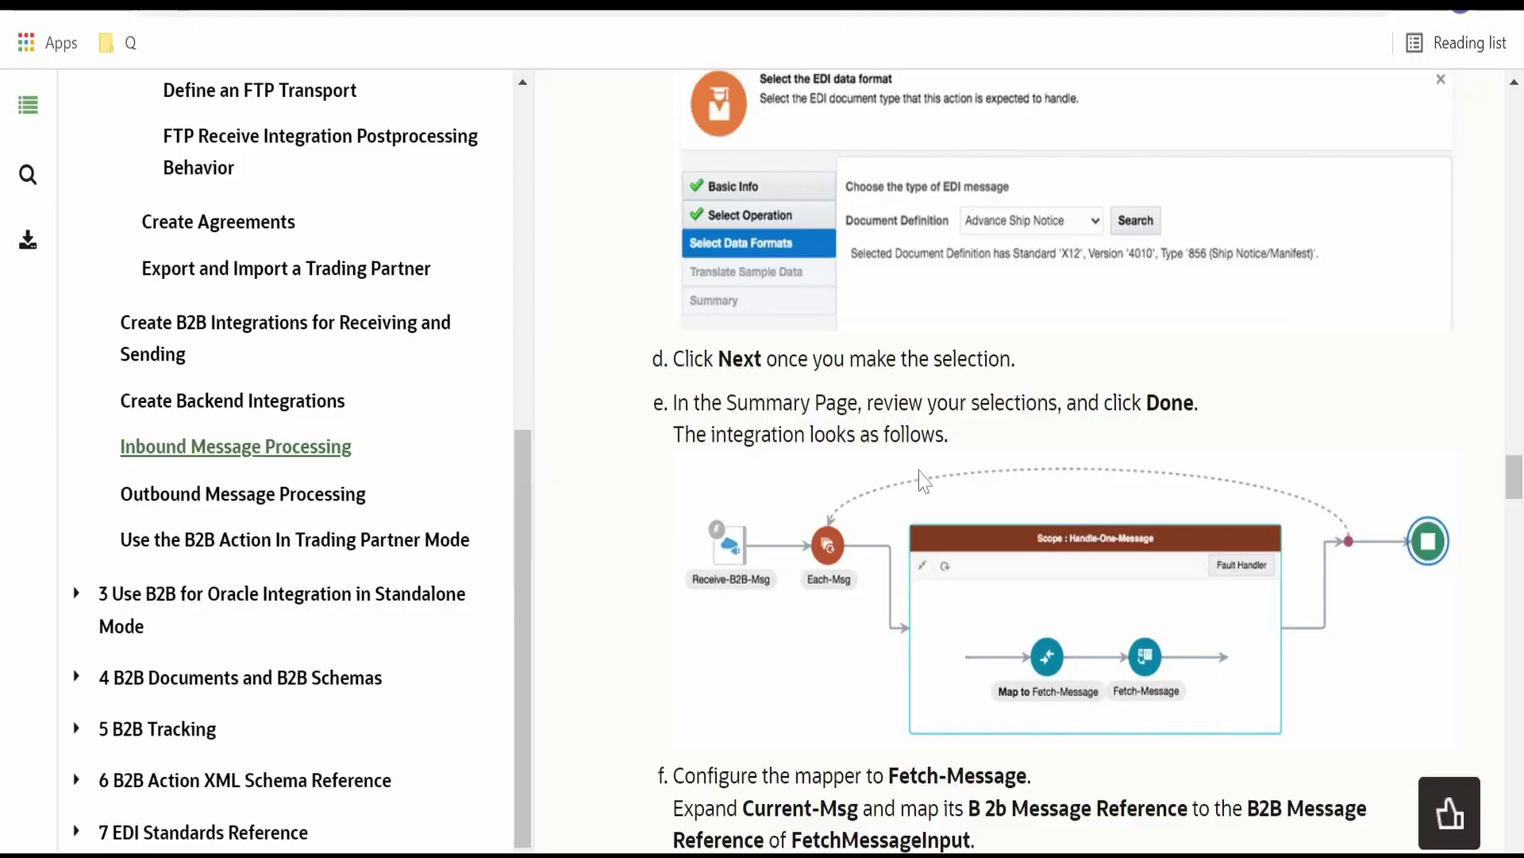
{"action": "scroll", "coordinate": [993, 461], "scroll_direction": "down", "scroll_amount": 15}
{"action": "scroll", "coordinate": [992, 460], "scroll_direction": "down", "scroll_amount": 15}
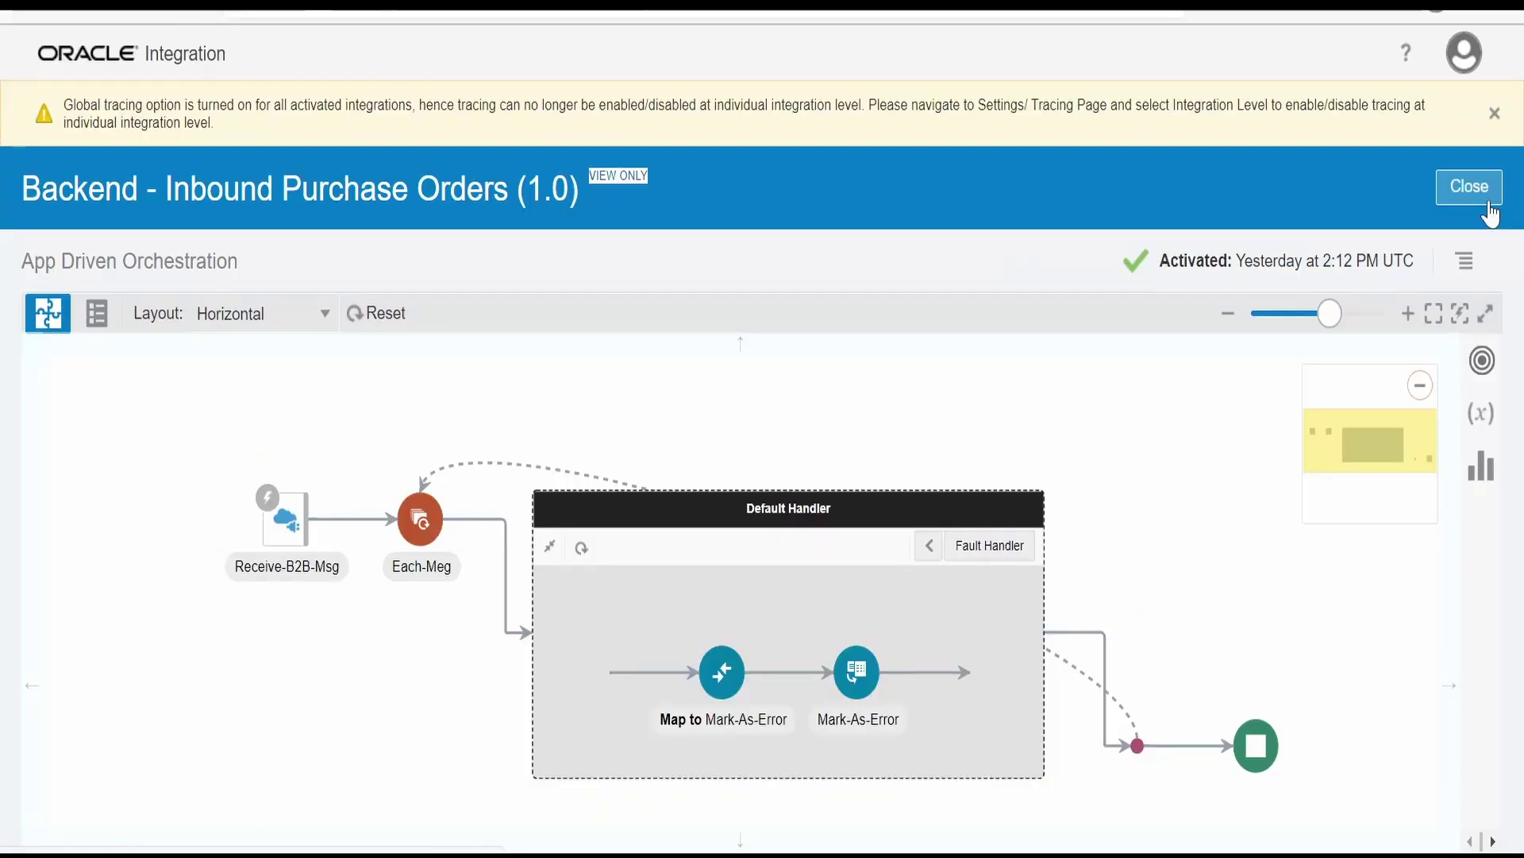
{"action": "left_click", "coordinate": [1468, 190]}
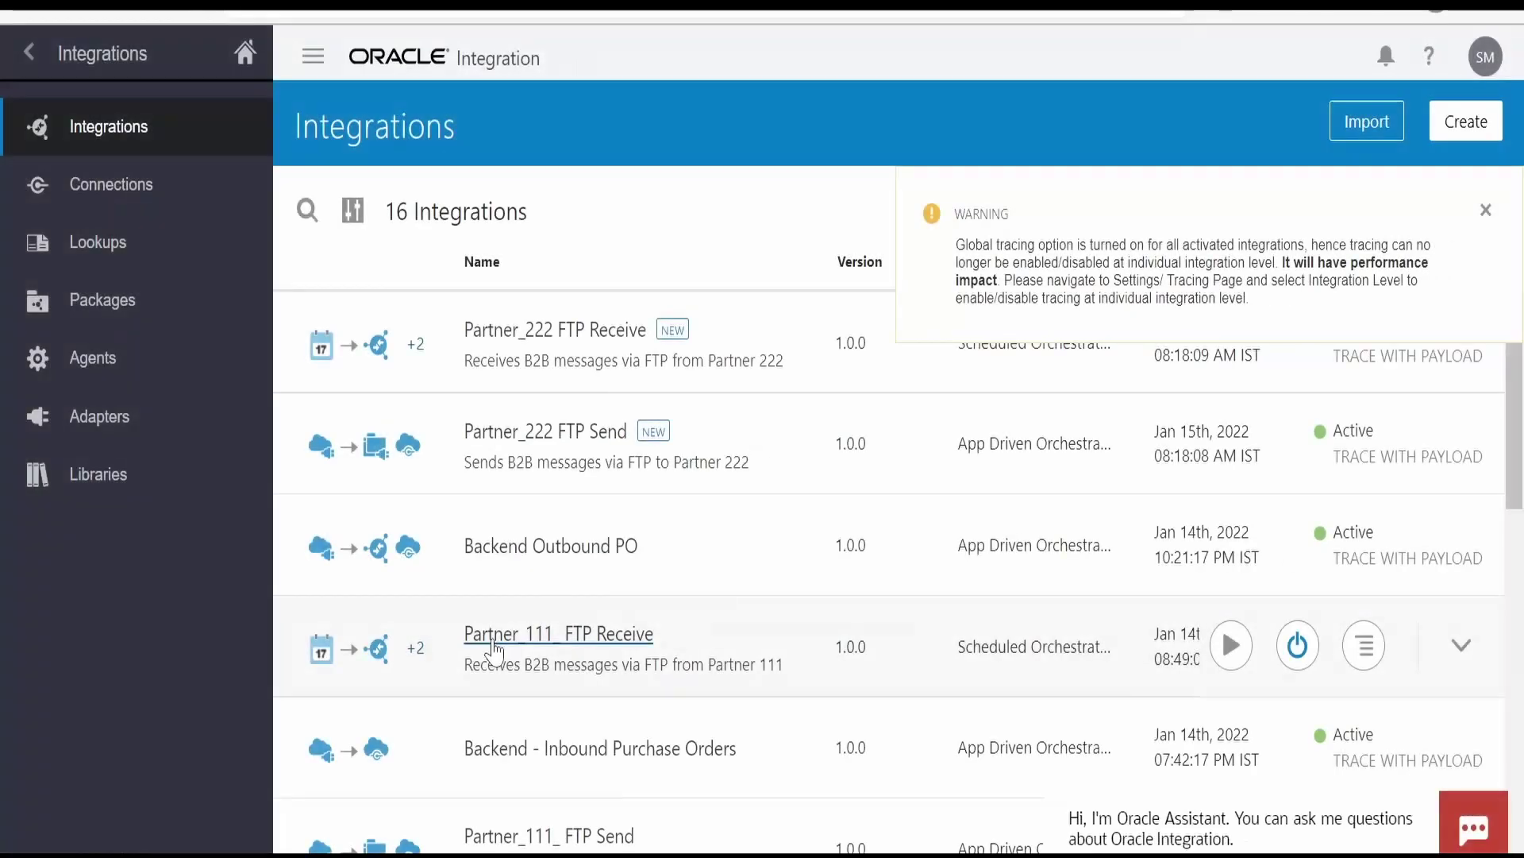
Step: Open the Partner_111_ FTP Receive integration and inspect its Business-Msg route condition and the Invoke-Backend-Intg call in the Route-to-Backend scope
{"action": "left_click", "coordinate": [590, 648]}
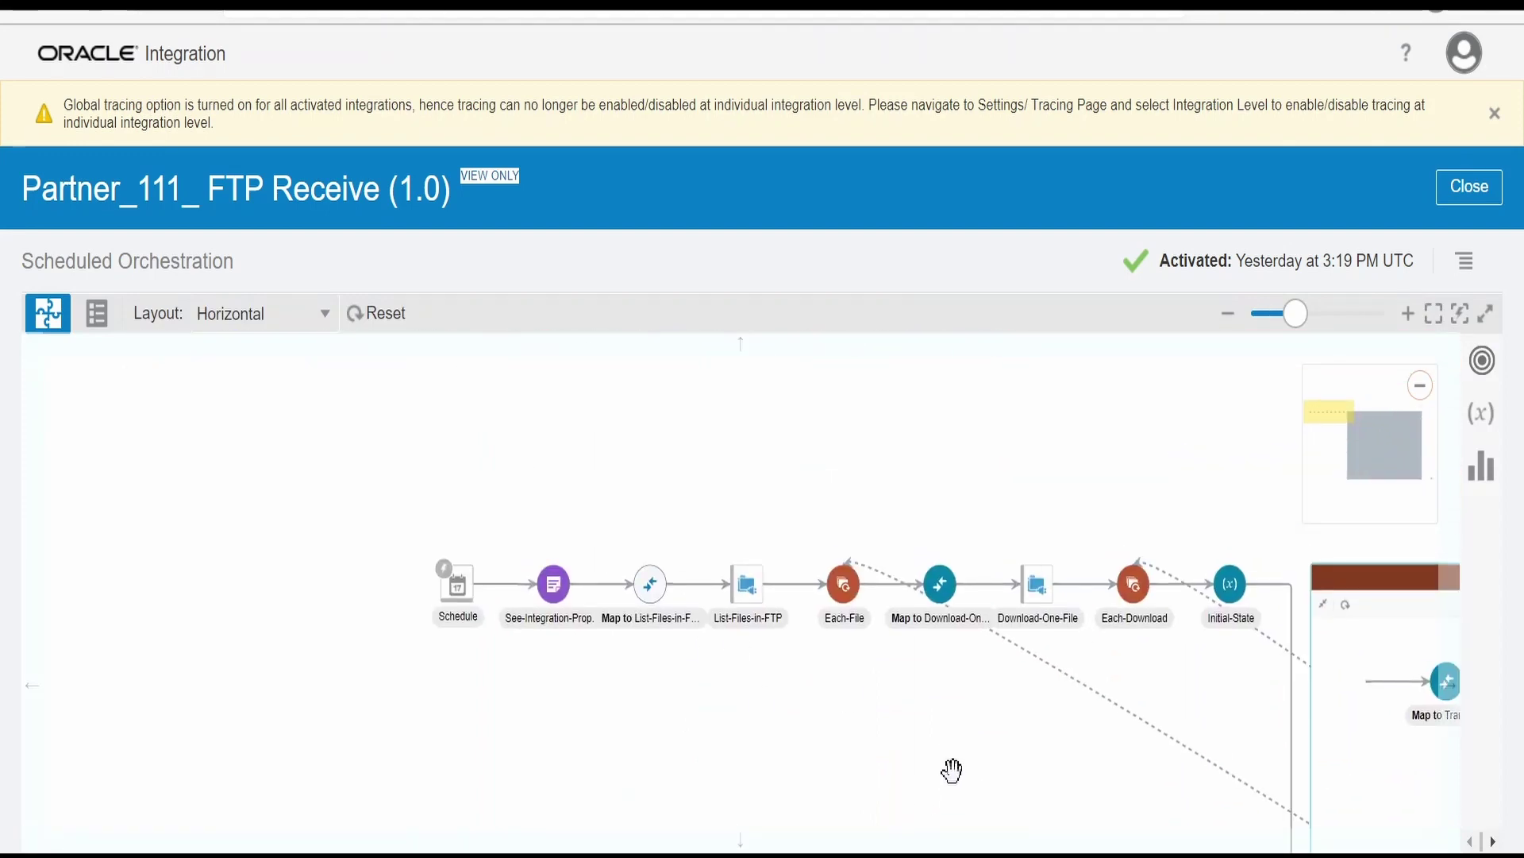
{"action": "left_click_drag", "start_coordinate": [952, 769], "coordinate": [746, 698]}
{"action": "left_click_drag", "start_coordinate": [1214, 750], "coordinate": [752, 664]}
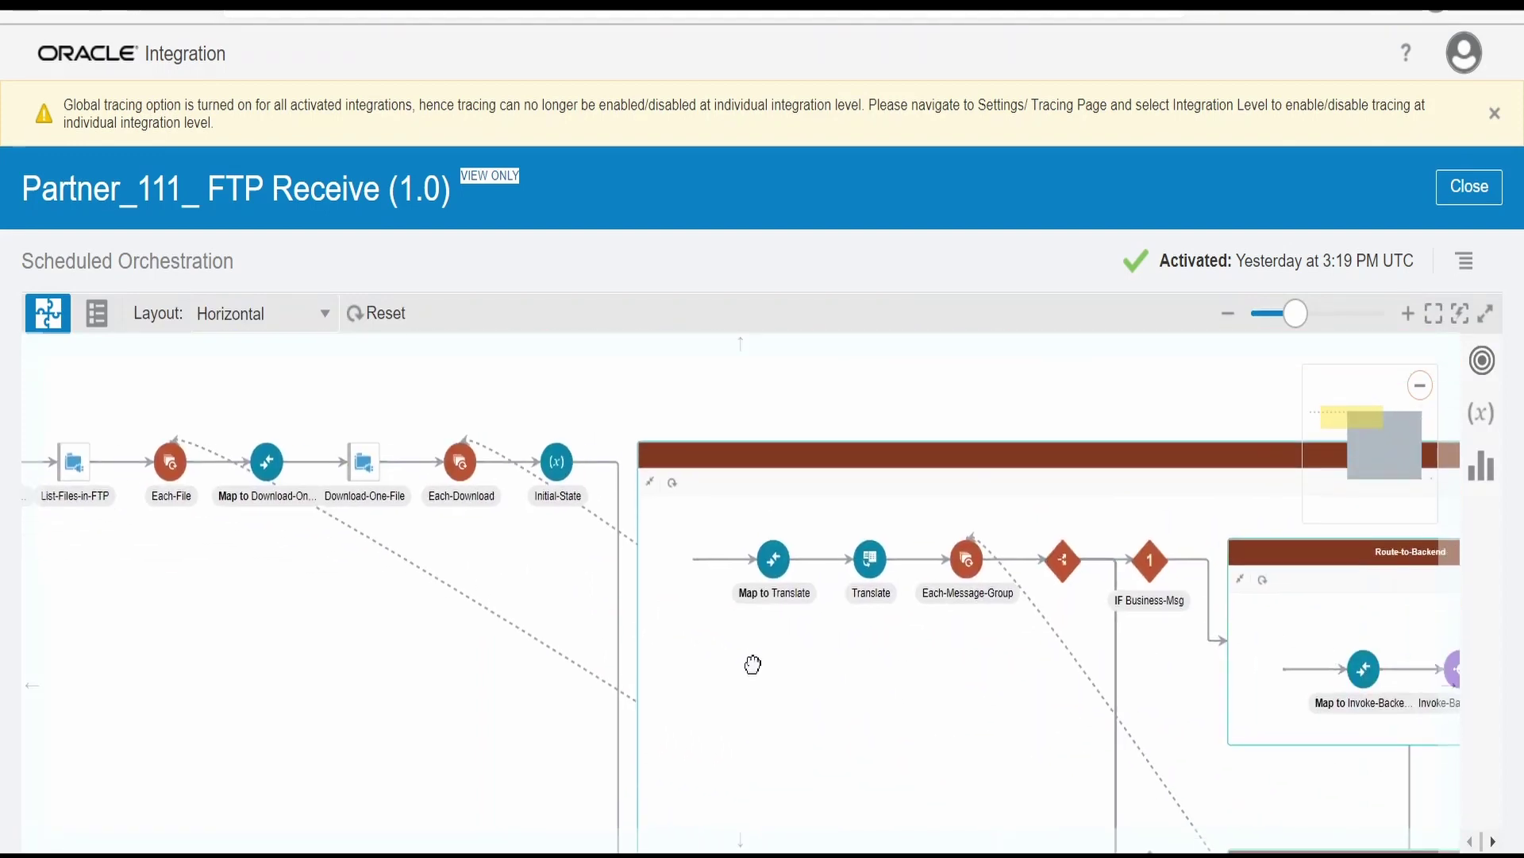
{"action": "left_click_drag", "start_coordinate": [898, 712], "coordinate": [475, 671]}
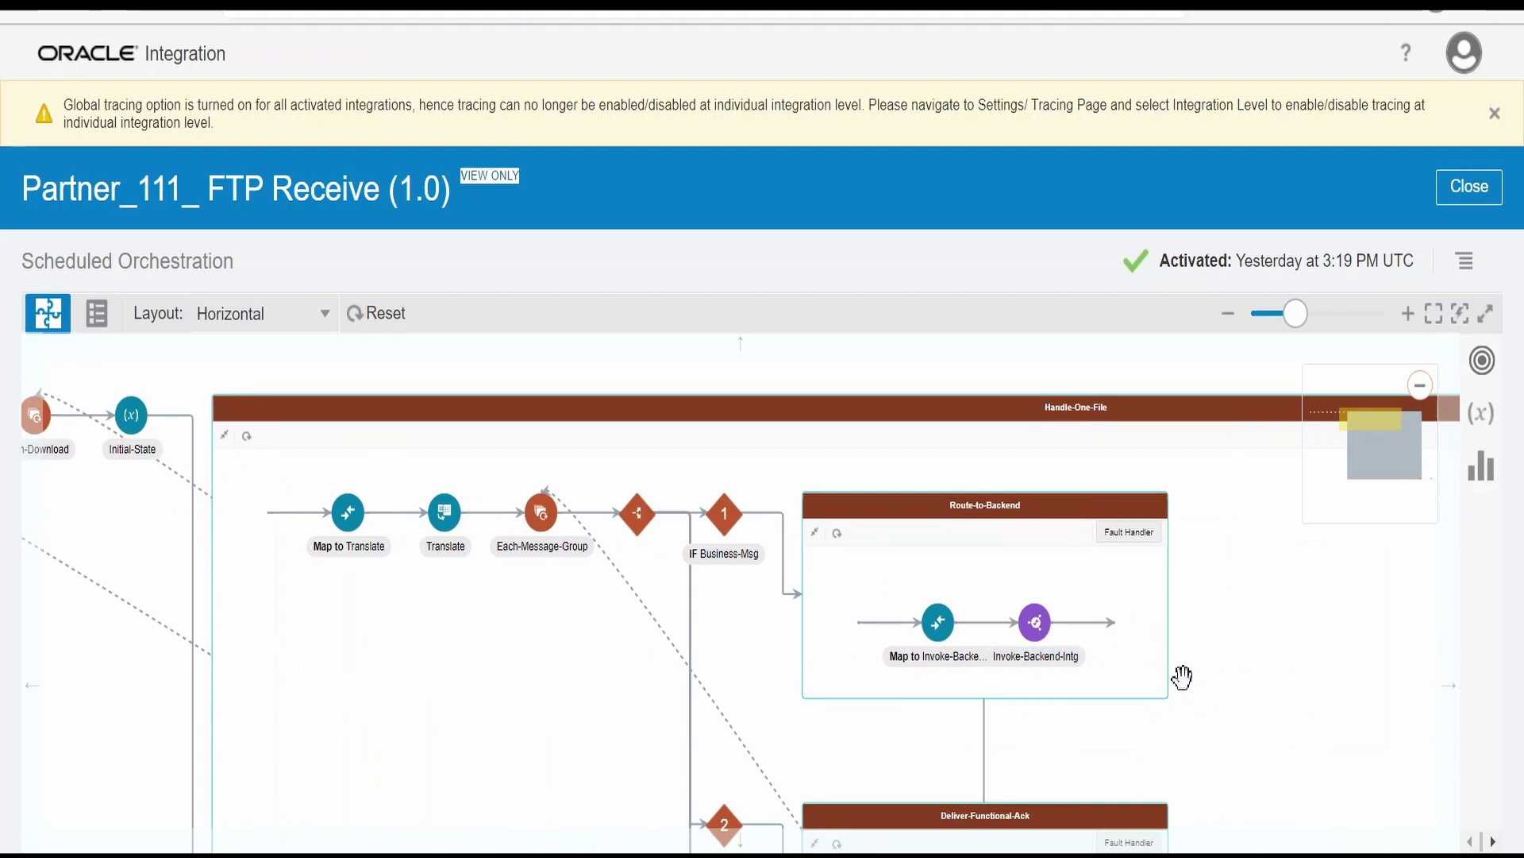
{"action": "left_click", "coordinate": [1034, 628]}
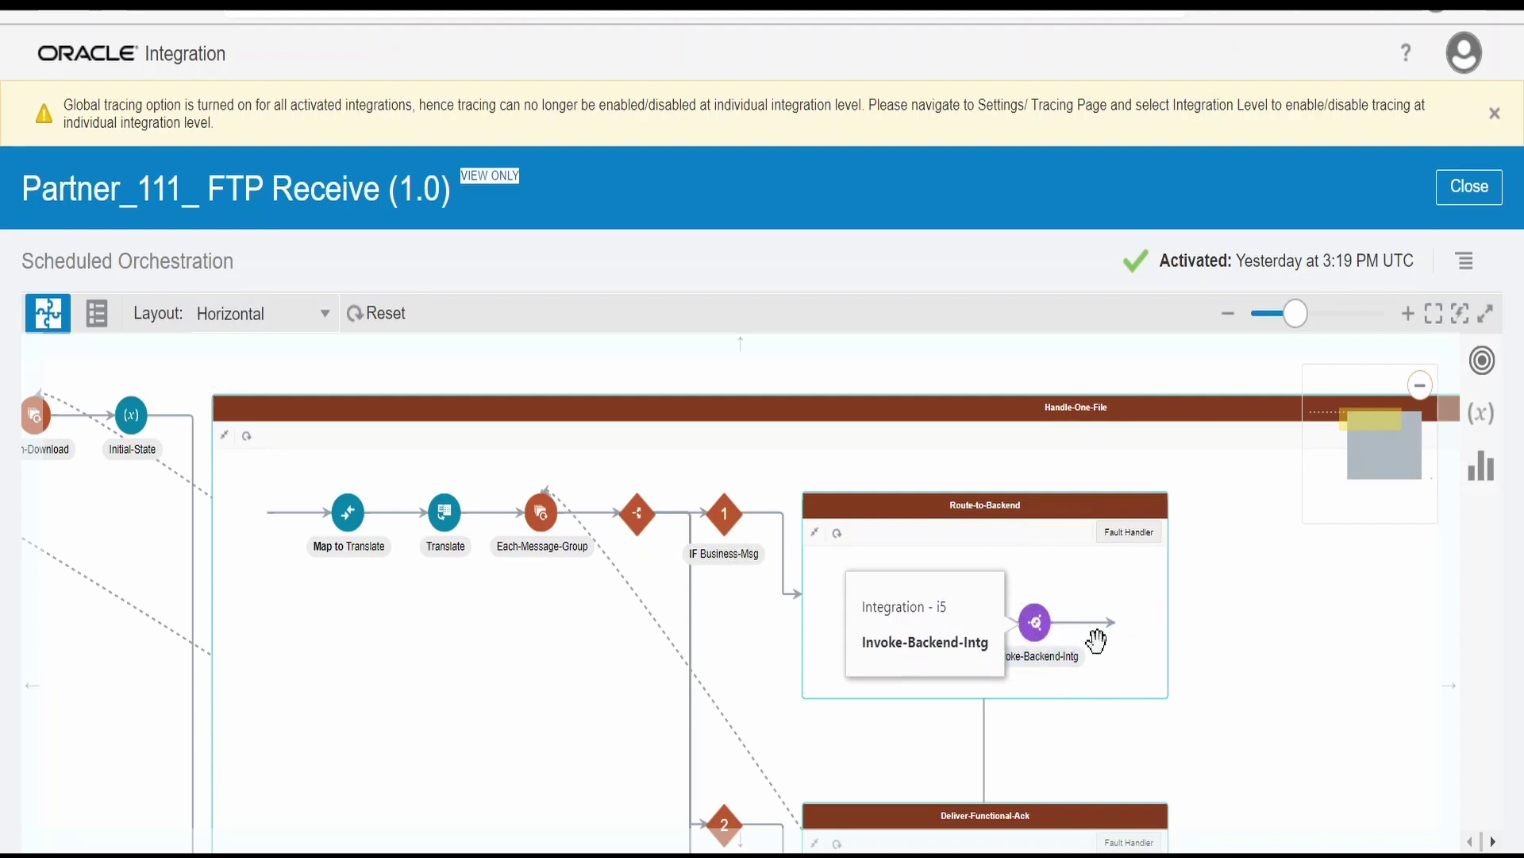
{"action": "left_click", "coordinate": [1256, 659]}
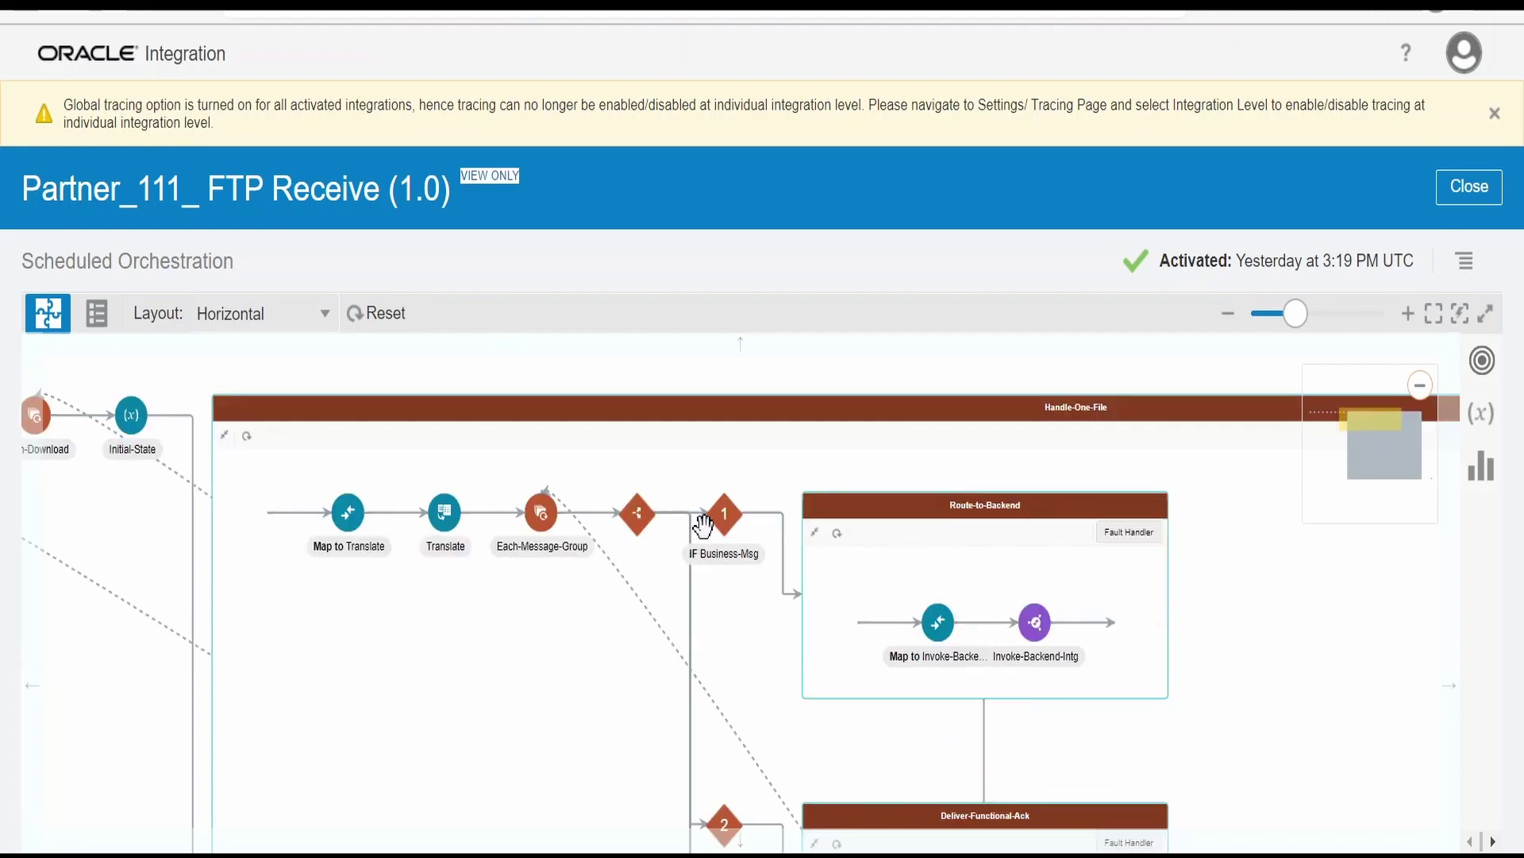
{"action": "left_click", "coordinate": [731, 523]}
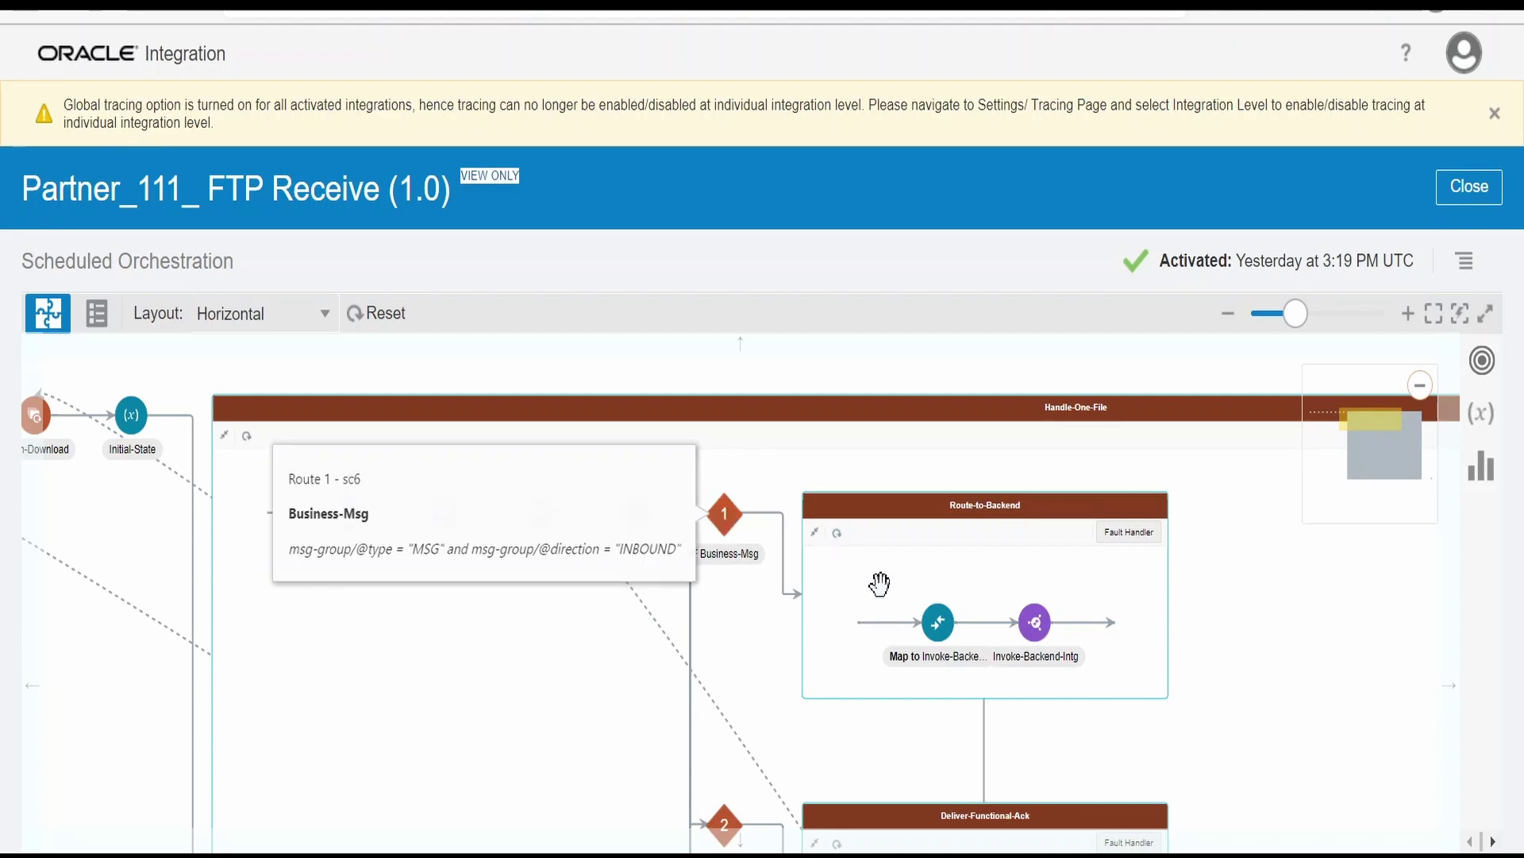
Step: Examine the Outbound-Ack route and the Invoke-Send-Intg call inside its Deliver-Functional-Ack scope
{"action": "scroll", "coordinate": [1061, 627], "scroll_direction": "down", "scroll_amount": 3}
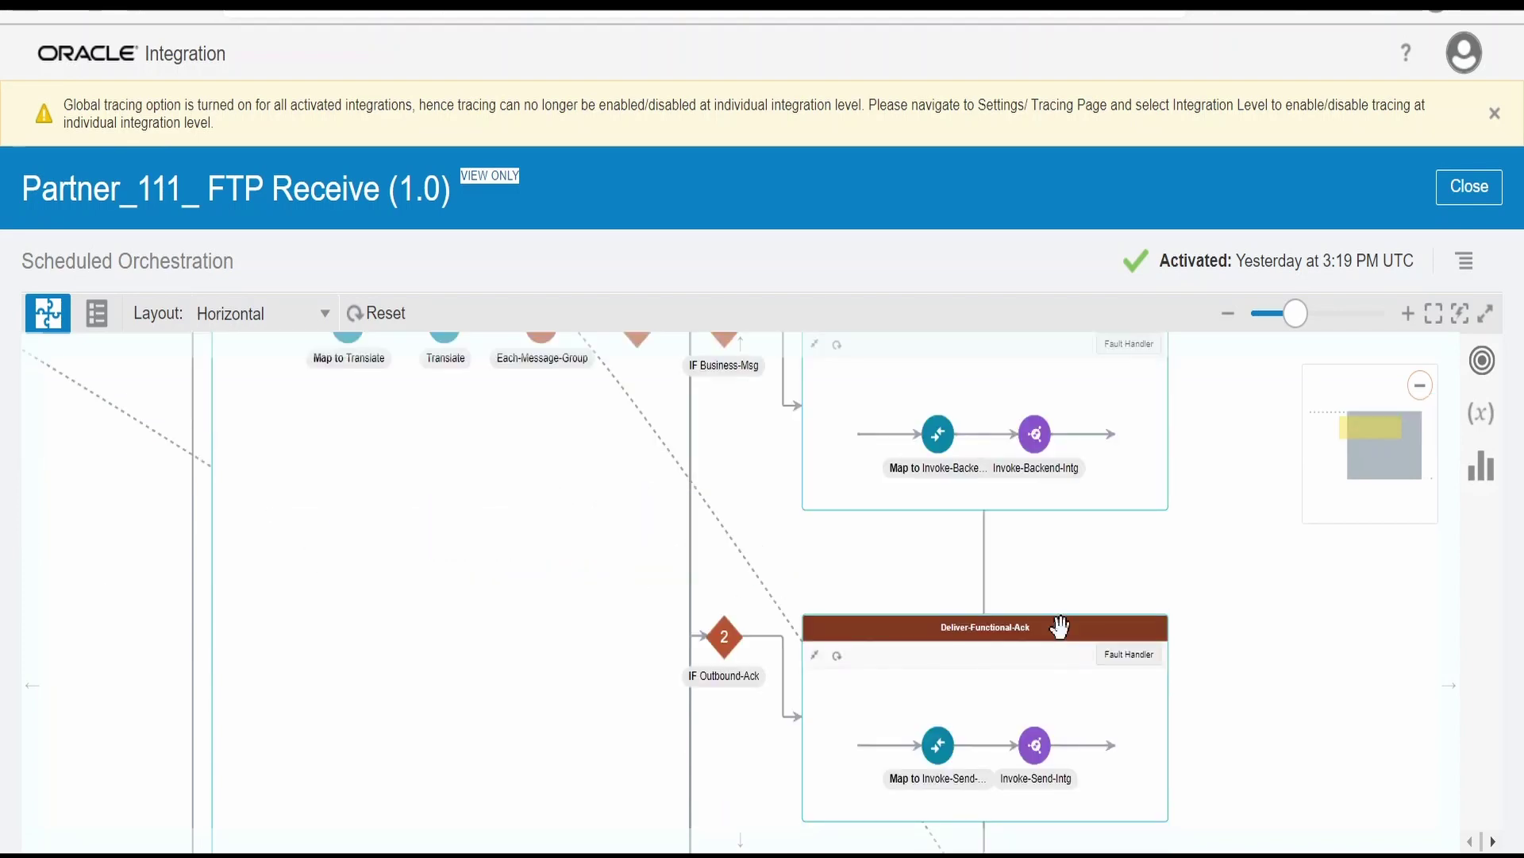
{"action": "scroll", "coordinate": [1061, 628], "scroll_direction": "down", "scroll_amount": 3}
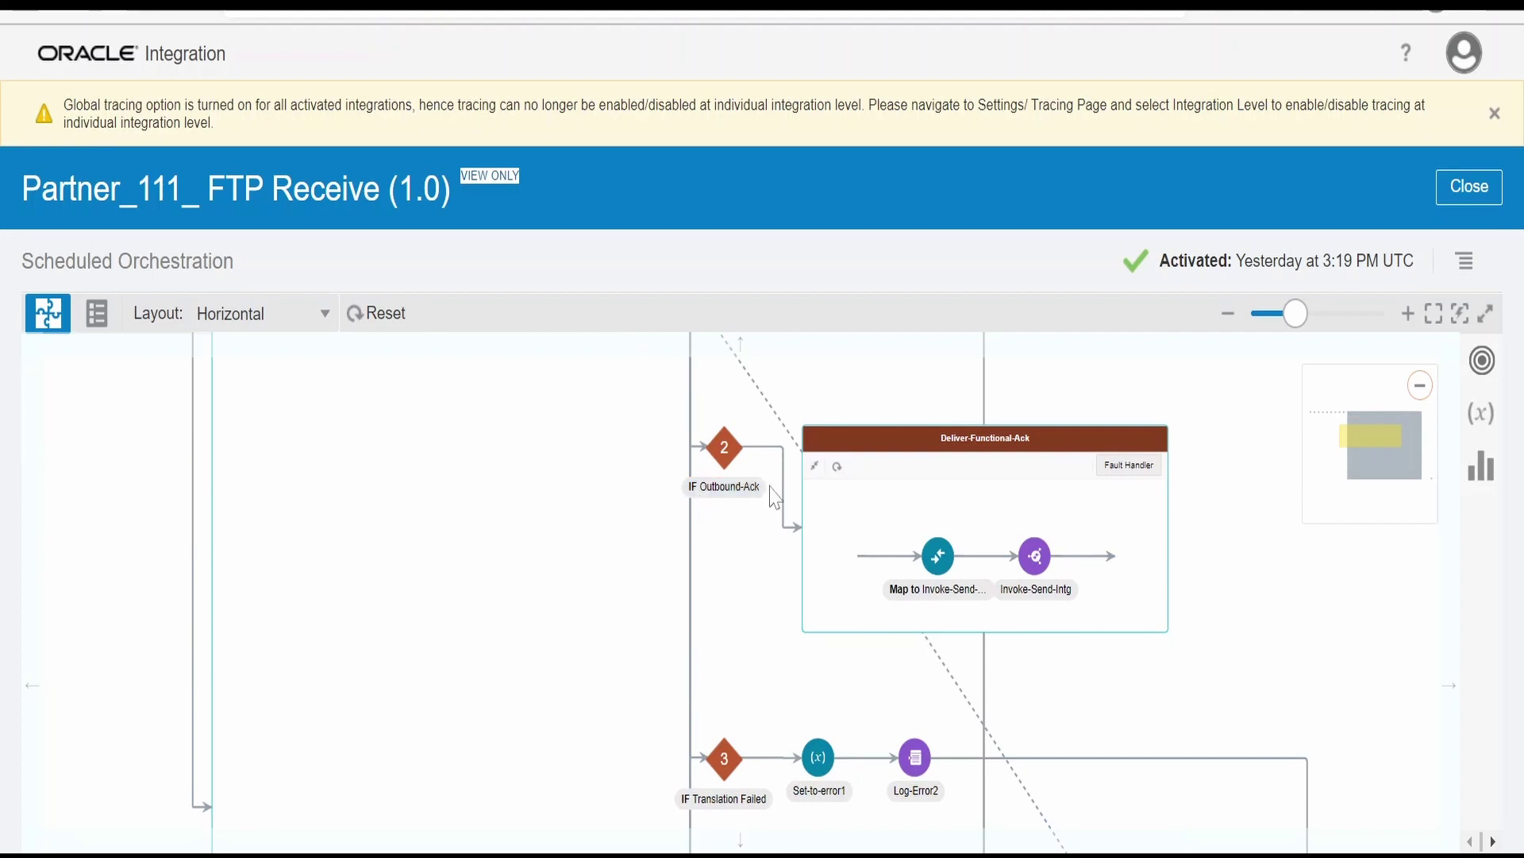
{"action": "scroll", "coordinate": [758, 485], "scroll_direction": "up", "scroll_amount": 6}
{"action": "scroll", "coordinate": [826, 583], "scroll_direction": "down", "scroll_amount": 3}
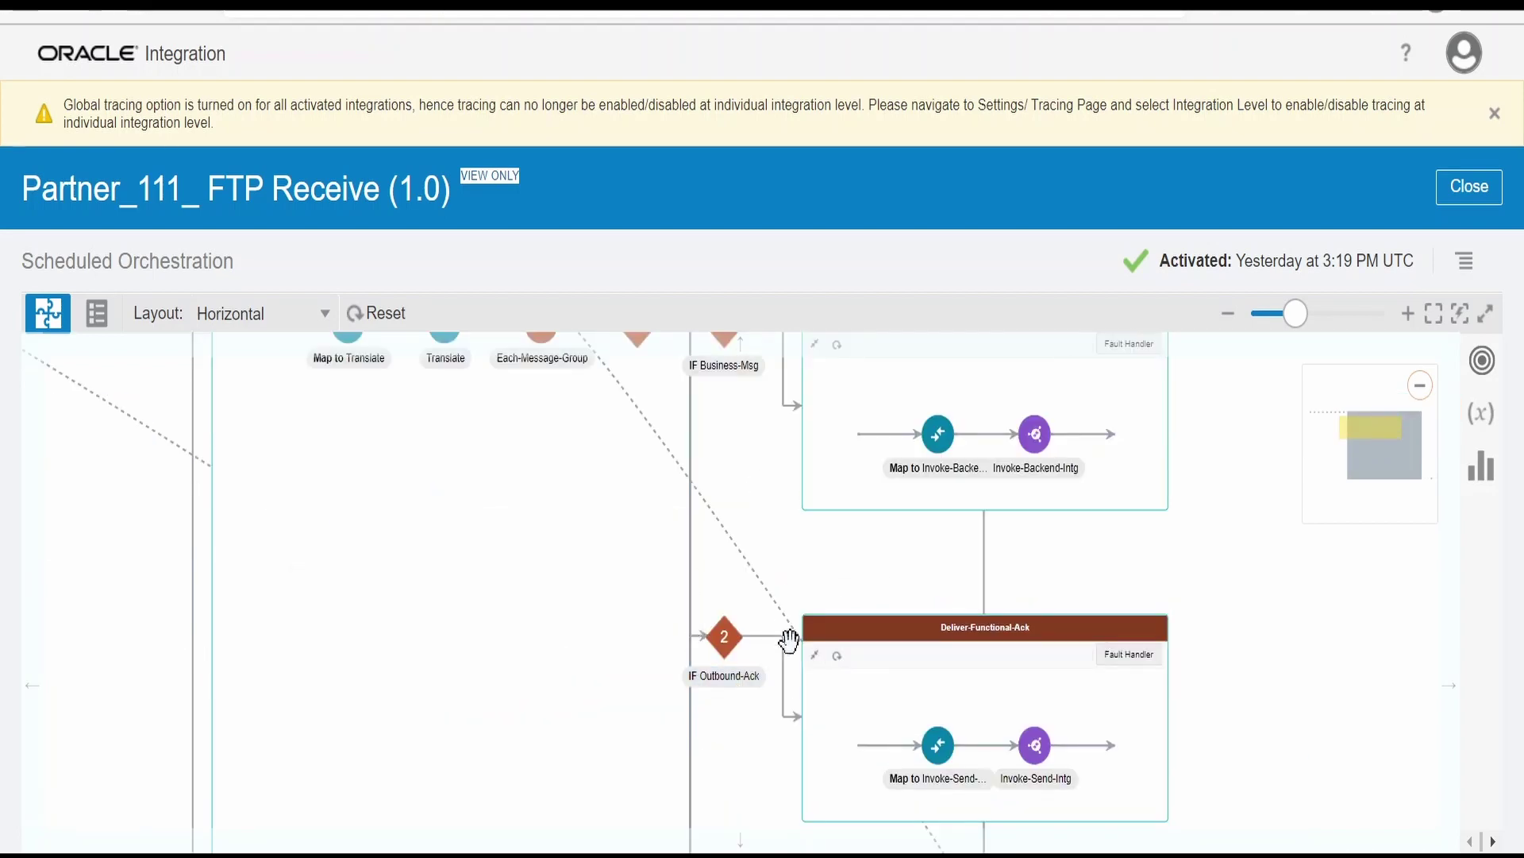
{"action": "scroll", "coordinate": [789, 636], "scroll_direction": "down", "scroll_amount": 3}
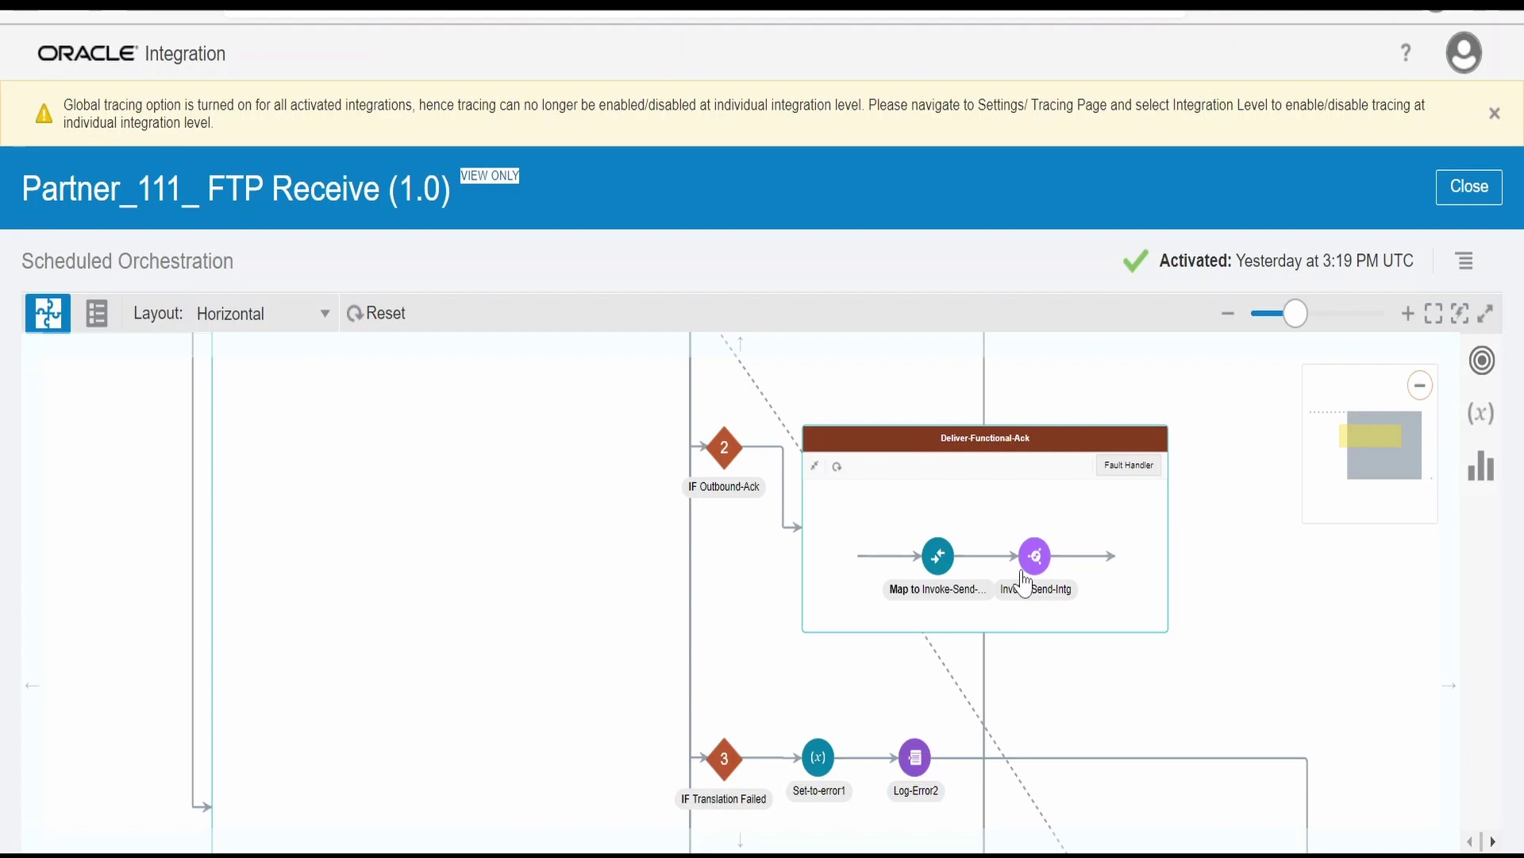
Step: Inspect the Translation Failed route with its error logging, and show the Inbound-Ack route's condition
{"action": "scroll", "coordinate": [1030, 578], "scroll_direction": "down", "scroll_amount": 2}
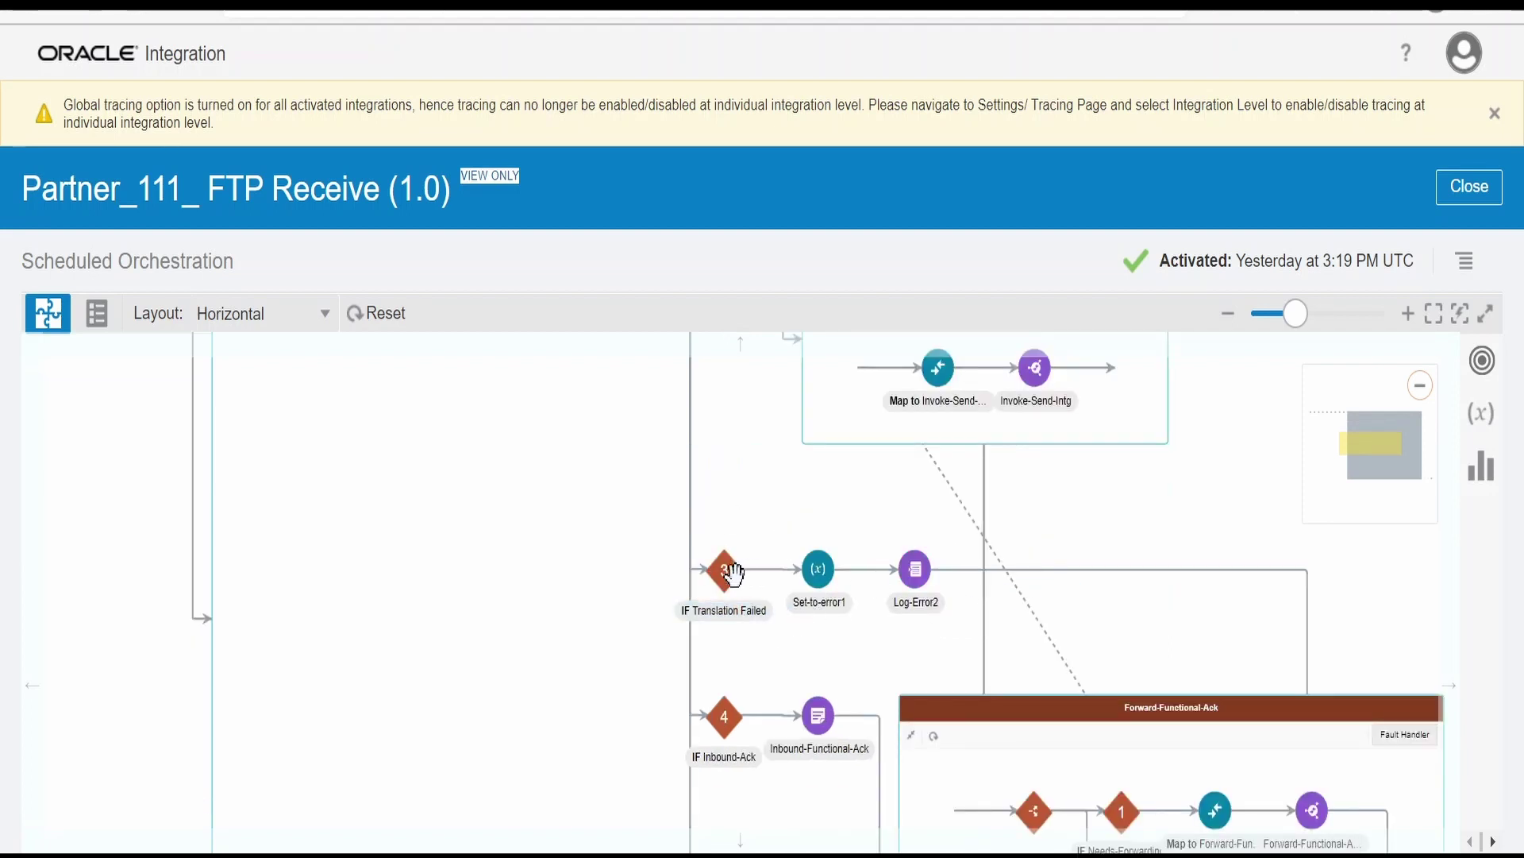
{"action": "mouse_move", "coordinate": [726, 572]}
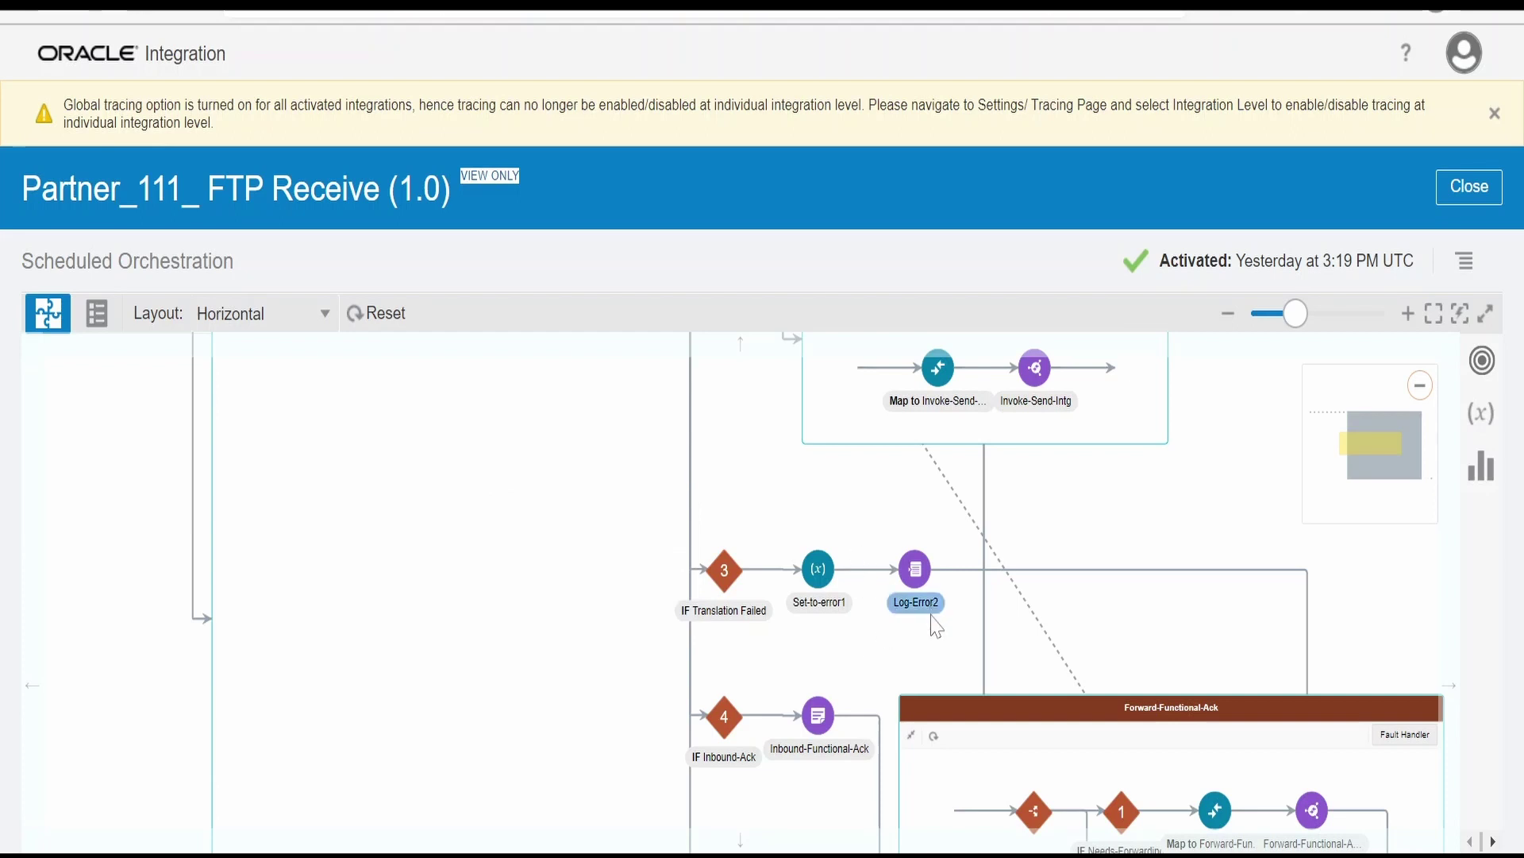
{"action": "left_click_drag", "start_coordinate": [926, 632], "coordinate": [827, 559]}
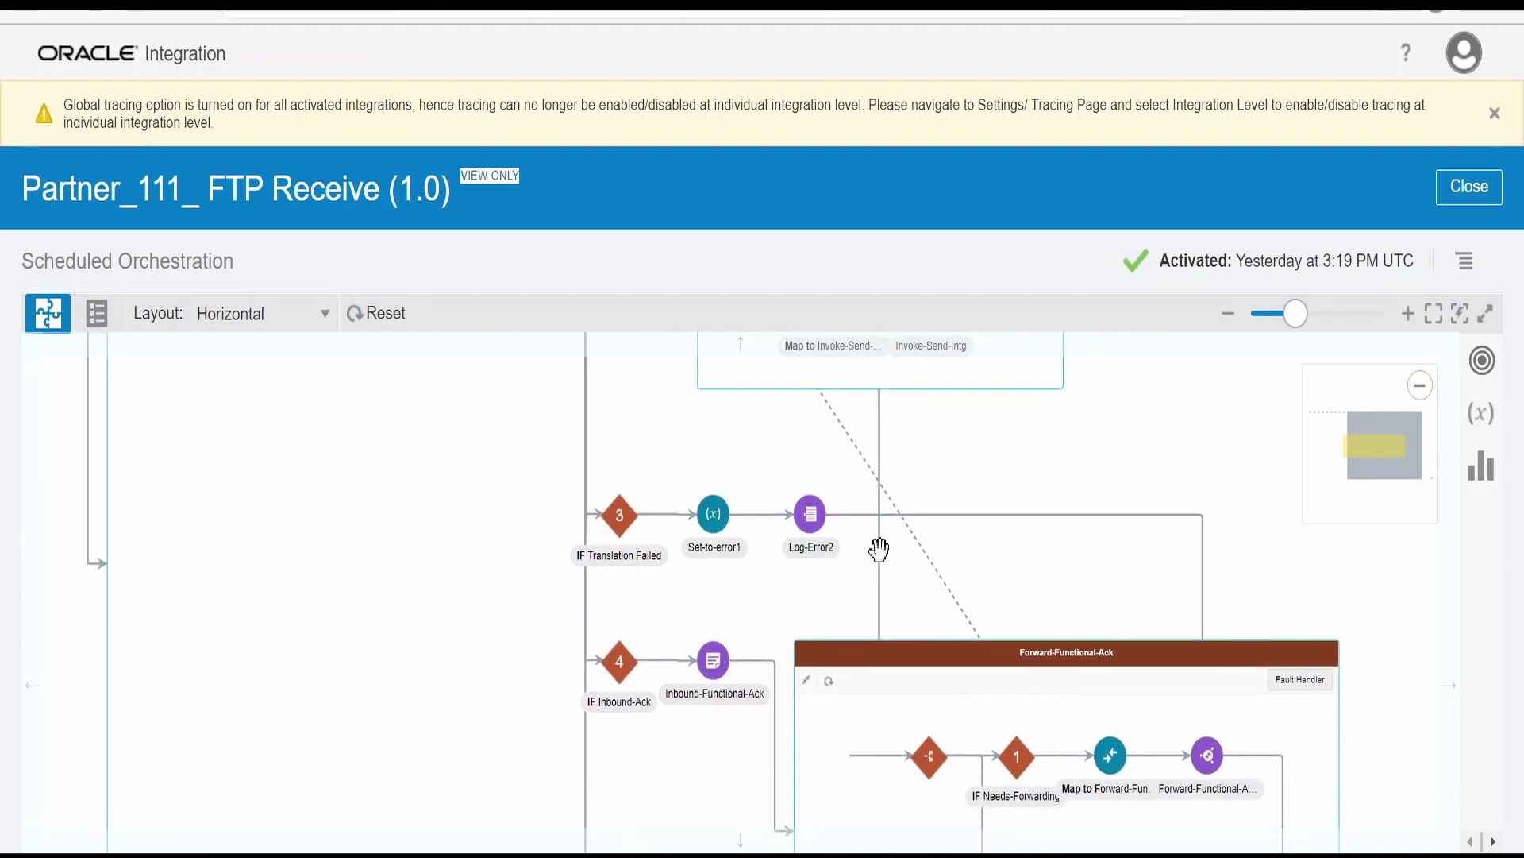
{"action": "left_click_drag", "start_coordinate": [772, 586], "coordinate": [651, 526]}
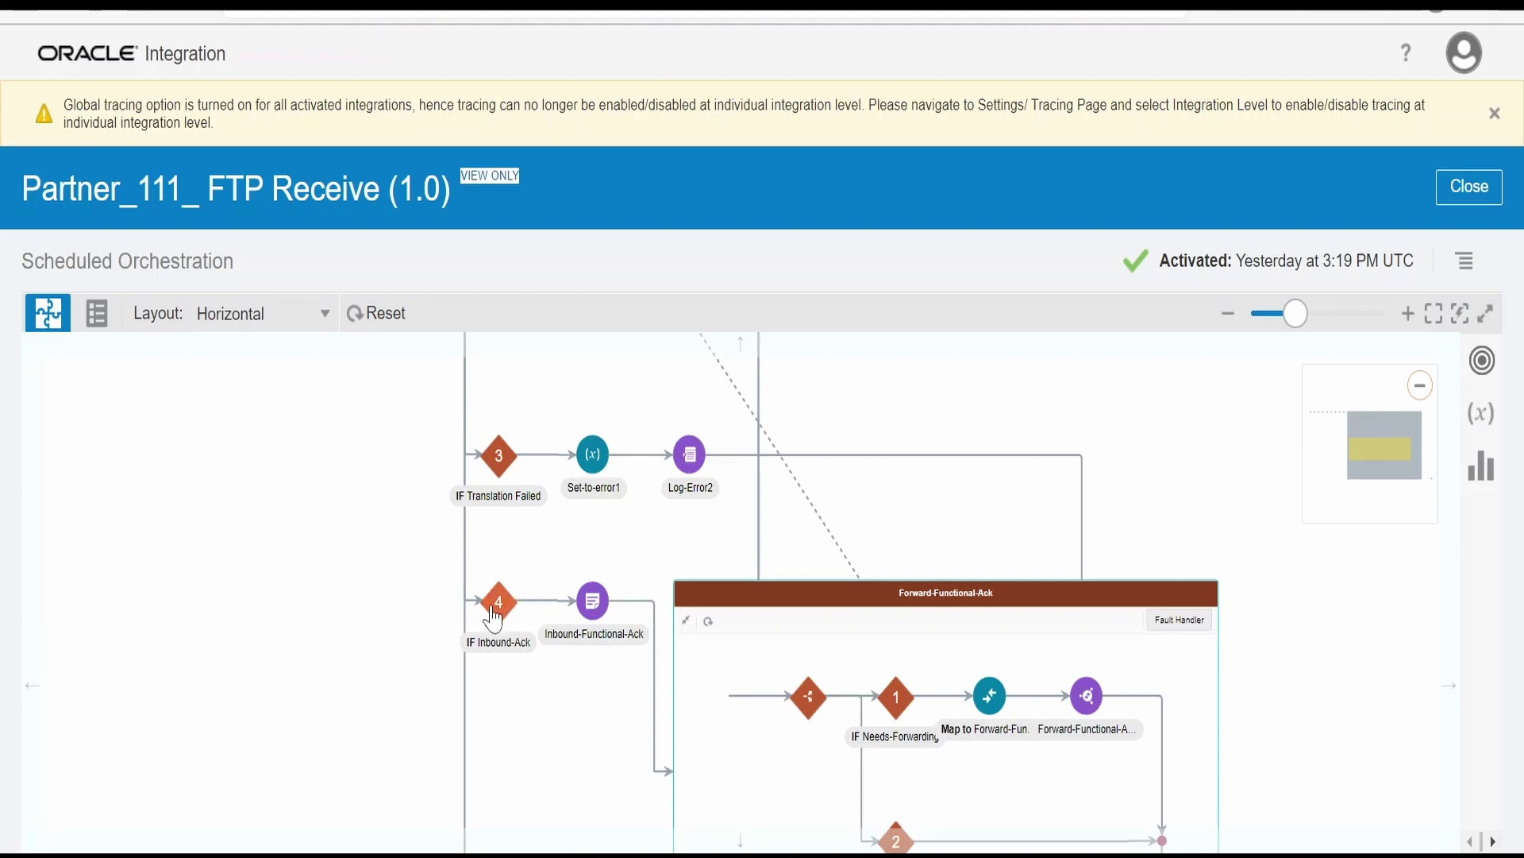
{"action": "mouse_move", "coordinate": [499, 608]}
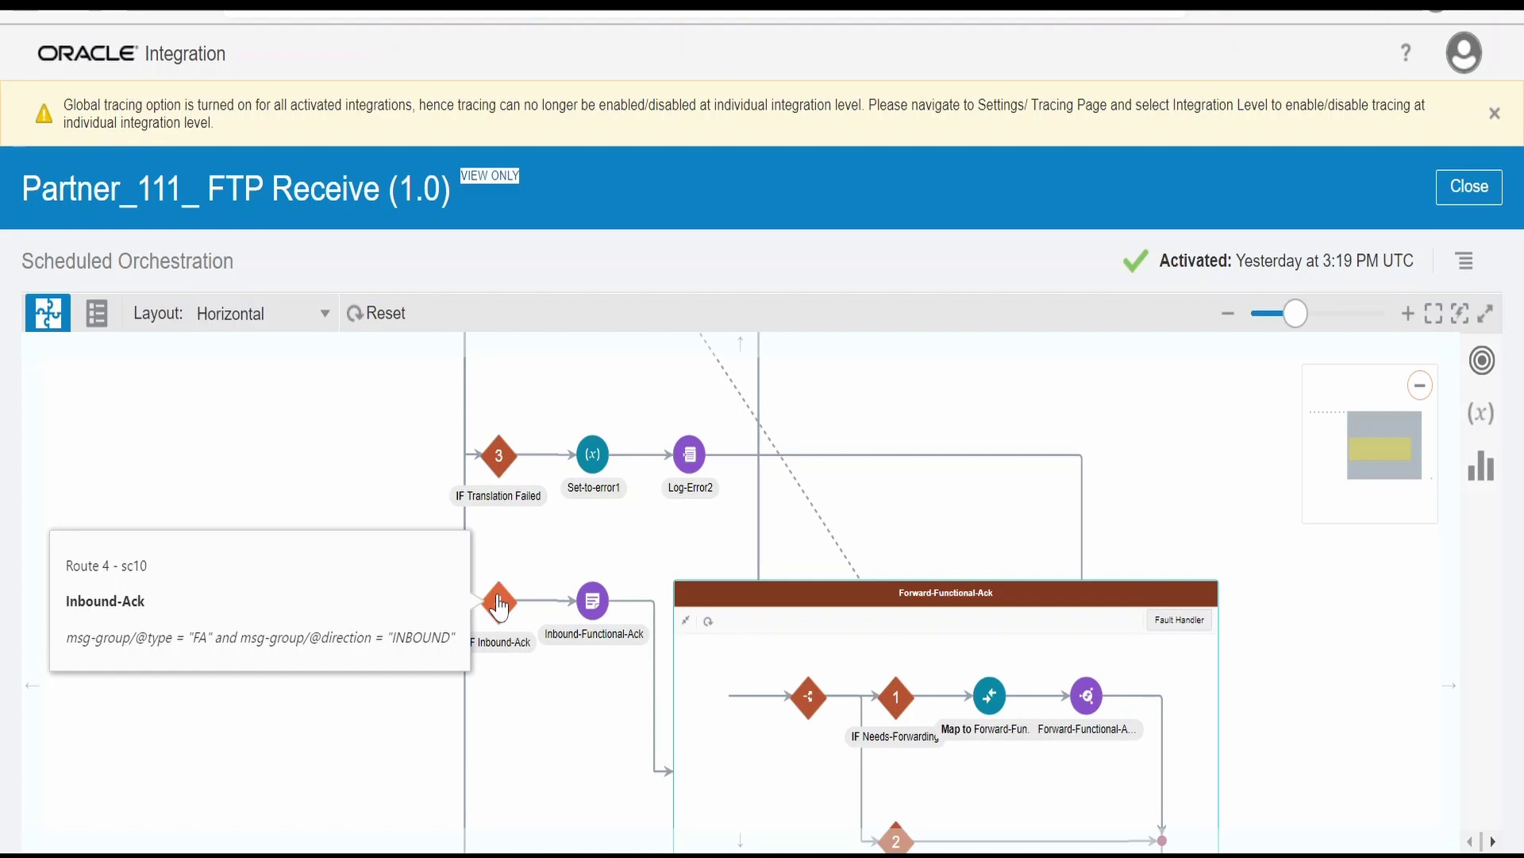
Step: Examine the Forward-Functional-Ack scope and show the details of its integration call on the Needs-Forwarding route
{"action": "scroll", "coordinate": [1143, 750], "scroll_direction": "down", "scroll_amount": 3}
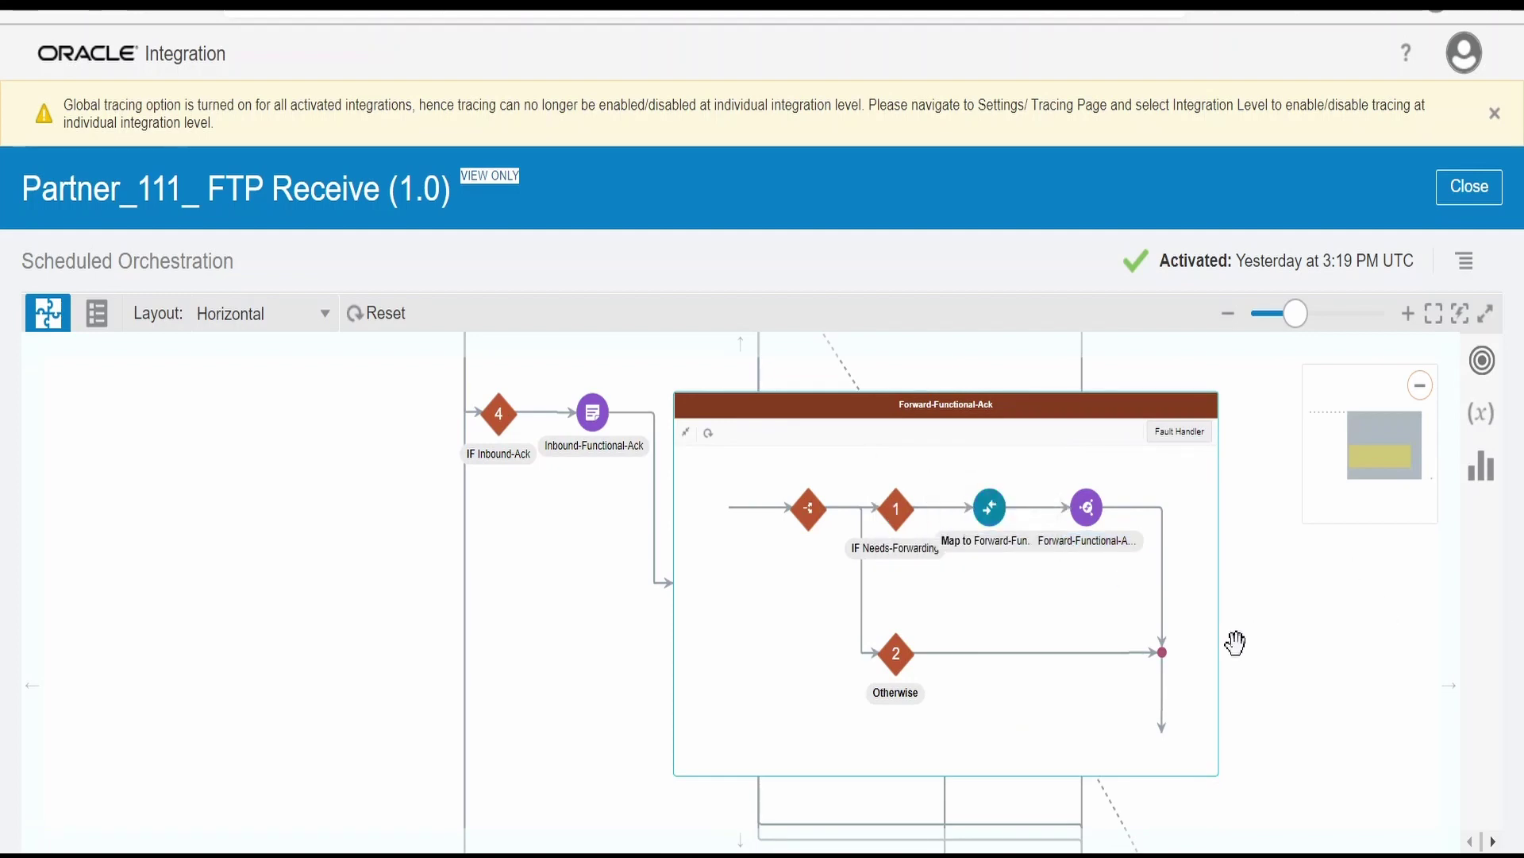
{"action": "left_click", "coordinate": [1138, 533]}
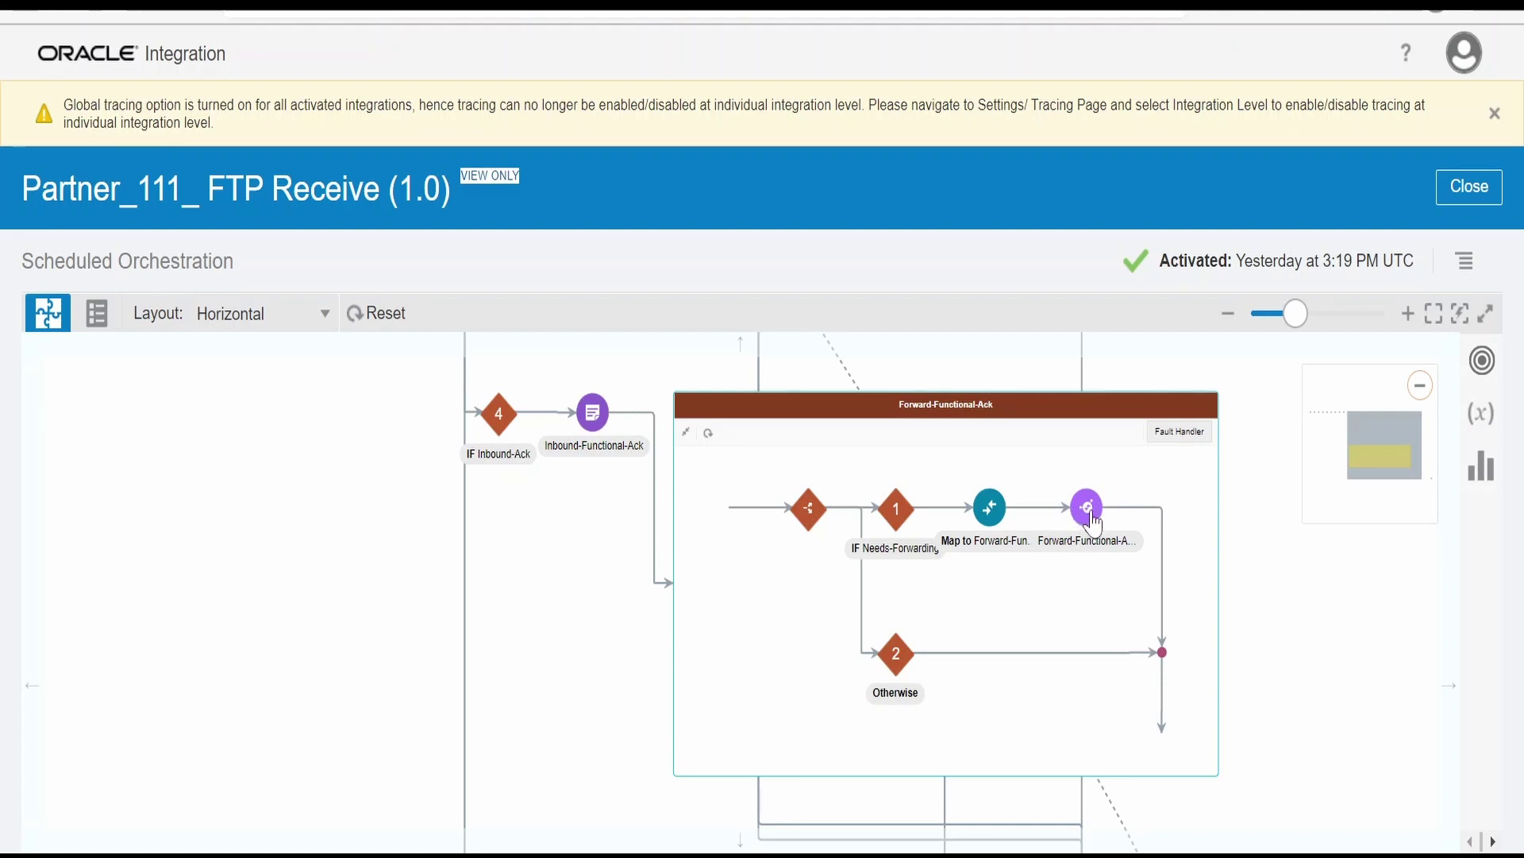
{"action": "mouse_move", "coordinate": [1093, 524]}
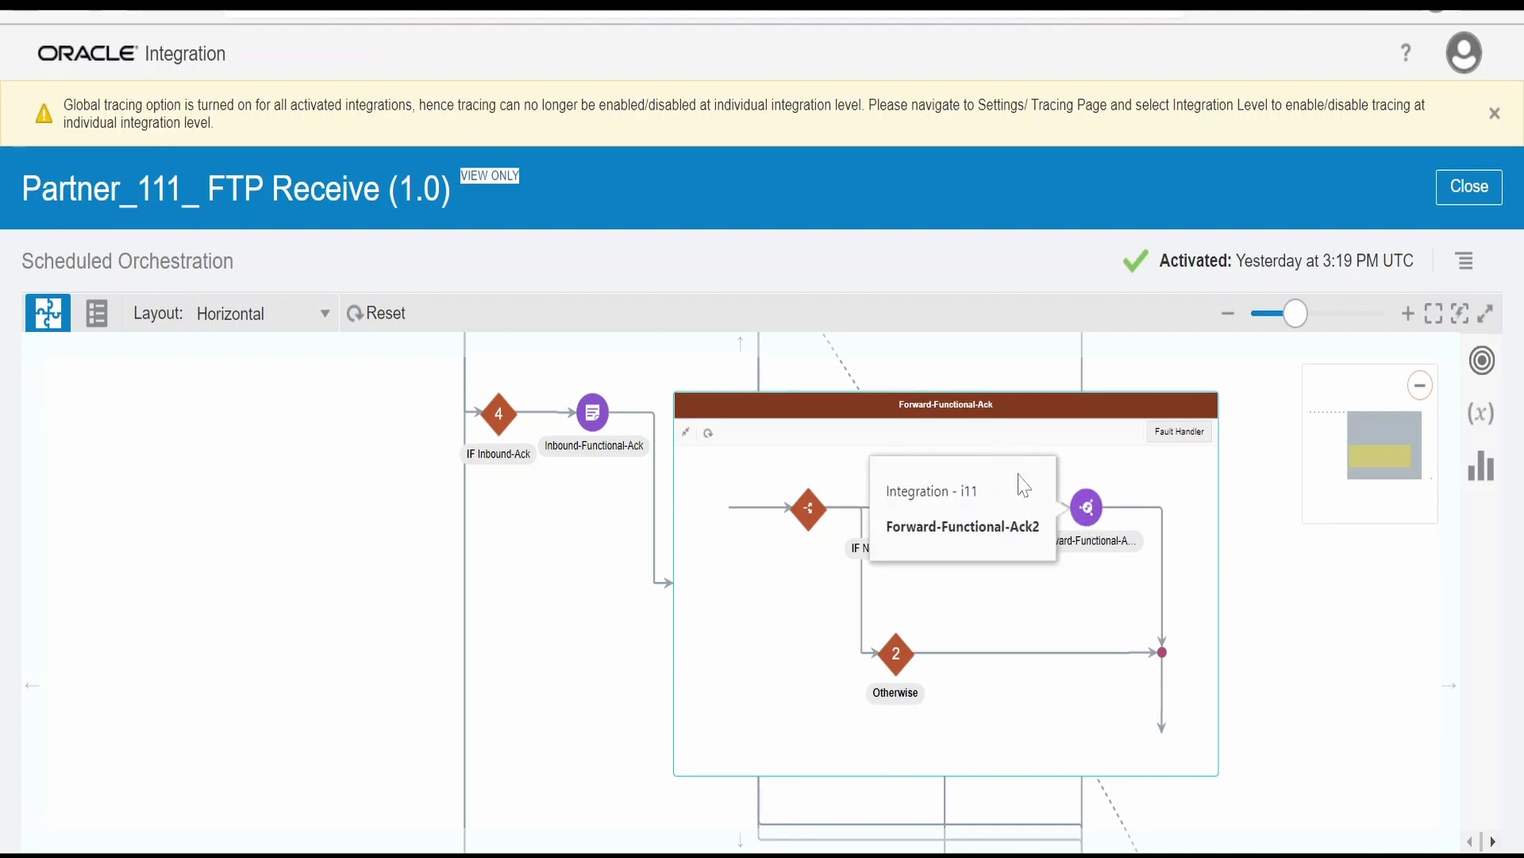
Step: Review the end of the receive flow, where the Keep-File and Otherwise routes rename or delete the processed file
{"action": "left_click_drag", "start_coordinate": [1279, 691], "coordinate": [1225, 516]}
{"action": "left_click_drag", "start_coordinate": [1264, 582], "coordinate": [701, 477]}
{"action": "left_click_drag", "start_coordinate": [774, 514], "coordinate": [742, 449]}
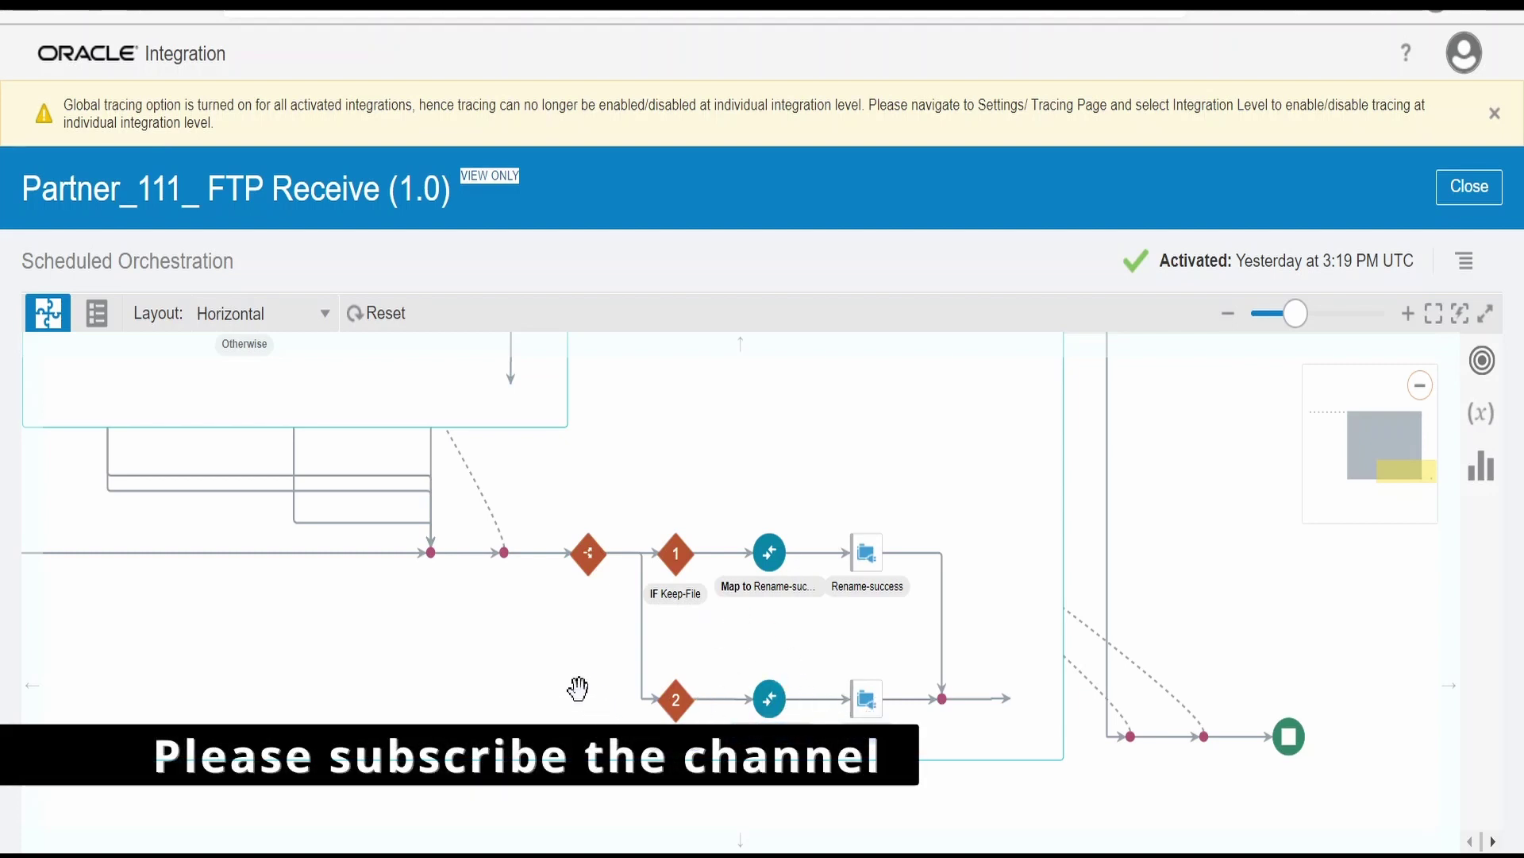
{"action": "left_click_drag", "start_coordinate": [576, 686], "coordinate": [652, 768]}
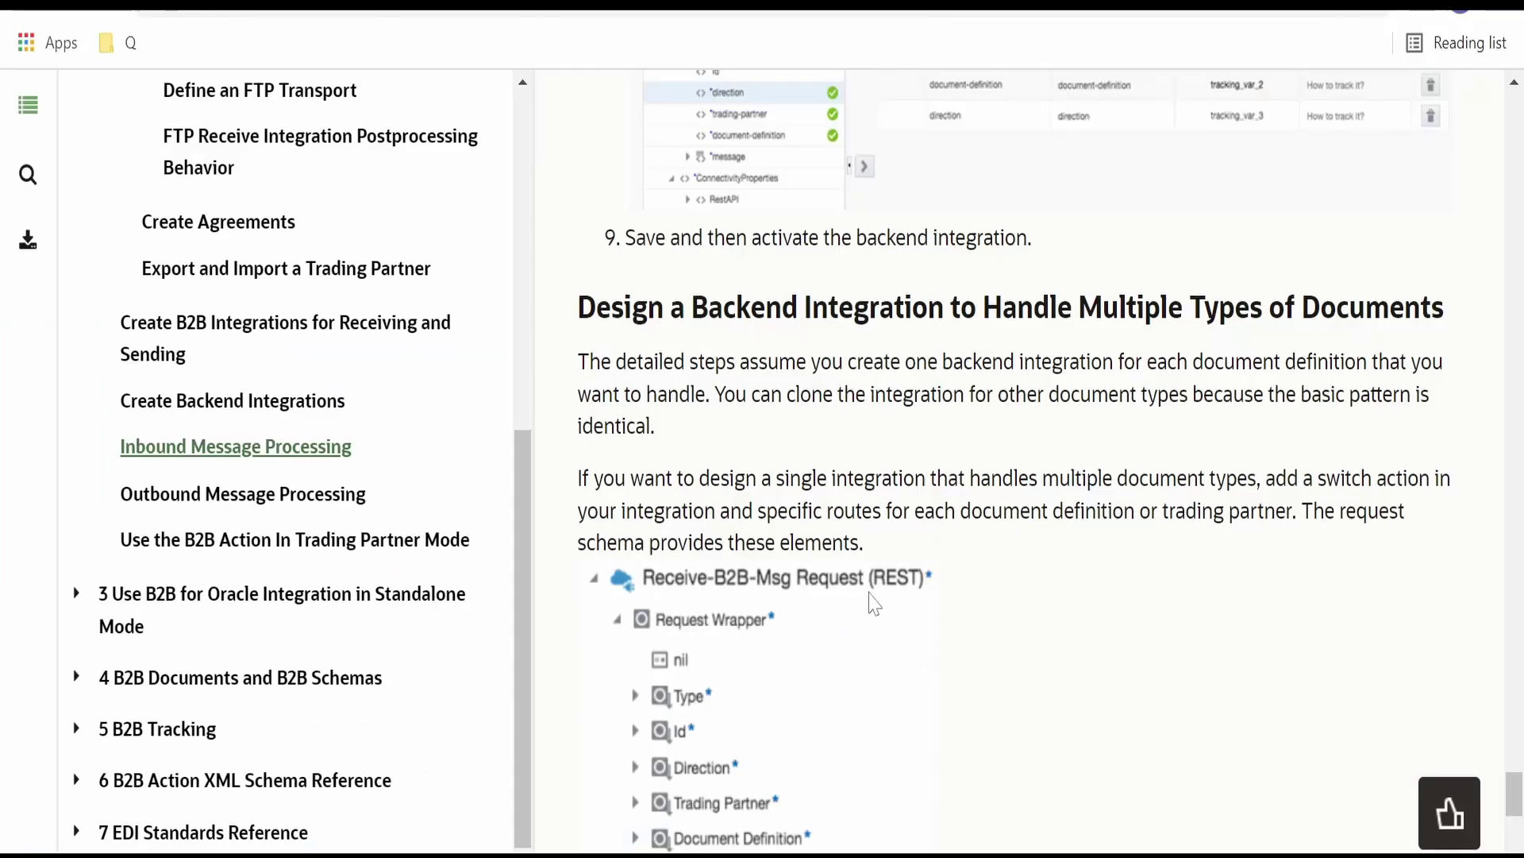
Step: Switch to the Oracle Help Center and read the FTP Receive Integration Postprocessing Behavior page on keeping or deleting processed files
{"action": "scroll", "coordinate": [869, 602], "scroll_direction": "down", "scroll_amount": 10}
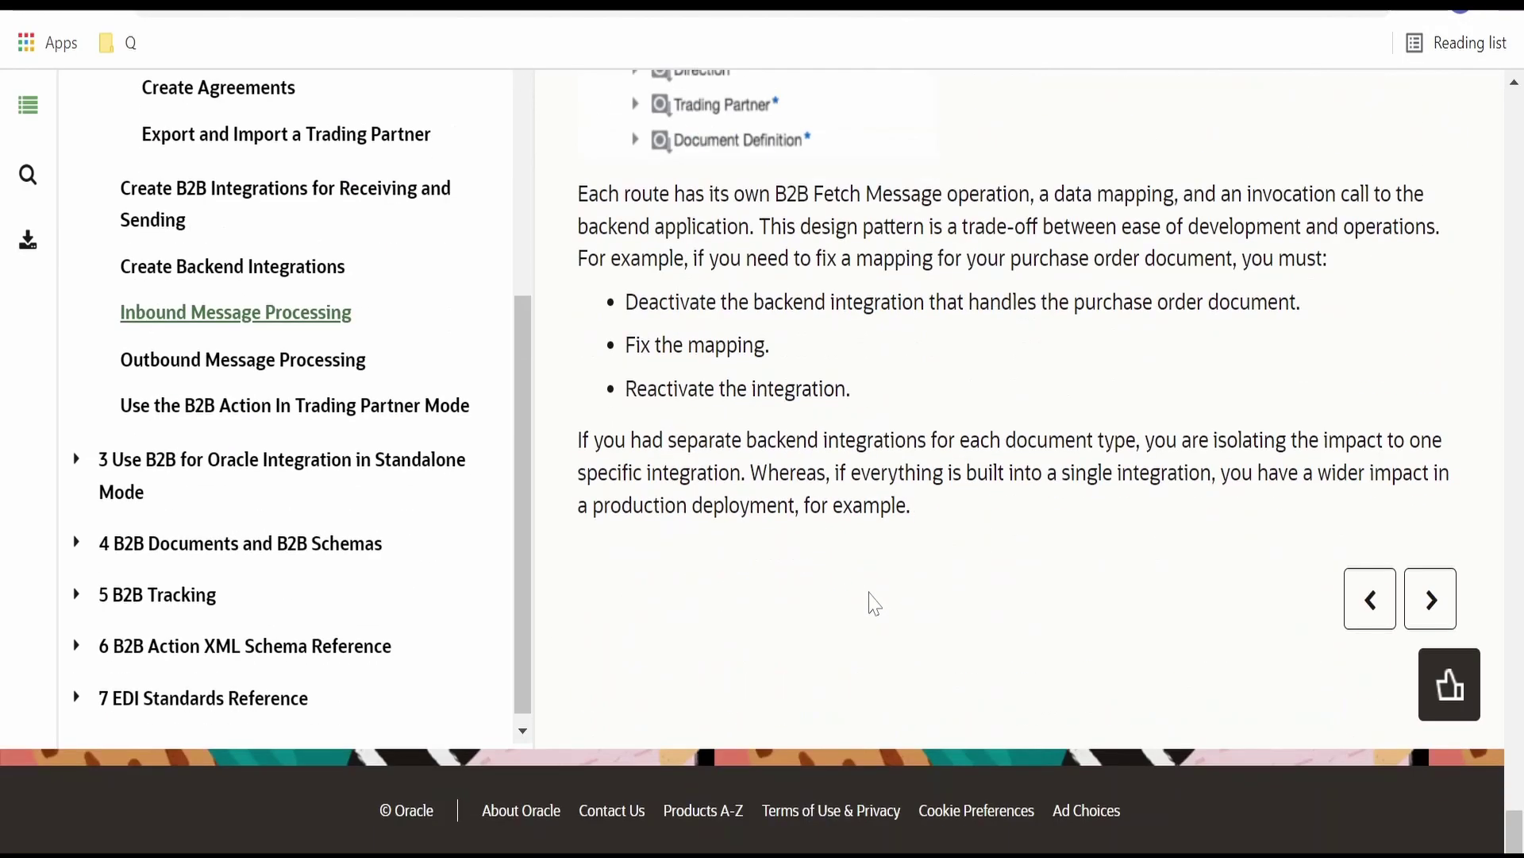
{"action": "scroll", "coordinate": [874, 596], "scroll_direction": "up", "scroll_amount": 15}
{"action": "scroll", "coordinate": [886, 580], "scroll_direction": "up", "scroll_amount": 15}
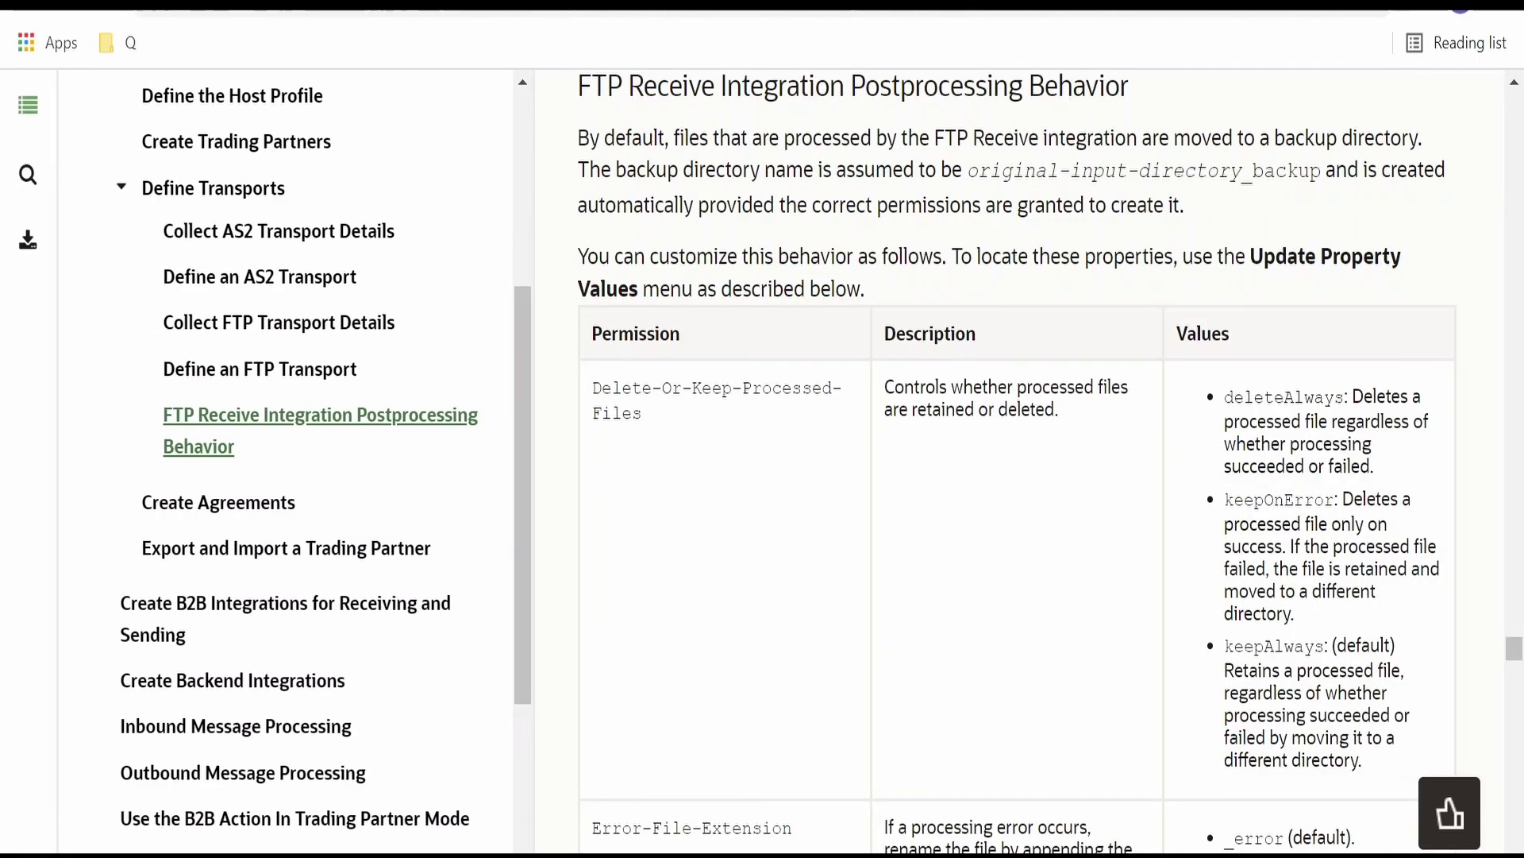
{"action": "scroll", "coordinate": [964, 417], "scroll_direction": "down", "scroll_amount": 5}
{"action": "scroll", "coordinate": [984, 451], "scroll_direction": "up", "scroll_amount": 3}
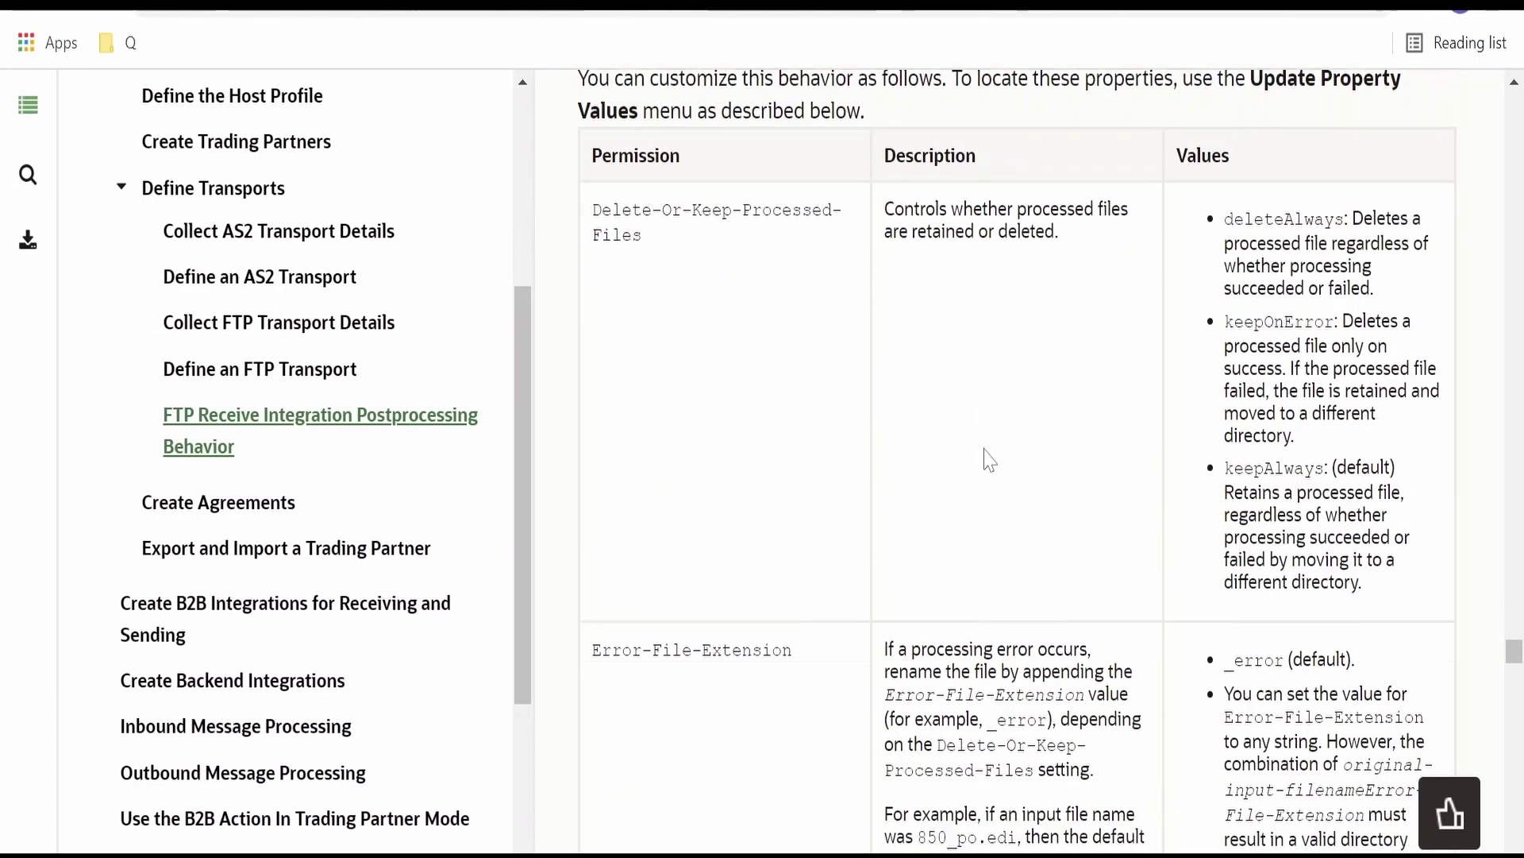
{"action": "scroll", "coordinate": [989, 459], "scroll_direction": "down", "scroll_amount": 3}
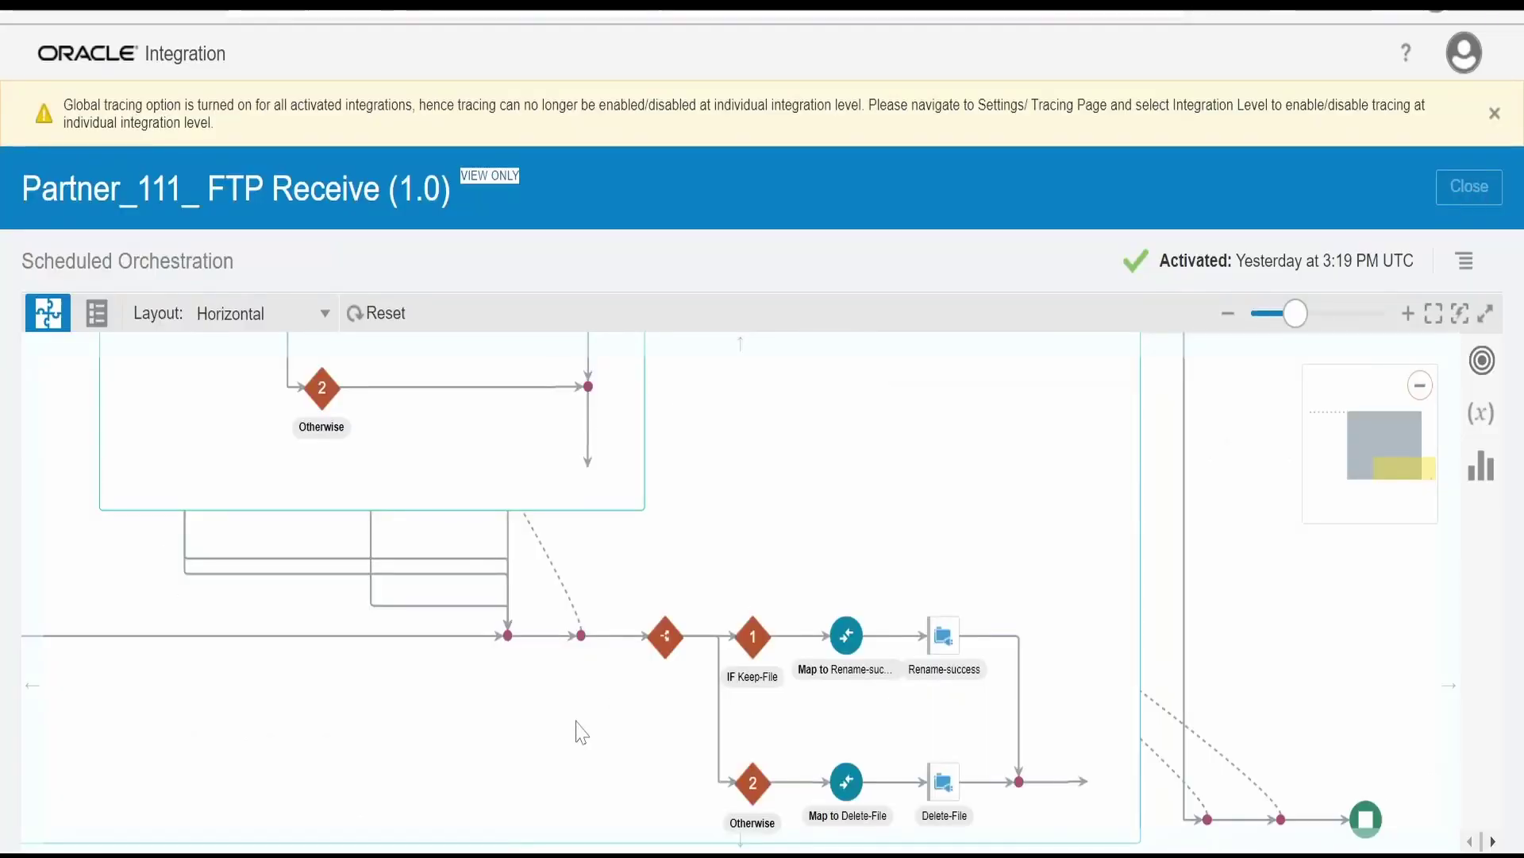
Step: Close the Partner_111_ FTP Receive integration in Oracle Integration and show its Delete-Or-Keep-Processed-Files property under Update Property Values
{"action": "left_click", "coordinate": [1468, 186]}
{"action": "left_click", "coordinate": [1364, 653]}
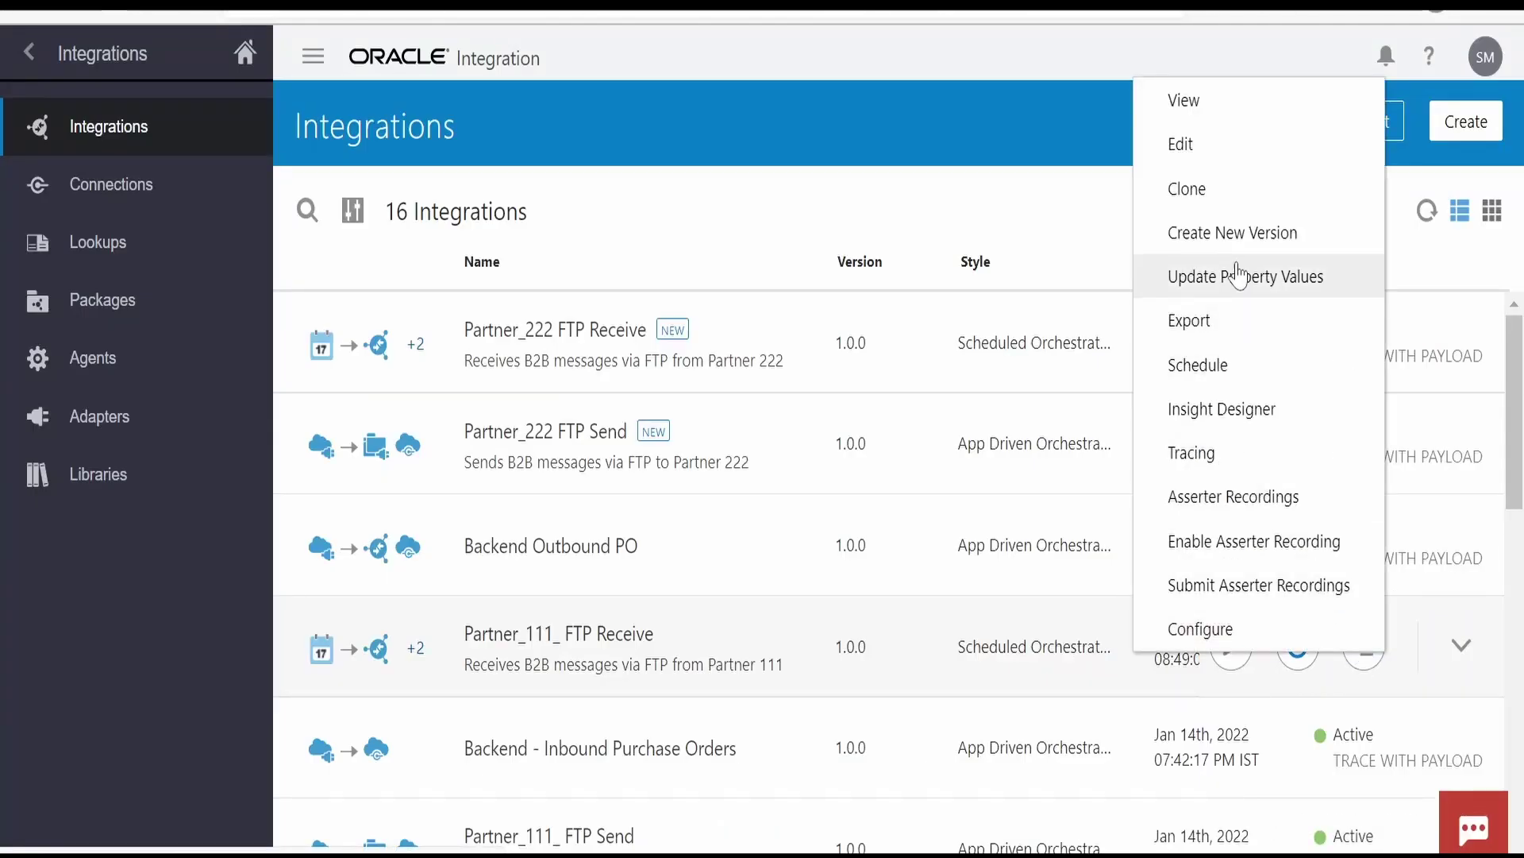
{"action": "left_click", "coordinate": [1270, 279]}
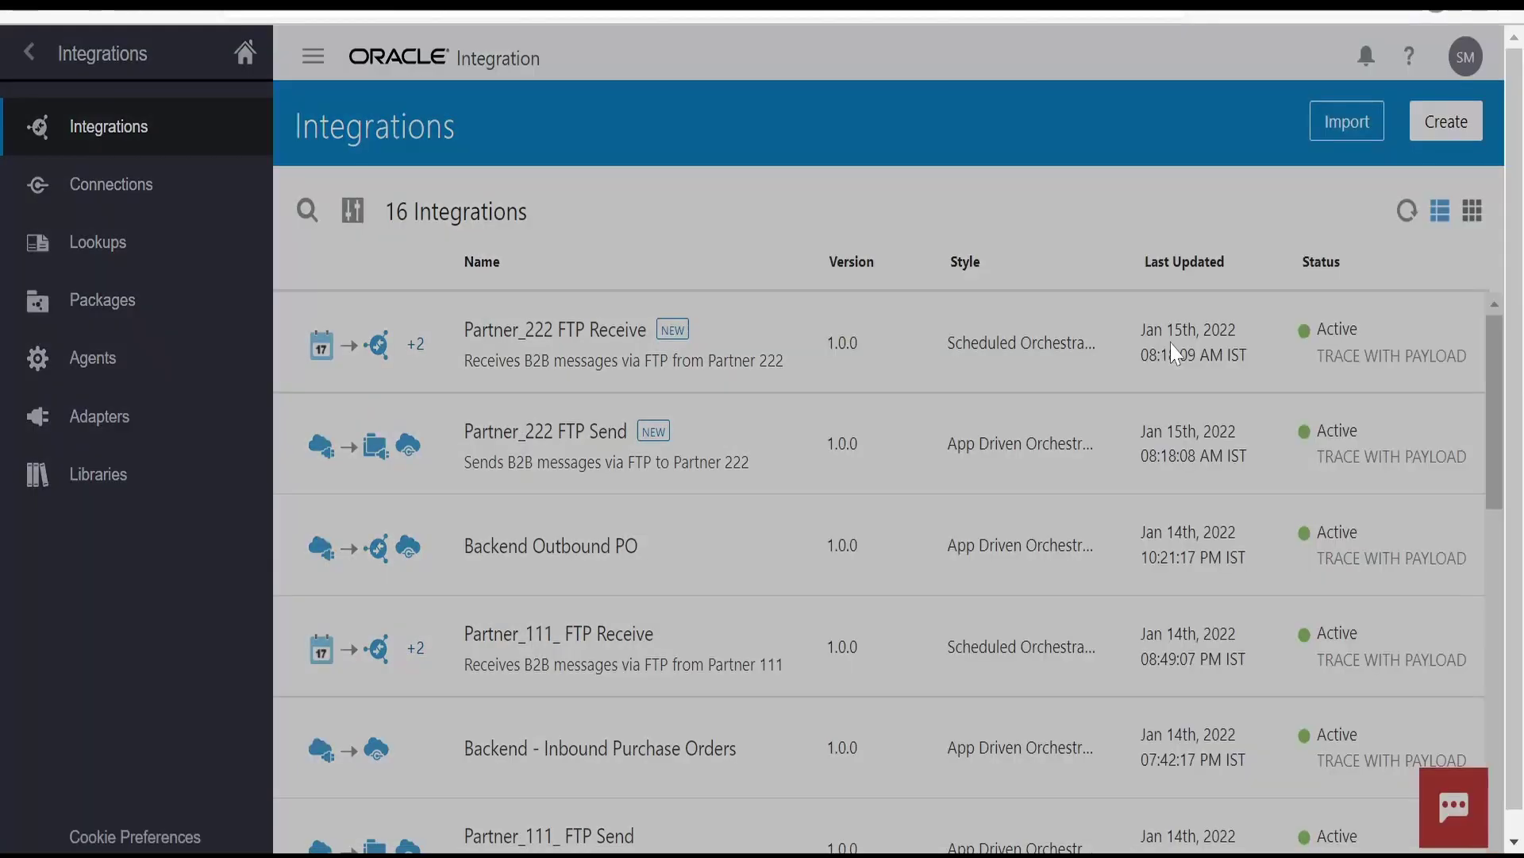
{"action": "left_click", "coordinate": [1175, 406]}
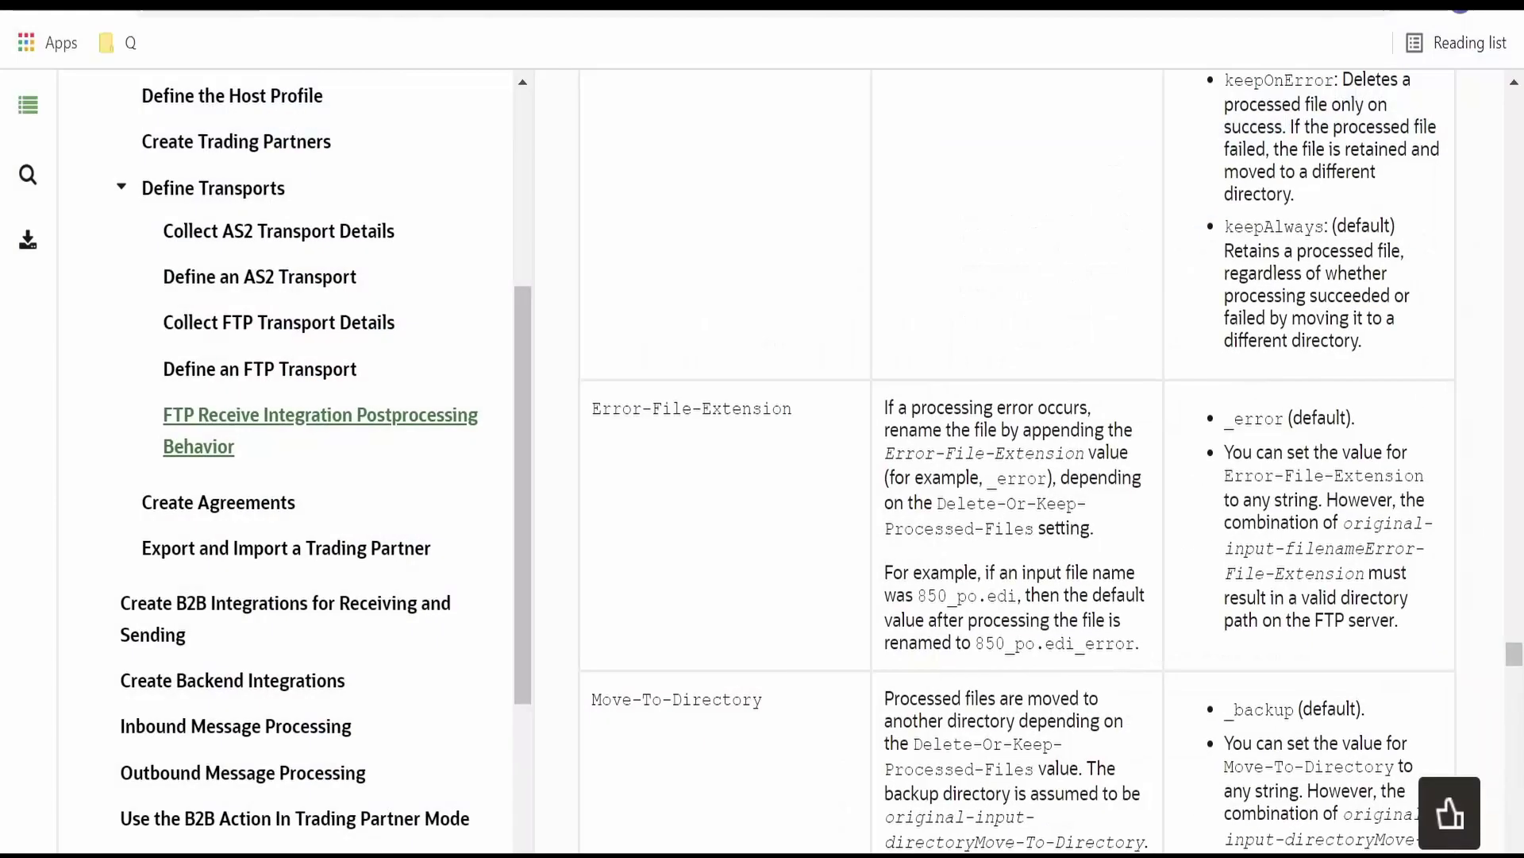
Step: Look up the Delete-Or-Keep-Processed-Files, Error-File-Extension and Move-To-Directory values in the Oracle documentation
{"action": "scroll", "coordinate": [1507, 492], "scroll_direction": "up", "scroll_amount": 3}
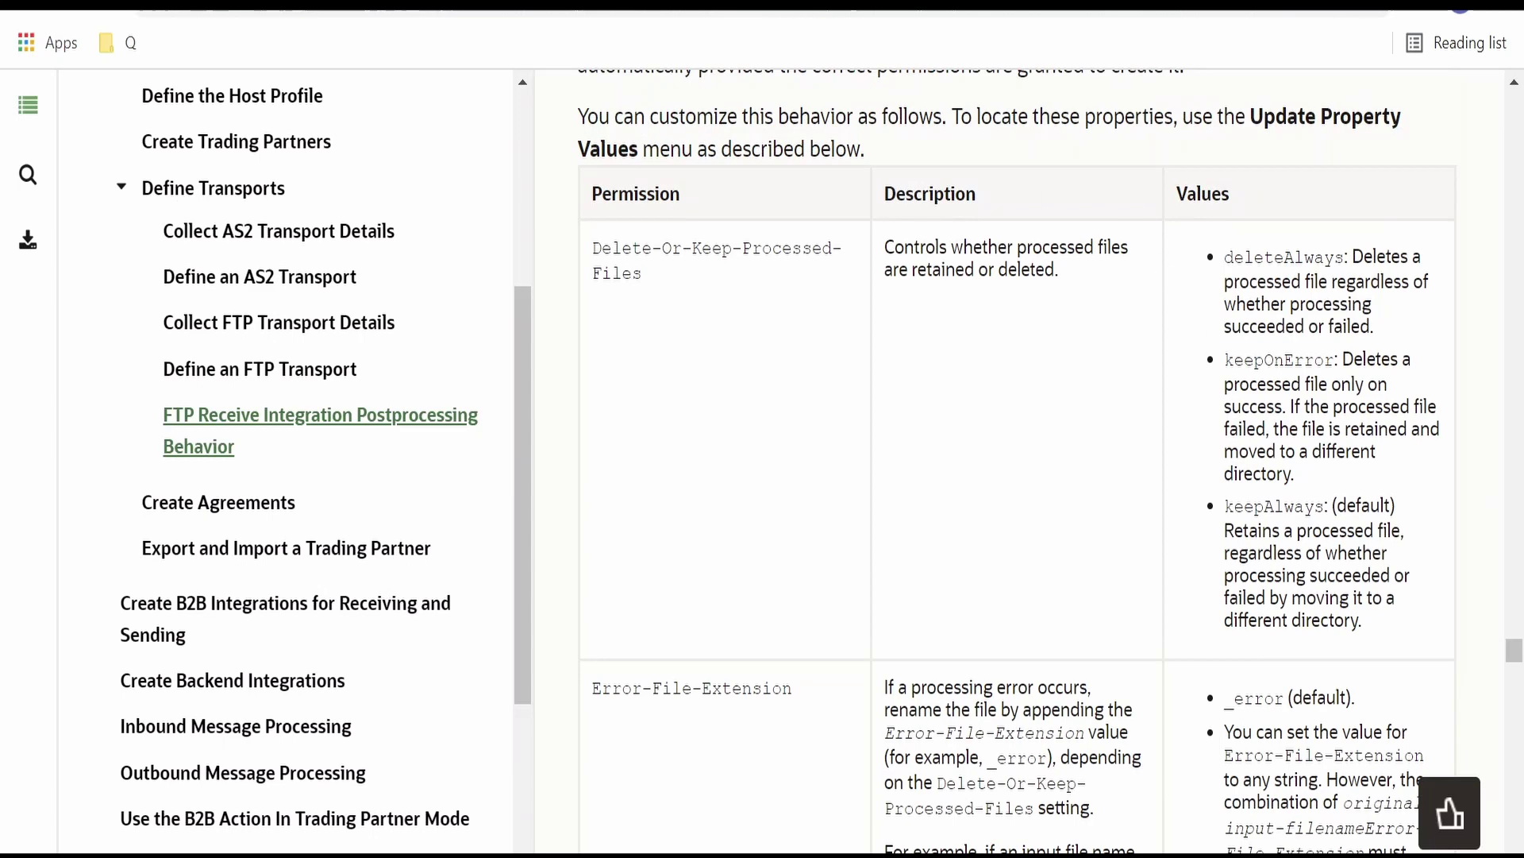
{"action": "scroll", "coordinate": [1017, 461], "scroll_direction": "down", "scroll_amount": 5}
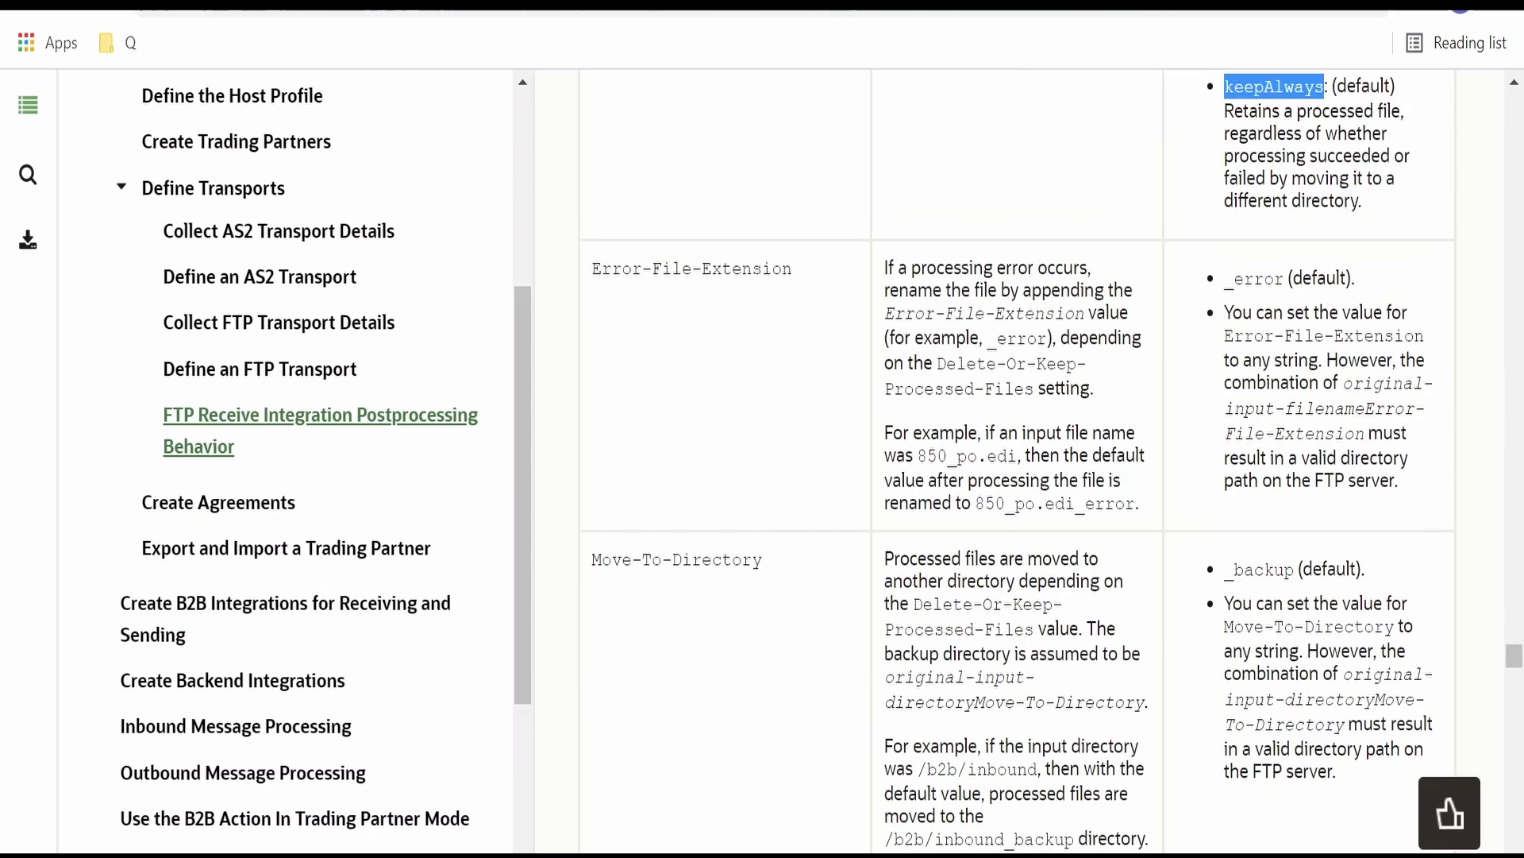
{"action": "scroll", "coordinate": [1254, 738], "scroll_direction": "down", "scroll_amount": 3}
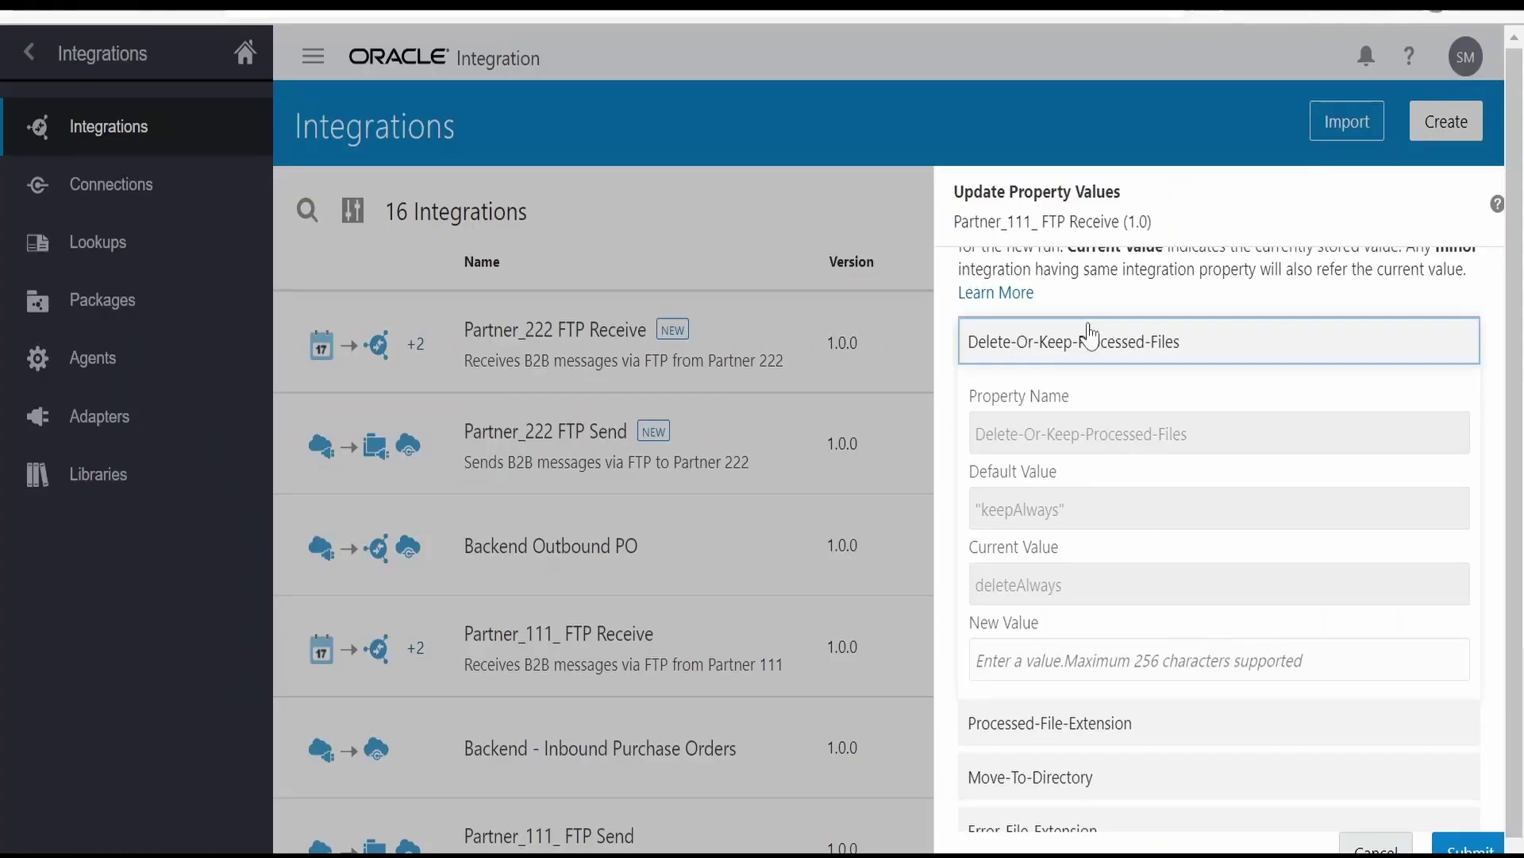
Step: Dismiss the Partner_111_ FTP Receive property values without changes and check the transports and agreements of Partner 222
{"action": "scroll", "coordinate": [1088, 334], "scroll_direction": "down", "scroll_amount": 1}
{"action": "left_click", "coordinate": [769, 353]}
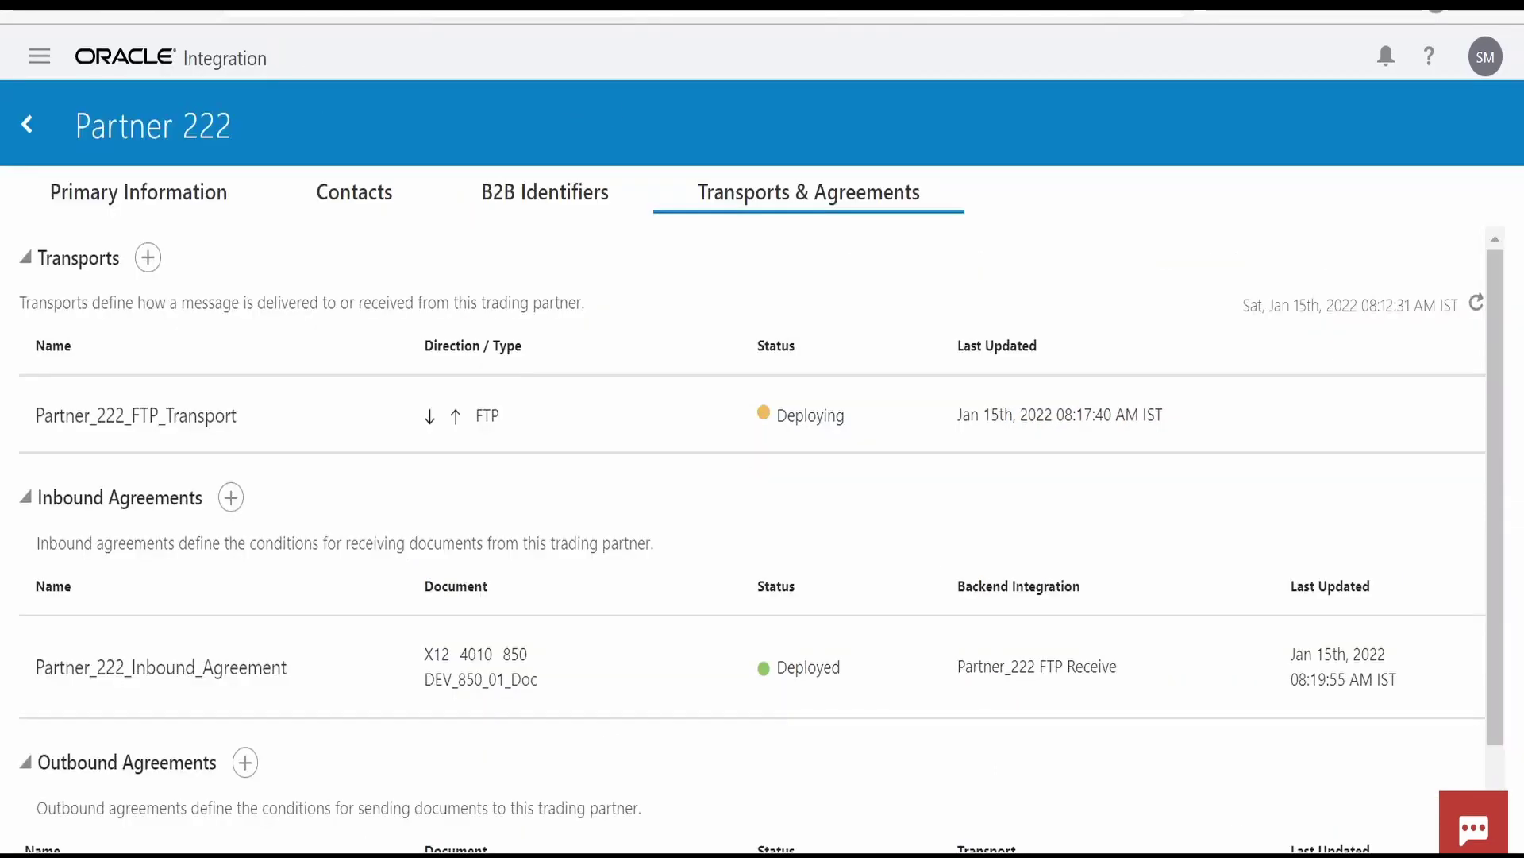
{"action": "left_click", "coordinate": [1346, 417]}
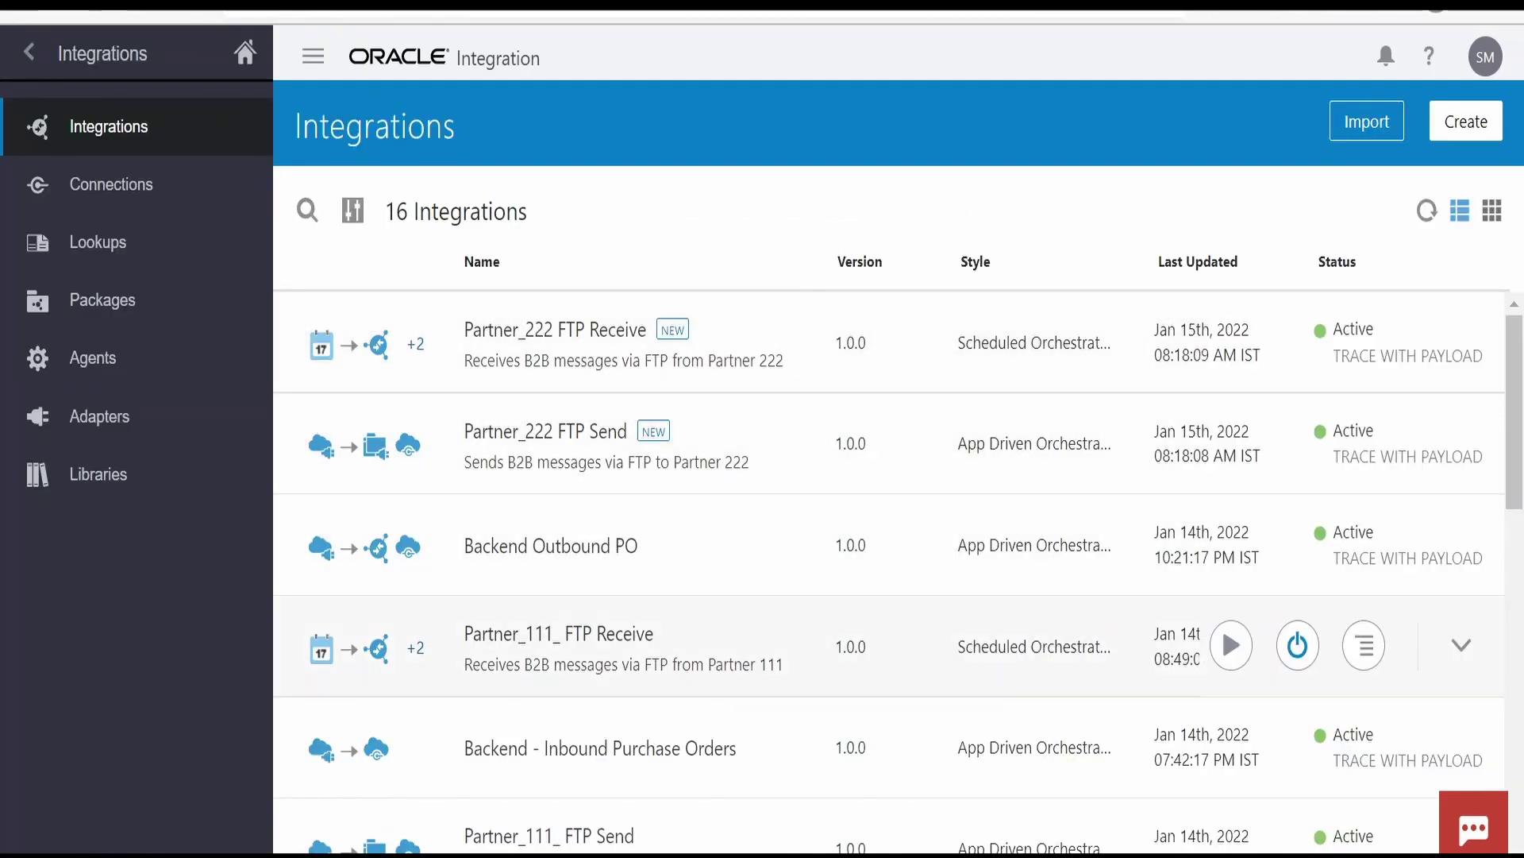
Step: Run the Partner_111_ FTP Receive integration and review the receive, send and backend instances in Track Instances
{"action": "scroll", "coordinate": [786, 612], "scroll_direction": "down", "scroll_amount": 1}
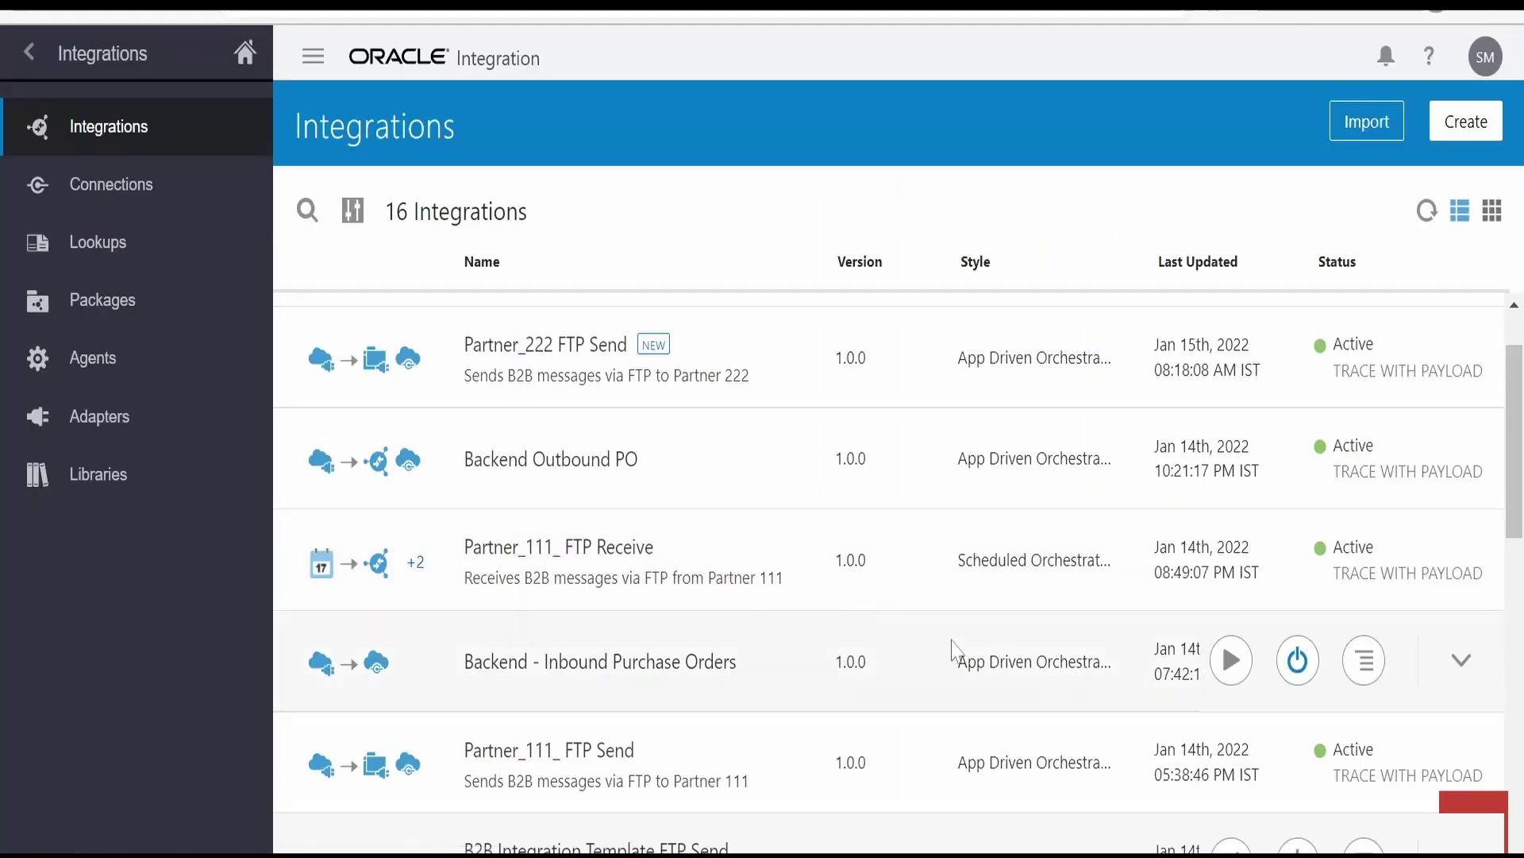
{"action": "mouse_move", "coordinate": [1254, 591]}
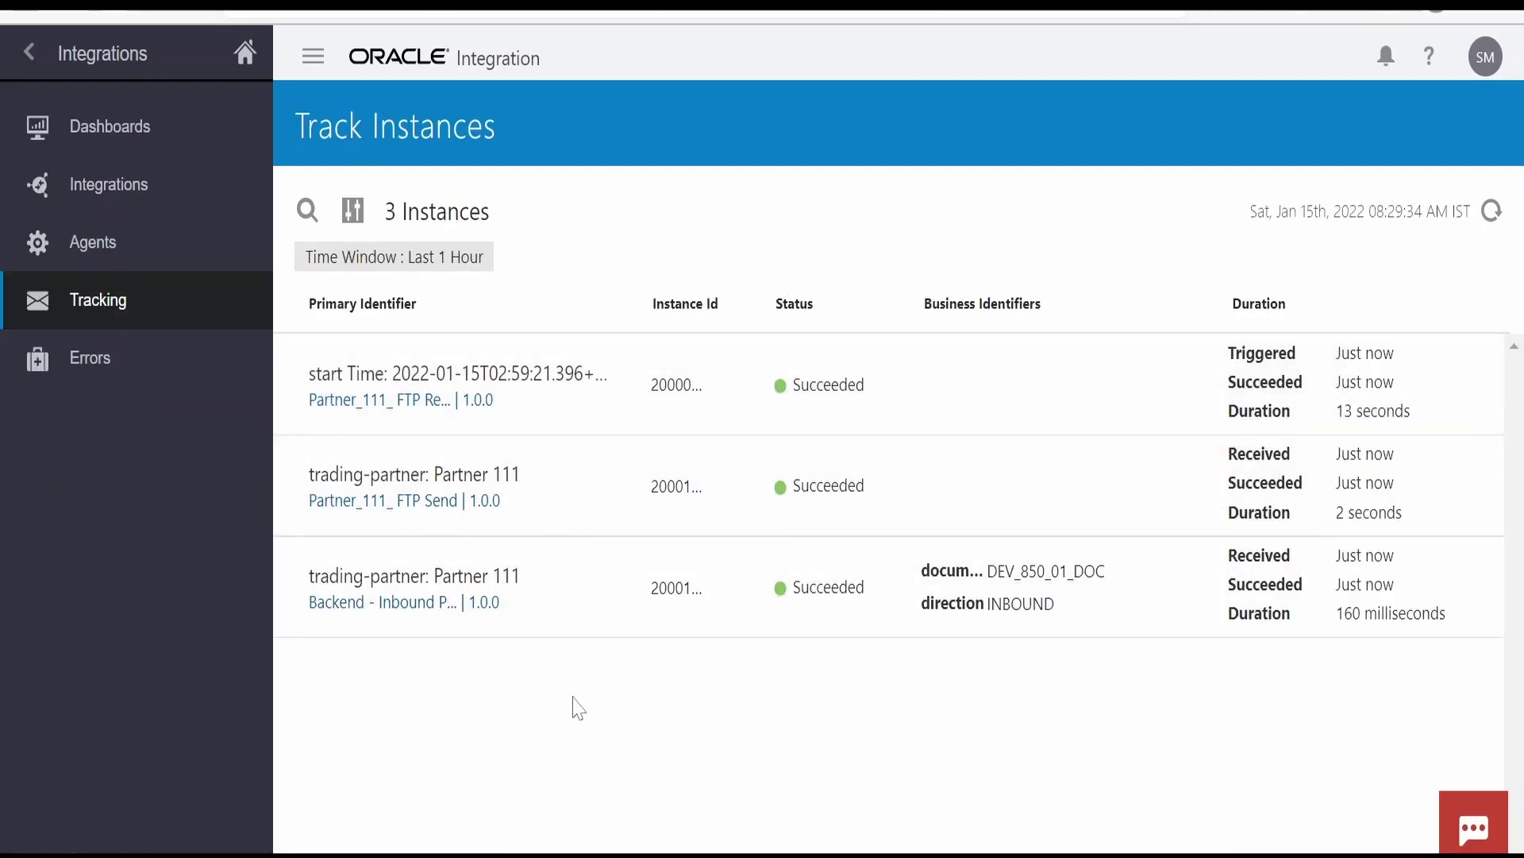
{"action": "mouse_move", "coordinate": [1017, 632]}
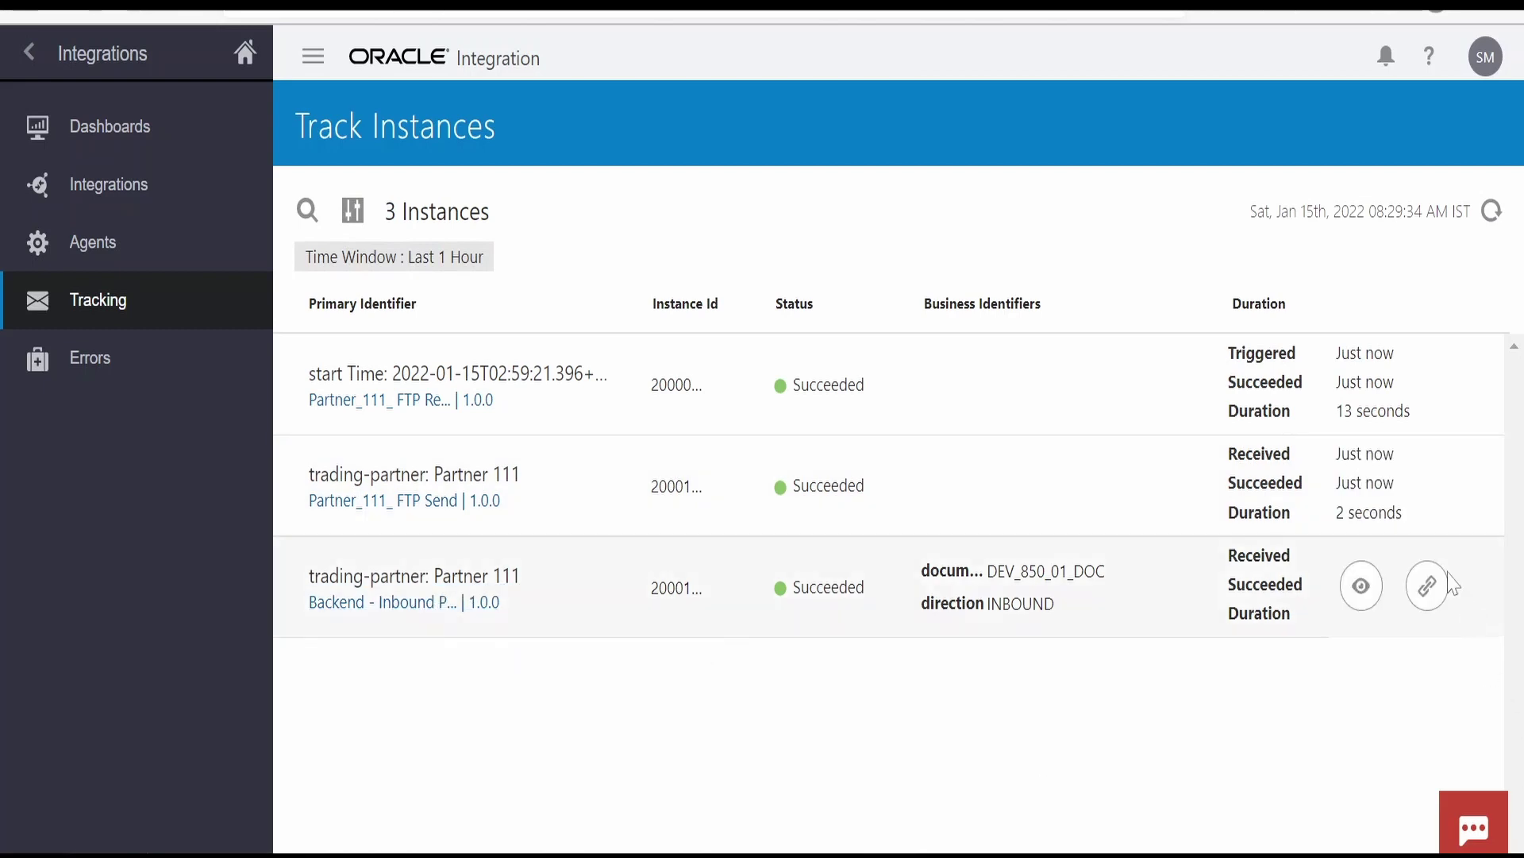
Step: Open the activity stream of the Partner 111 backend inbound instance and expand the Each-Meg iteration to examine its log message
{"action": "left_click", "coordinate": [1367, 589]}
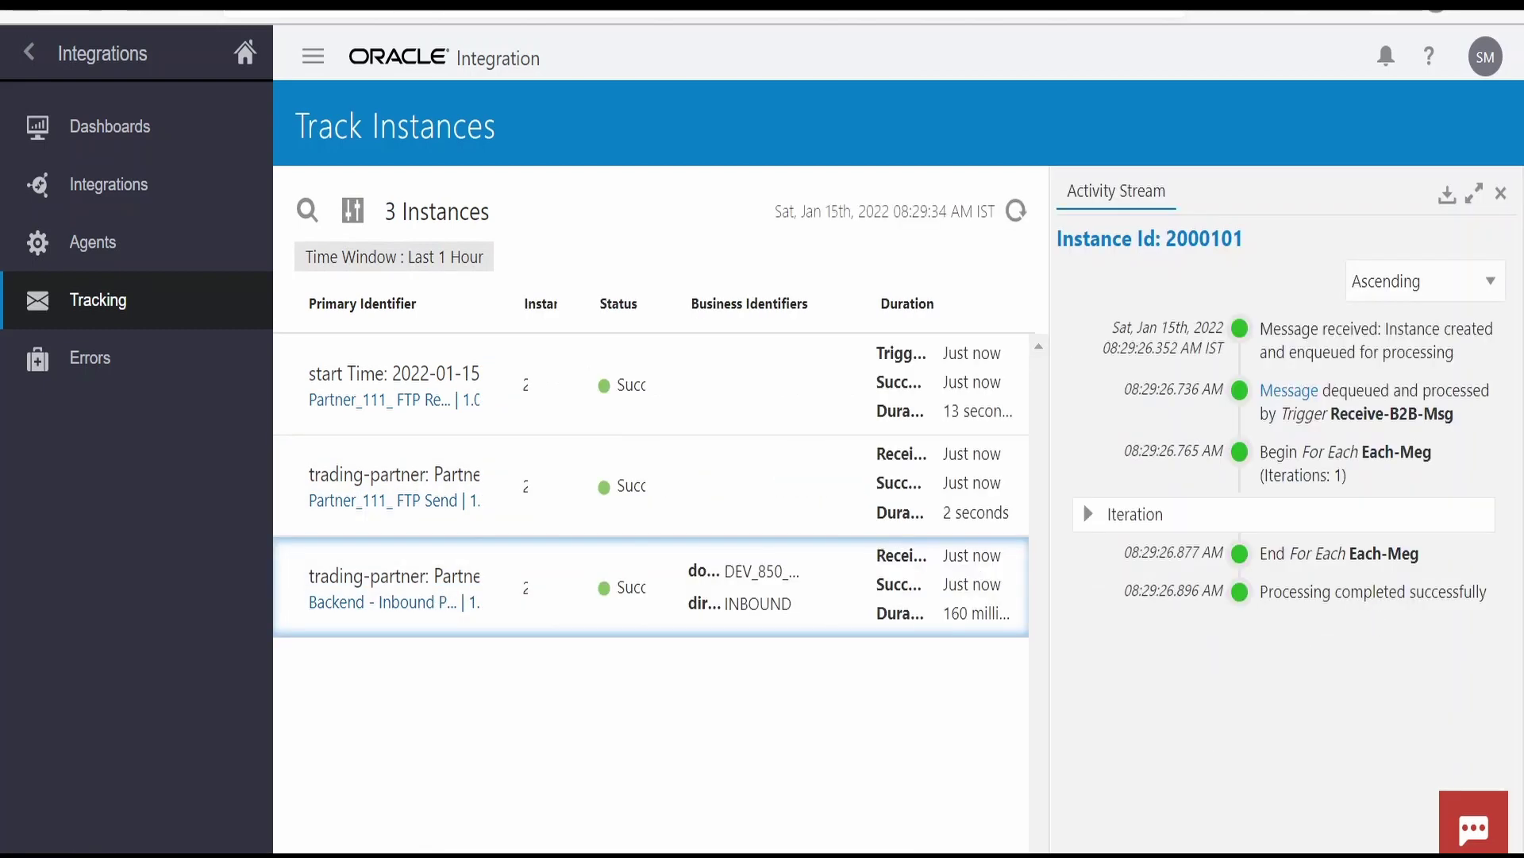
{"action": "left_click", "coordinate": [1089, 515]}
{"action": "scroll", "coordinate": [1270, 556], "scroll_direction": "down", "scroll_amount": 5}
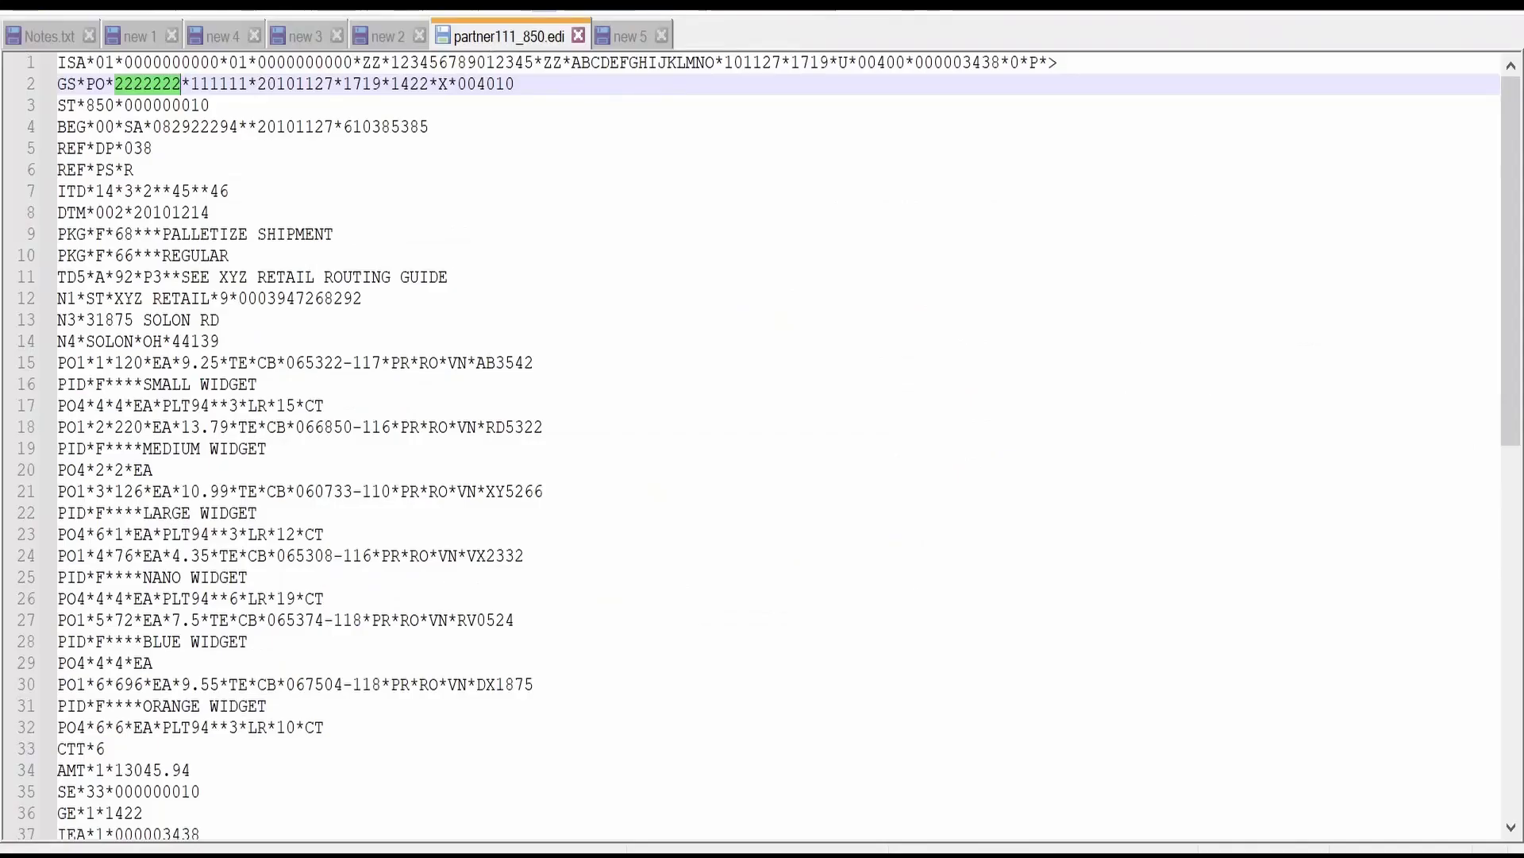
Step: Switch to partner111_850.edi in the text editor and examine the sender and receiver identifiers in its ISA and GS segments
{"action": "left_click", "coordinate": [496, 362]}
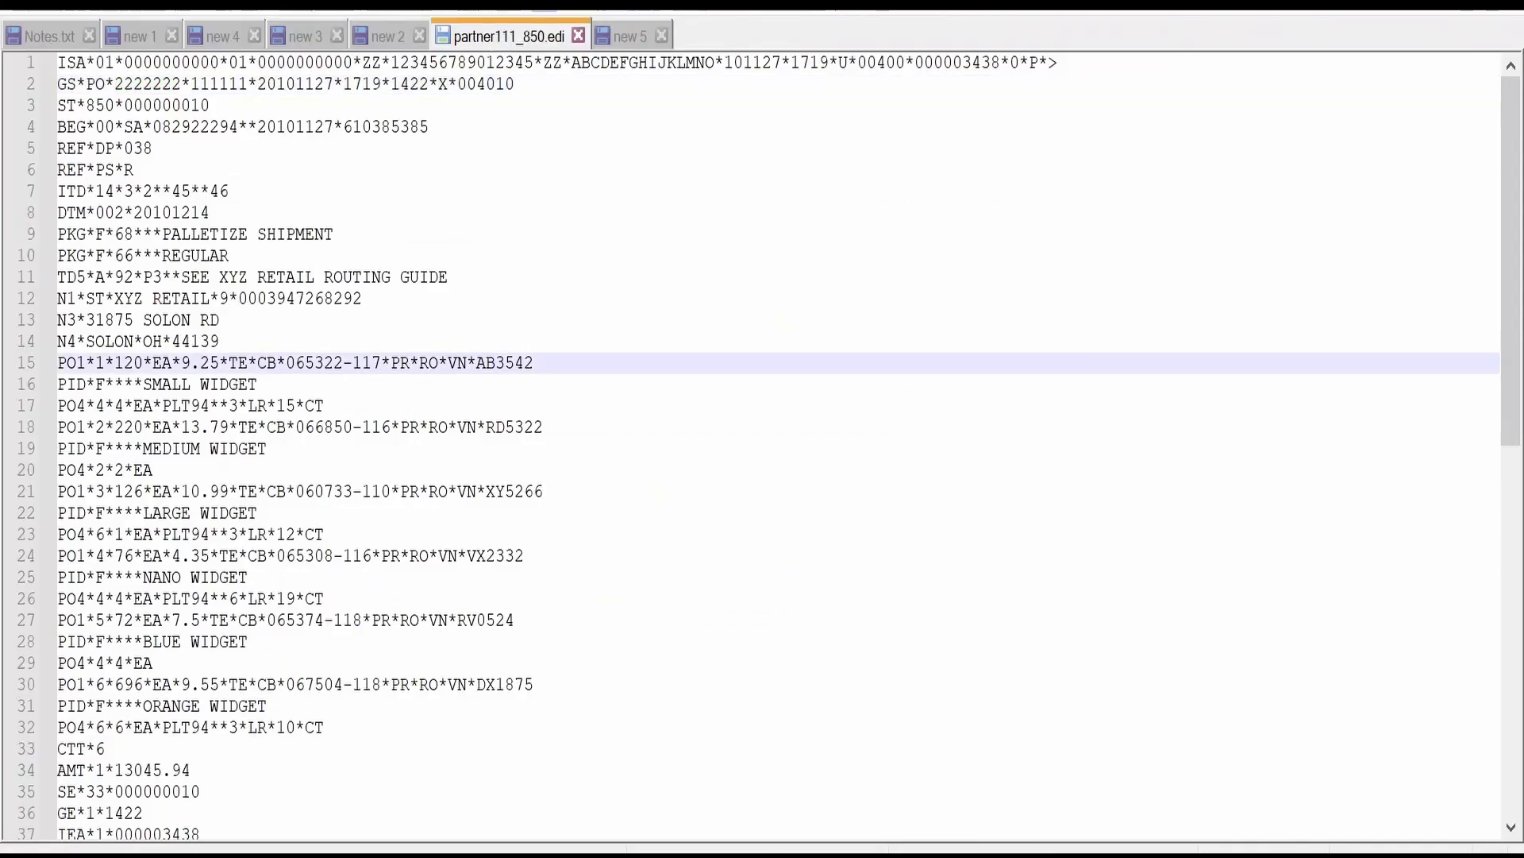
{"action": "double_click", "coordinate": [477, 65]}
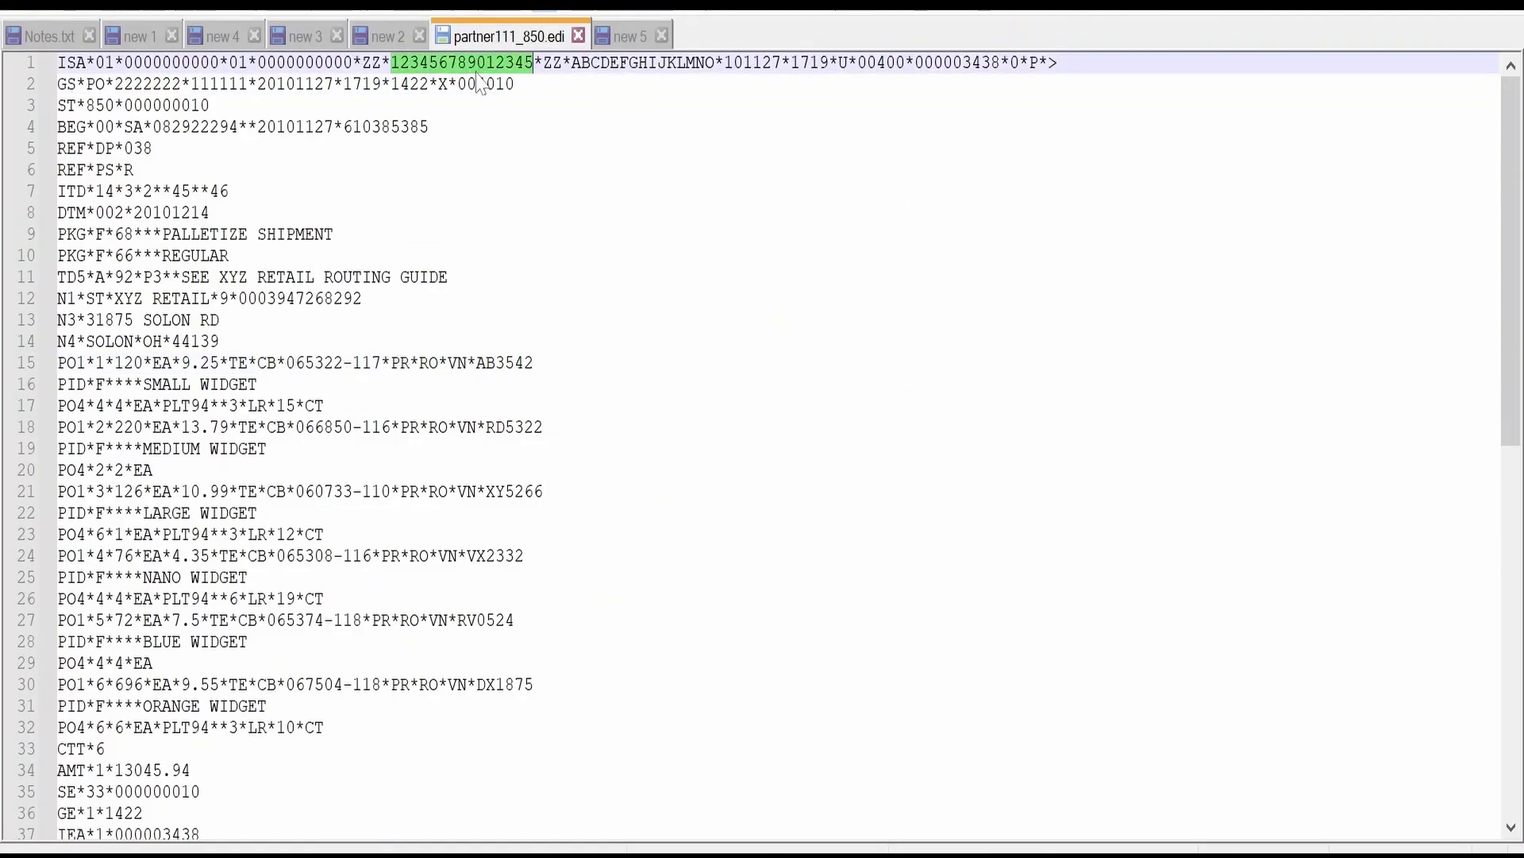
{"action": "double_click", "coordinate": [622, 63]}
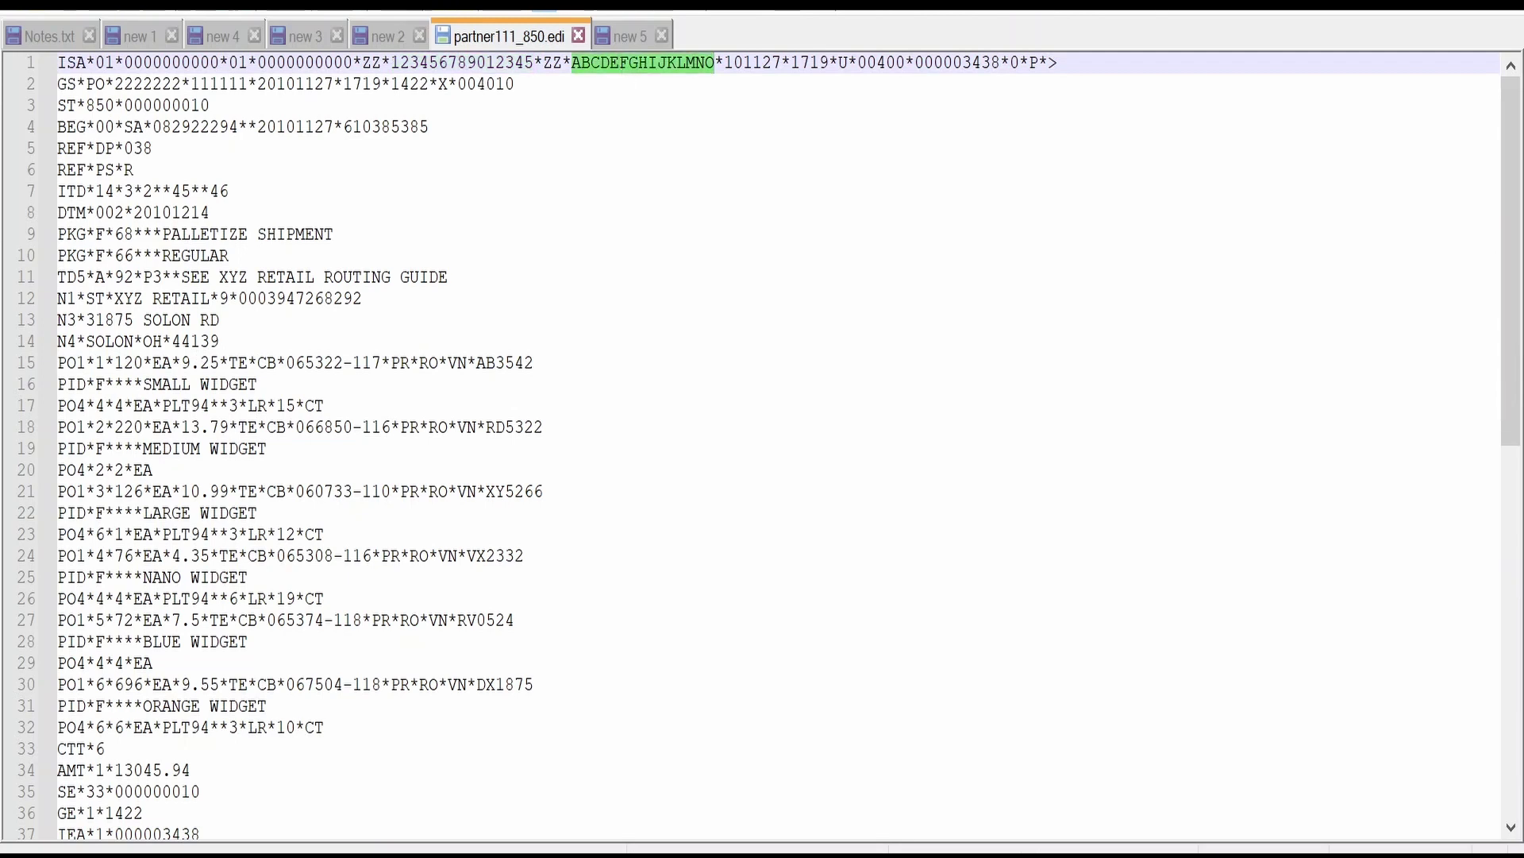
{"action": "double_click", "coordinate": [151, 84]}
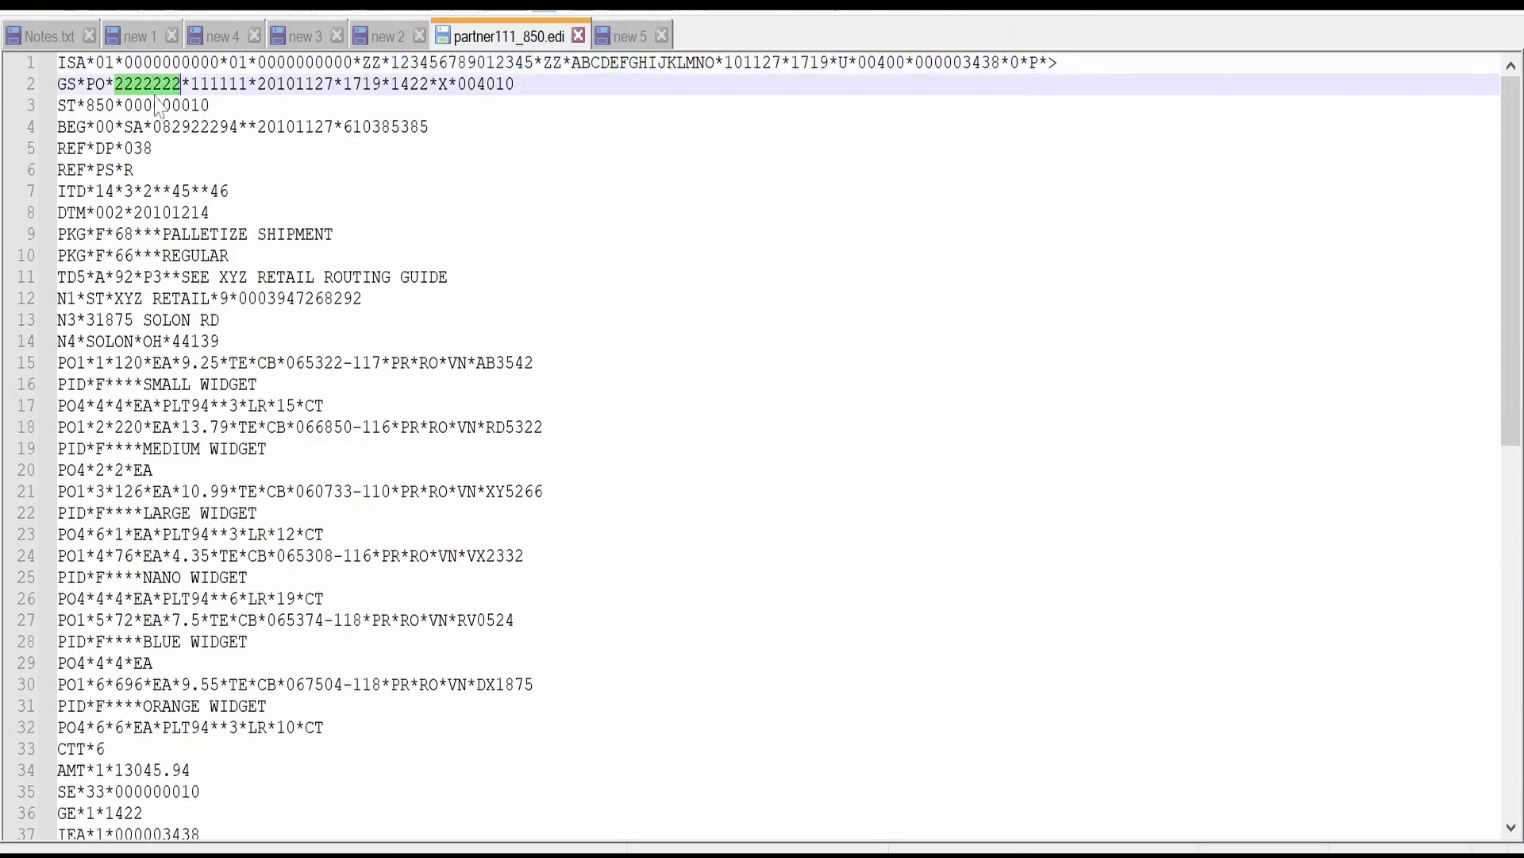
{"action": "double_click", "coordinate": [218, 84]}
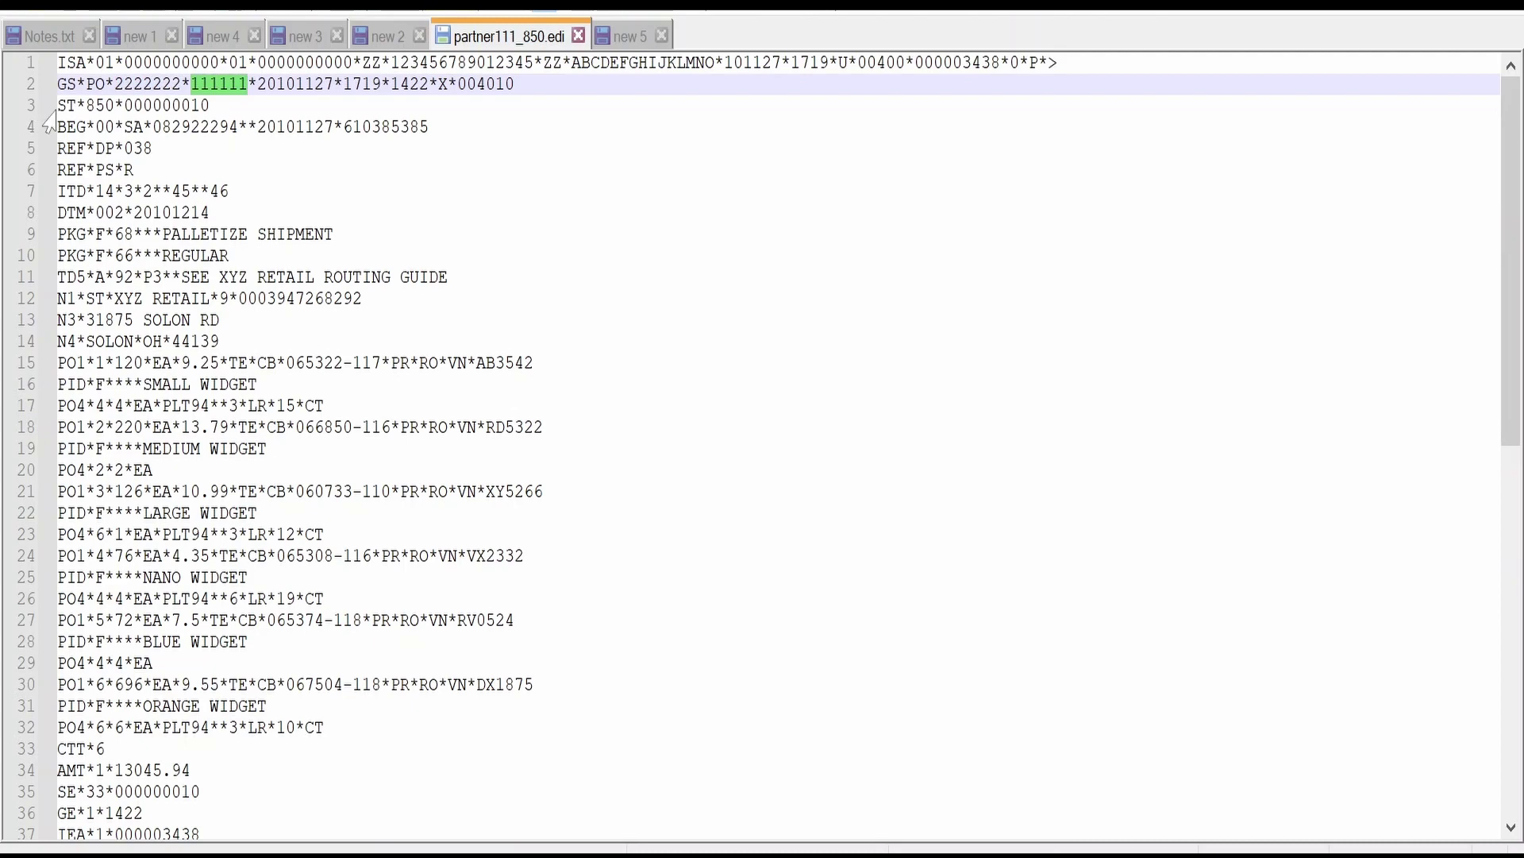
Step: Examine the transaction body, the SE segment count, the ST document type and the GS control number in partner111_850.edi
{"action": "left_click_drag", "start_coordinate": [46, 113], "coordinate": [190, 642]}
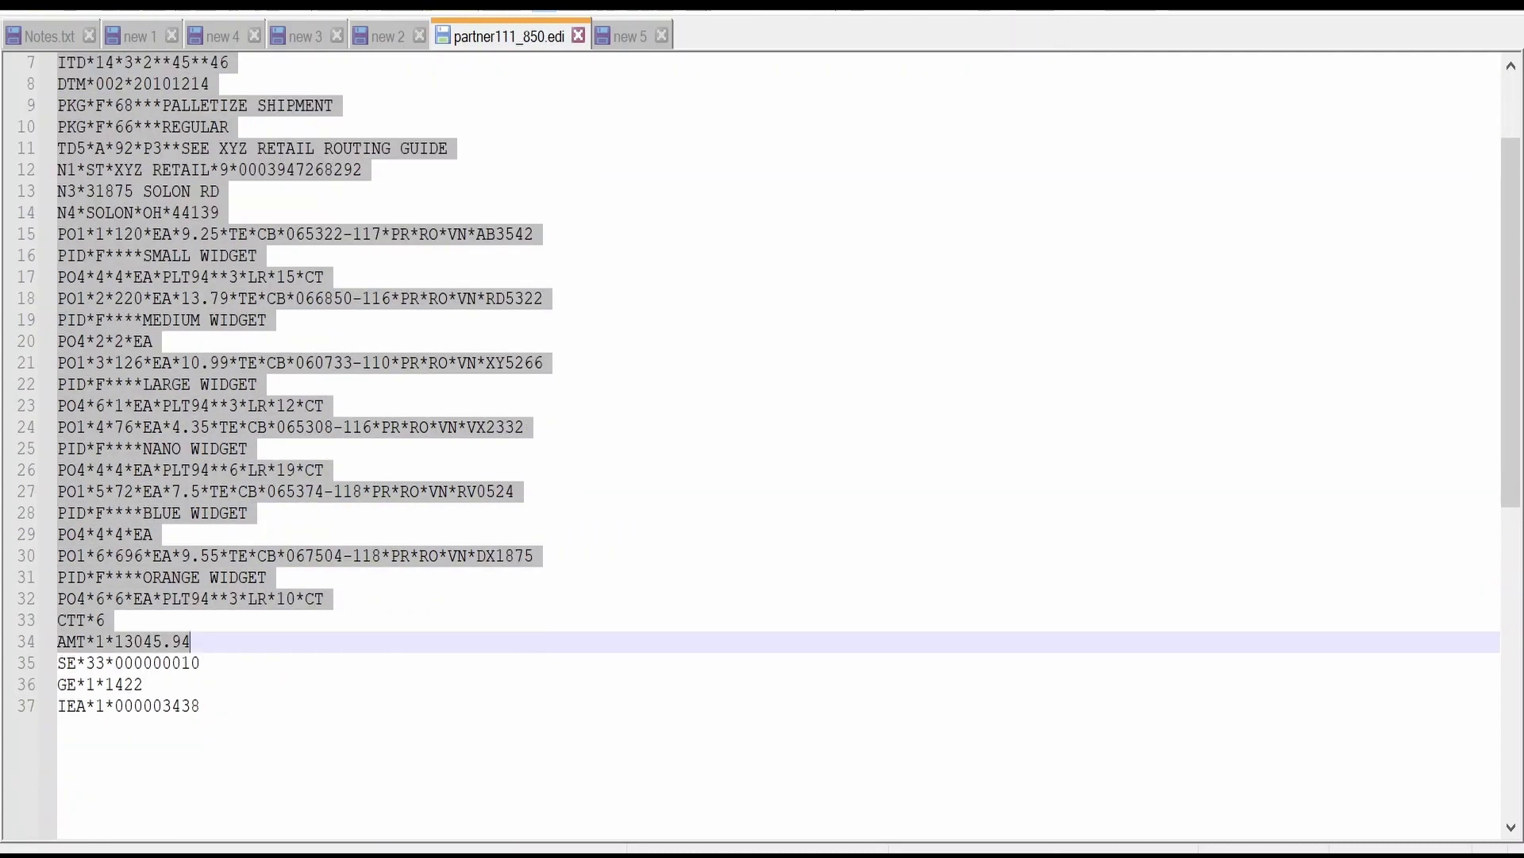
{"action": "double_click", "coordinate": [96, 663]}
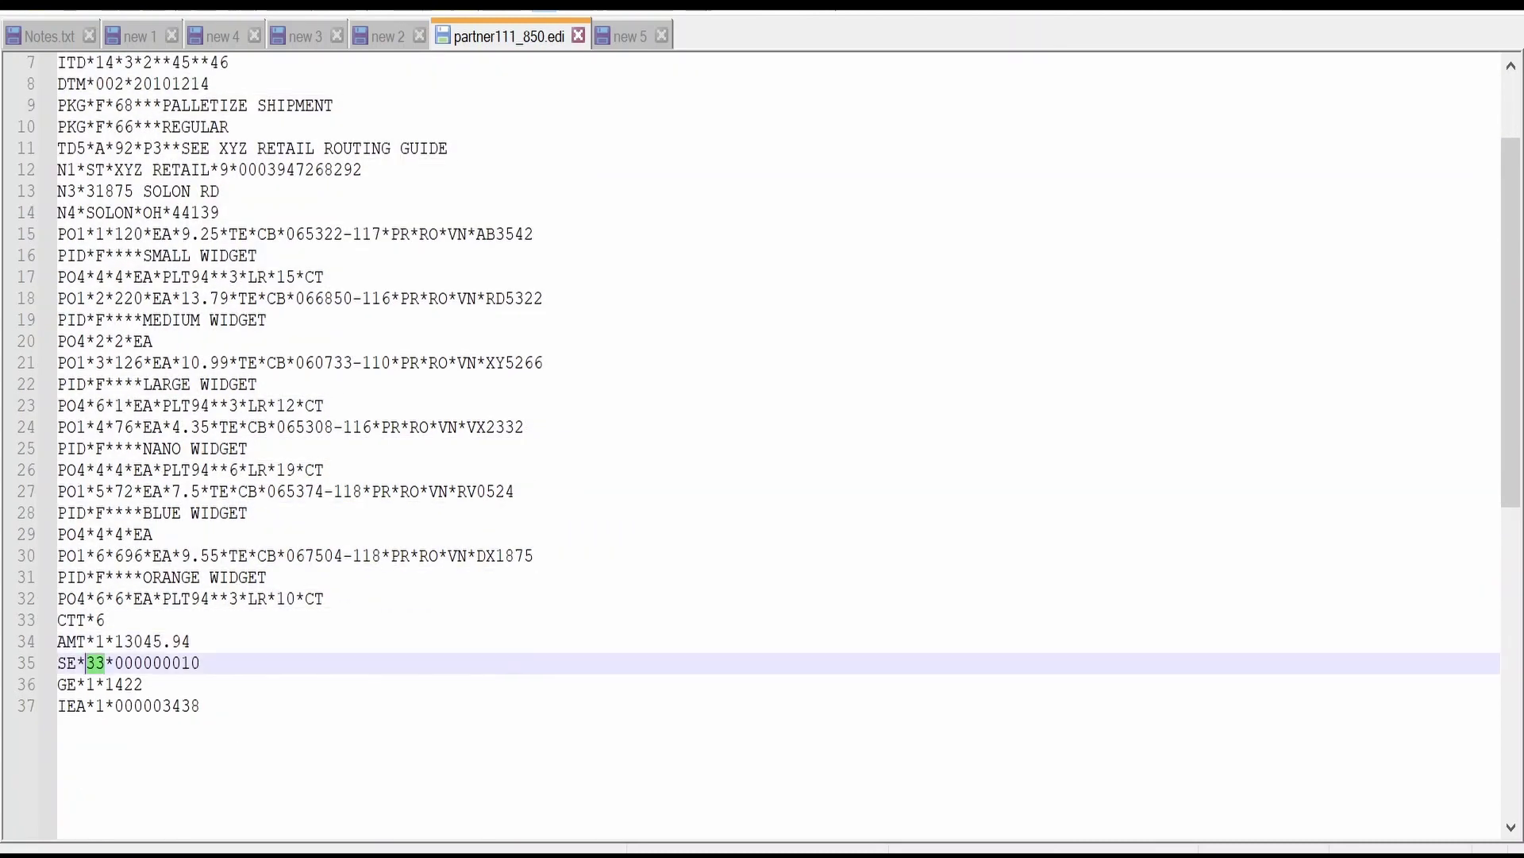
{"action": "scroll", "coordinate": [820, 743], "scroll_direction": "up", "scroll_amount": 2}
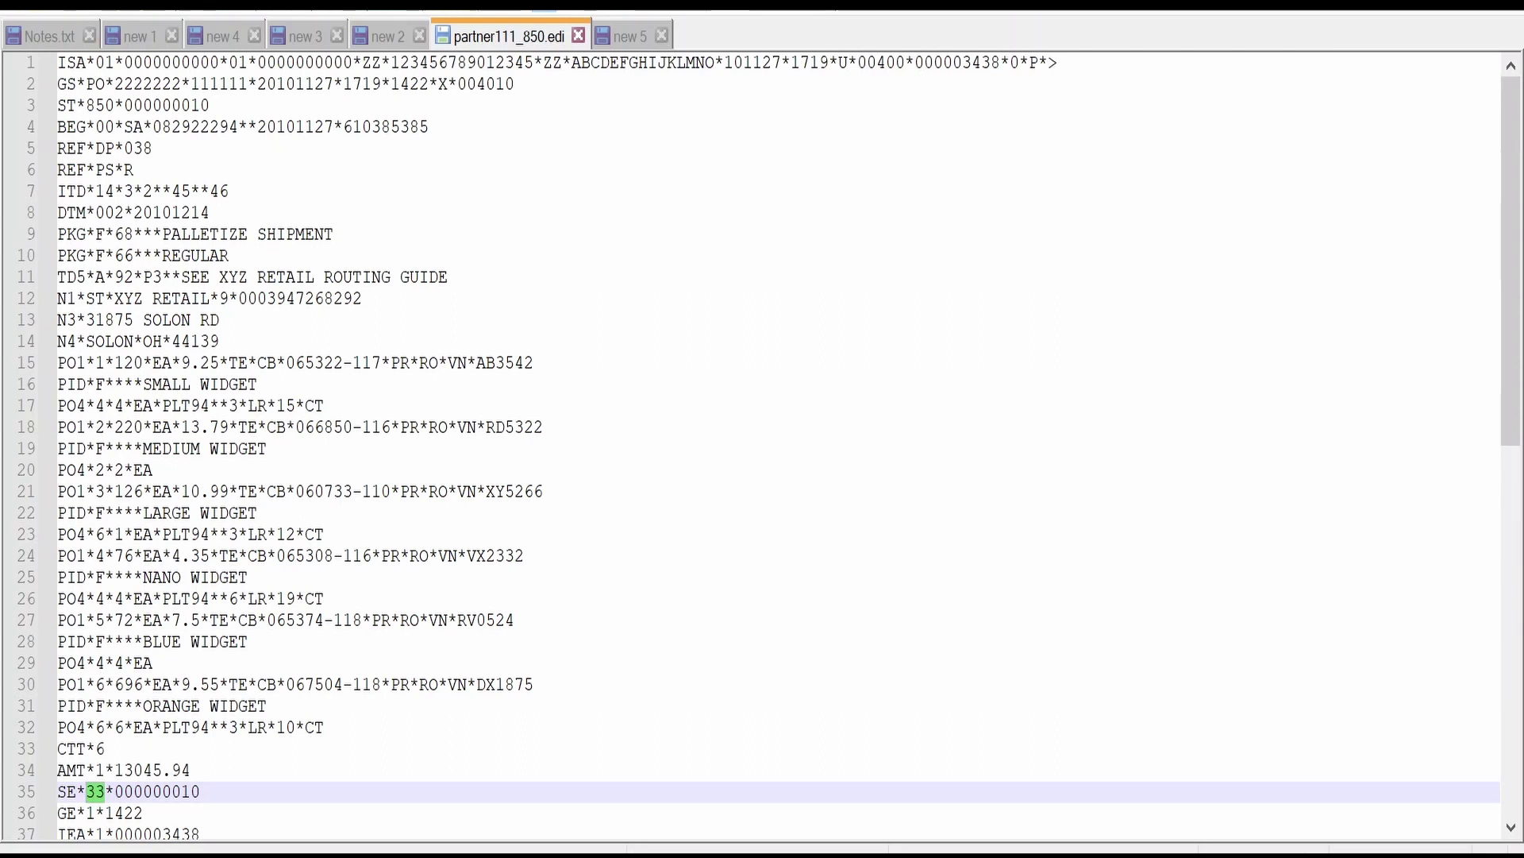
{"action": "double_click", "coordinate": [100, 105]}
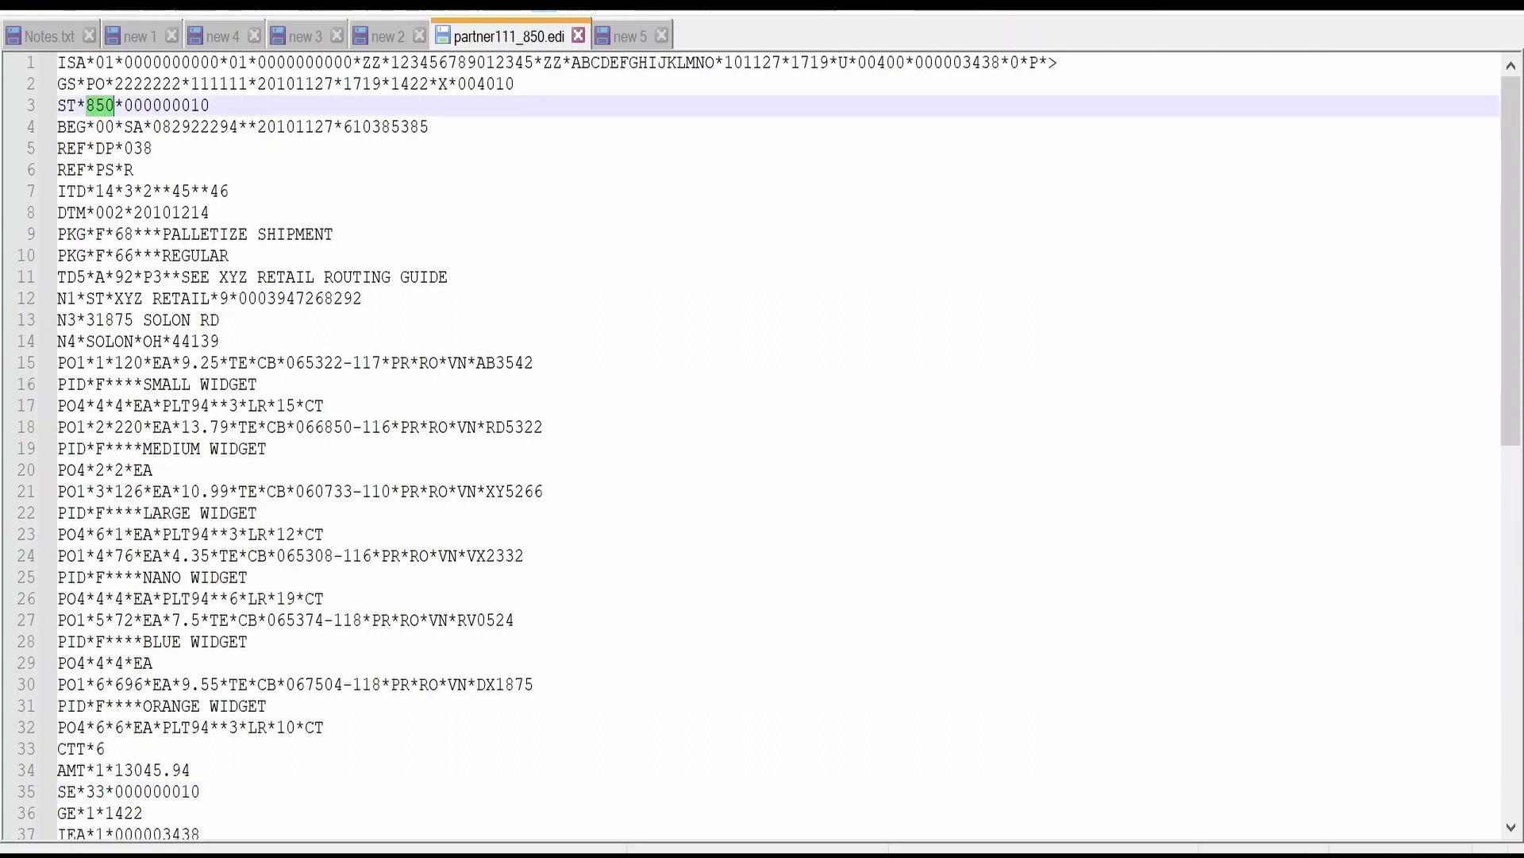
{"action": "double_click", "coordinate": [409, 83]}
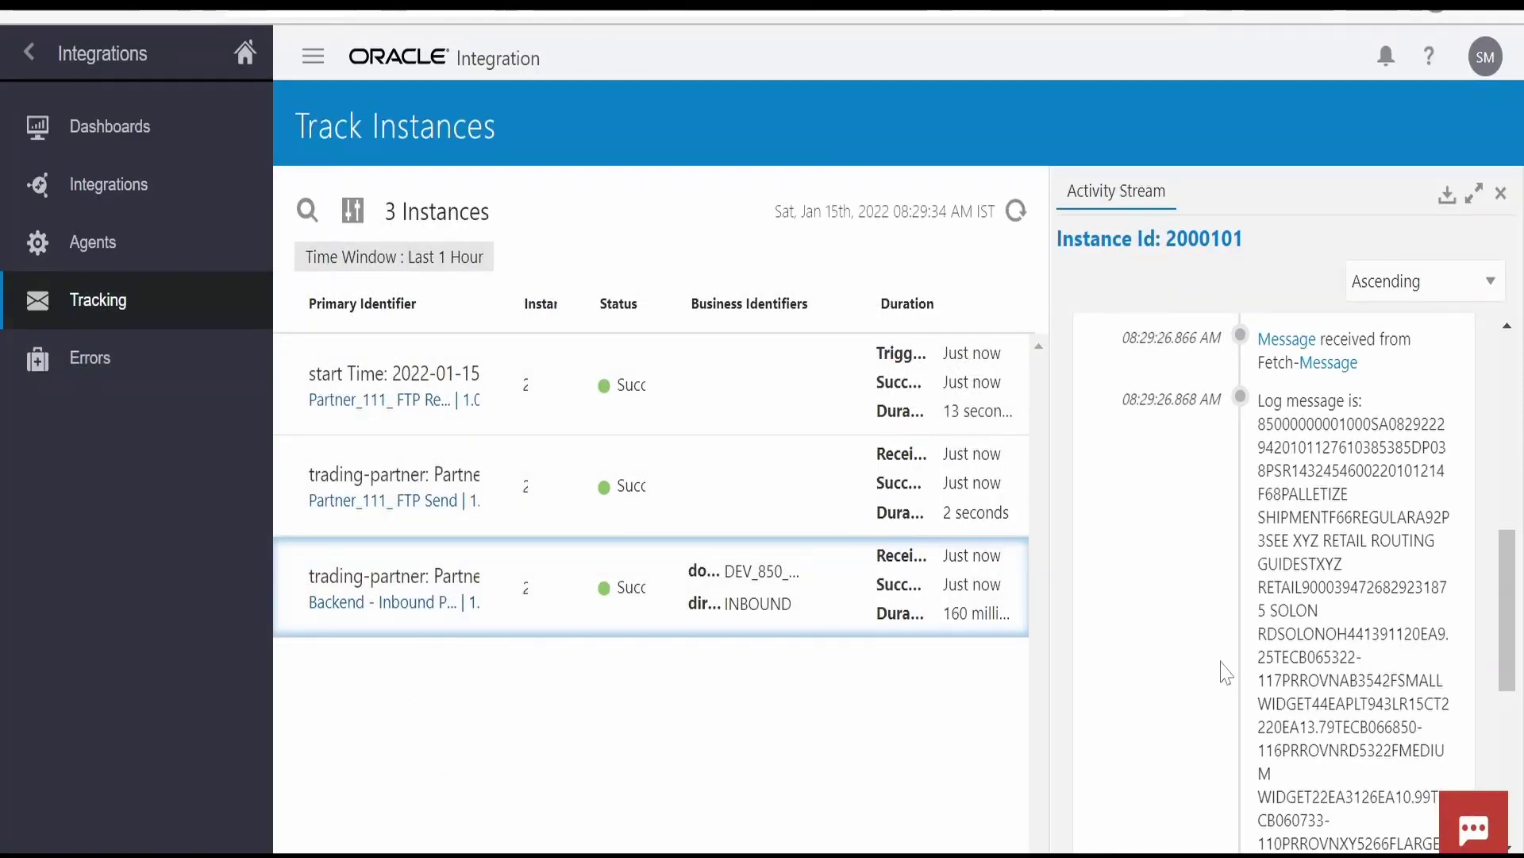
Step: Return to Oracle Integration, check the B2B EDI Translation entries in the backend instance's activity stream and close it
{"action": "scroll", "coordinate": [1125, 368], "scroll_direction": "up", "scroll_amount": 2}
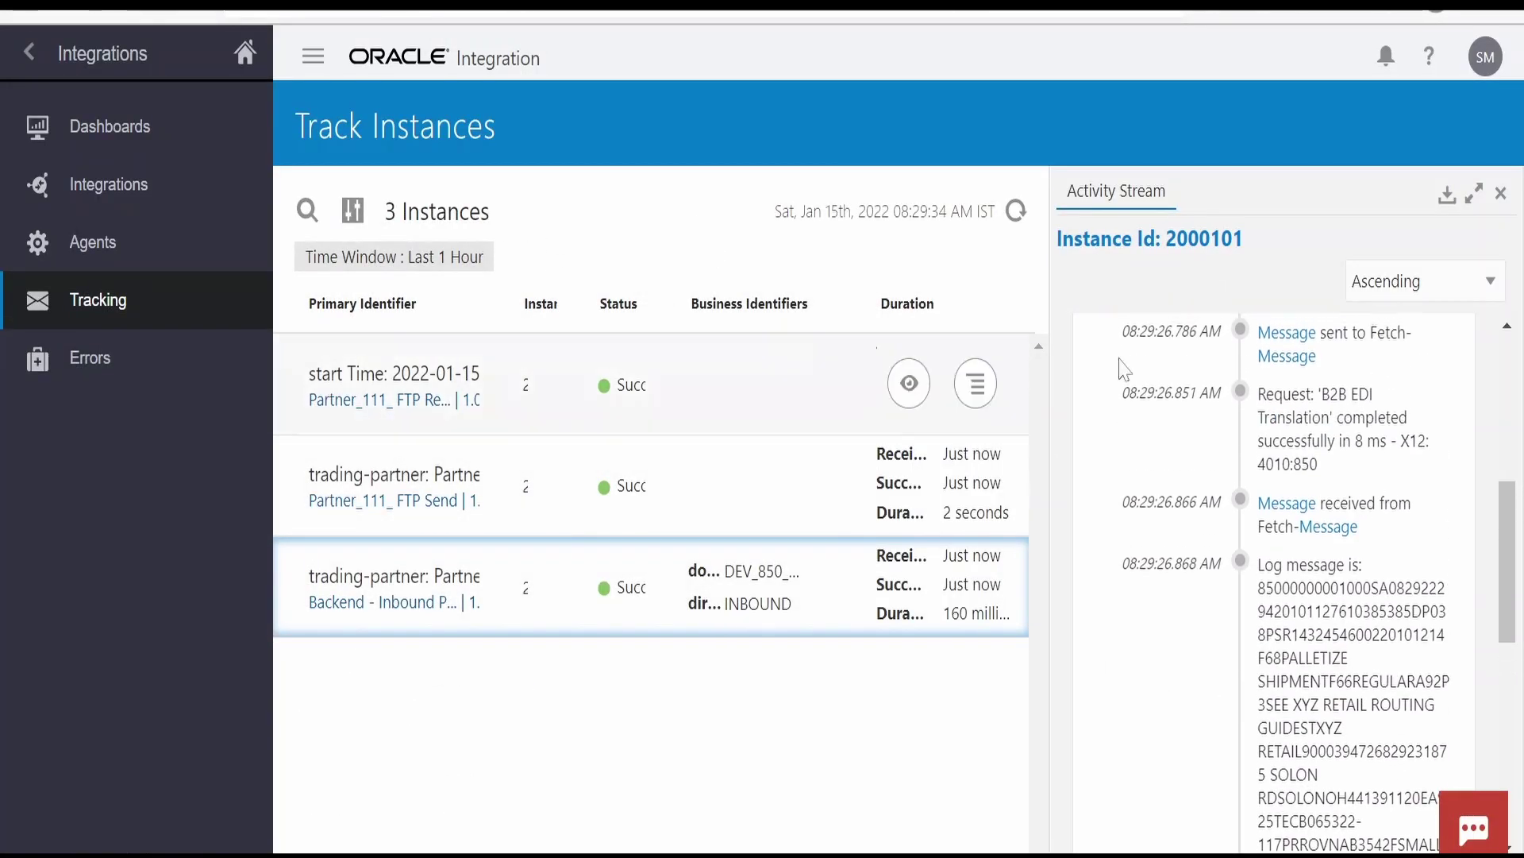
{"action": "key", "text": "Escape"}
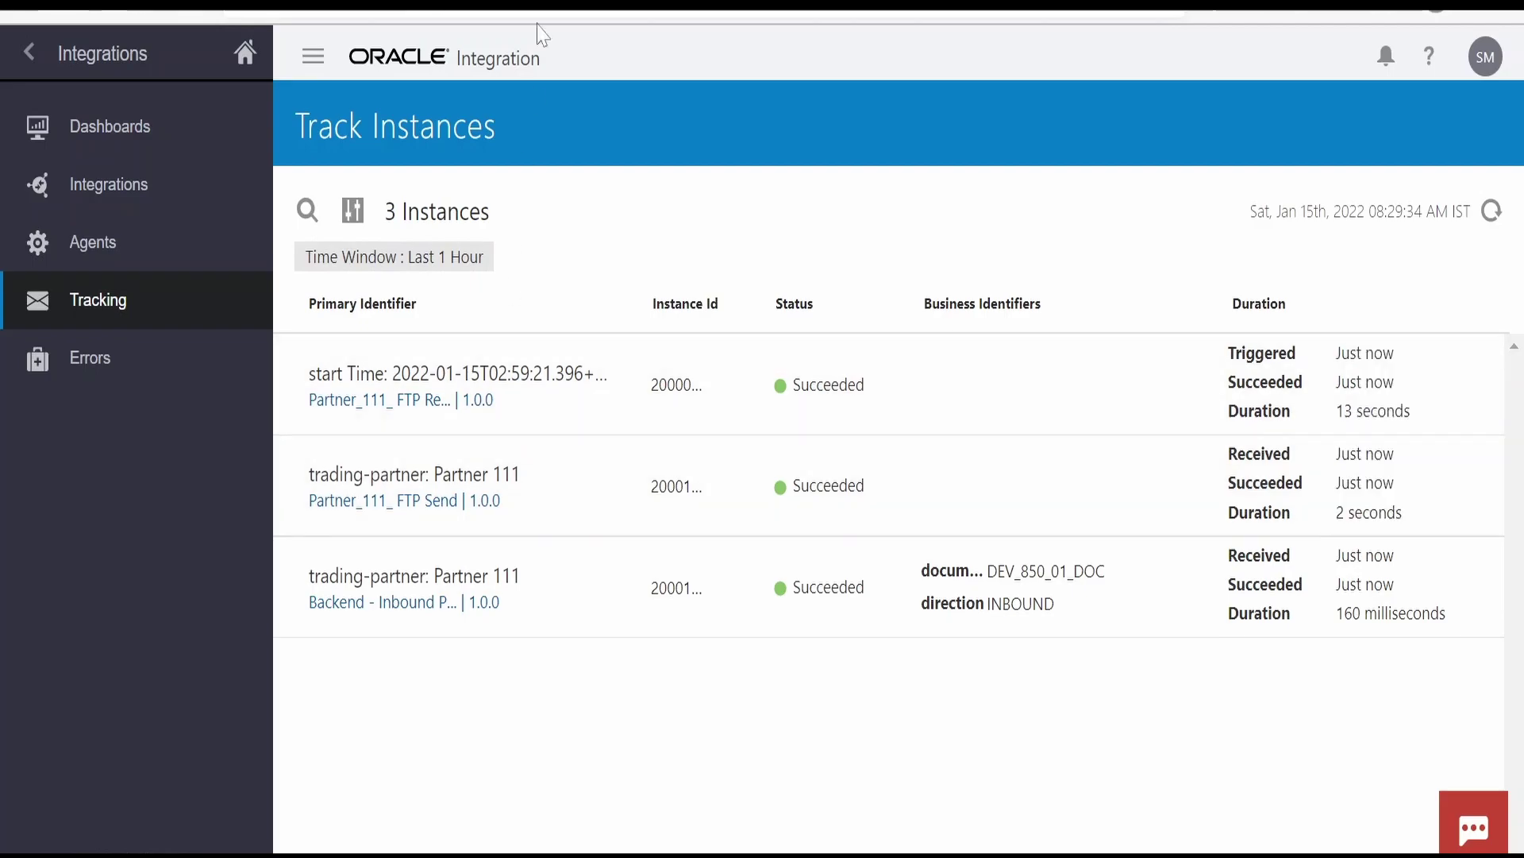
{"action": "mouse_move", "coordinate": [733, 628]}
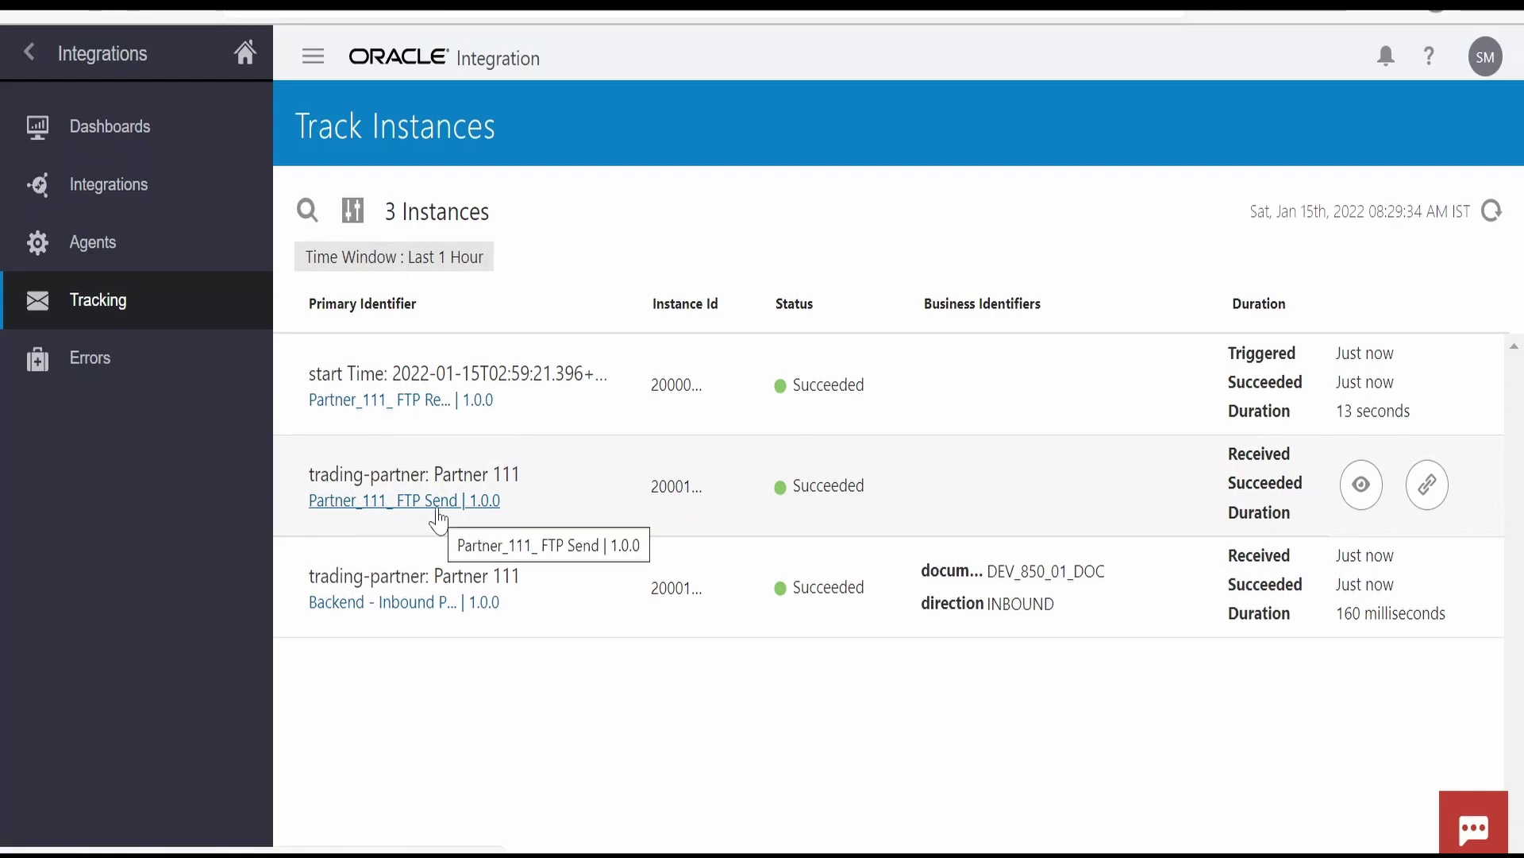
Step: Switch to the GEN_SFTP session, refresh the inbound folder, and open Order_13.edi from the outbound folder to examine its AK1 control number
{"action": "key", "text": "alt+Tab"}
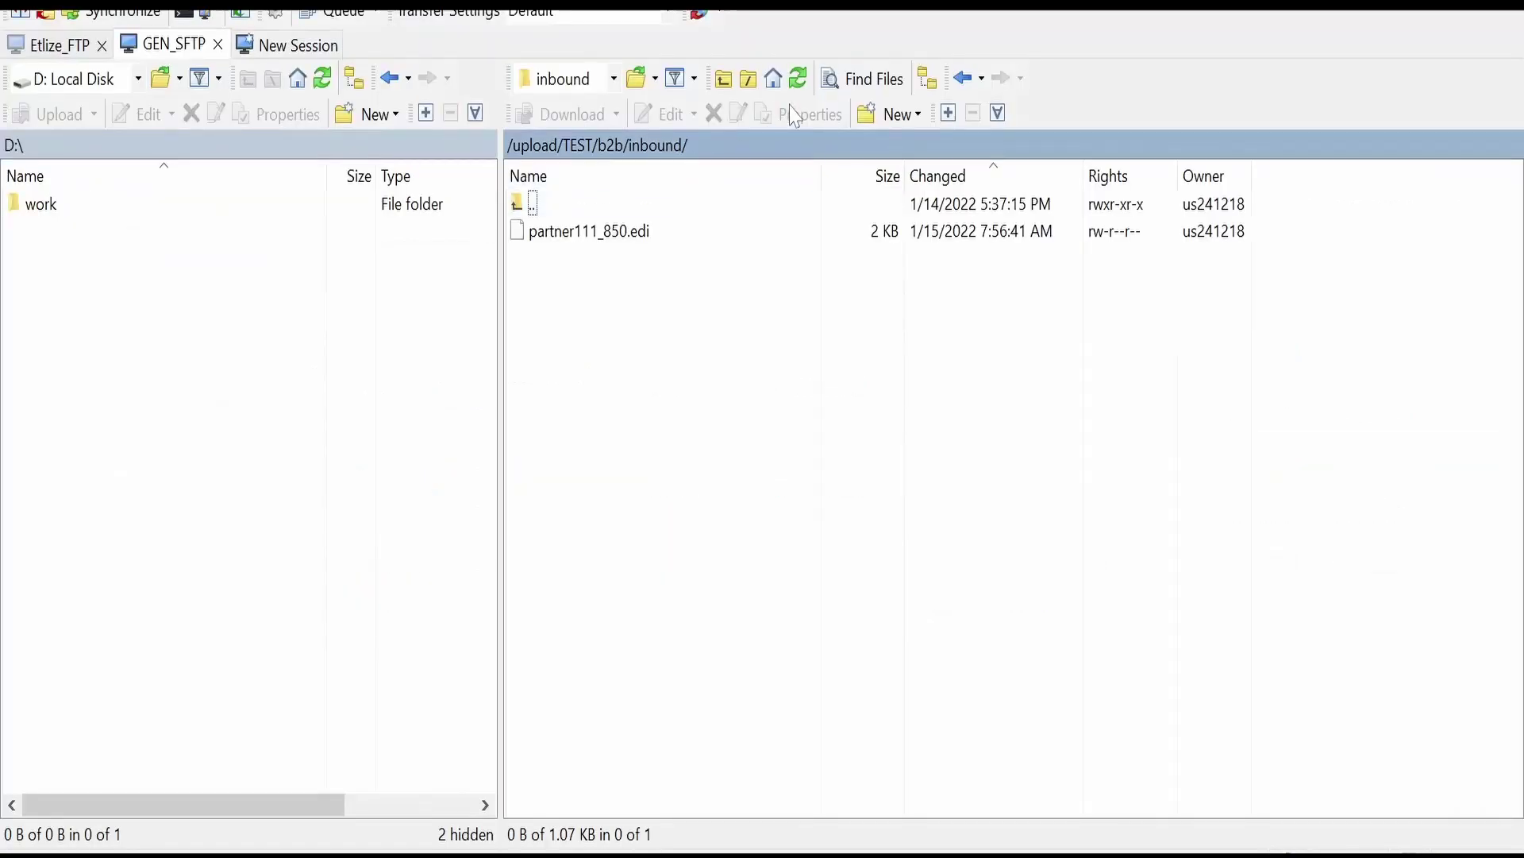
{"action": "left_click", "coordinate": [798, 77]}
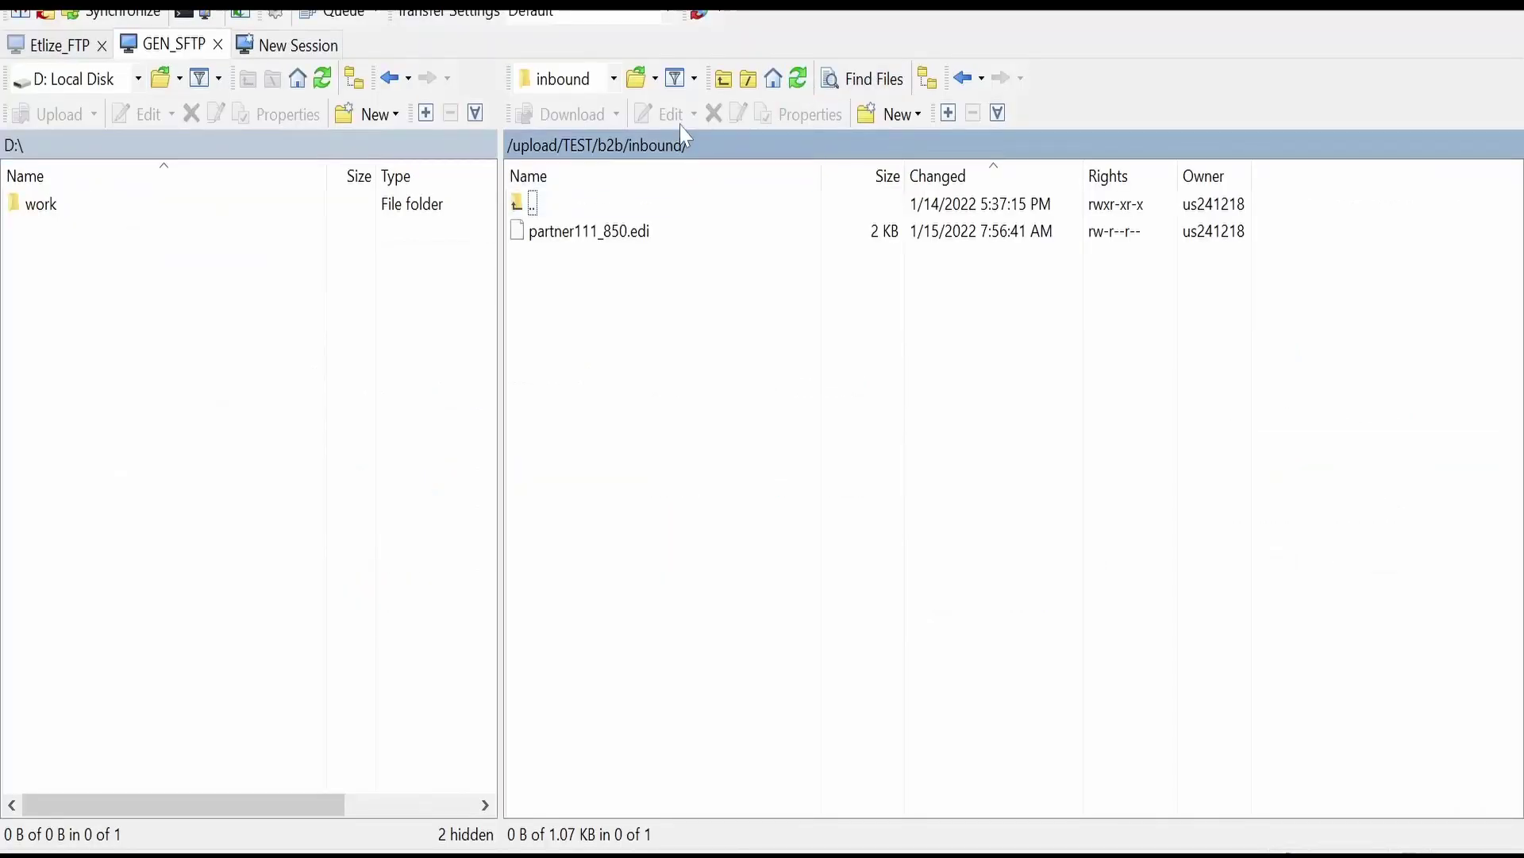
{"action": "left_click", "coordinate": [611, 151]}
{"action": "double_click", "coordinate": [612, 255]}
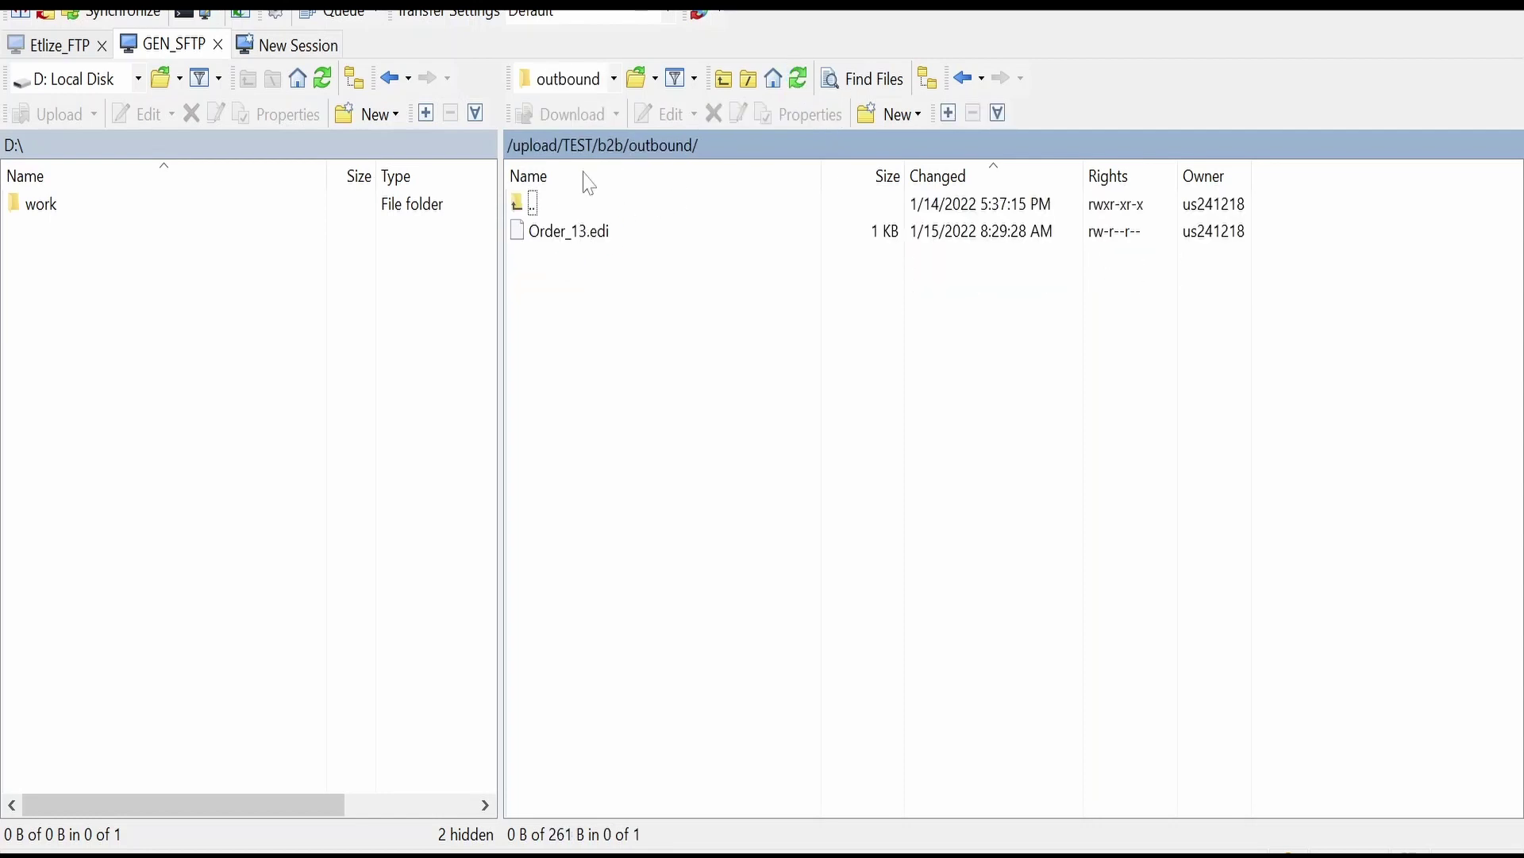
{"action": "right_click", "coordinate": [566, 238]}
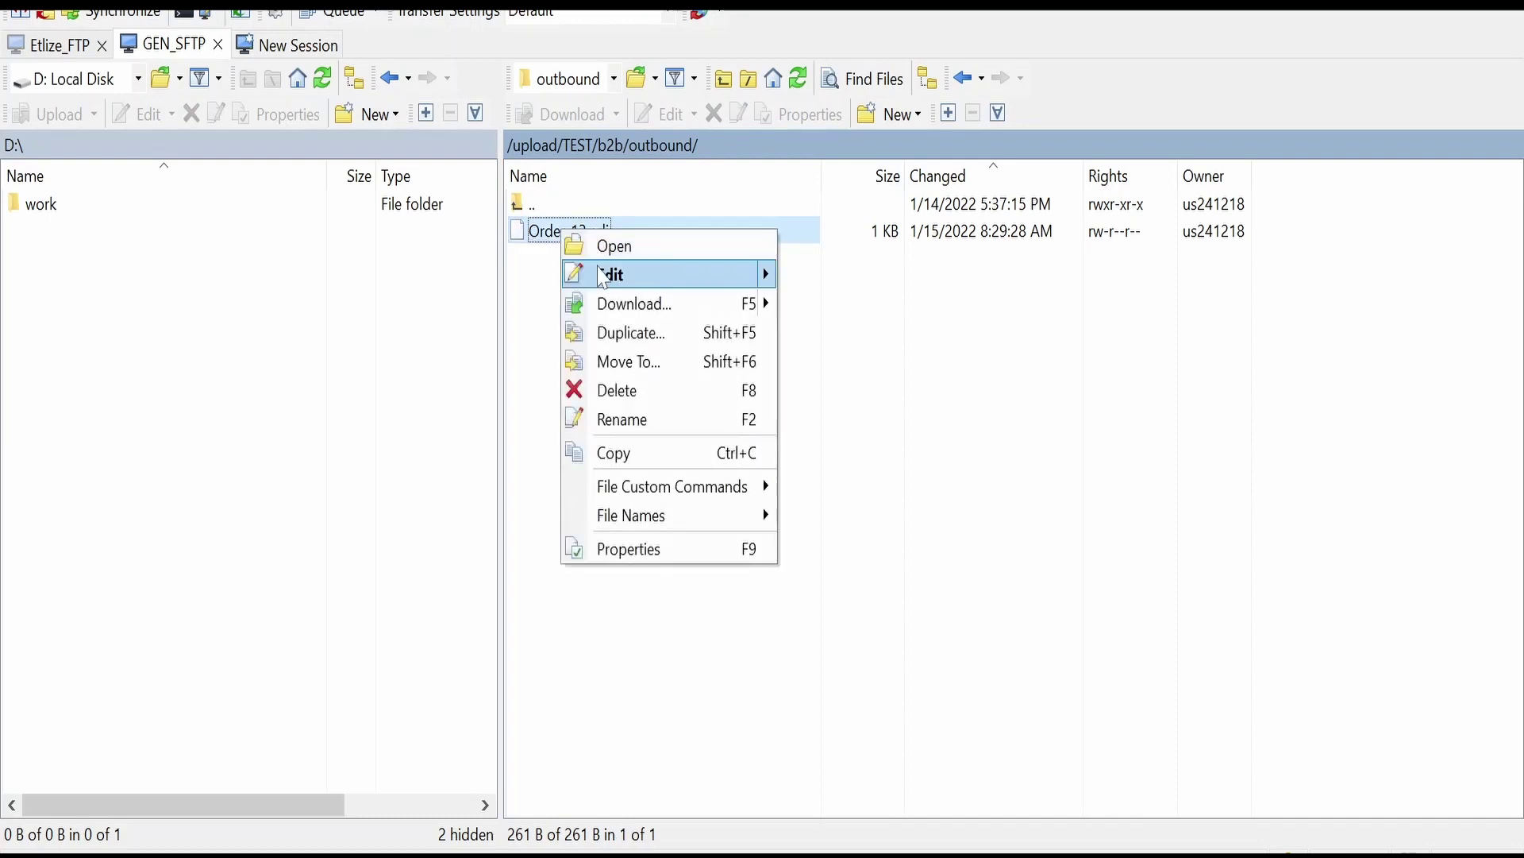
{"action": "left_click", "coordinate": [595, 272]}
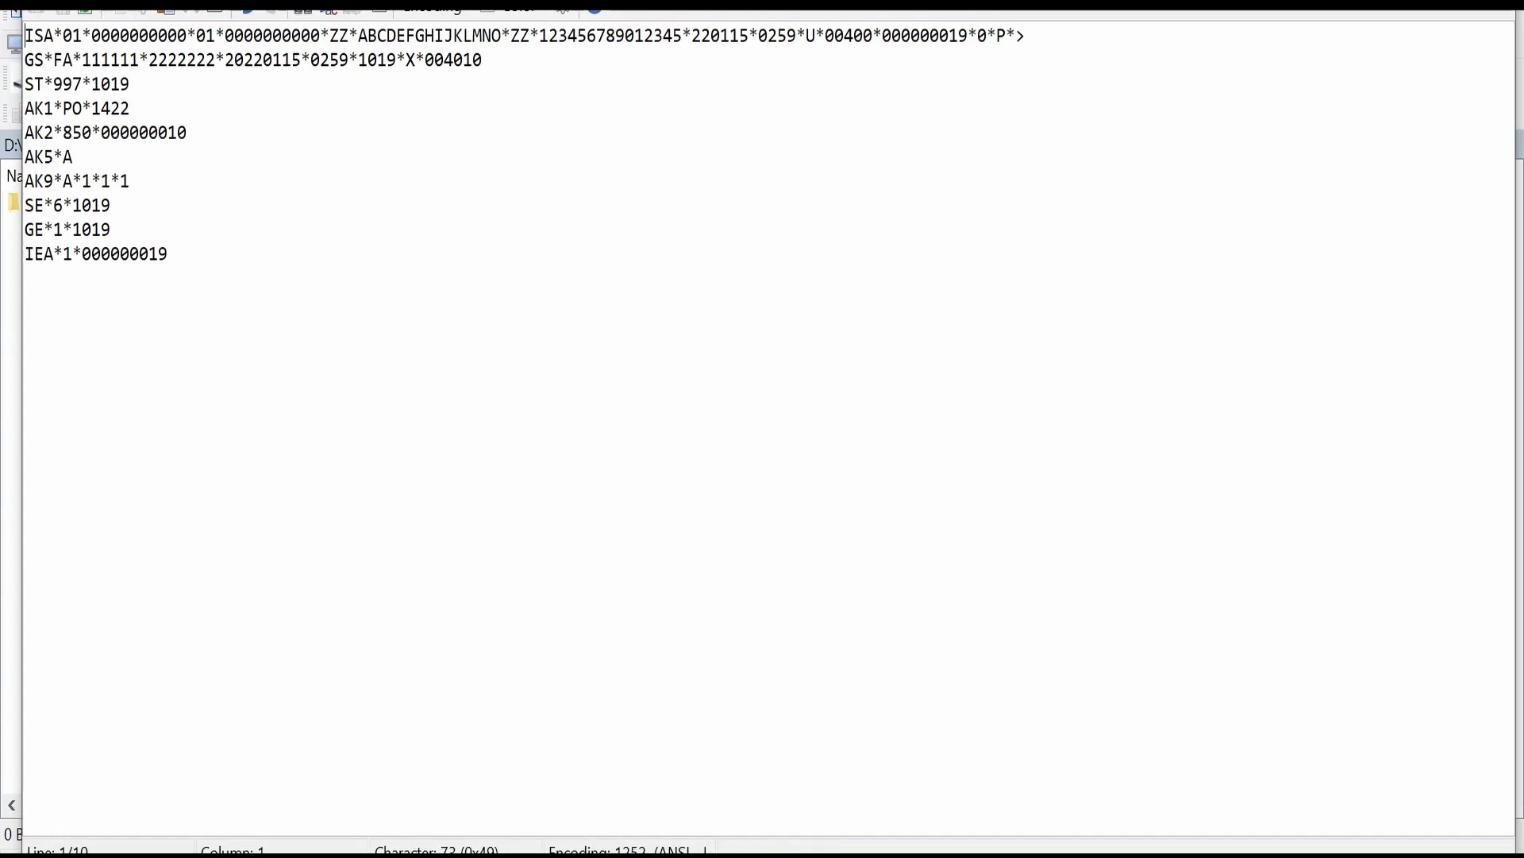
{"action": "double_click", "coordinate": [120, 108]}
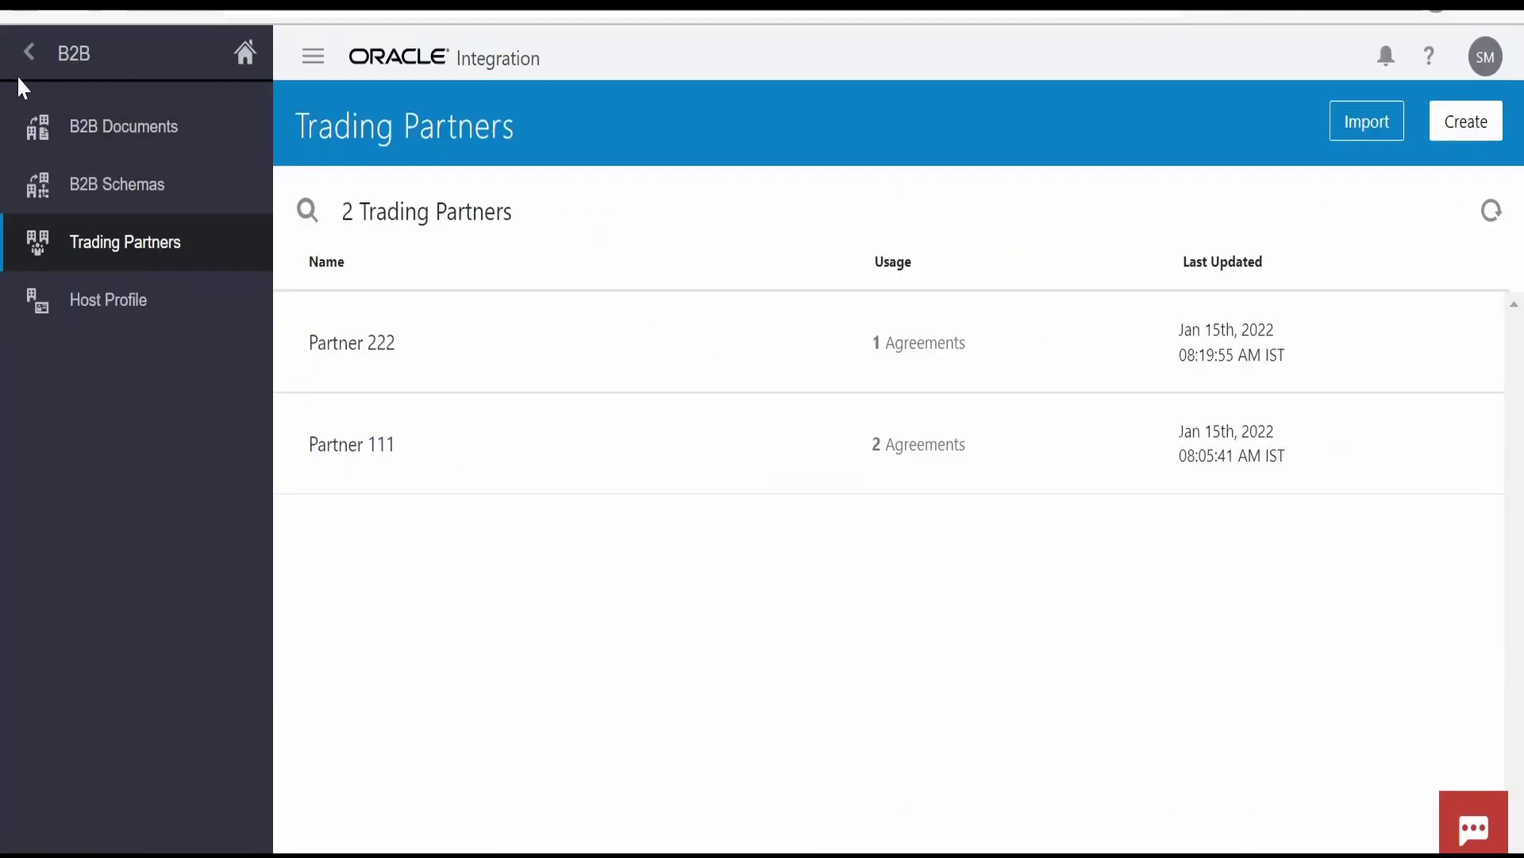
Step: Switch to Oracle Integration, show the tracked B2B business messages and examine the properties of Partner 111's X12 4010 850 message
{"action": "left_click", "coordinate": [18, 57]}
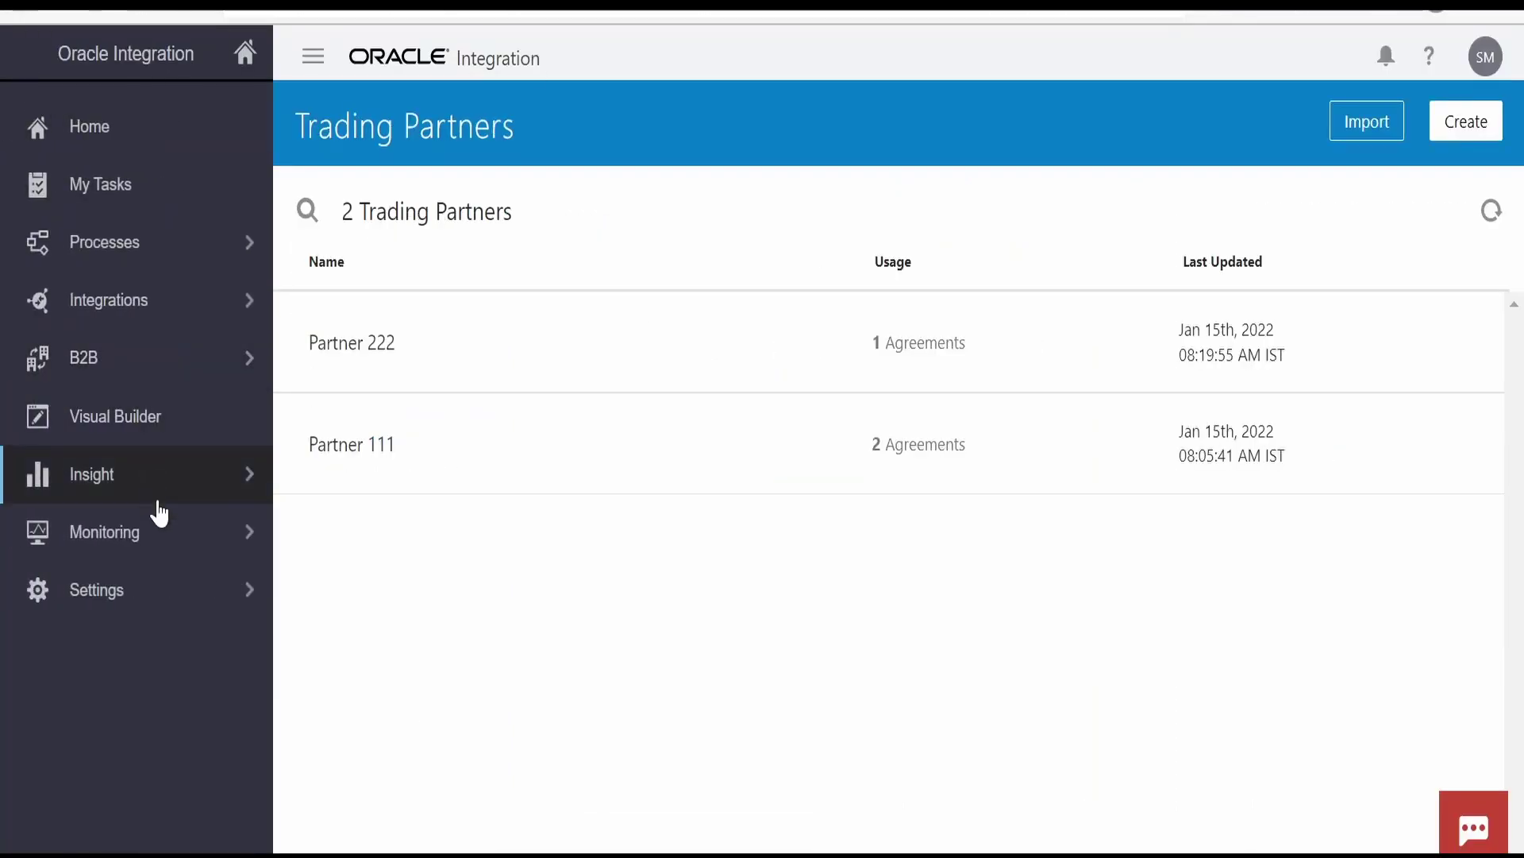
{"action": "left_click", "coordinate": [151, 527]}
{"action": "left_click", "coordinate": [89, 179]}
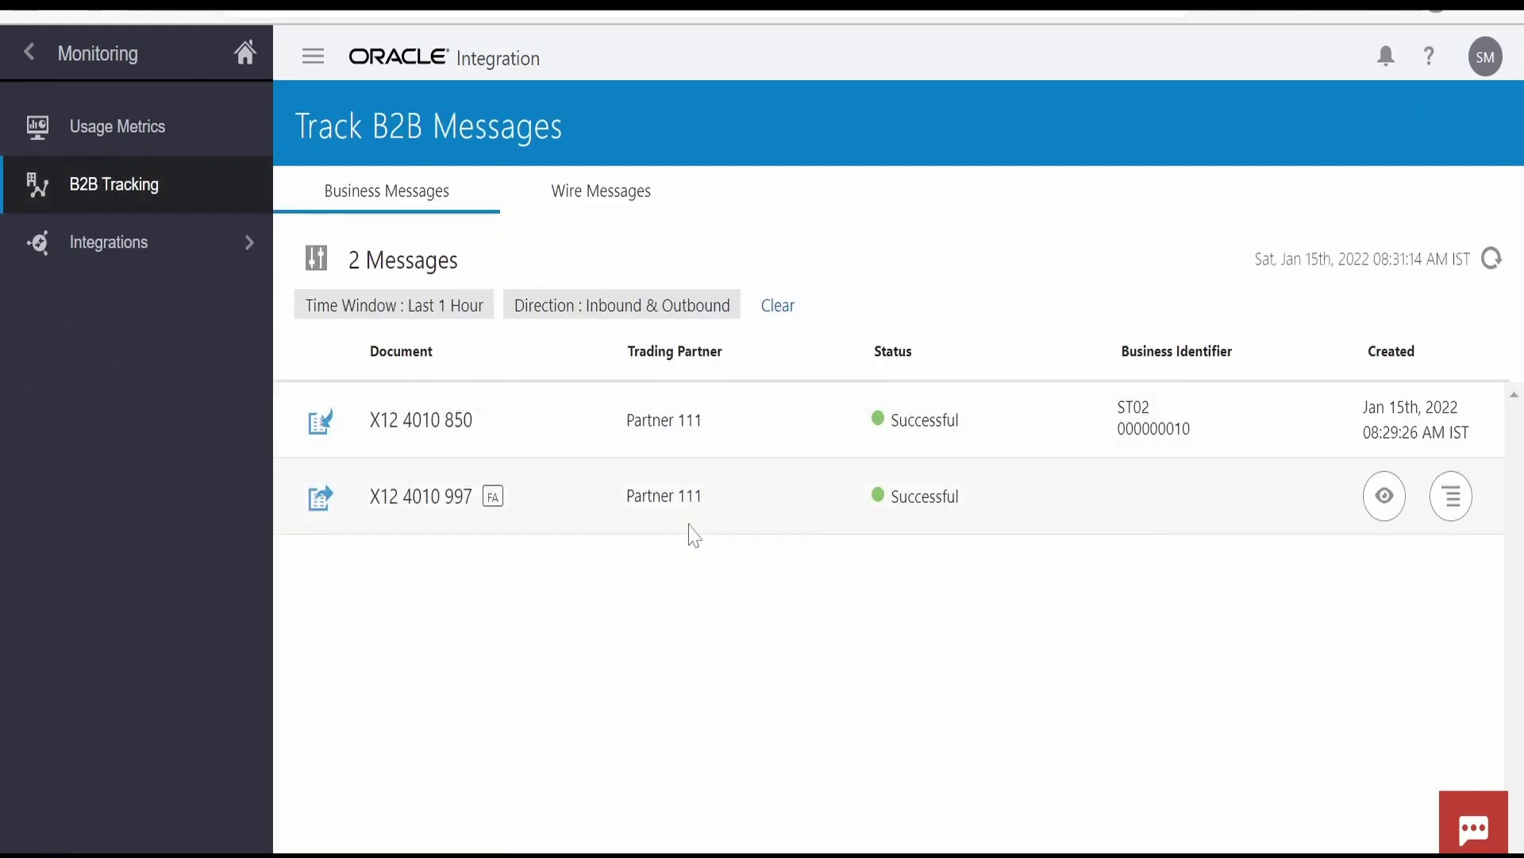
{"action": "left_click", "coordinate": [1391, 425]}
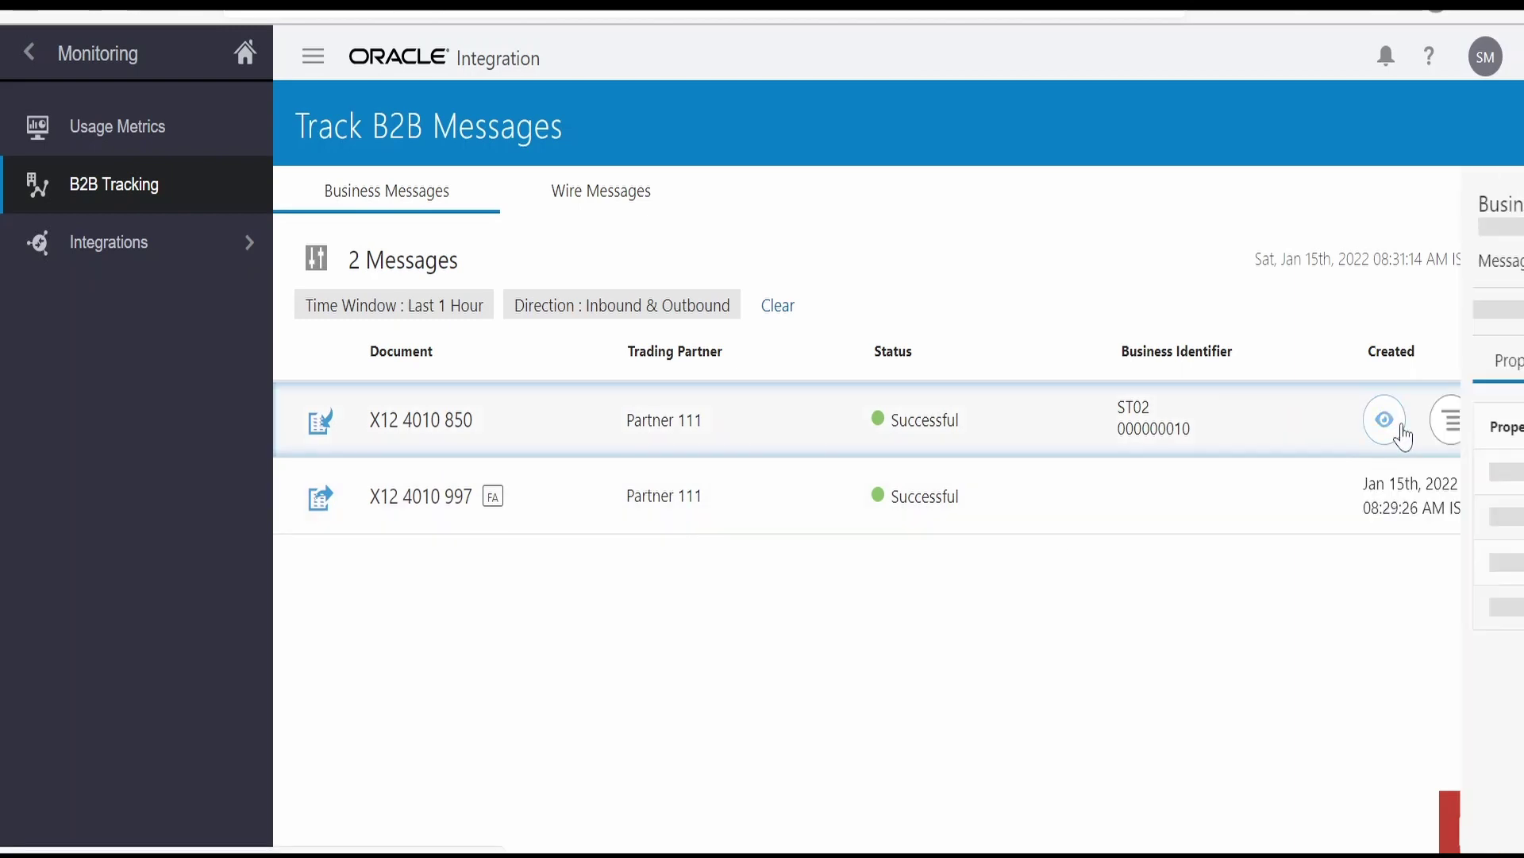
{"action": "scroll", "coordinate": [1267, 580], "scroll_direction": "down", "scroll_amount": 4}
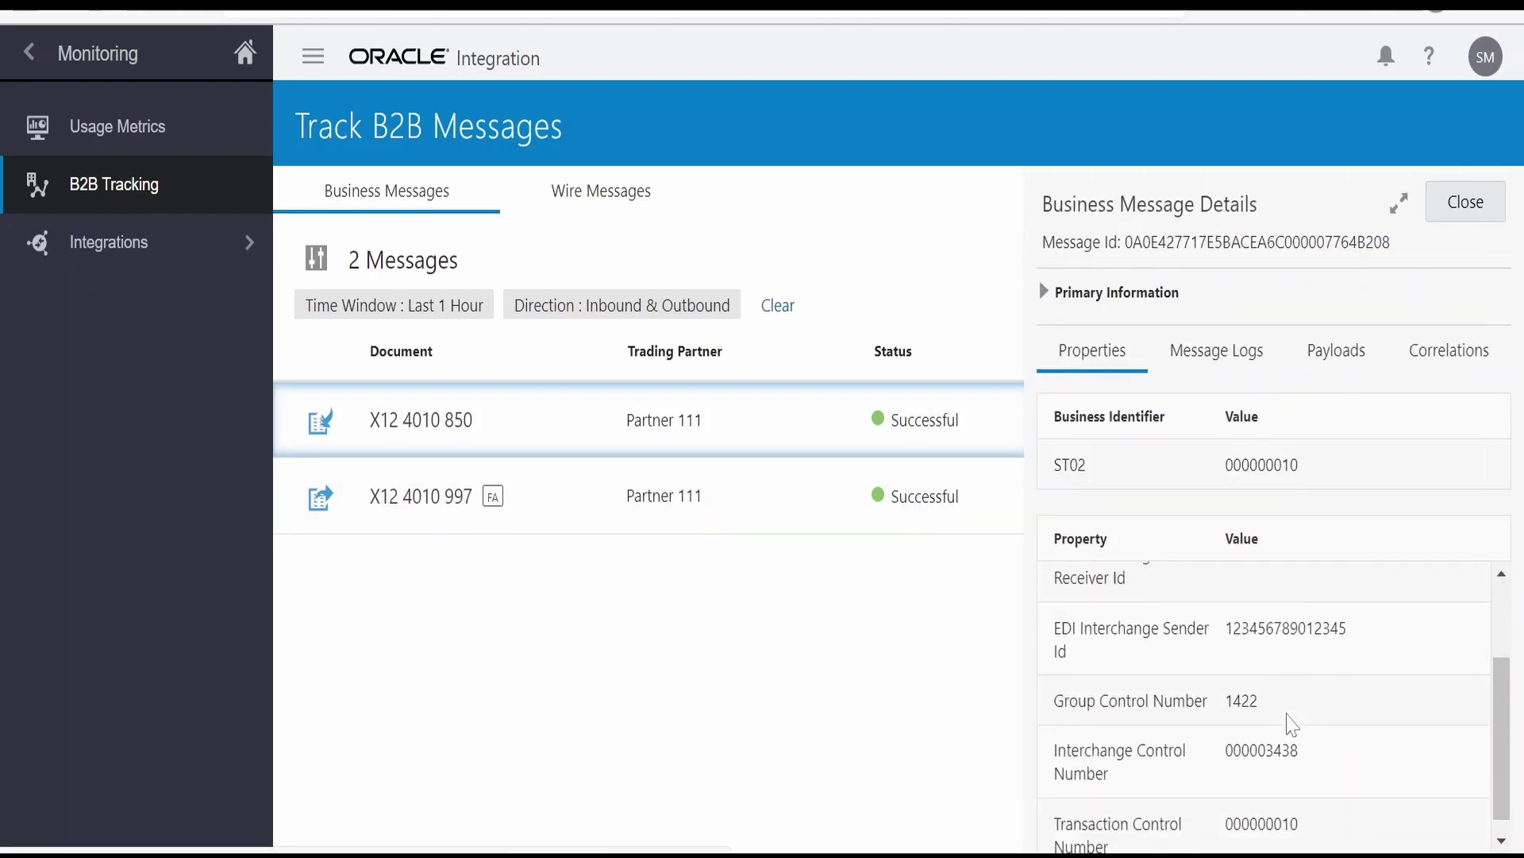
Step: Review the message logs, payloads and correlations of the X12 4010 850 message and close its details
{"action": "scroll", "coordinate": [1286, 721], "scroll_direction": "up", "scroll_amount": 4}
{"action": "left_click", "coordinate": [1215, 353]}
{"action": "left_click", "coordinate": [1336, 355]}
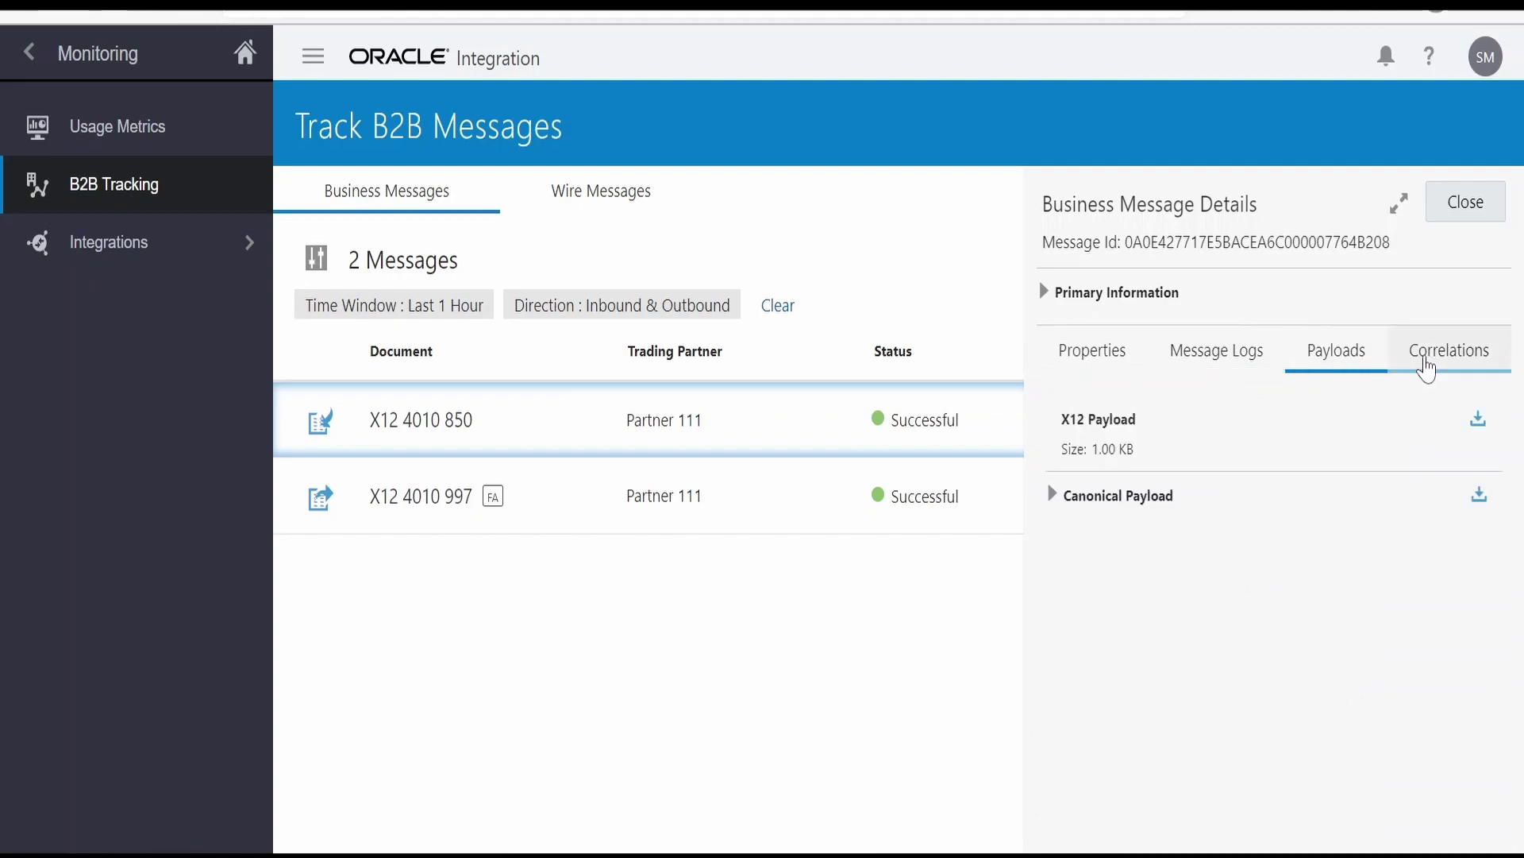
{"action": "left_click", "coordinate": [1427, 361]}
{"action": "left_click", "coordinate": [963, 613]}
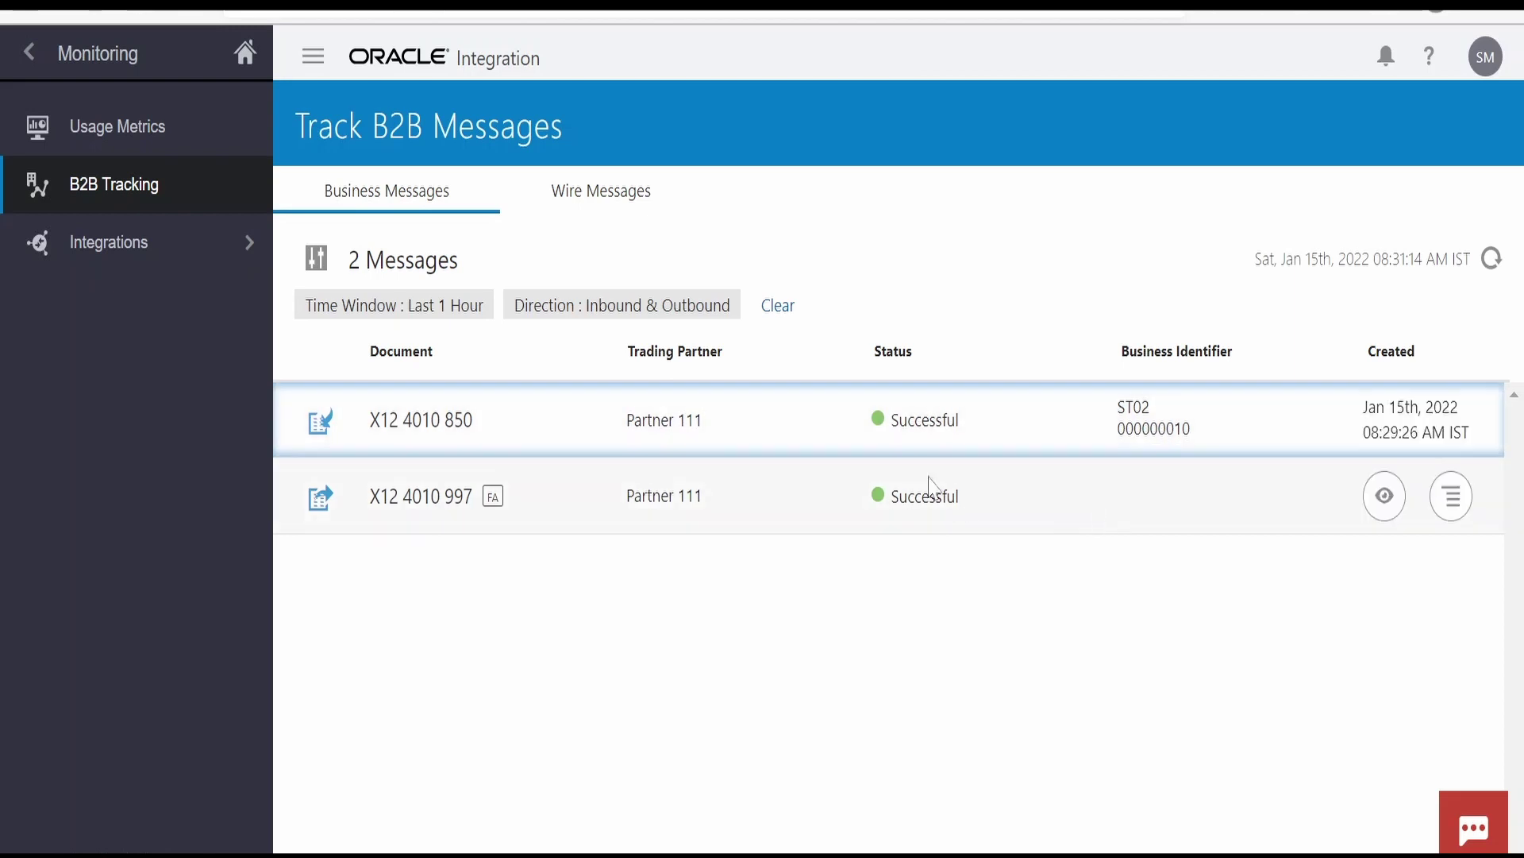
Step: Check the message logs and properties of the X12 4010 997 message, close its details and return to the inbound processing notes
{"action": "left_click", "coordinate": [1369, 501]}
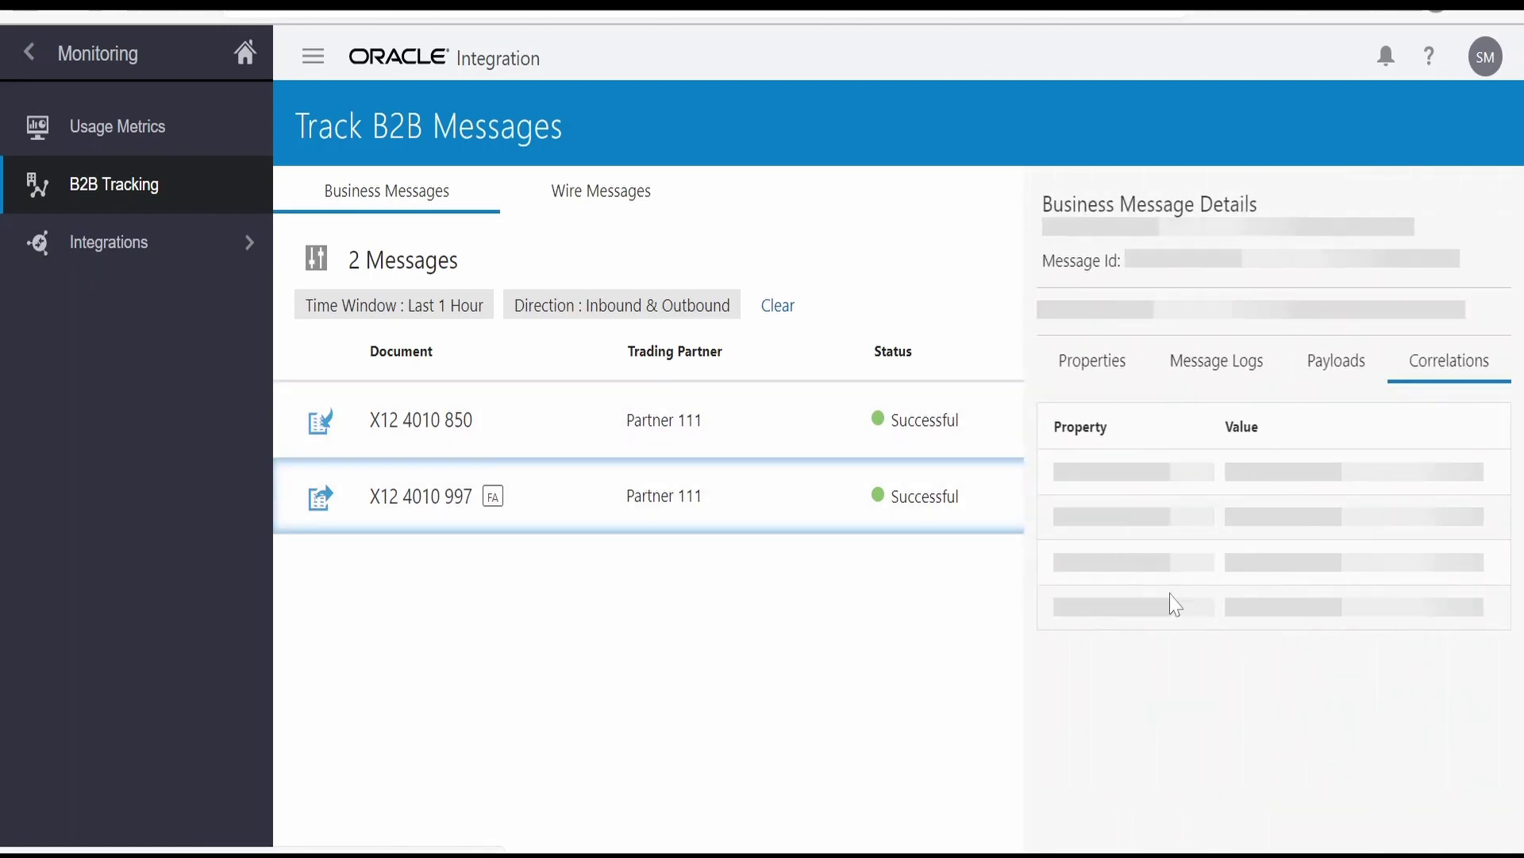
{"action": "left_click", "coordinate": [1258, 368]}
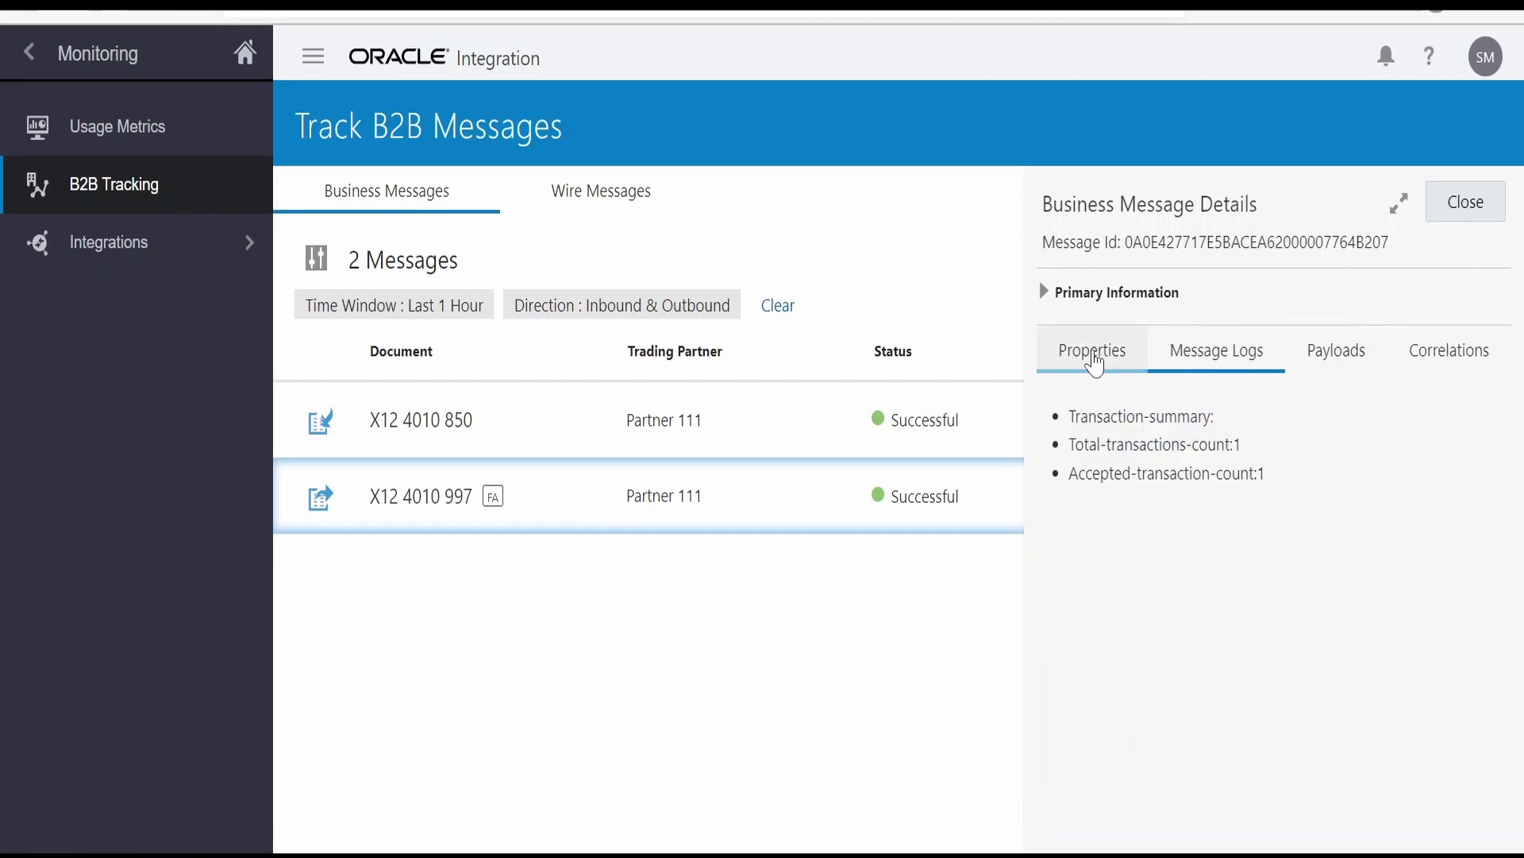
{"action": "left_click", "coordinate": [1094, 353]}
{"action": "left_click", "coordinate": [1439, 208]}
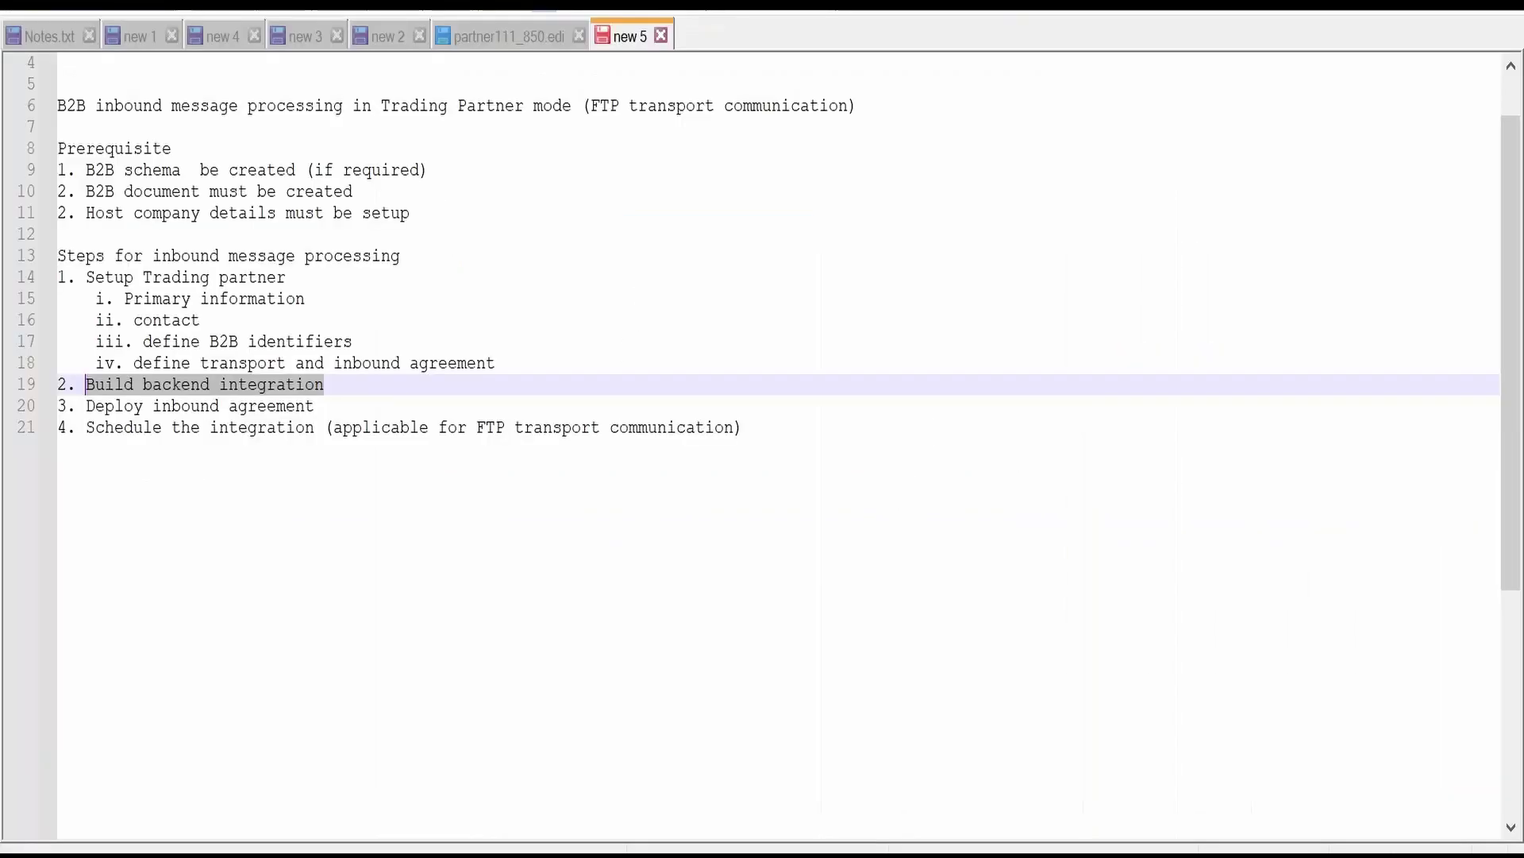
{"action": "left_click", "coordinate": [742, 427]}
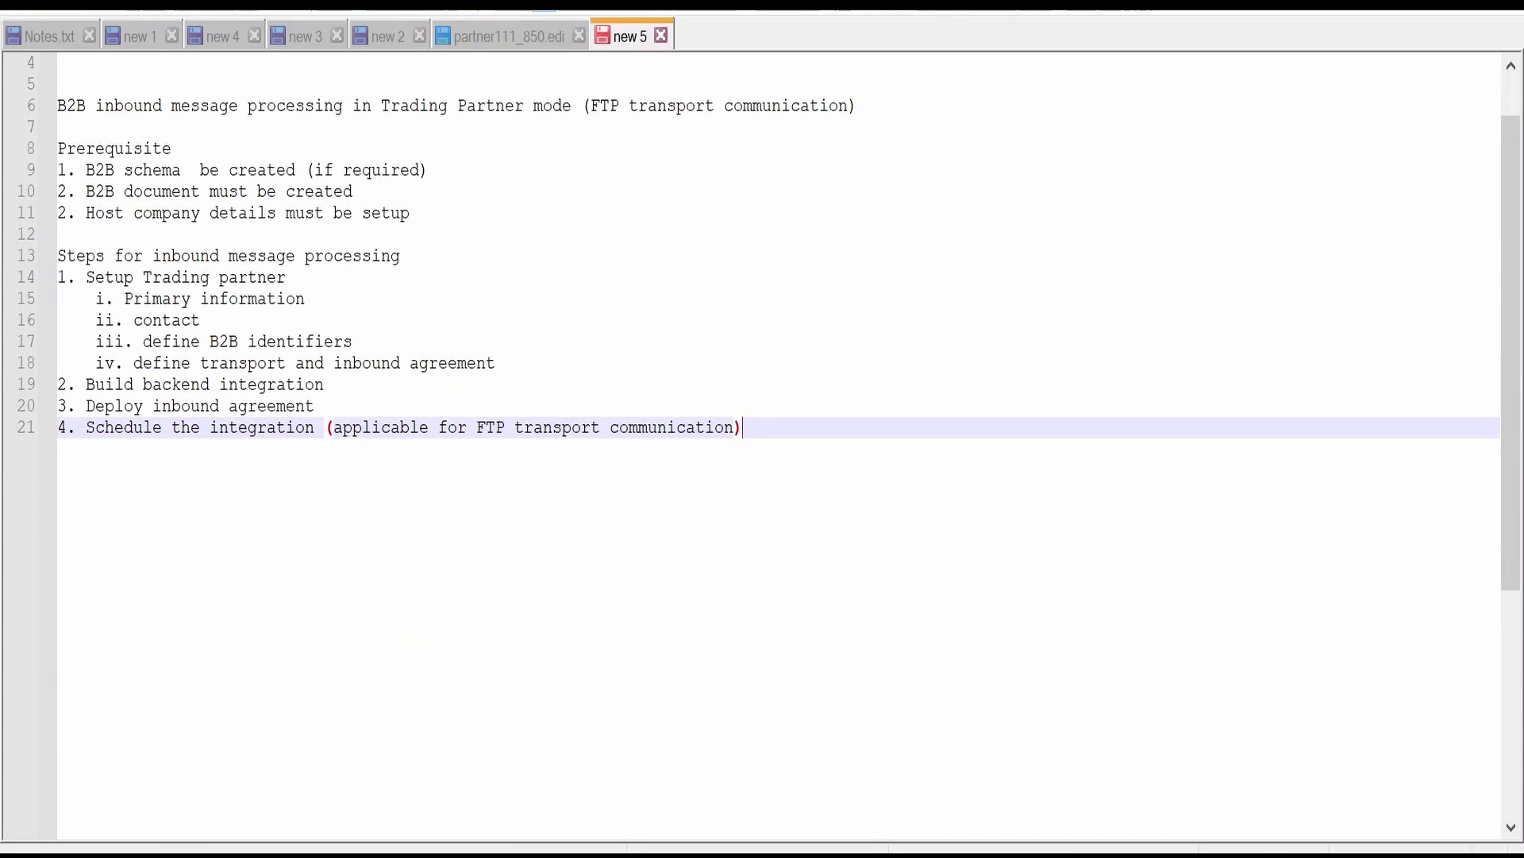